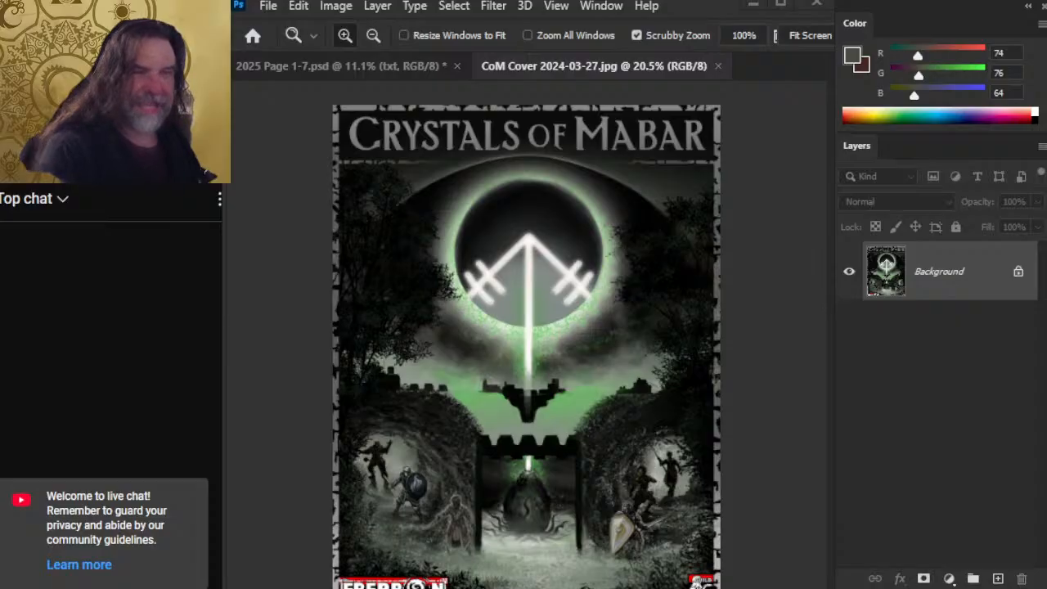
# - Switch to the YouTube page of the Eberron Art Stream ep 473 live stream and like the video
pyautogui.hotkey('alt', 'Tab')
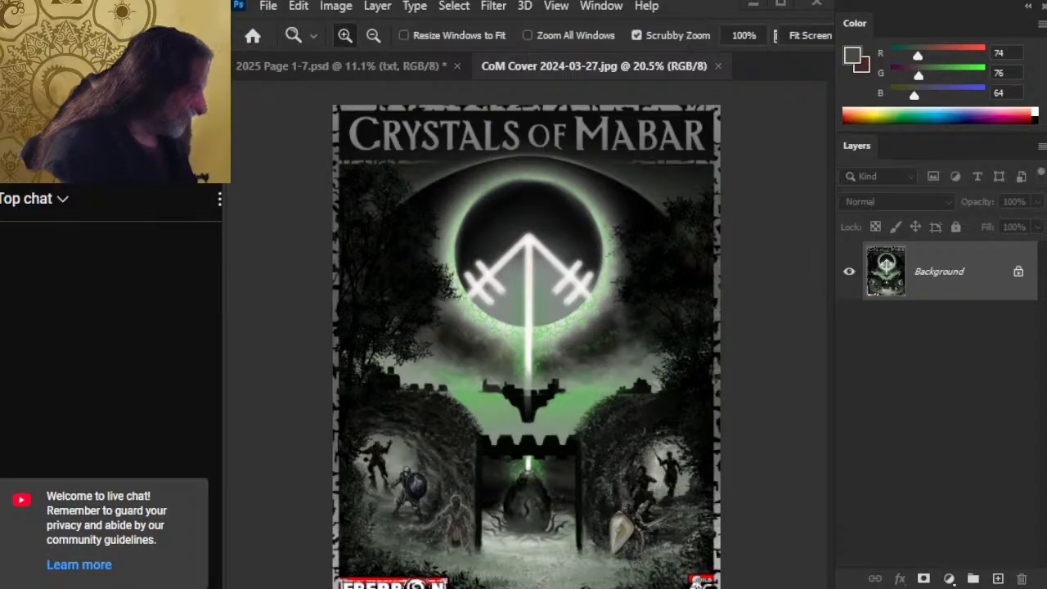
pyautogui.hotkey('alt', 'Tab')
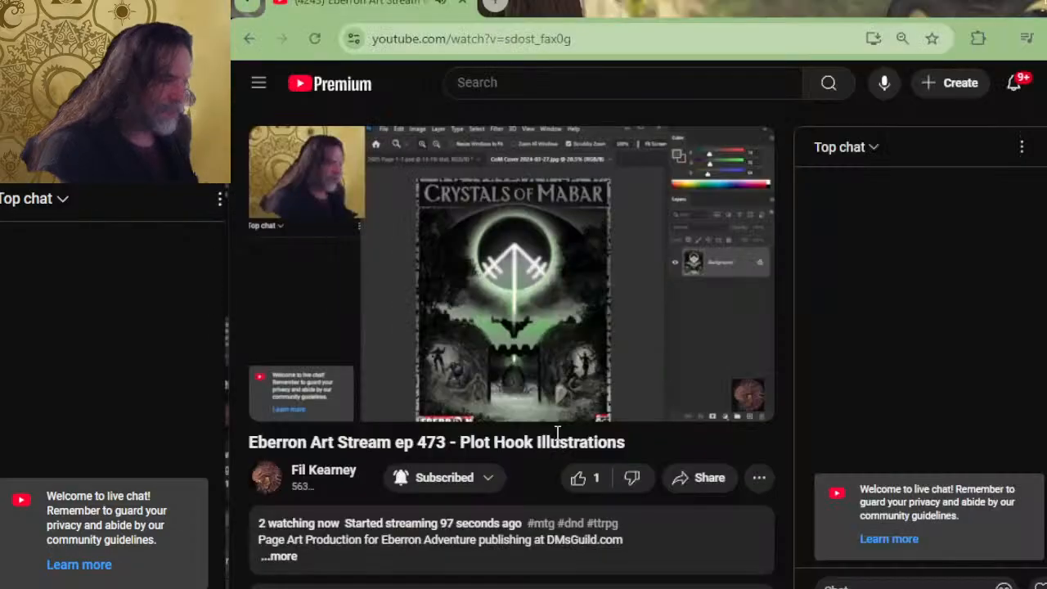
pyautogui.scroll(-2, 618, 339)
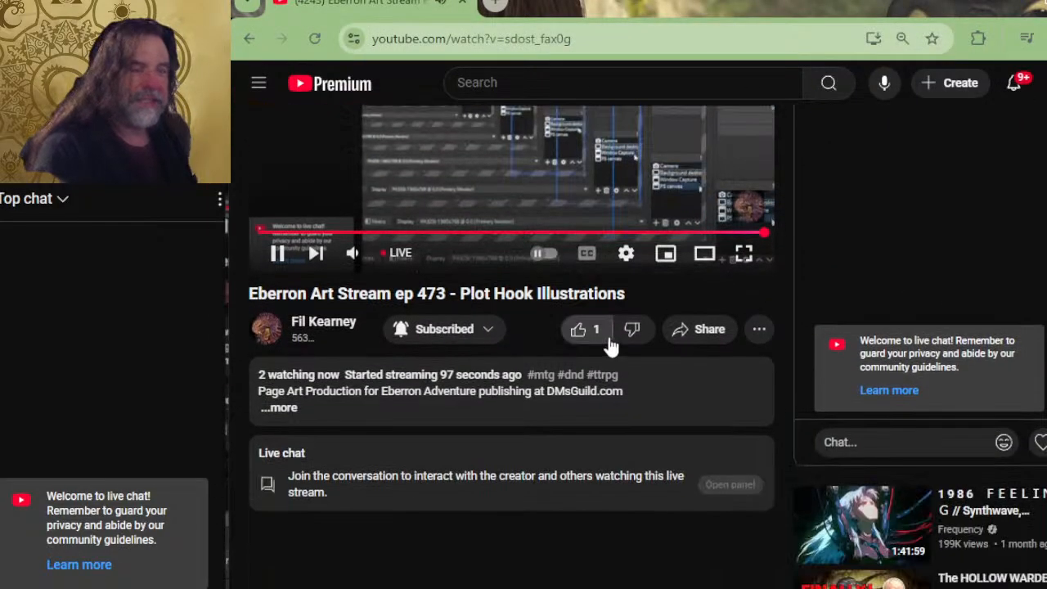
pyautogui.click(578, 329)
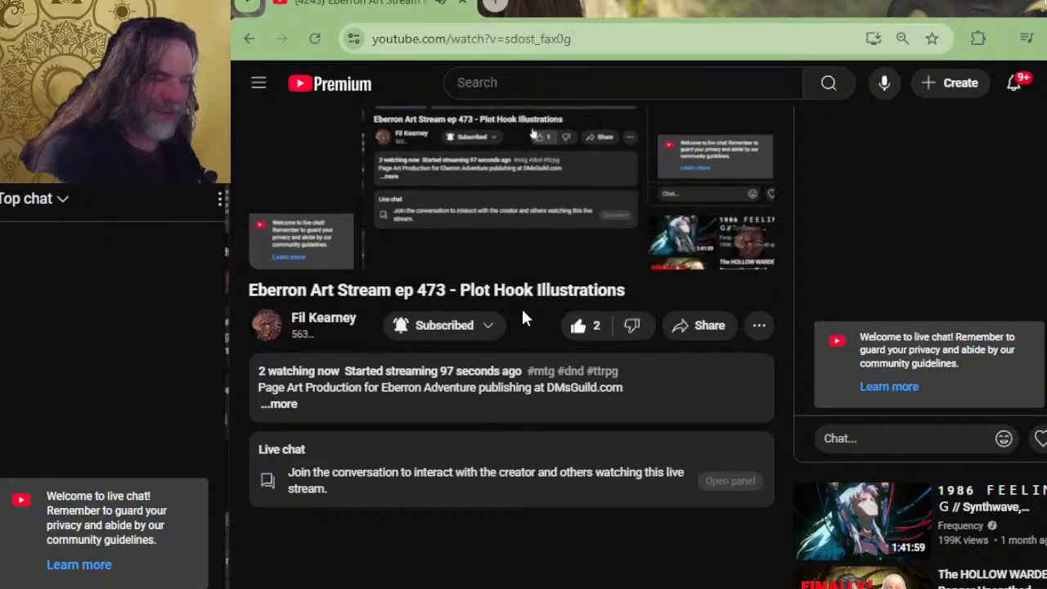
# - Expand the live stream's description and review its playlist, community and DMsGuild product links
pyautogui.click(275, 405)
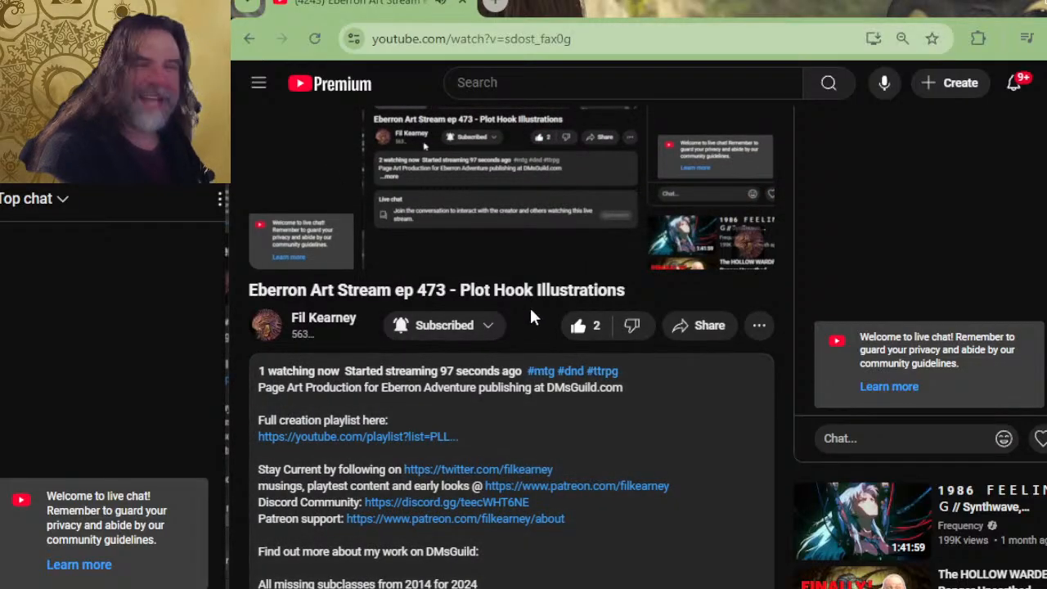
pyautogui.scroll(-5, 530, 315)
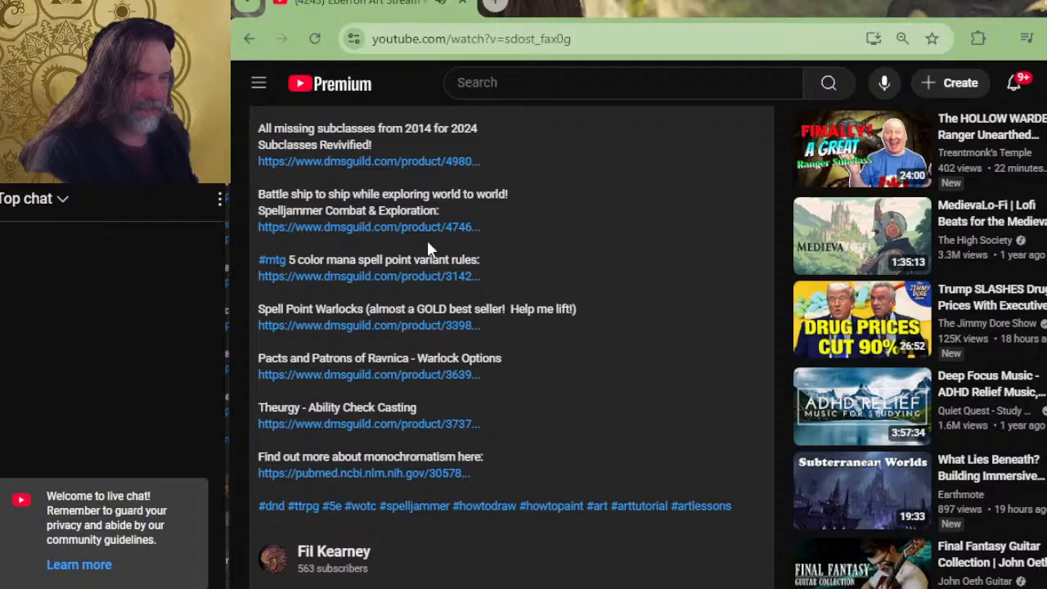
pyautogui.scroll(4, 605, 435)
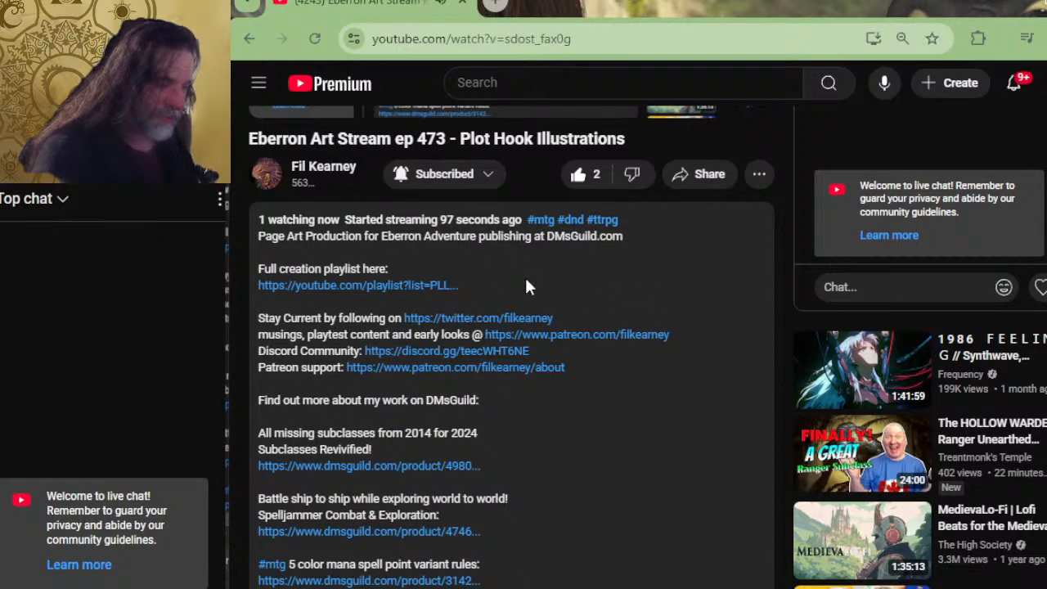
pyautogui.scroll(2, 422, 423)
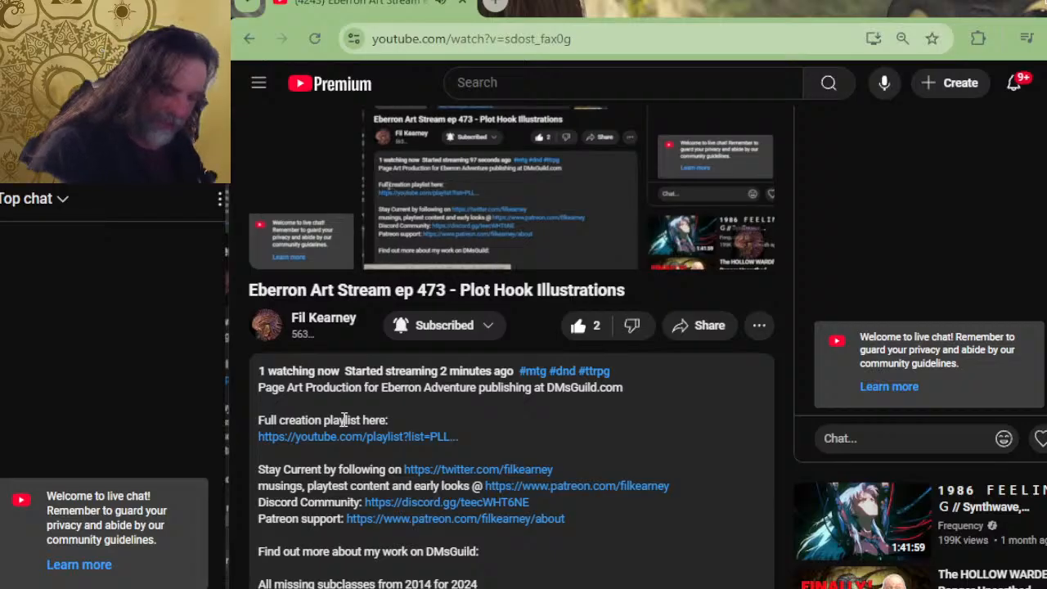
# - Switch to Photoshop and close the CoM Cover 2024-03-27.jpg document
pyautogui.hotkey('alt', 'Tab')
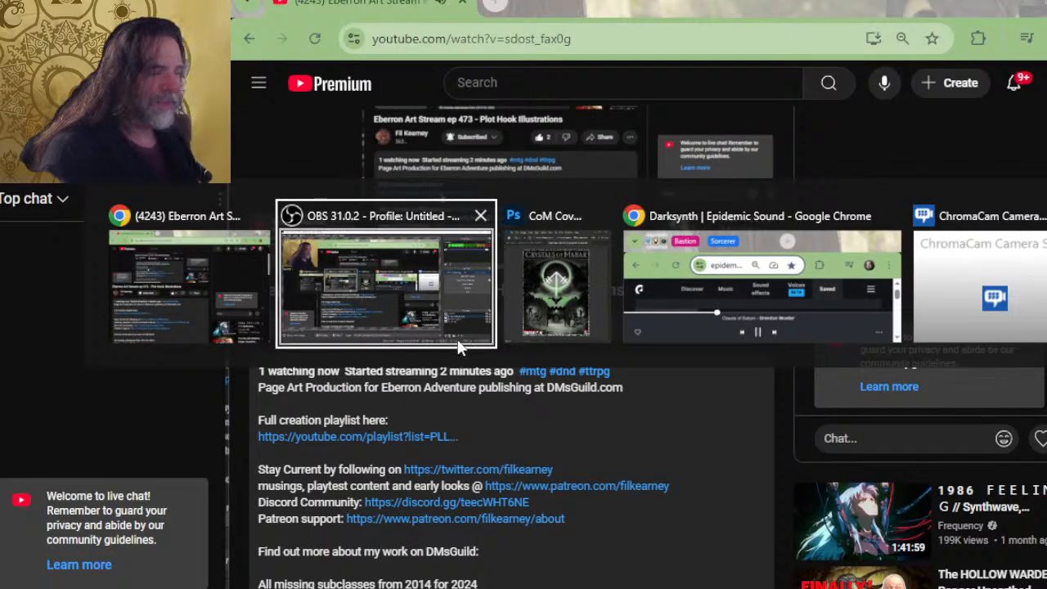
pyautogui.hotkey('alt', 'Tab')
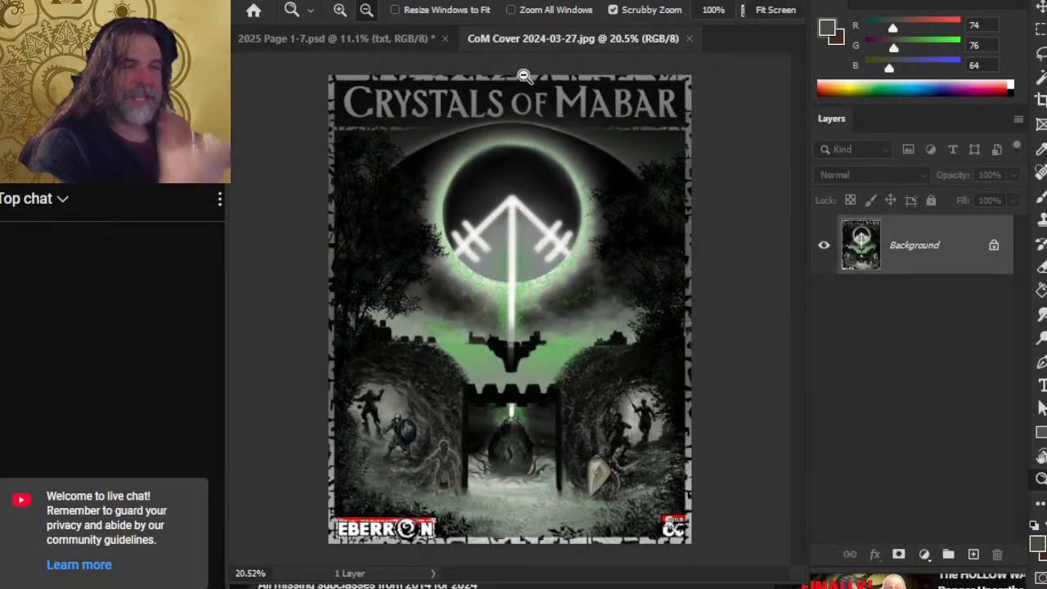
pyautogui.click(690, 39)
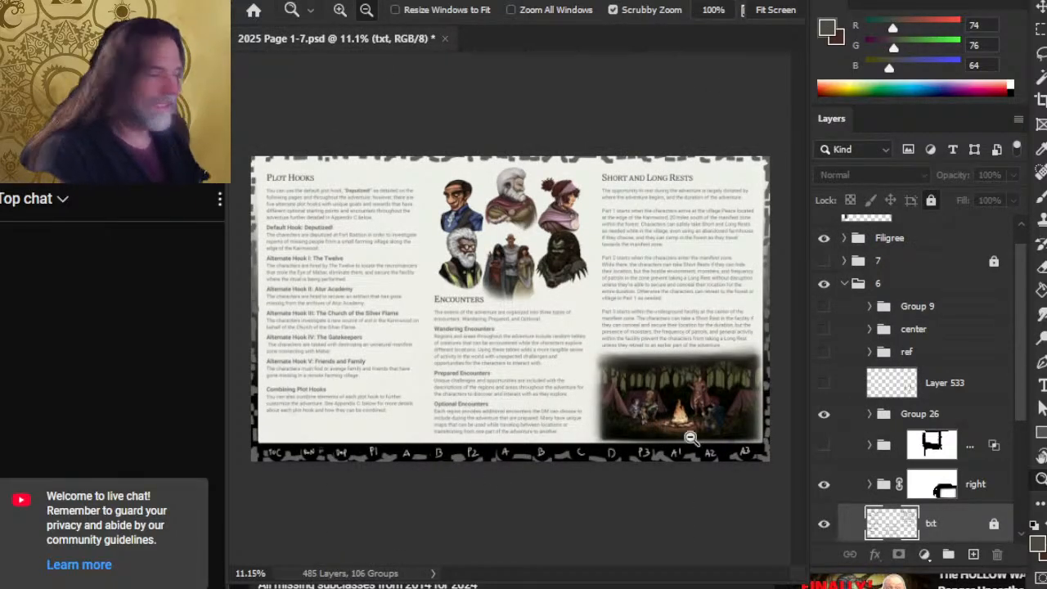
pyautogui.hotkey('alt', 'Tab')
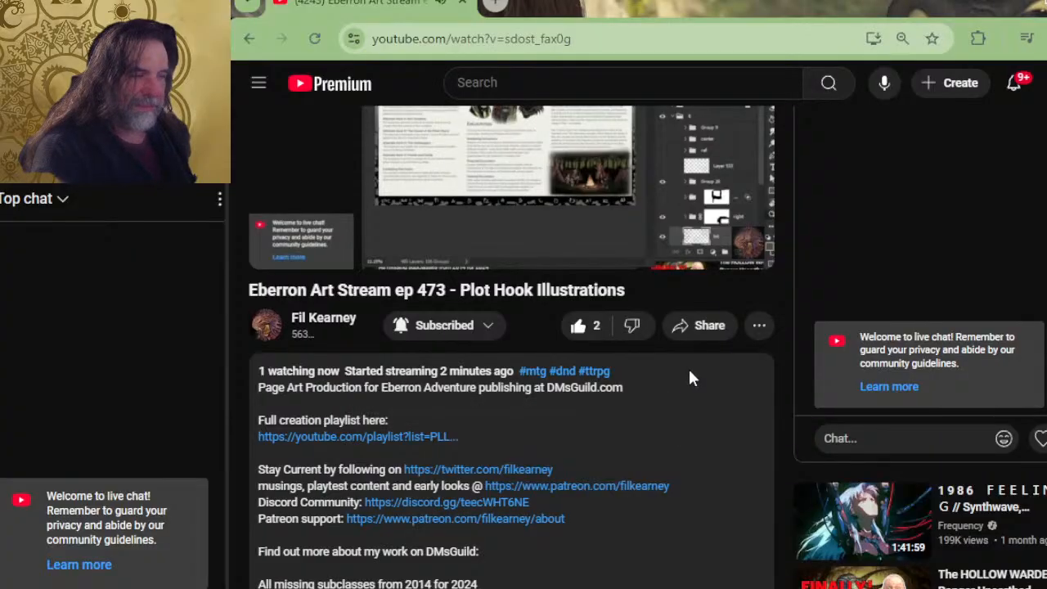
pyautogui.hotkey('alt', 'Tab')
# - Read through the Plot Hooks column of the page spread, covering the default hook, the five alternates and Combining Plot Hooks
pyautogui.moveTo(382, 291); pyautogui.dragTo(466, 307)
pyautogui.moveTo(450, 317); pyautogui.dragTo(677, 382)
pyautogui.moveTo(500, 216); pyautogui.dragTo(589, 266)
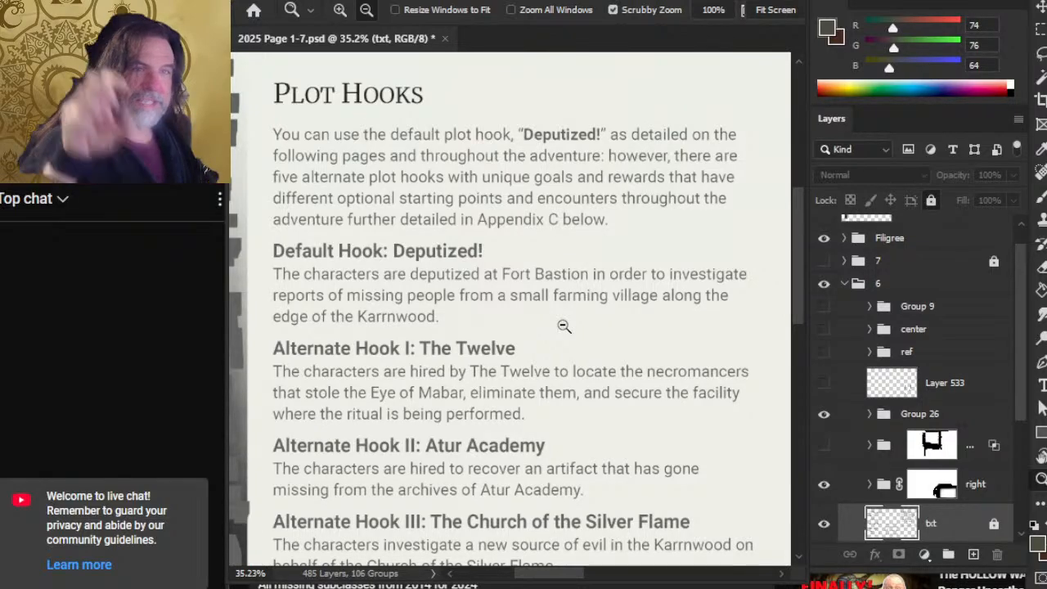
pyautogui.moveTo(614, 453); pyautogui.dragTo(646, 180)
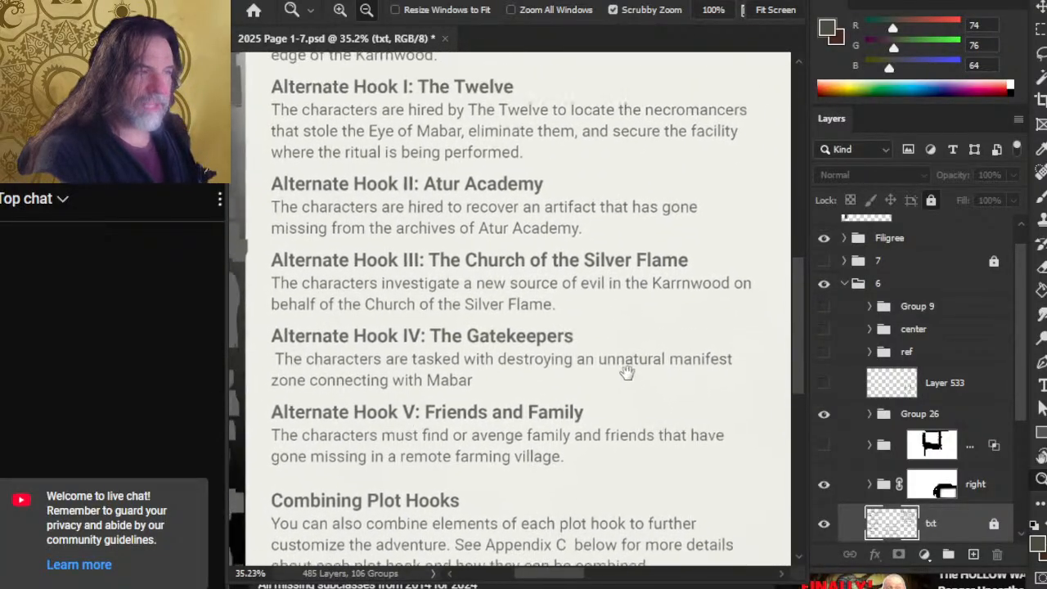
pyautogui.moveTo(620, 318); pyautogui.dragTo(591, 318)
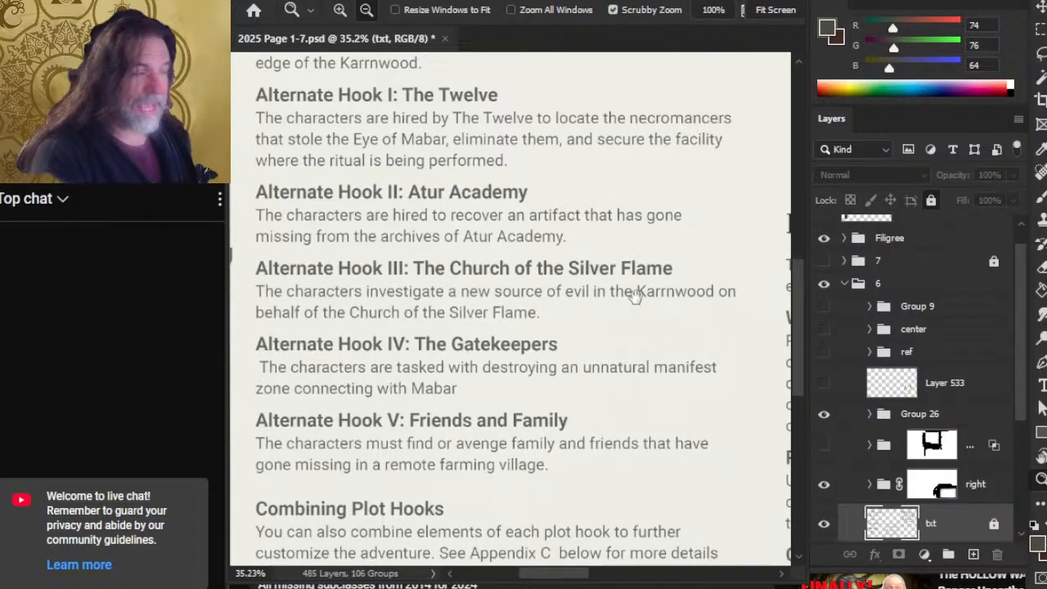
pyautogui.moveTo(646, 328); pyautogui.dragTo(613, 318)
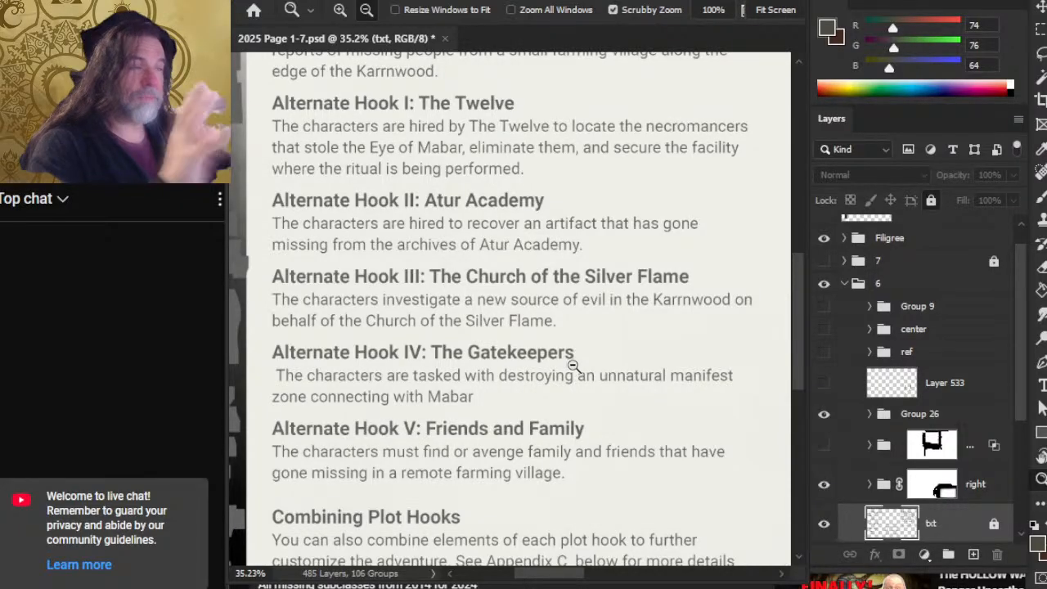
pyautogui.moveTo(638, 479); pyautogui.dragTo(649, 237)
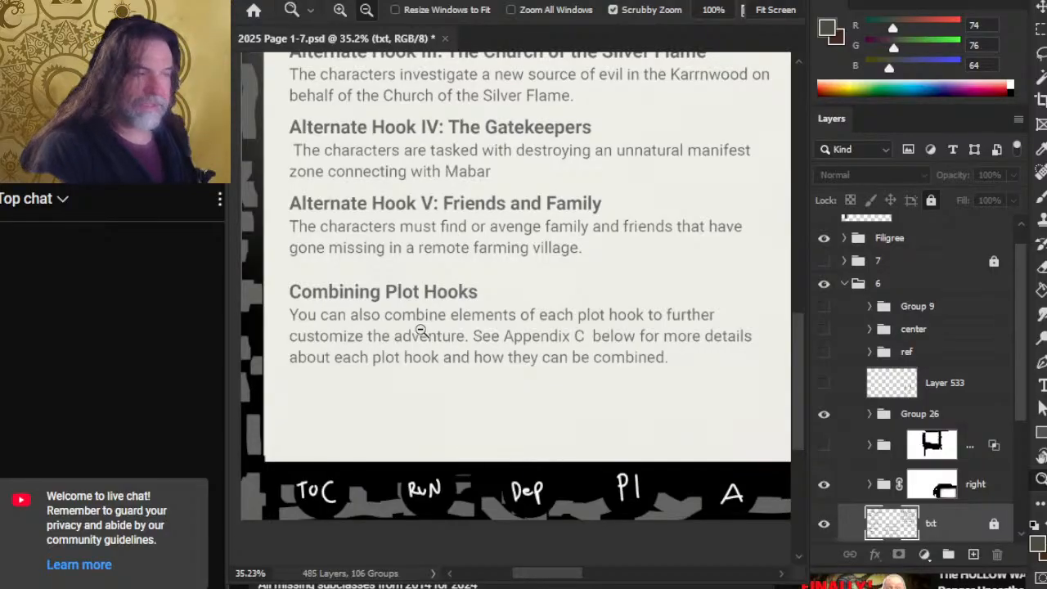
pyautogui.moveTo(488, 226); pyautogui.dragTo(499, 278)
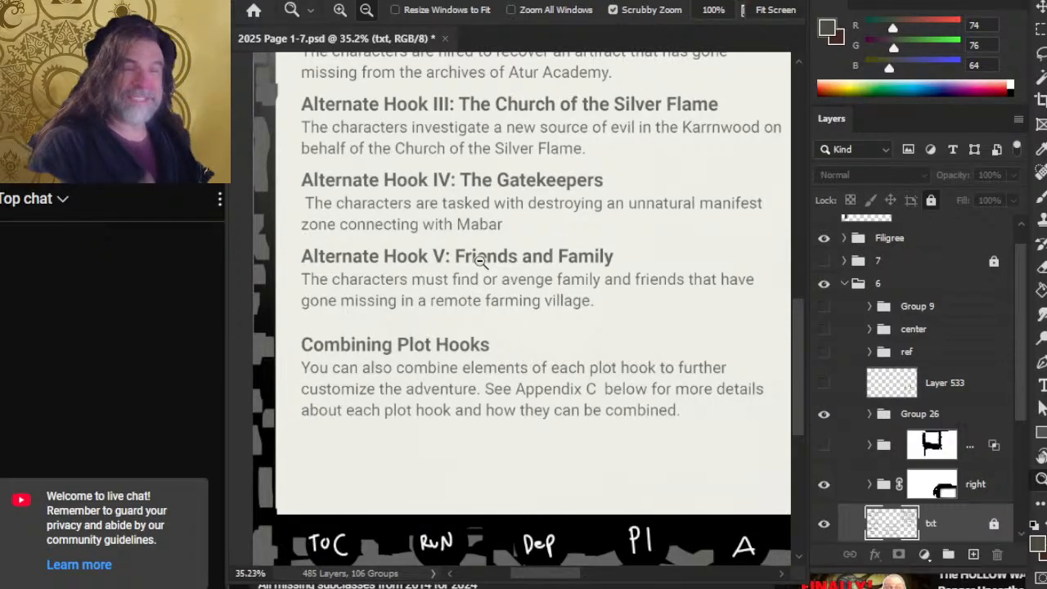
pyautogui.moveTo(607, 150); pyautogui.dragTo(574, 274)
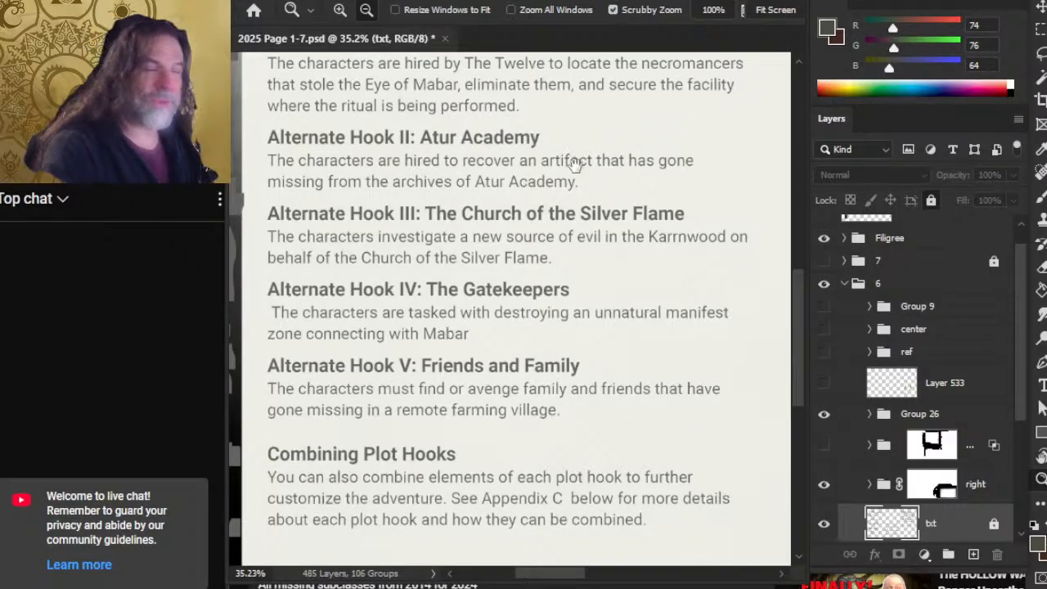
pyautogui.moveTo(575, 162); pyautogui.dragTo(584, 317)
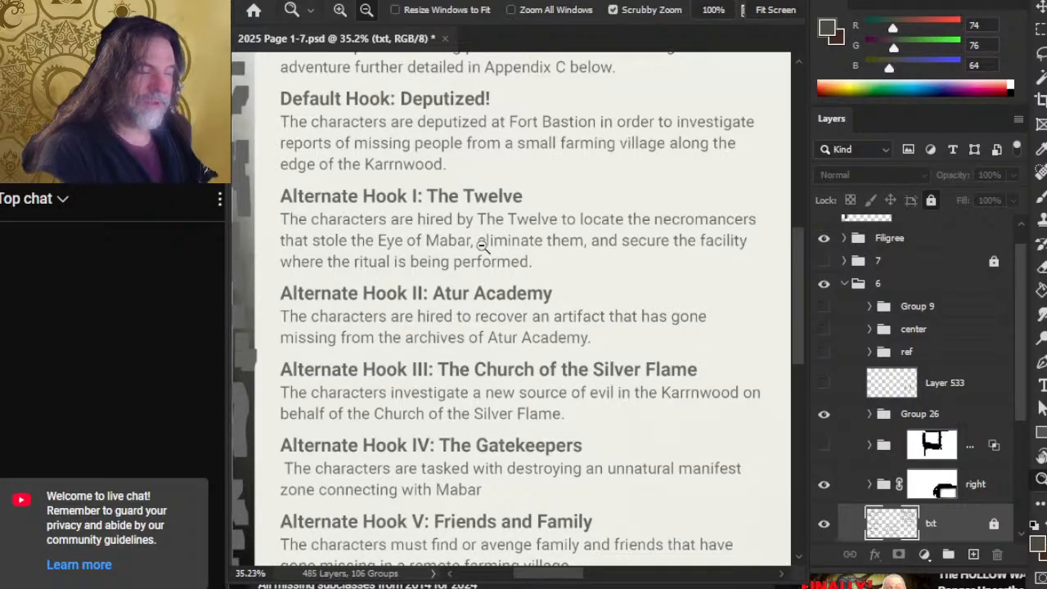
# - Examine the six character portraits above the Encounters heading in relation to the plot hook text
pyautogui.keyDown('alt'); pyautogui.click(582, 304); pyautogui.keyUp('alt')
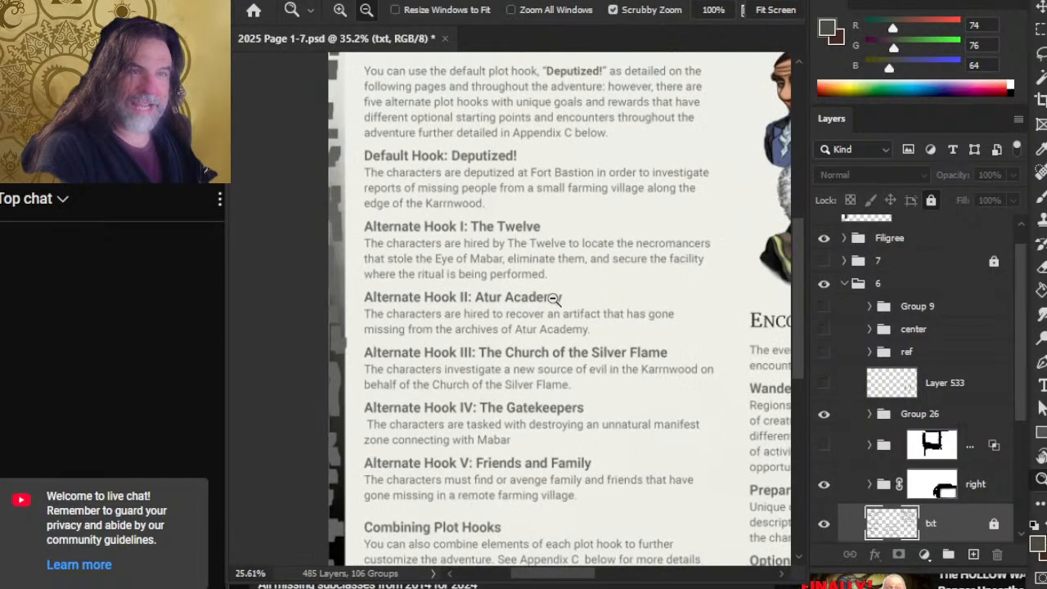
pyautogui.moveTo(714, 370); pyautogui.dragTo(632, 348)
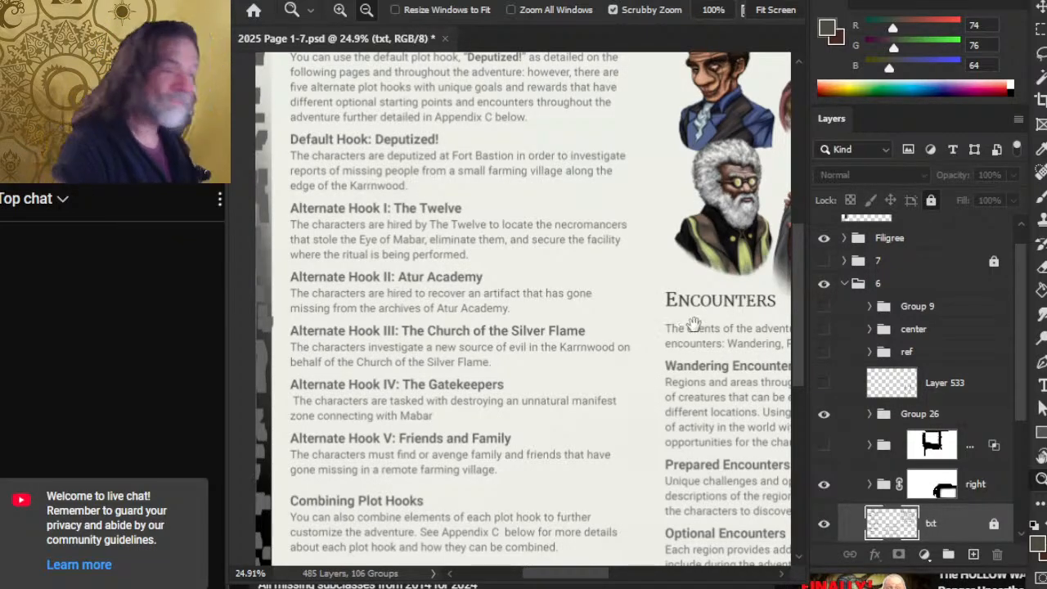
pyautogui.moveTo(696, 325); pyautogui.dragTo(559, 324)
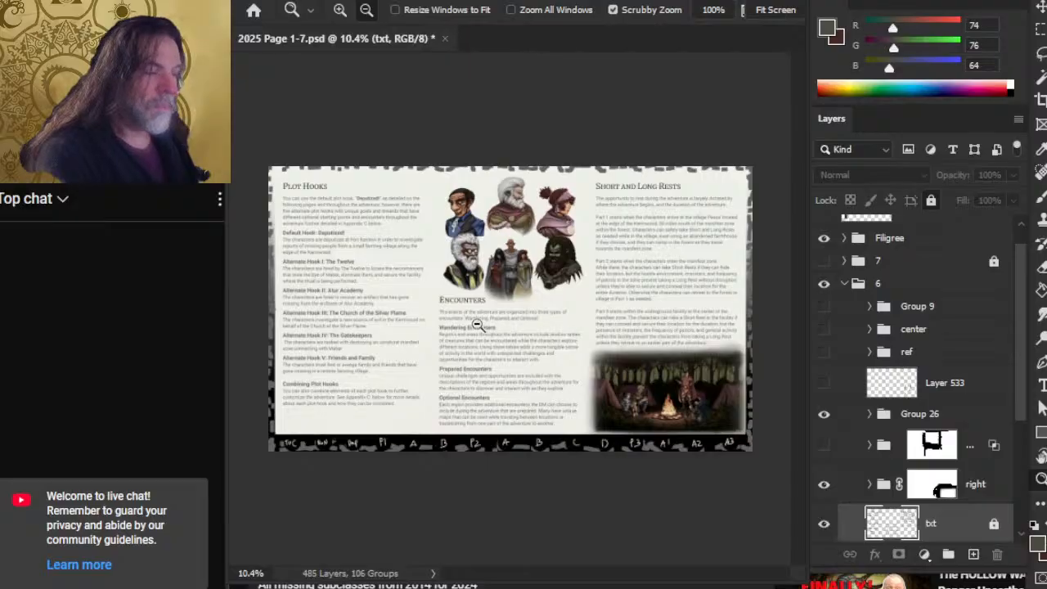
pyautogui.moveTo(400, 242); pyautogui.dragTo(536, 242)
pyautogui.moveTo(670, 240); pyautogui.dragTo(572, 243)
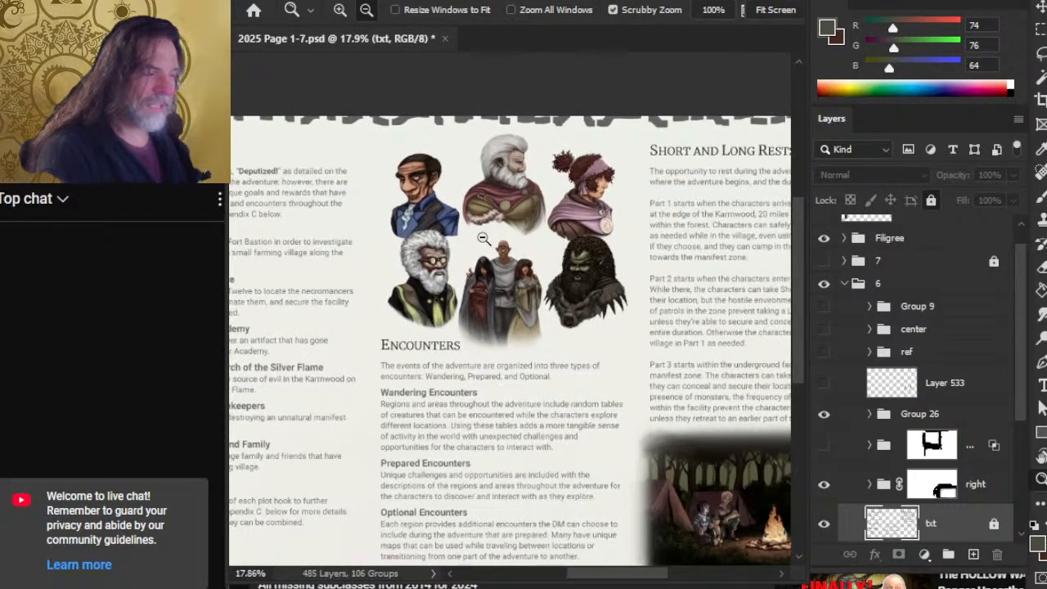
pyautogui.moveTo(483, 229); pyautogui.dragTo(525, 218)
pyautogui.scroll(1, 499, 218)
pyautogui.scroll(-1, 626, 355)
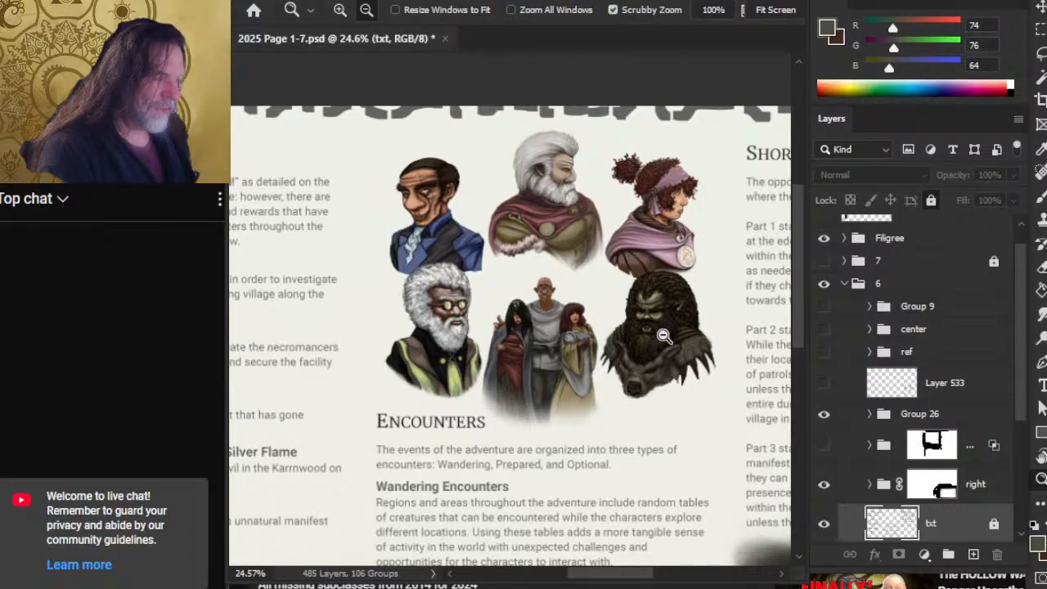
# - Review the whole page spread and inspect the campfire illustration below the Short and Long Rests text
pyautogui.keyDown('alt'); pyautogui.click(535, 437); pyautogui.keyUp('alt')
pyautogui.keyDown('alt'); pyautogui.click(603, 444); pyautogui.keyUp('alt')
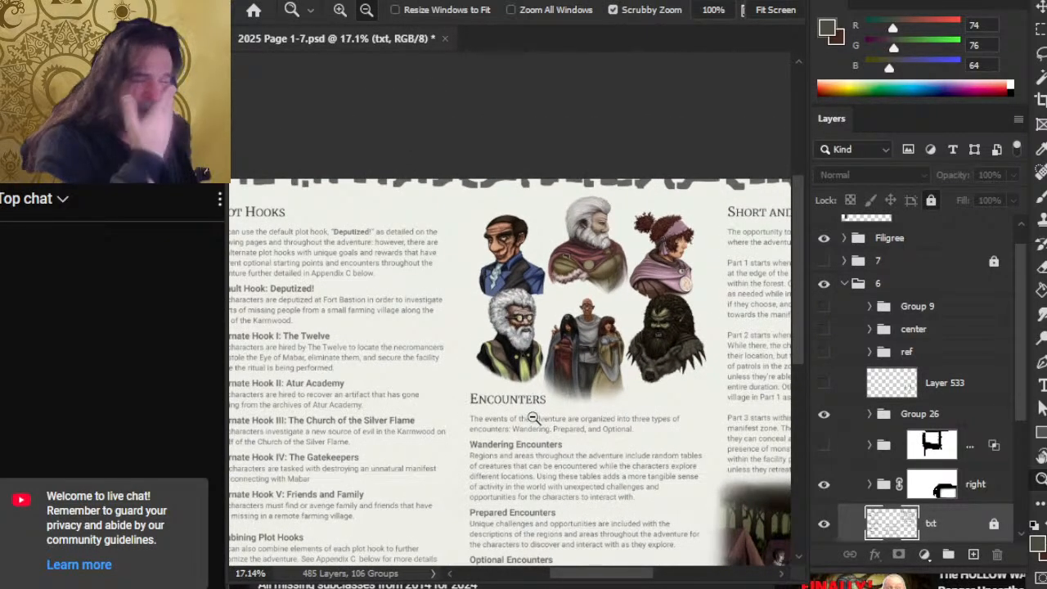
pyautogui.keyDown('alt'); pyautogui.click(598, 400); pyautogui.keyUp('alt')
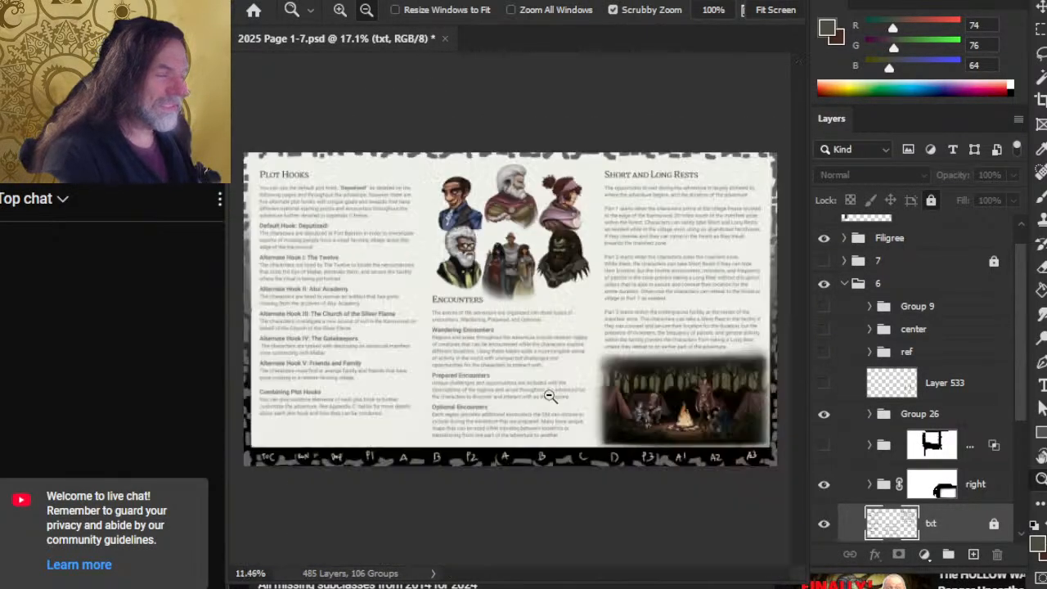
pyautogui.keyDown('alt'); pyautogui.click(523, 384); pyautogui.keyUp('alt')
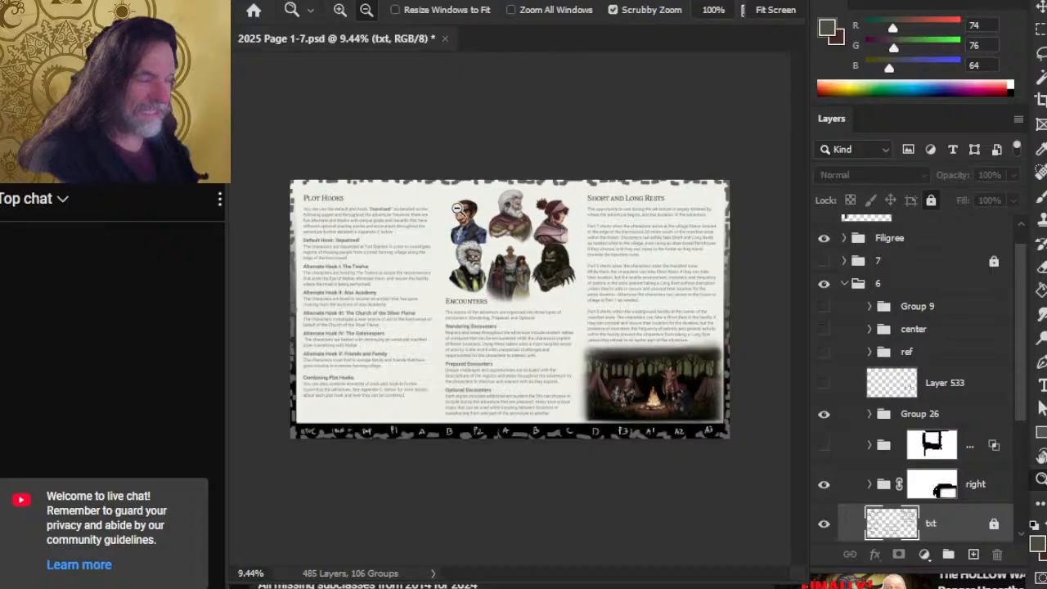
pyautogui.scroll(1, 516, 272)
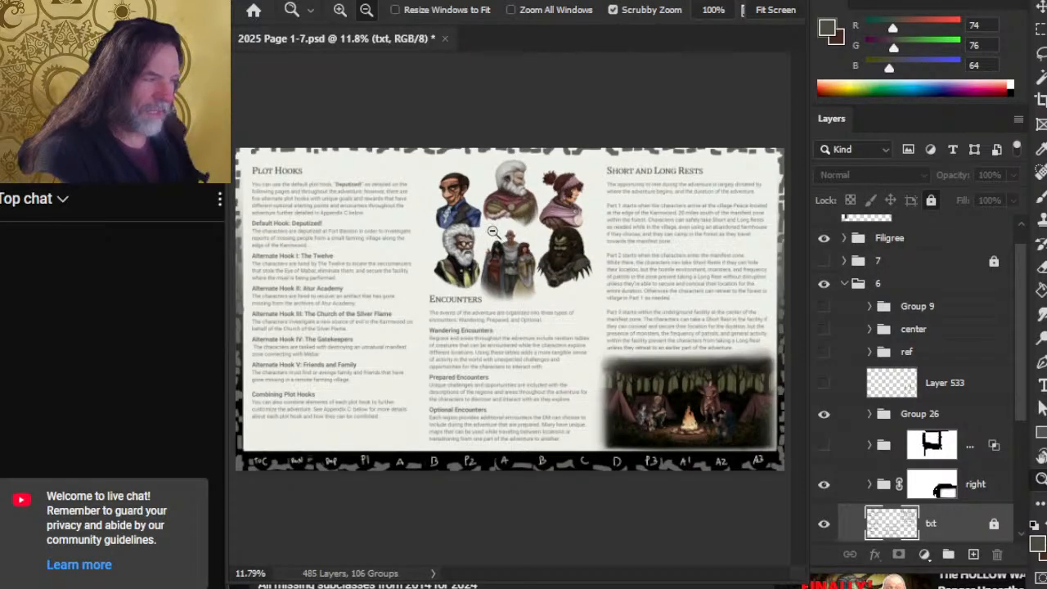
pyautogui.scroll(4, 685, 427)
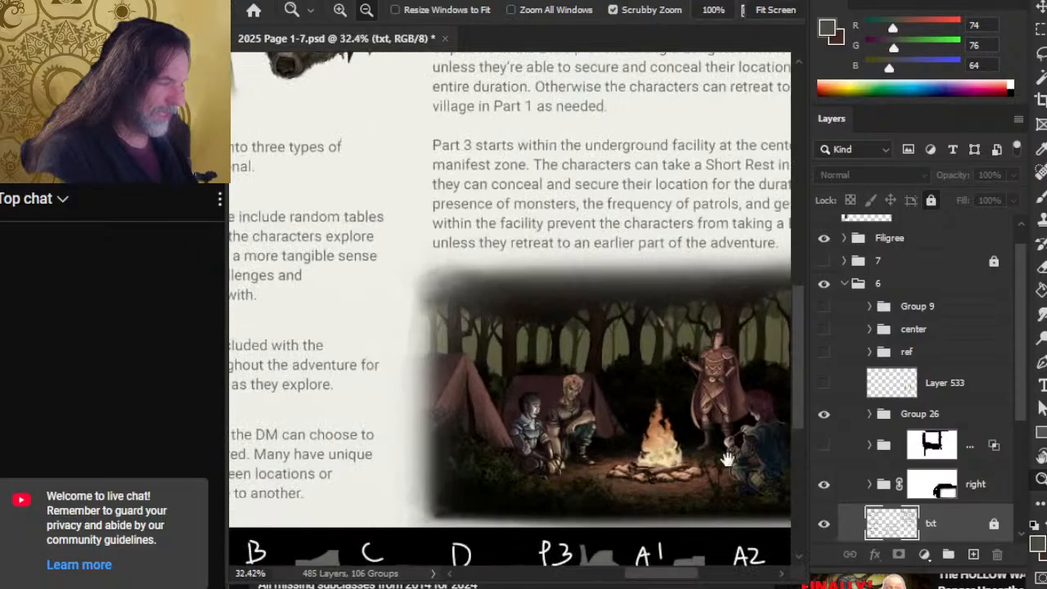
pyautogui.moveTo(662, 437); pyautogui.dragTo(613, 563)
pyautogui.moveTo(588, 230); pyautogui.dragTo(629, 80)
pyautogui.moveTo(605, 446); pyautogui.dragTo(515, 339)
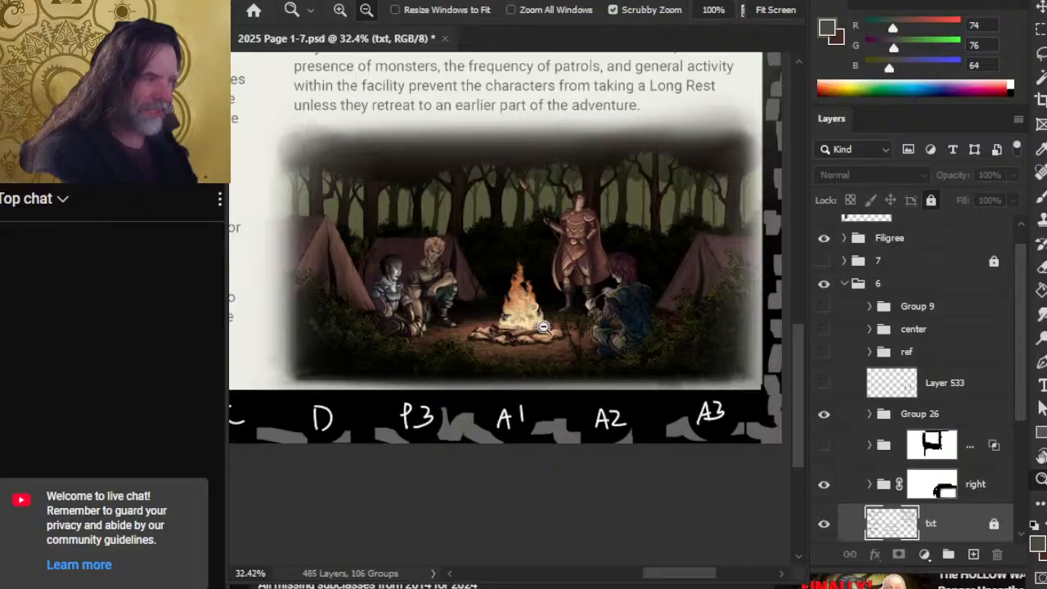
# - Read the Encounters column, covering the Wandering, Prepared and Optional Encounters sections
pyautogui.scroll(-2, 541, 329)
pyautogui.moveTo(484, 211); pyautogui.dragTo(741, 402)
pyautogui.moveTo(446, 352); pyautogui.dragTo(476, 313)
pyautogui.scroll(2, 463, 355)
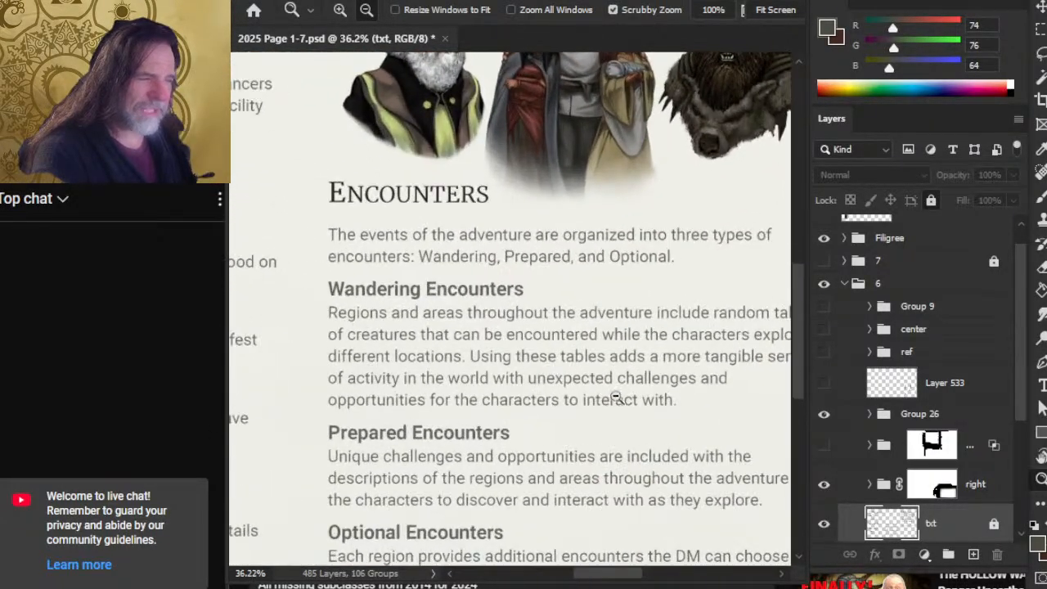
pyautogui.moveTo(615, 396); pyautogui.dragTo(605, 282)
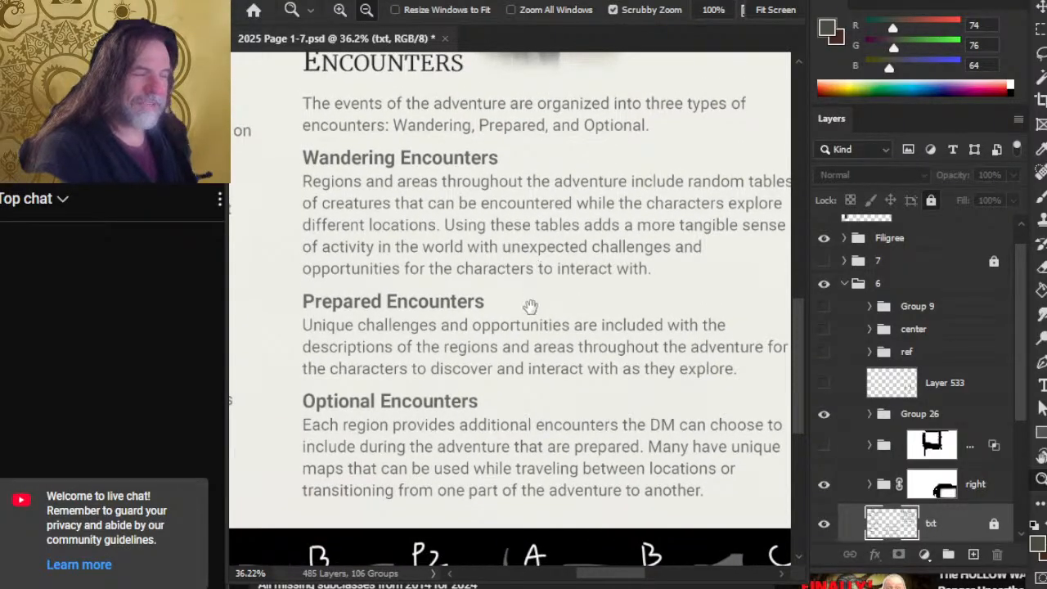
pyautogui.moveTo(524, 322); pyautogui.dragTo(508, 264)
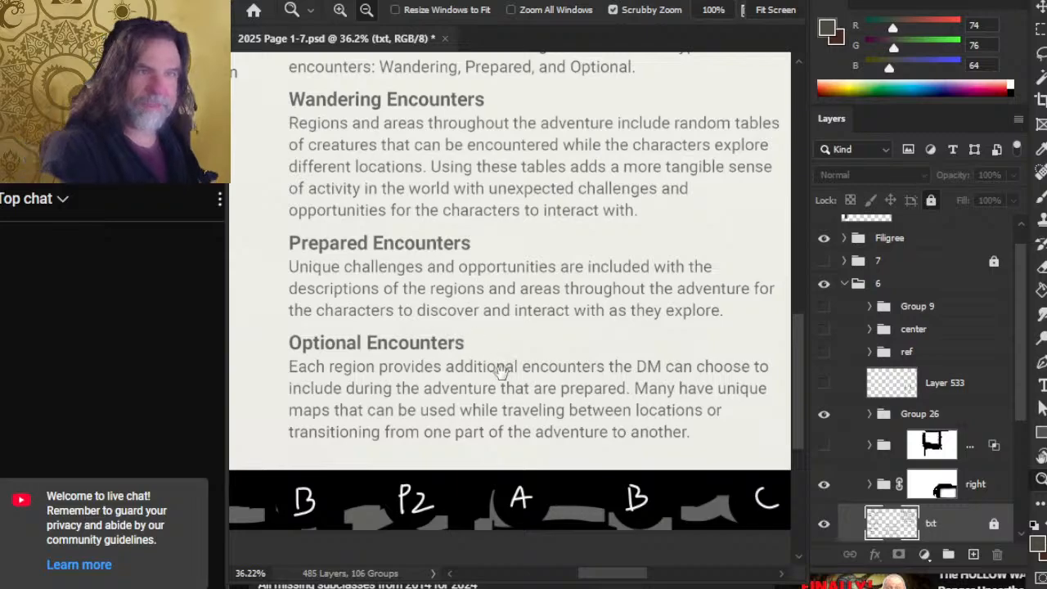
pyautogui.moveTo(540, 398); pyautogui.dragTo(532, 322)
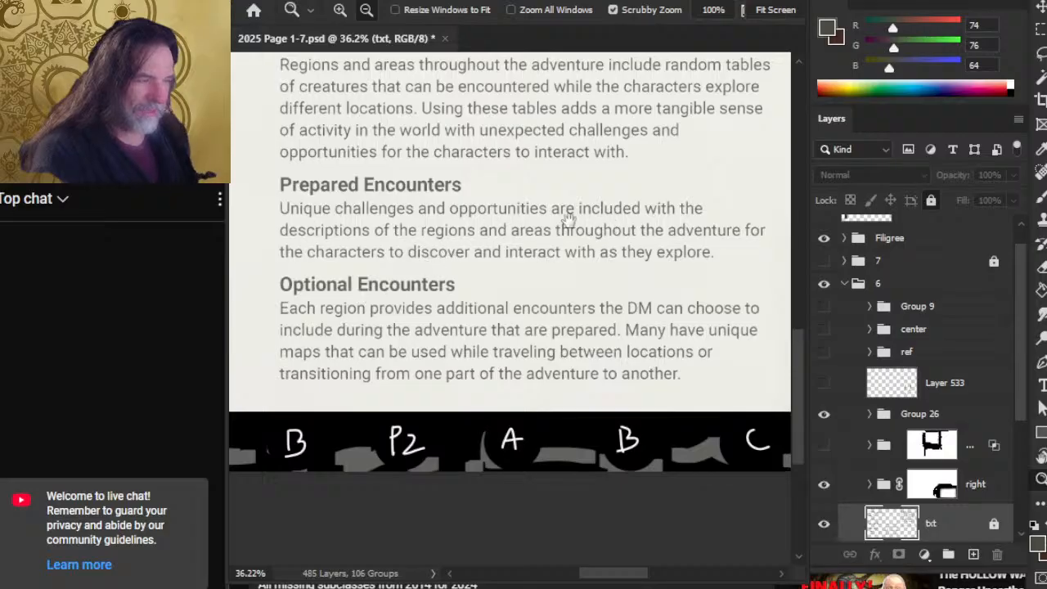
# - Review the spread again, comparing the Plot Hooks text, the Encounters column and the character portraits above it
pyautogui.moveTo(634, 339); pyautogui.dragTo(547, 382)
pyautogui.moveTo(498, 347); pyautogui.dragTo(450, 324)
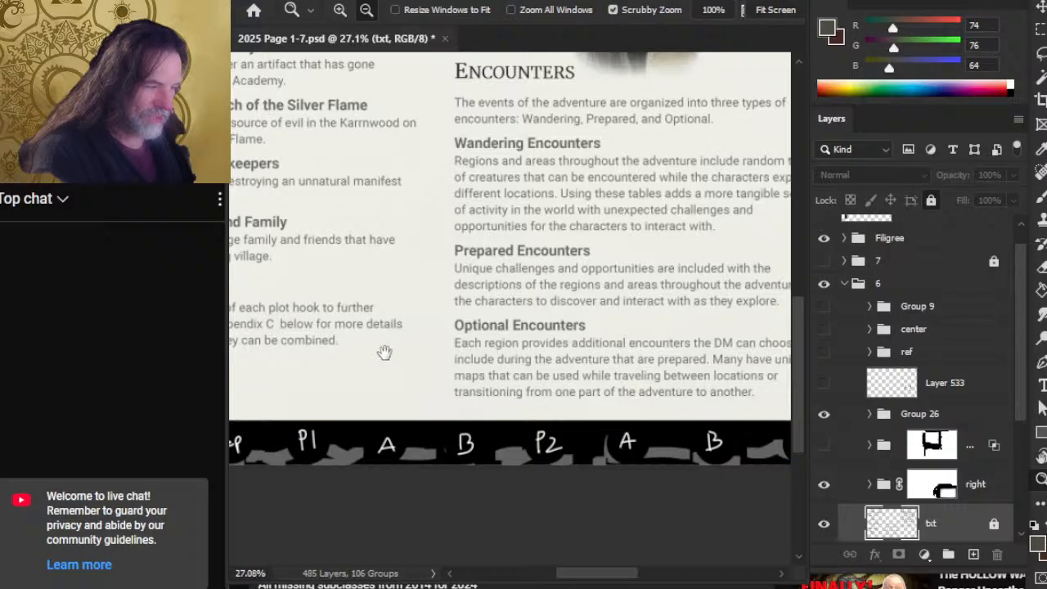
pyautogui.moveTo(386, 352); pyautogui.dragTo(710, 491)
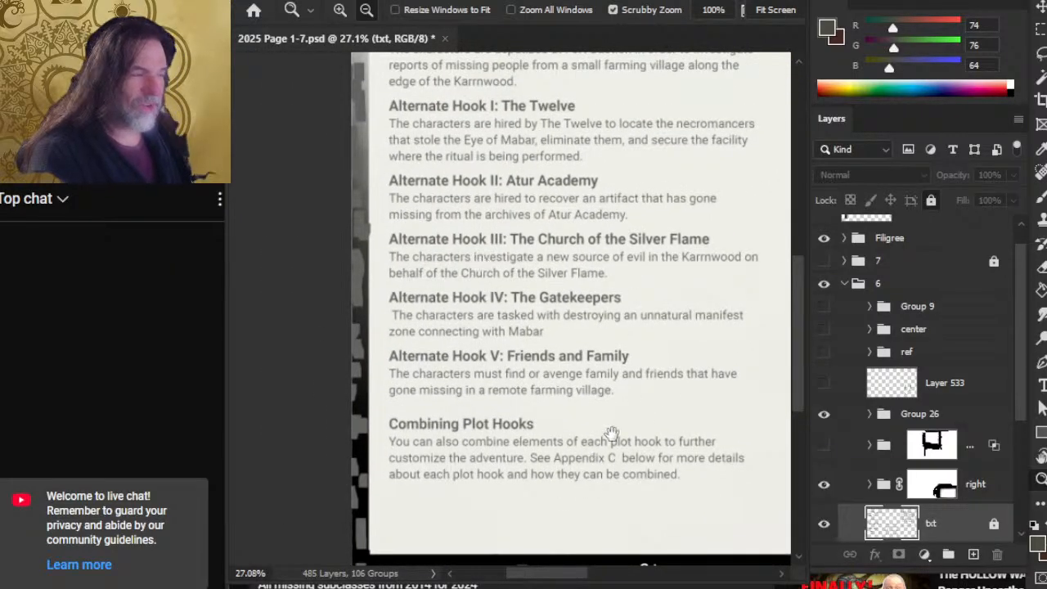
pyautogui.hscroll(5, 608, 433)
pyautogui.hscroll(-5, 535, 332)
pyautogui.scroll(4, 535, 331)
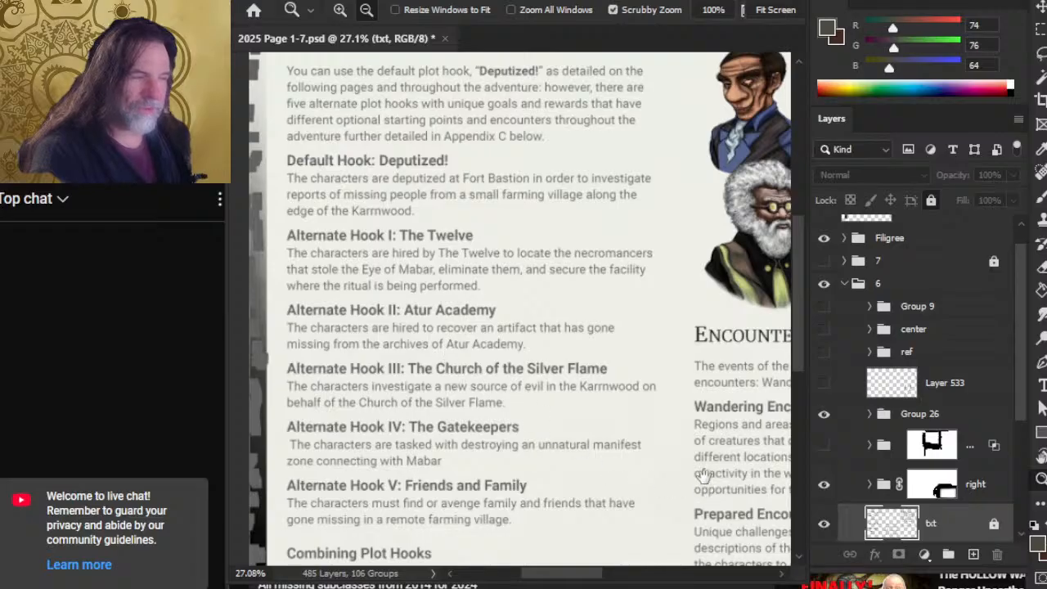
pyautogui.scroll(-4, 468, 288)
pyautogui.hscroll(4, 467, 288)
pyautogui.scroll(-3, 577, 423)
pyautogui.hscroll(3, 578, 423)
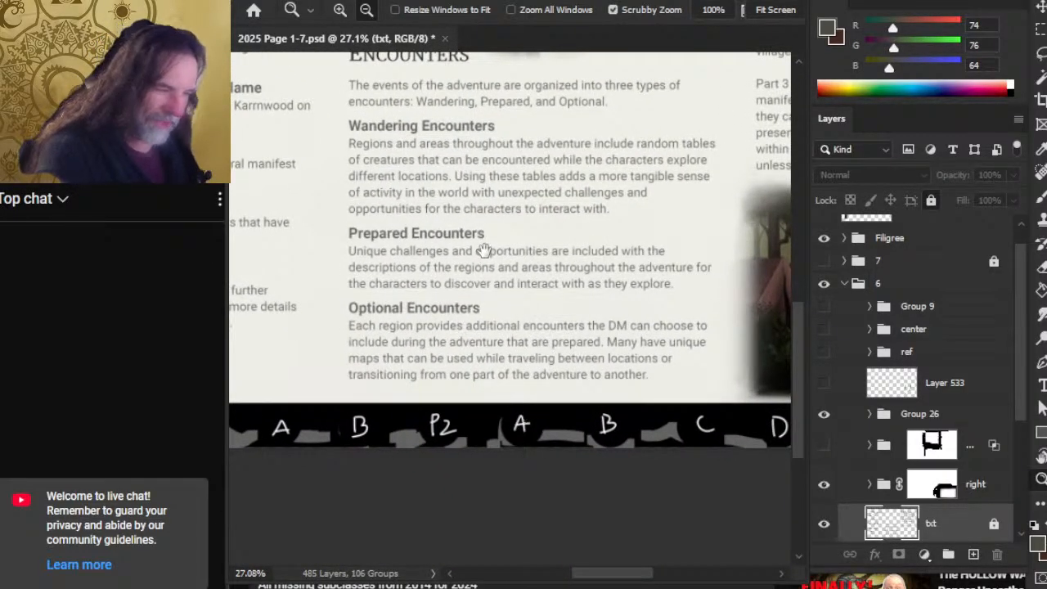
pyautogui.scroll(8, 486, 249)
pyautogui.moveTo(533, 376); pyautogui.dragTo(565, 406)
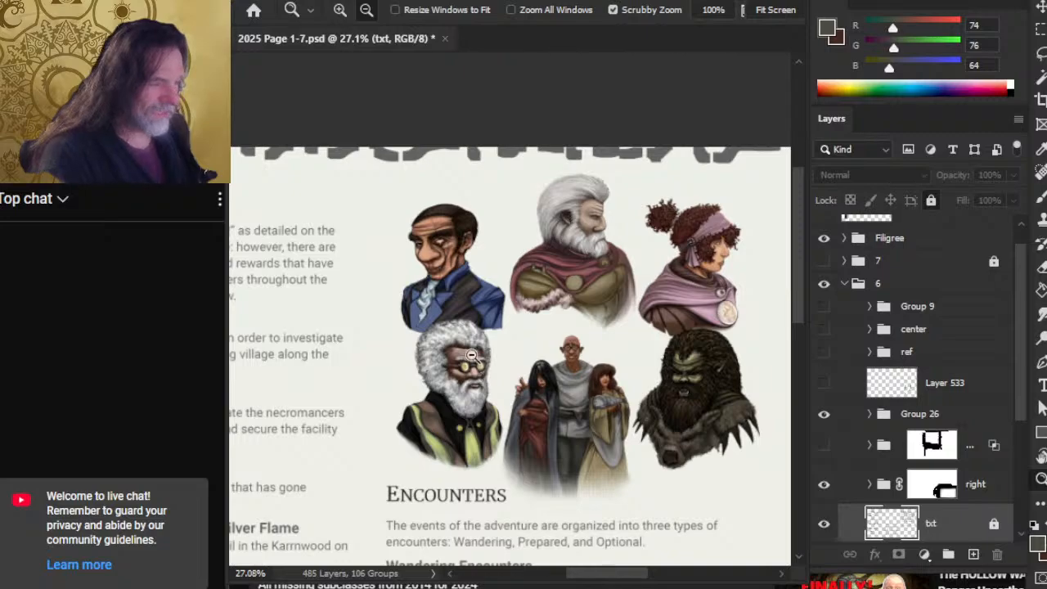
# - Toggle Group 26's visibility to identify its portraits, expand the group and check which illustration its masked layer holds
pyautogui.scroll(-3, 941, 393)
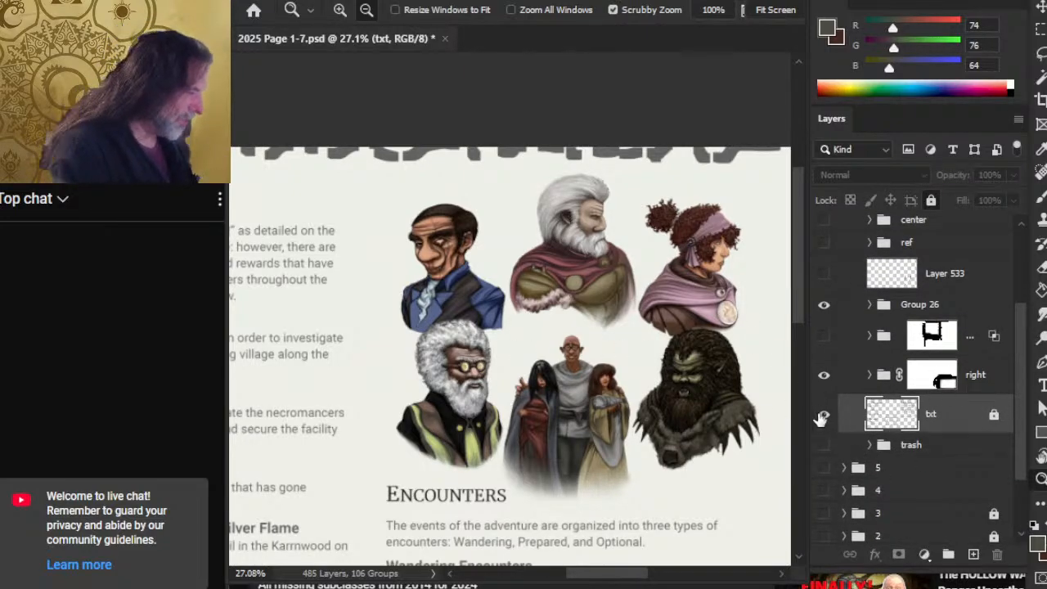
pyautogui.moveTo(1021, 412)
pyautogui.mouseDown()
pyautogui.moveTo(1022, 426)
pyautogui.moveTo(1020, 407)
pyautogui.mouseUp()
pyautogui.click(825, 311)
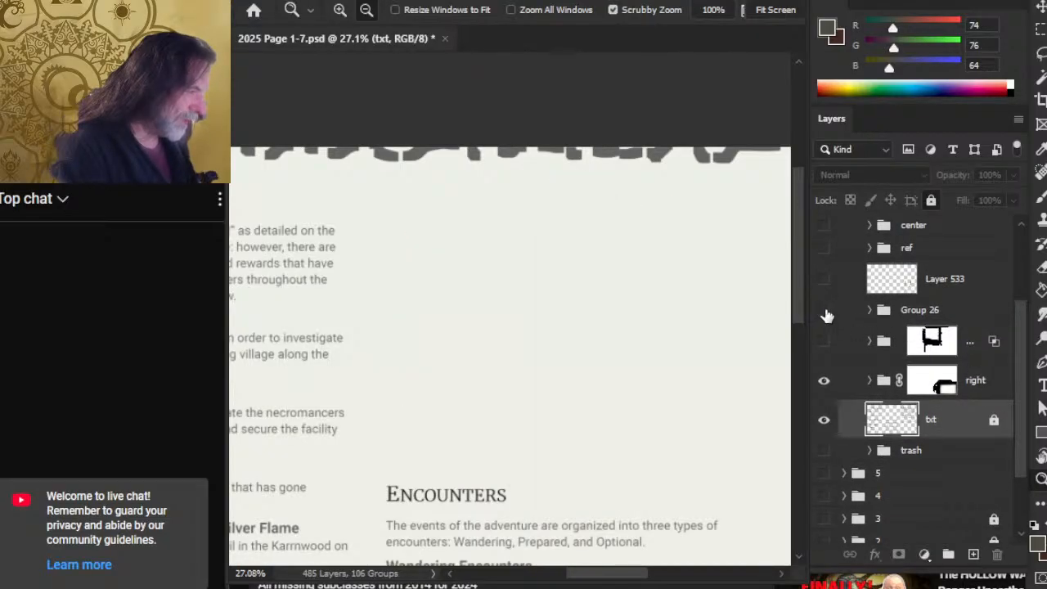
pyautogui.click(825, 311)
pyautogui.click(870, 311)
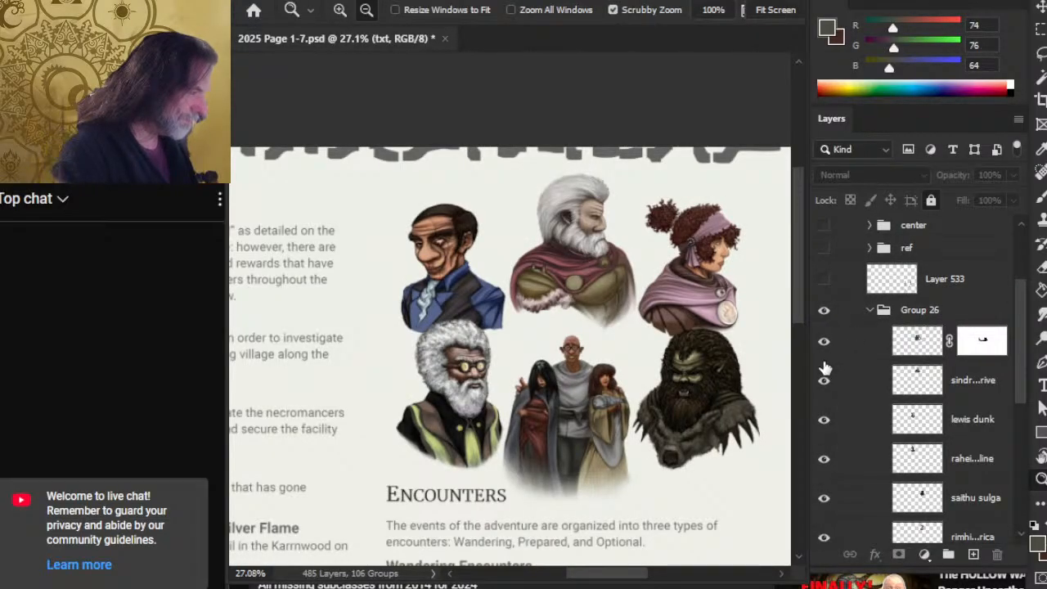
pyautogui.click(823, 343)
pyautogui.click(826, 344)
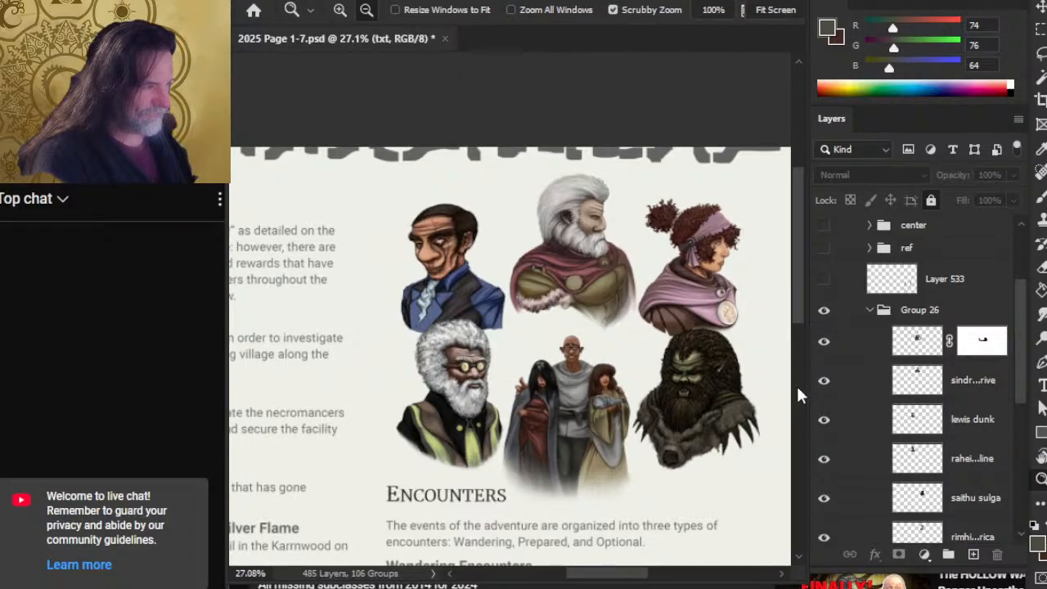
pyautogui.scroll(-3, 585, 350)
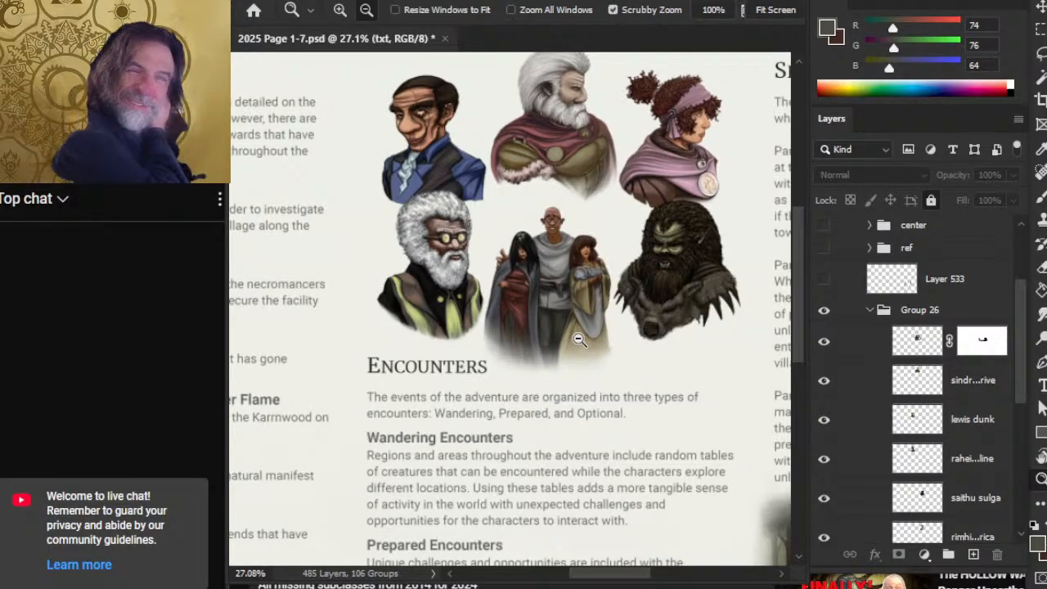
# - Identify the layer of the white-bearded man with glasses and move his portrait to the right end of the upper row
pyautogui.click(823, 383)
pyautogui.click(824, 381)
pyautogui.click(824, 421)
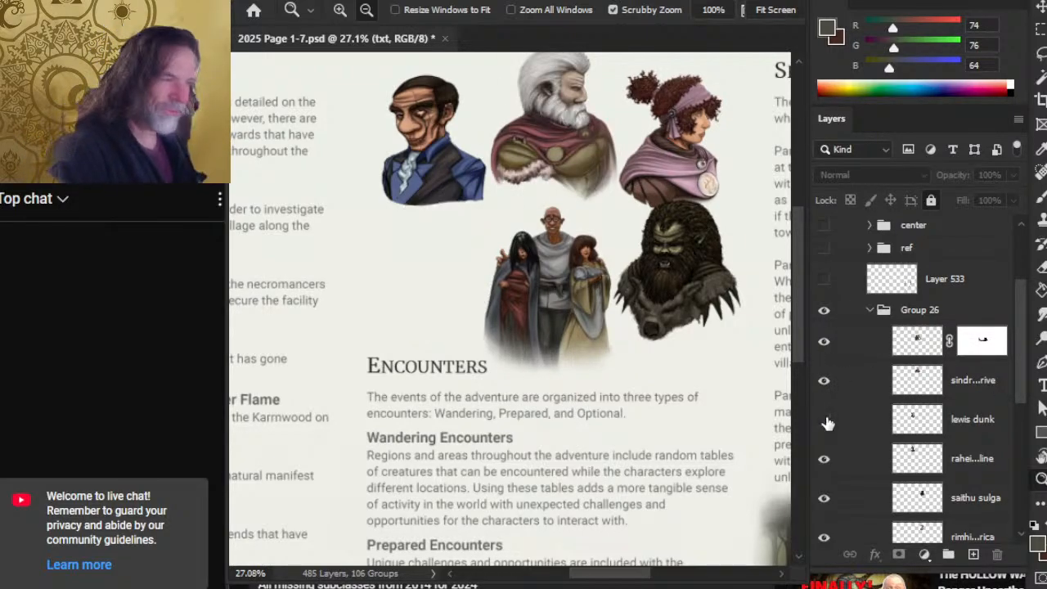
pyautogui.click(824, 421)
pyautogui.click(824, 342)
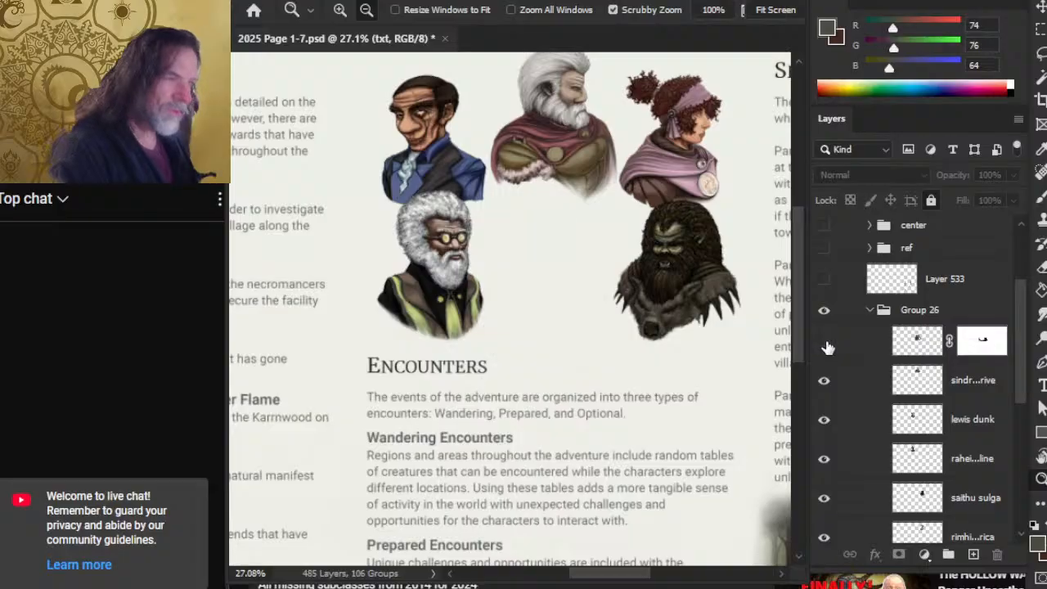
pyautogui.click(825, 344)
pyautogui.click(825, 420)
pyautogui.click(825, 420)
pyautogui.click(848, 417)
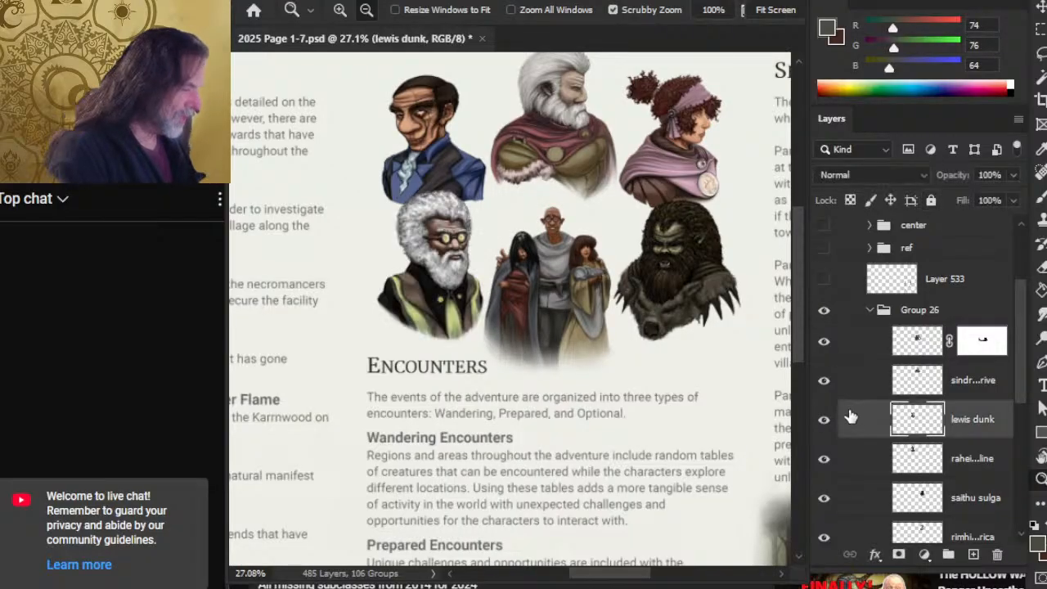
pyautogui.press('v')
pyautogui.moveTo(498, 363); pyautogui.dragTo(743, 232)
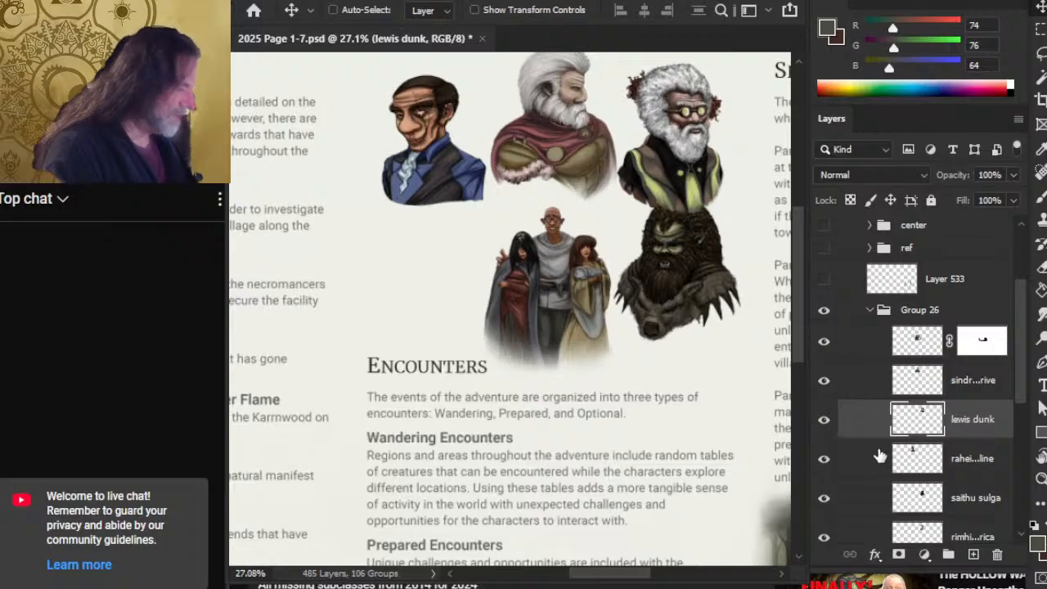
# - Raise the headscarf woman's layer above the bespectacled man's layer and move her portrait to the left end of the lower row
pyautogui.click(825, 461)
pyautogui.click(824, 459)
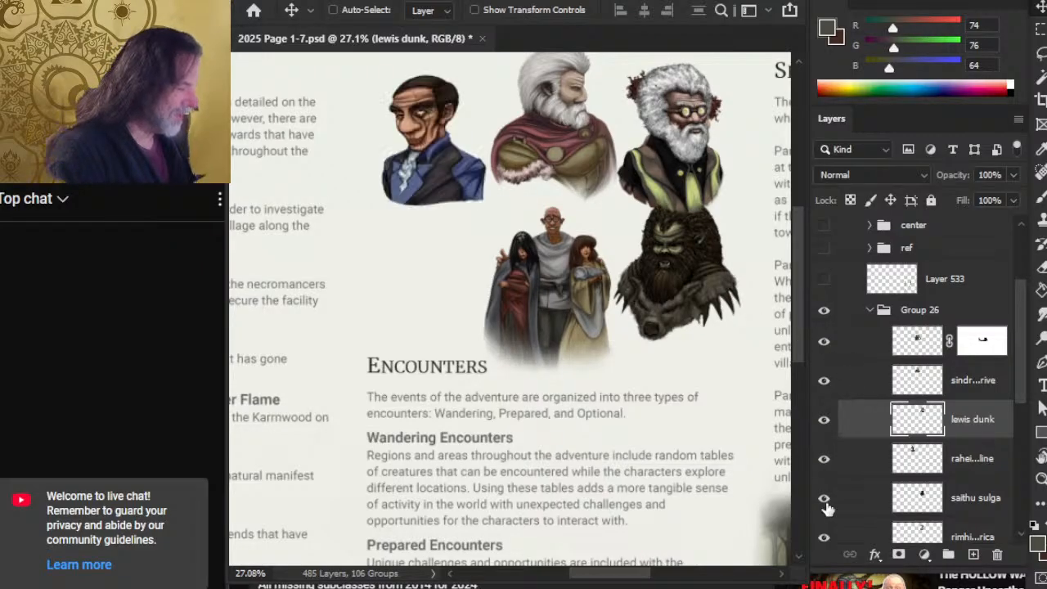
pyautogui.click(825, 498)
pyautogui.click(825, 498)
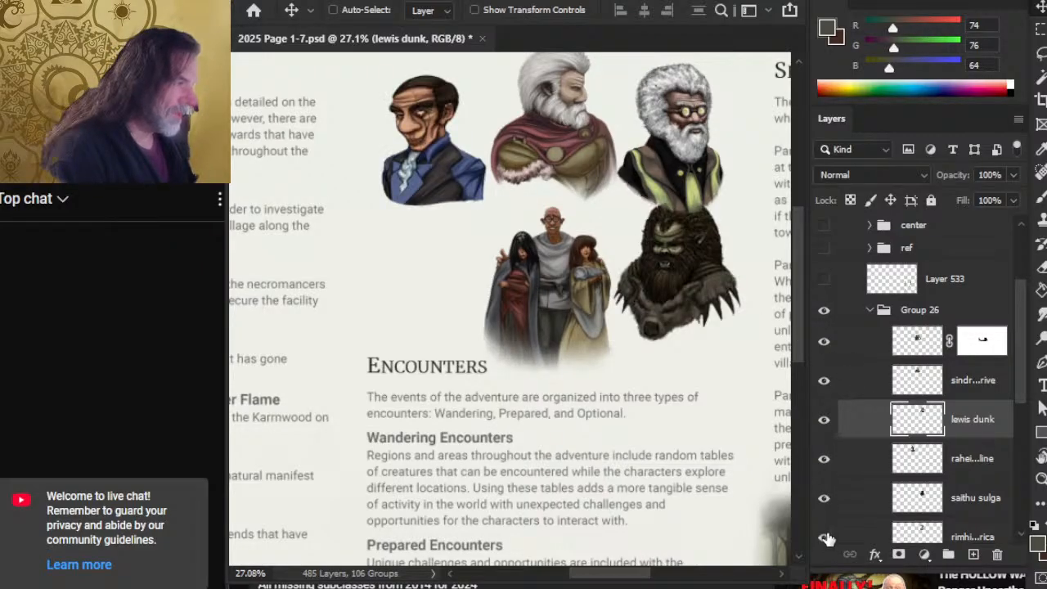
pyautogui.click(859, 536)
pyautogui.moveTo(866, 506); pyautogui.dragTo(880, 391)
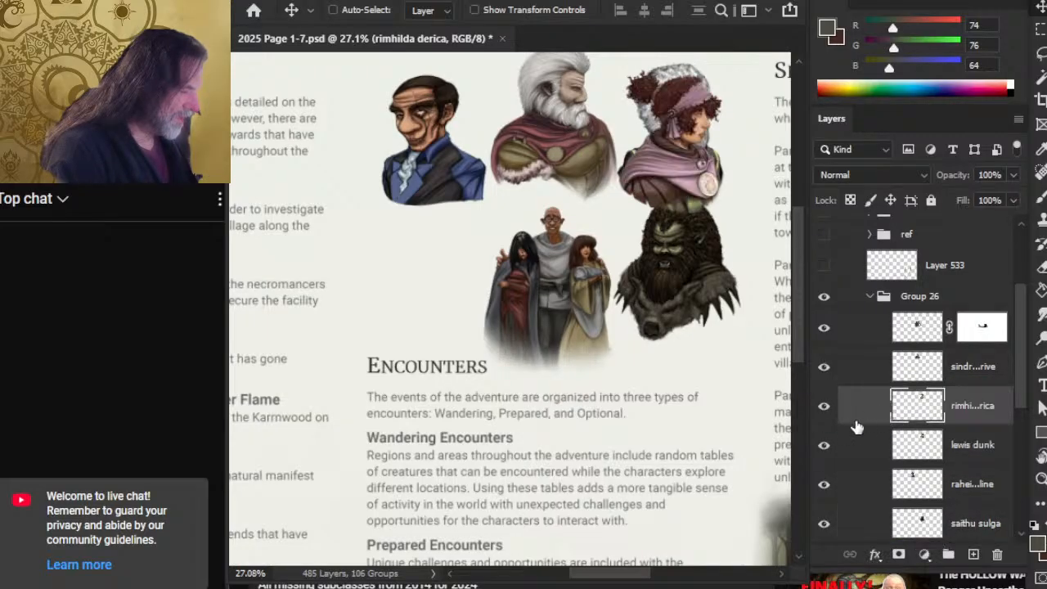
pyautogui.moveTo(740, 354); pyautogui.dragTo(482, 479)
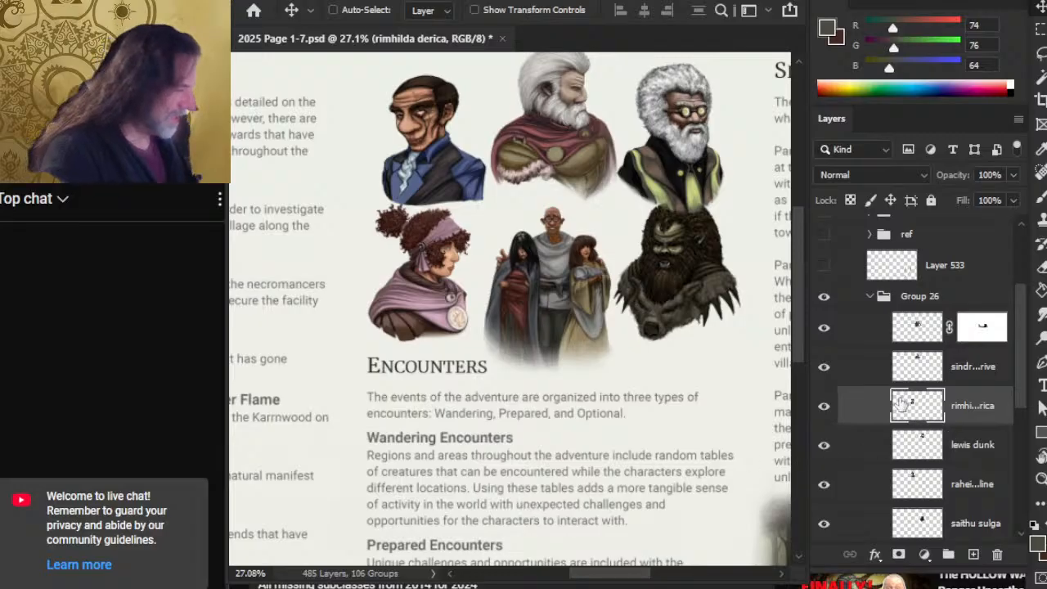
# - Identify the portrait layers in Group 26 and place the fur-clad bearded character's layer directly beneath the masked family layer
pyautogui.click(824, 368)
pyautogui.click(824, 367)
pyautogui.click(824, 447)
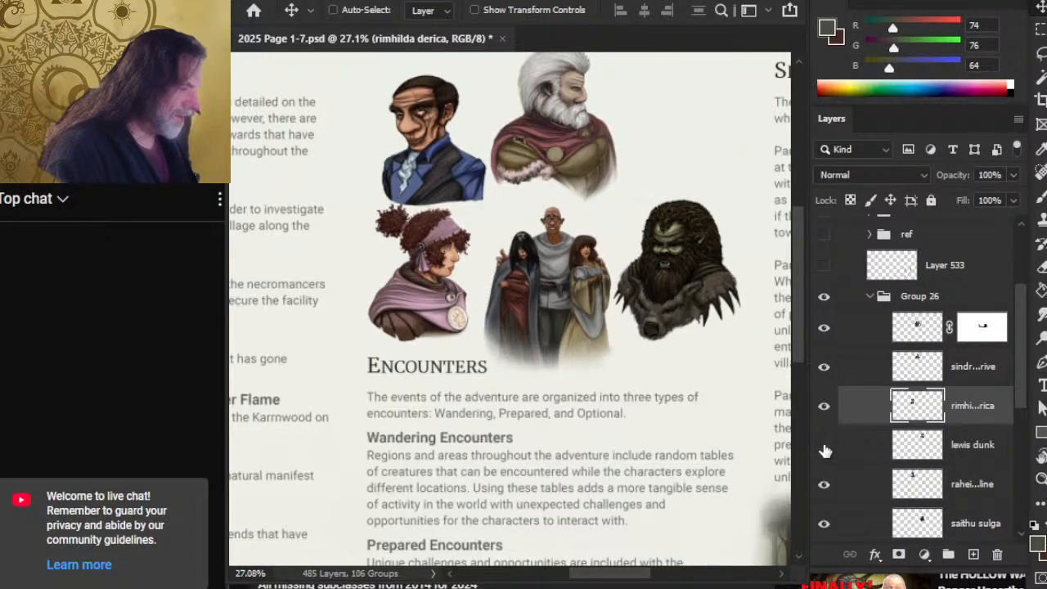
pyautogui.click(824, 446)
pyautogui.click(824, 484)
pyautogui.click(823, 484)
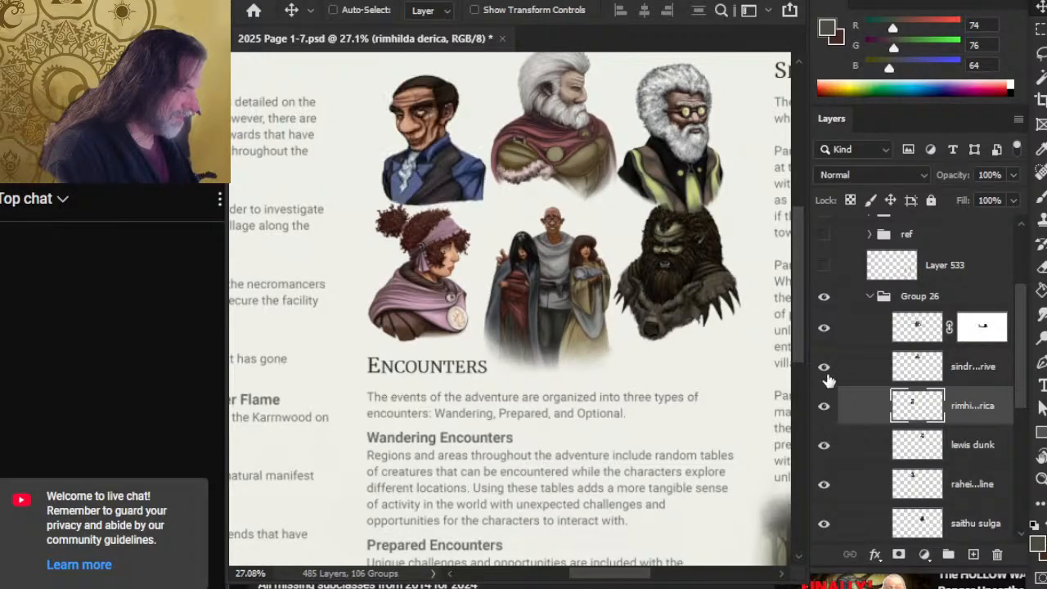
pyautogui.click(826, 369)
pyautogui.click(825, 367)
pyautogui.click(825, 524)
pyautogui.click(824, 524)
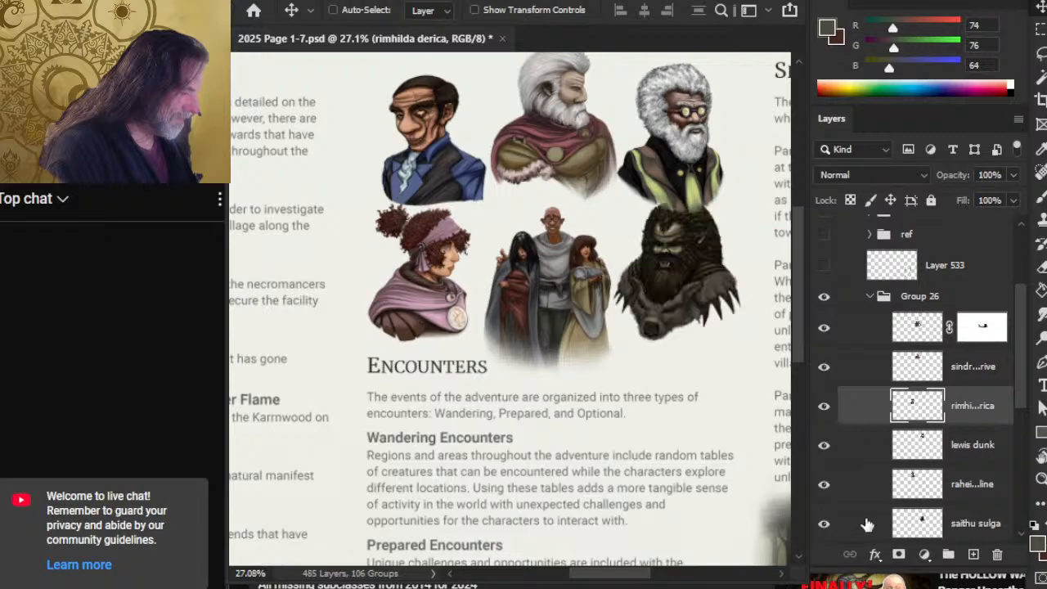
pyautogui.click(867, 528)
pyautogui.moveTo(868, 528); pyautogui.dragTo(867, 368)
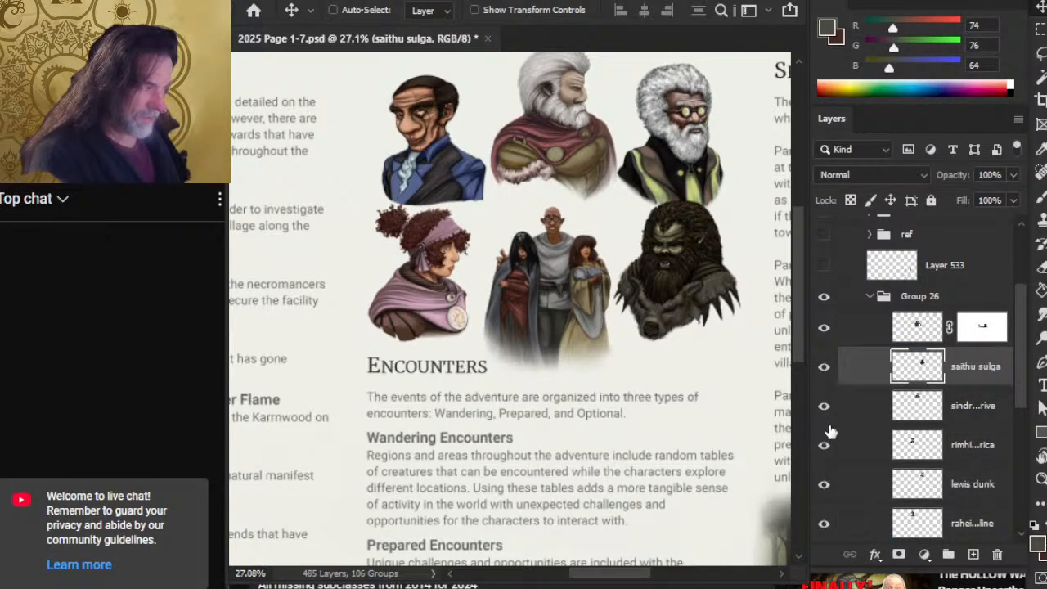
# - Nudge the fur-clad bearded character's portrait slightly upward so it overlaps the base of the bespectacled man's portrait
pyautogui.moveTo(697, 348)
pyautogui.mouseDown()
pyautogui.moveTo(702, 358)
pyautogui.moveTo(702, 340)
pyautogui.mouseUp()
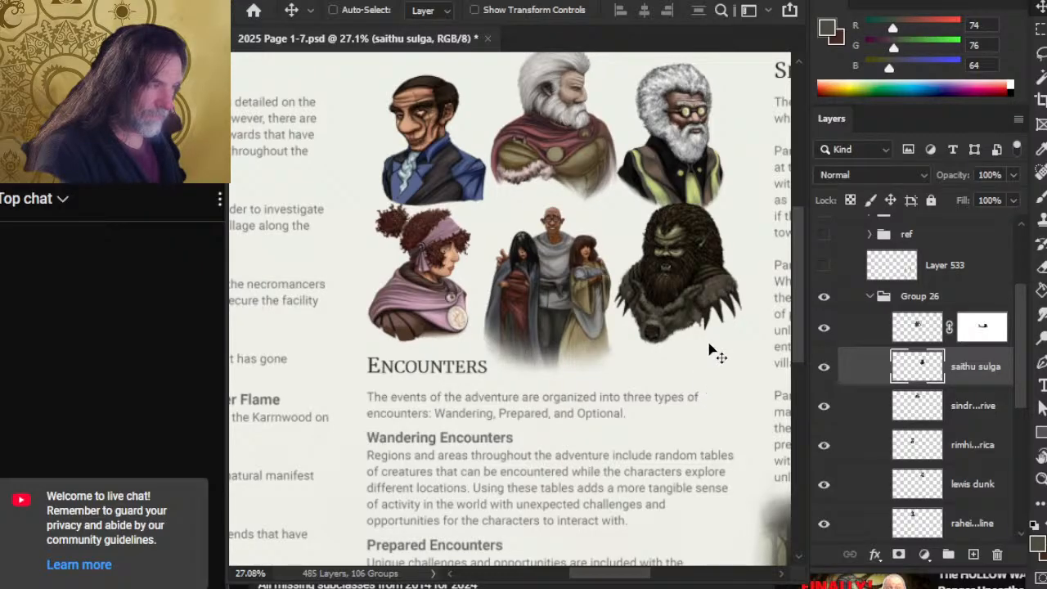
pyautogui.moveTo(712, 351); pyautogui.dragTo(711, 372)
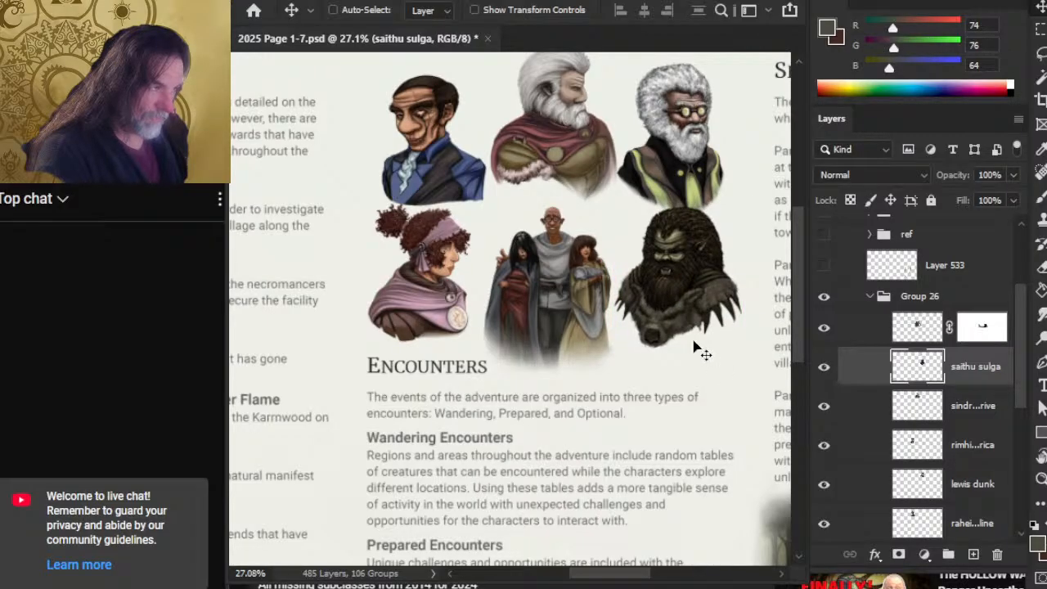
pyautogui.moveTo(688, 315); pyautogui.dragTo(688, 299)
# - Select the headscarf woman's layer and nudge her portrait slightly up and right, overlapping the base of the blue-suited man's portrait
pyautogui.click(824, 406)
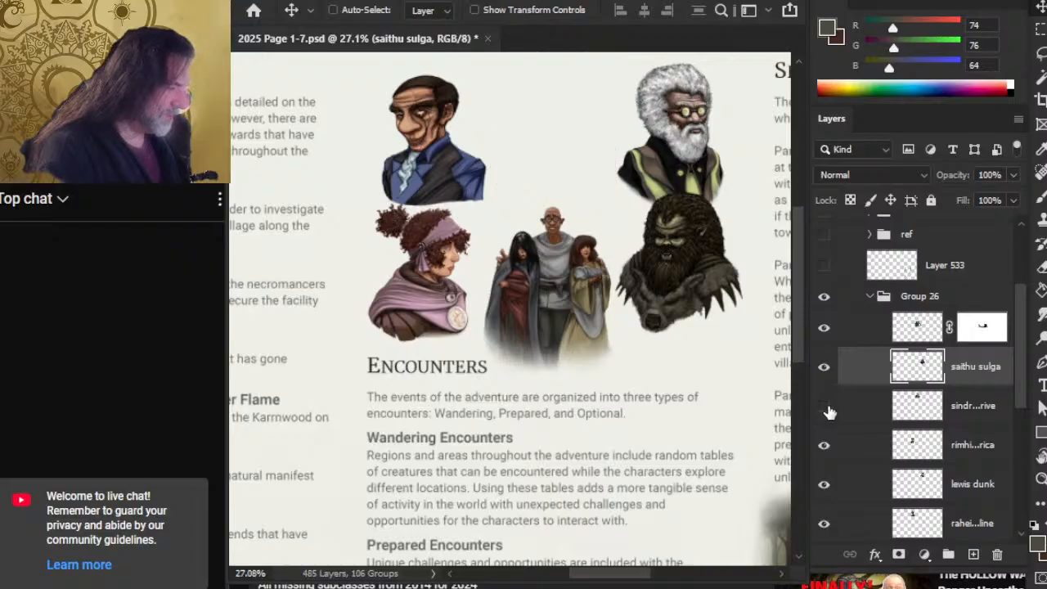
pyautogui.click(825, 407)
pyautogui.click(824, 445)
pyautogui.click(824, 445)
pyautogui.click(847, 459)
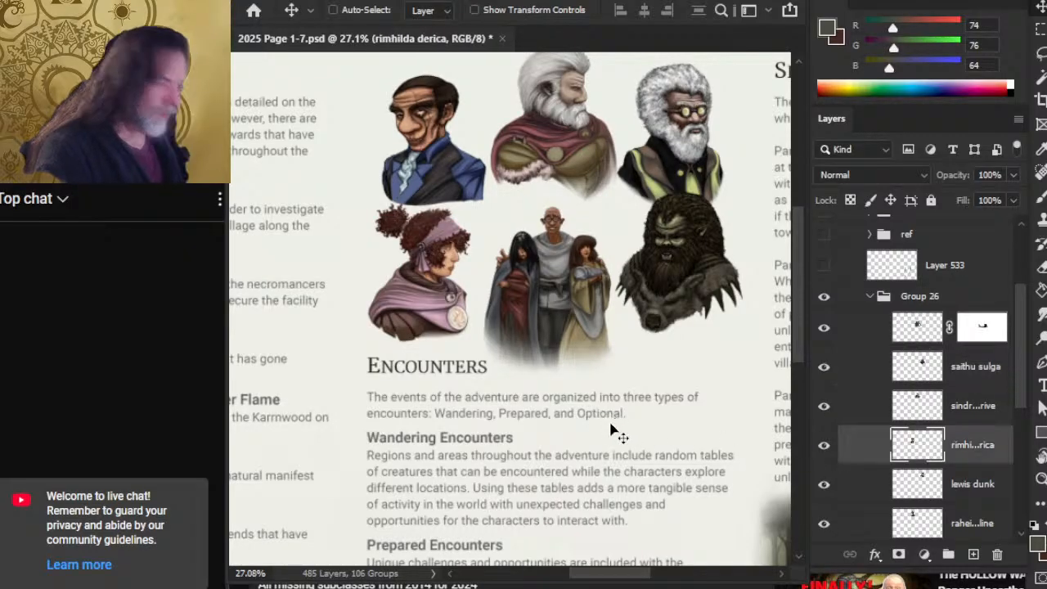
pyautogui.moveTo(612, 430)
pyautogui.mouseDown()
pyautogui.moveTo(608, 412)
pyautogui.moveTo(624, 424)
pyautogui.mouseUp()
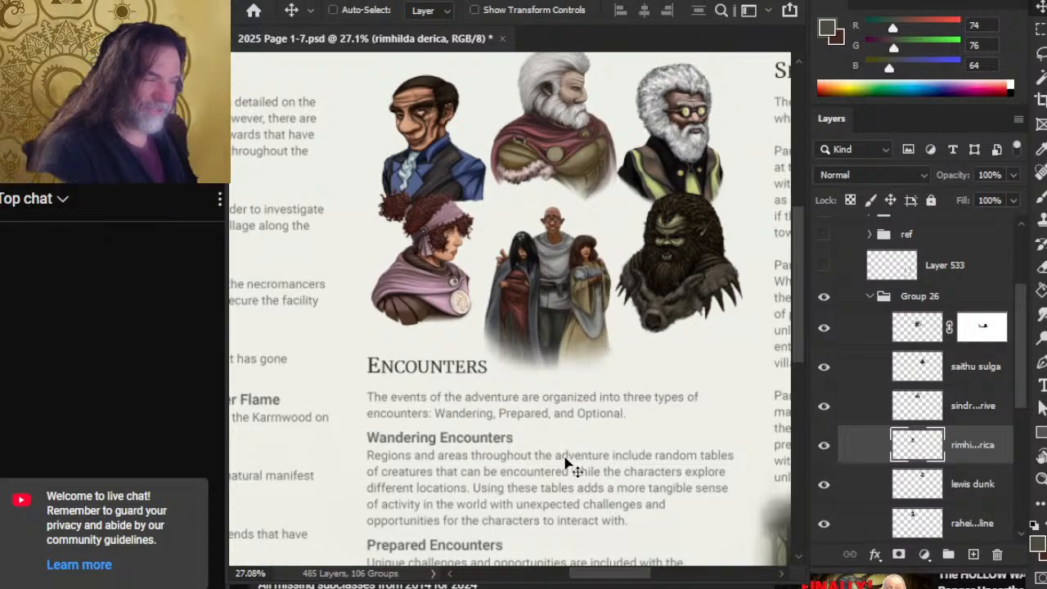
# - Identify the portrait layers again and place the blue-suited man's layer between the headscarf woman's and bespectacled man's layers
pyautogui.scroll(2, 614, 405)
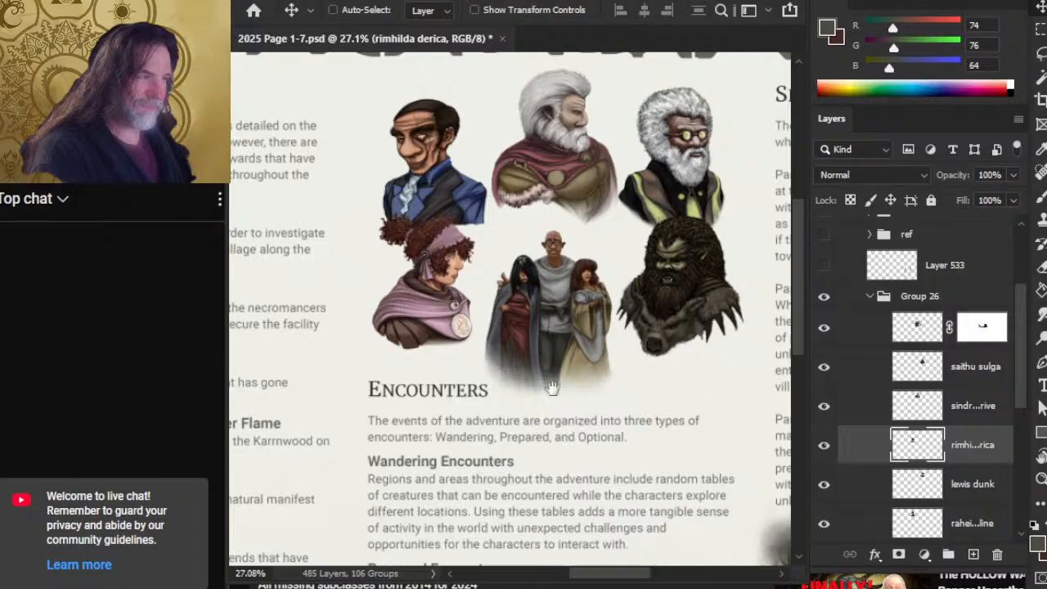
pyautogui.scroll(2, 602, 352)
pyautogui.scroll(-1, 605, 384)
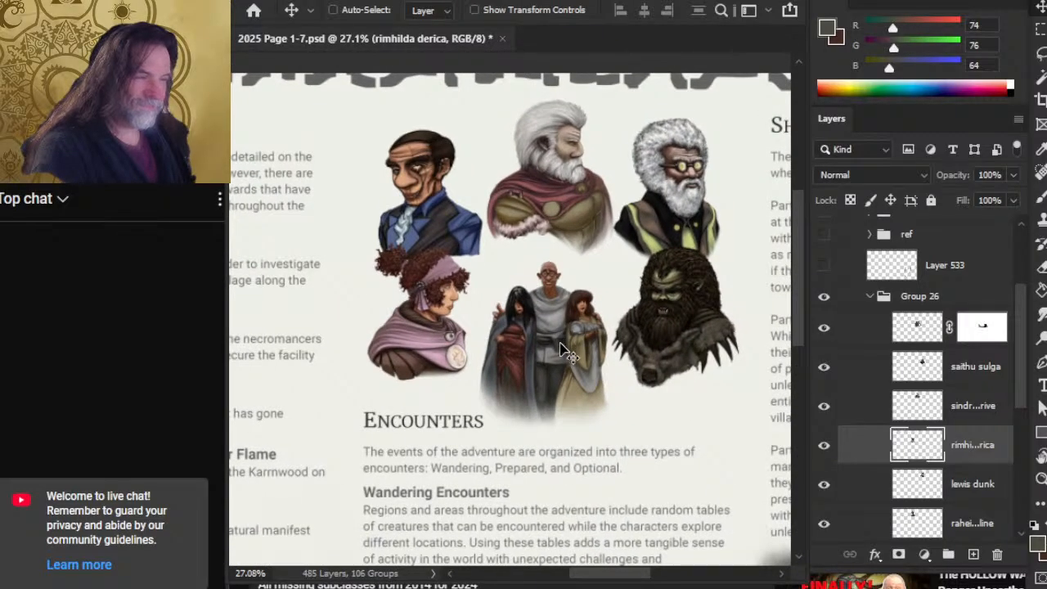
pyautogui.click(822, 381)
pyautogui.click(822, 382)
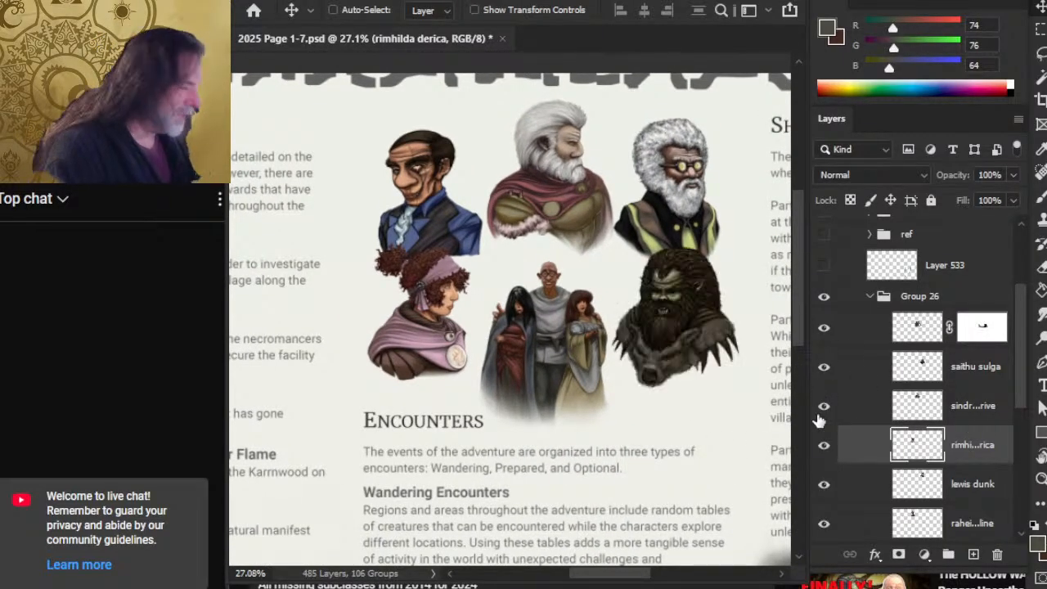
pyautogui.click(819, 408)
pyautogui.click(825, 409)
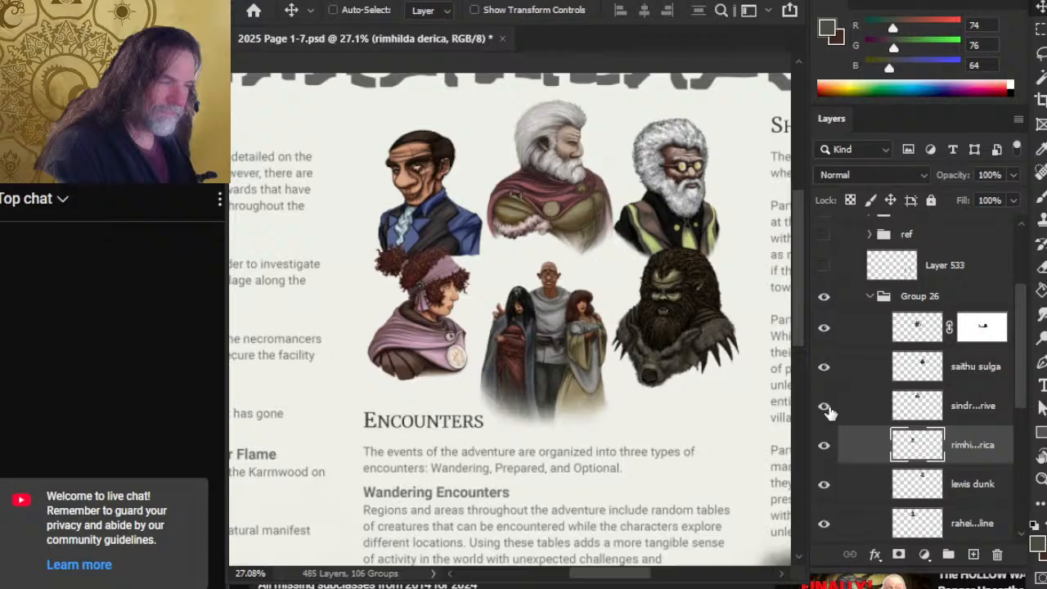
pyautogui.click(824, 454)
pyautogui.click(824, 445)
pyautogui.click(824, 485)
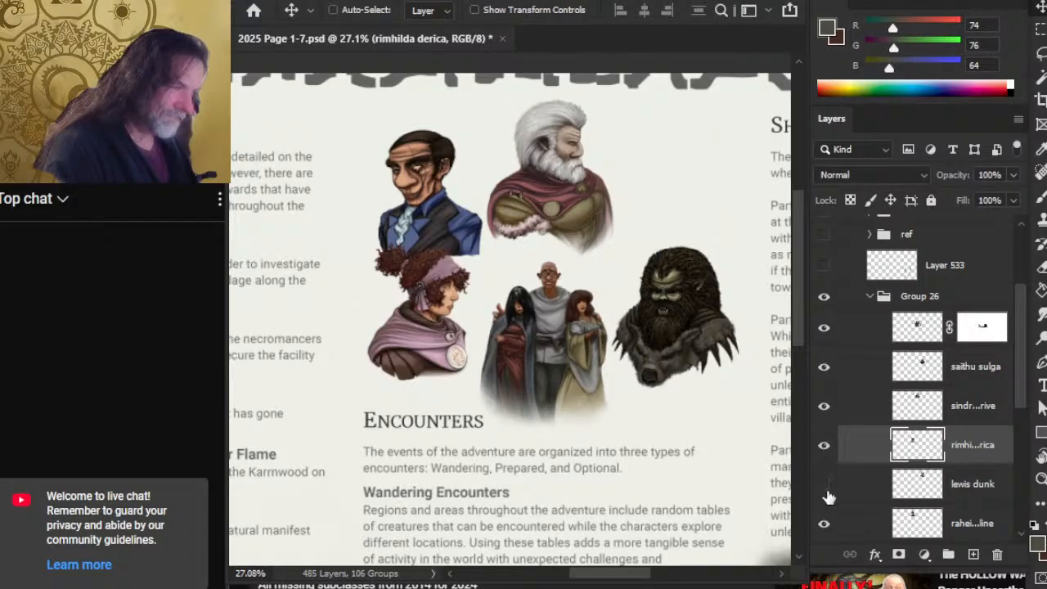
pyautogui.click(824, 484)
pyautogui.click(824, 524)
pyautogui.click(824, 524)
pyautogui.moveTo(859, 528); pyautogui.dragTo(859, 495)
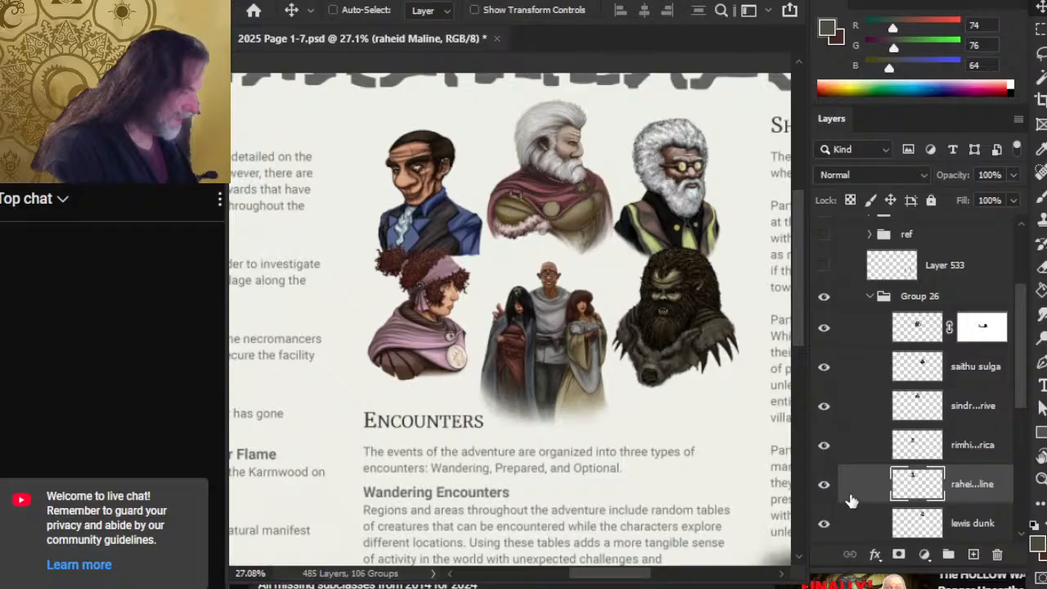
# - Identify the portrait layers and place the caped white-haired man's layer directly beneath the masked family layer, above the fur-clad character's layer
pyautogui.click(825, 324)
pyautogui.click(825, 327)
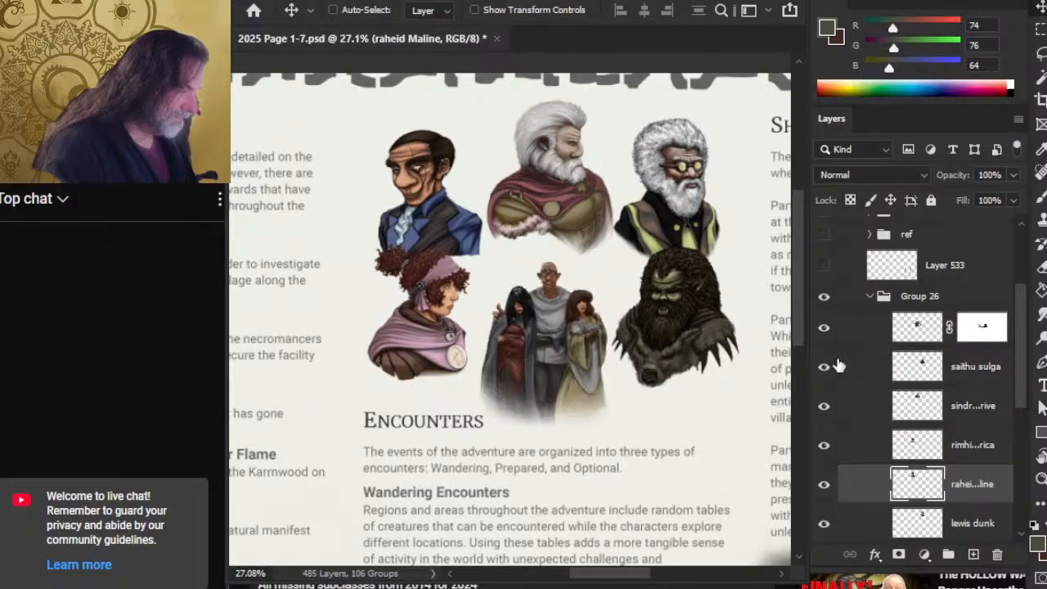
pyautogui.click(826, 375)
pyautogui.click(826, 376)
pyautogui.click(824, 407)
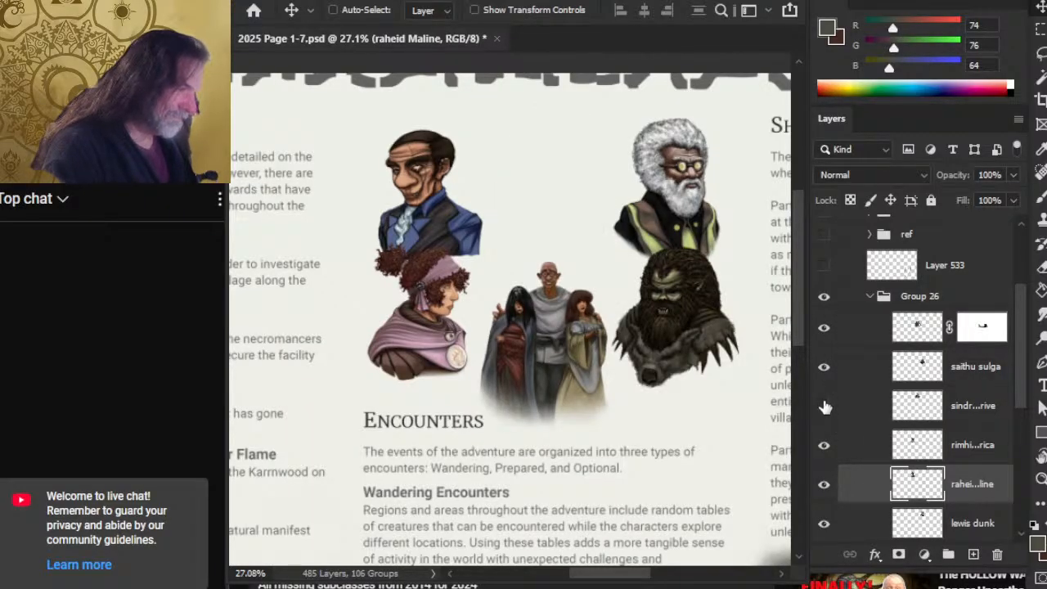
pyautogui.click(824, 406)
pyautogui.click(863, 414)
pyautogui.moveTo(870, 411); pyautogui.dragTo(872, 362)
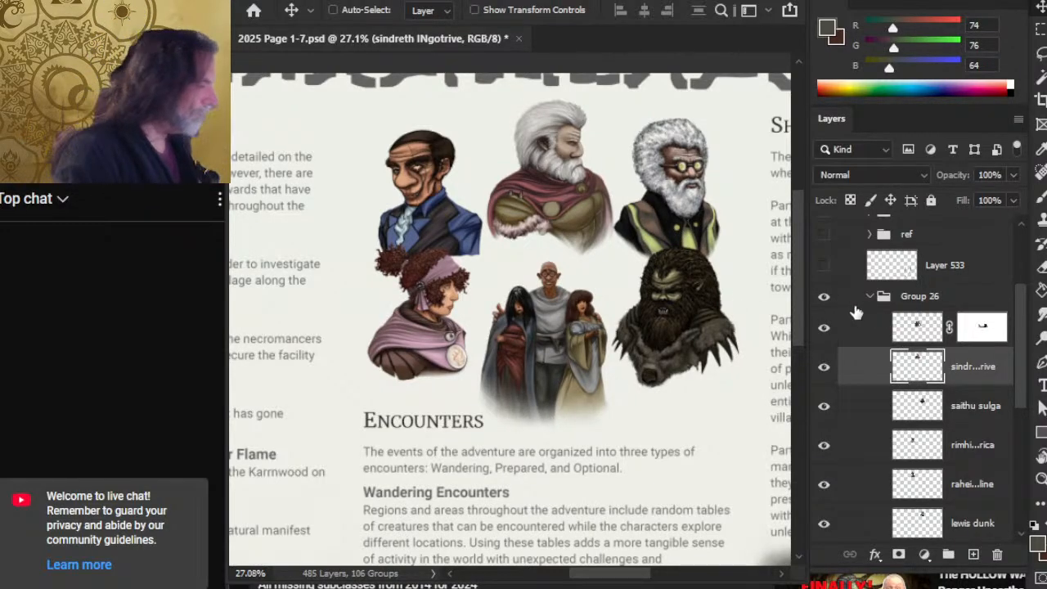
# - Select Group 26 and check which portraits the two layers below the masked family layer hold by toggling their visibility
pyautogui.click(922, 299)
pyautogui.press('z')
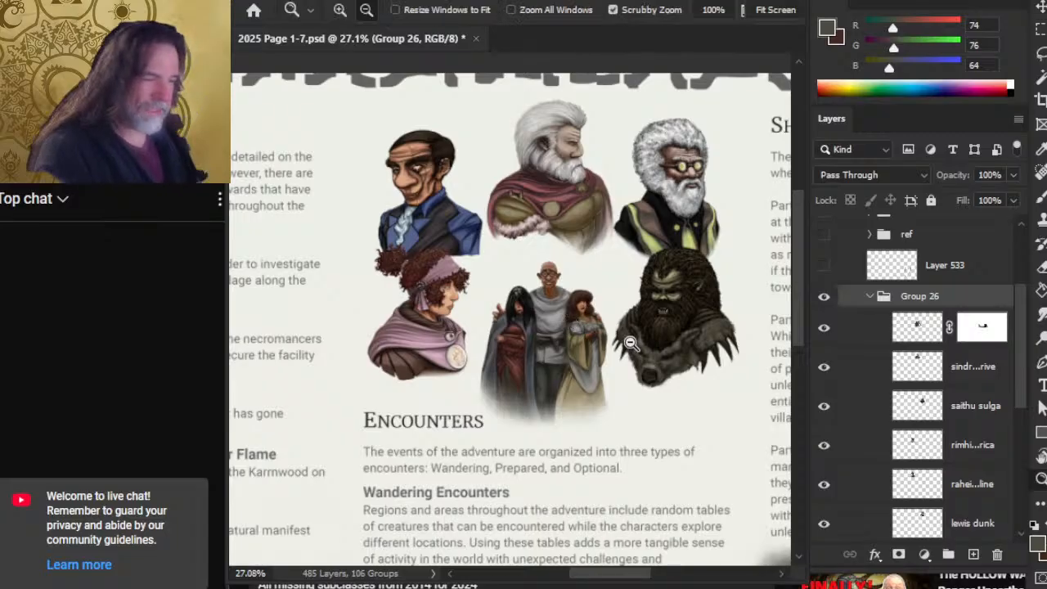
pyautogui.keyDown('alt'); pyautogui.click(565, 346); pyautogui.keyUp('alt')
pyautogui.click(824, 366)
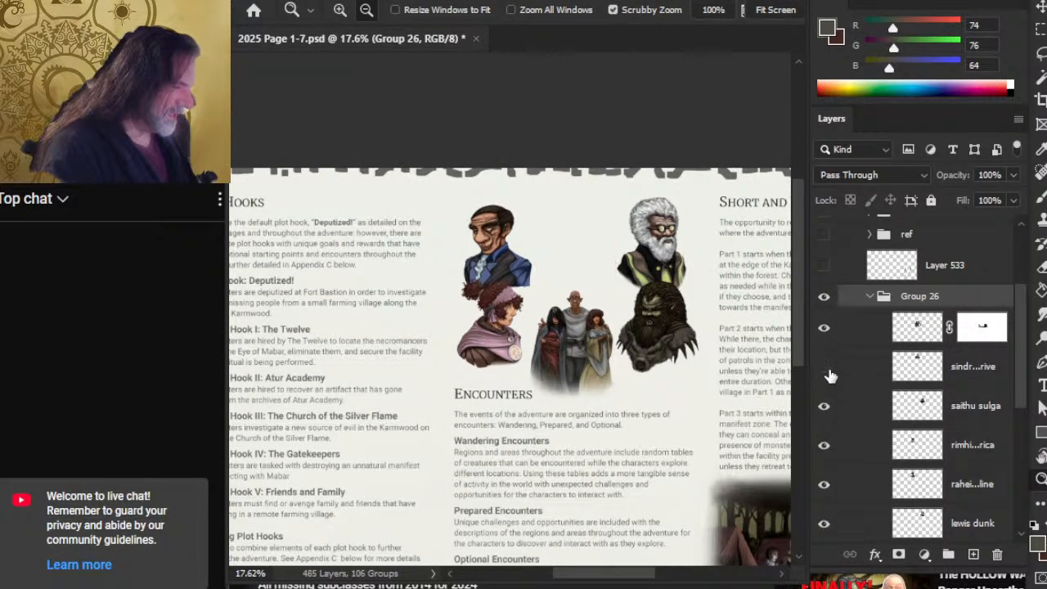
pyautogui.click(824, 367)
pyautogui.click(825, 406)
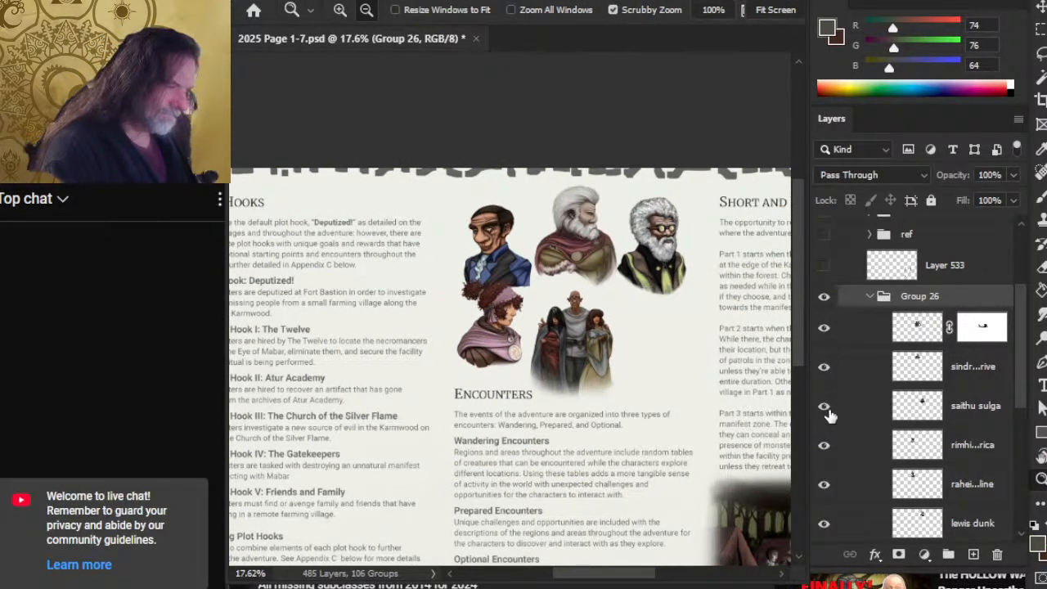
pyautogui.click(824, 406)
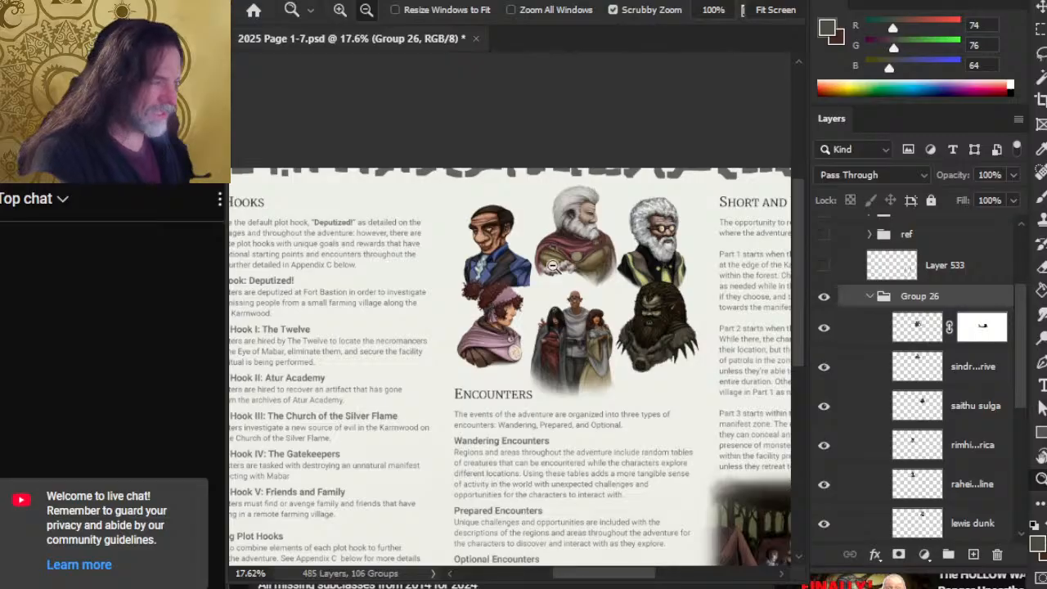
# - Read through the Plot Hooks column from the default hook to Alternate Hook V and compare it with the portrait arrangement
pyautogui.moveTo(475, 377); pyautogui.dragTo(537, 318)
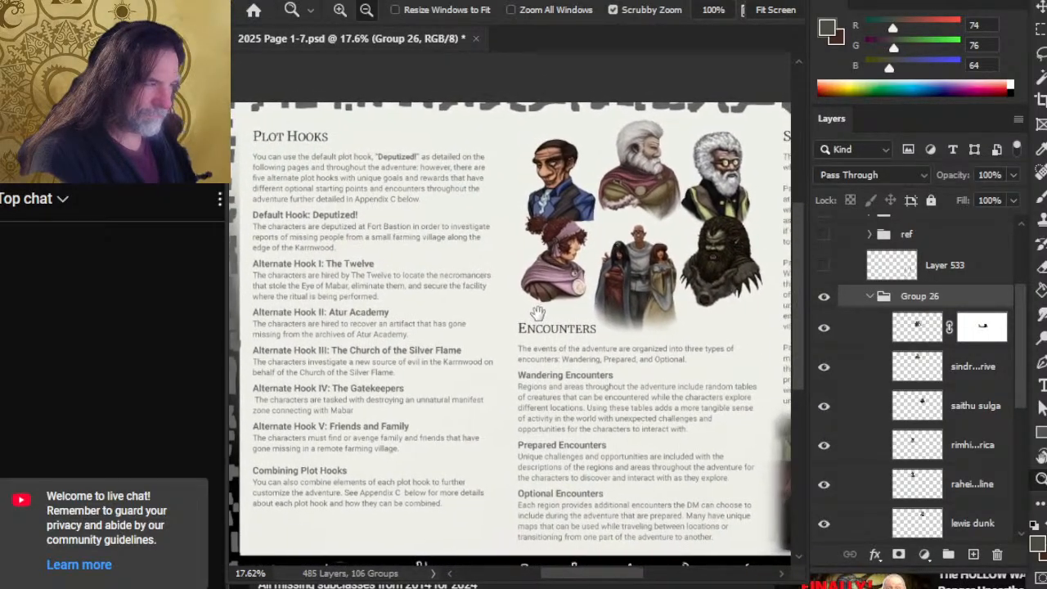
pyautogui.moveTo(299, 322); pyautogui.dragTo(324, 329)
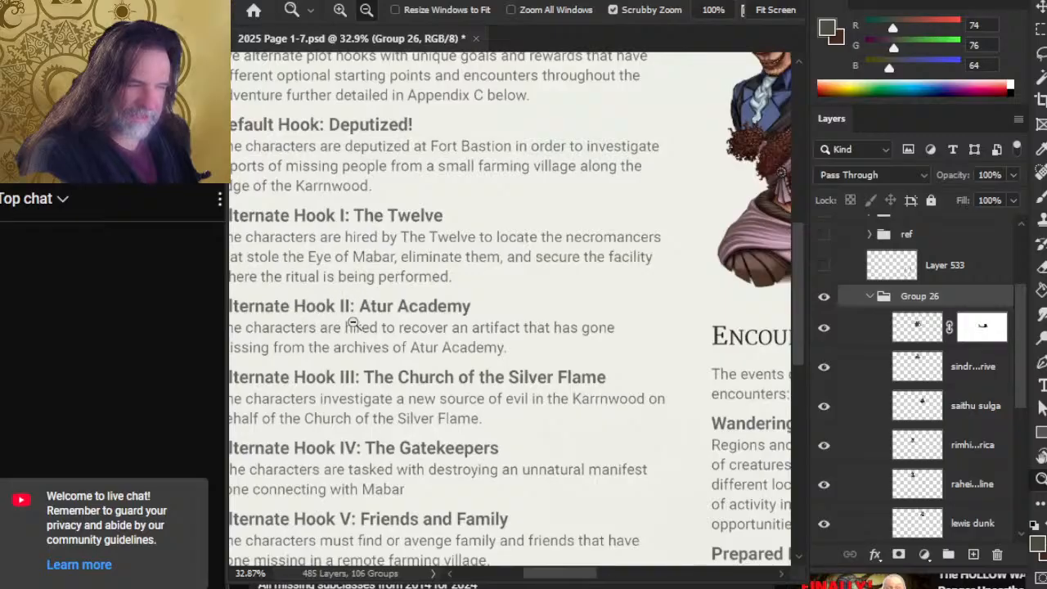
pyautogui.moveTo(418, 258); pyautogui.dragTo(498, 339)
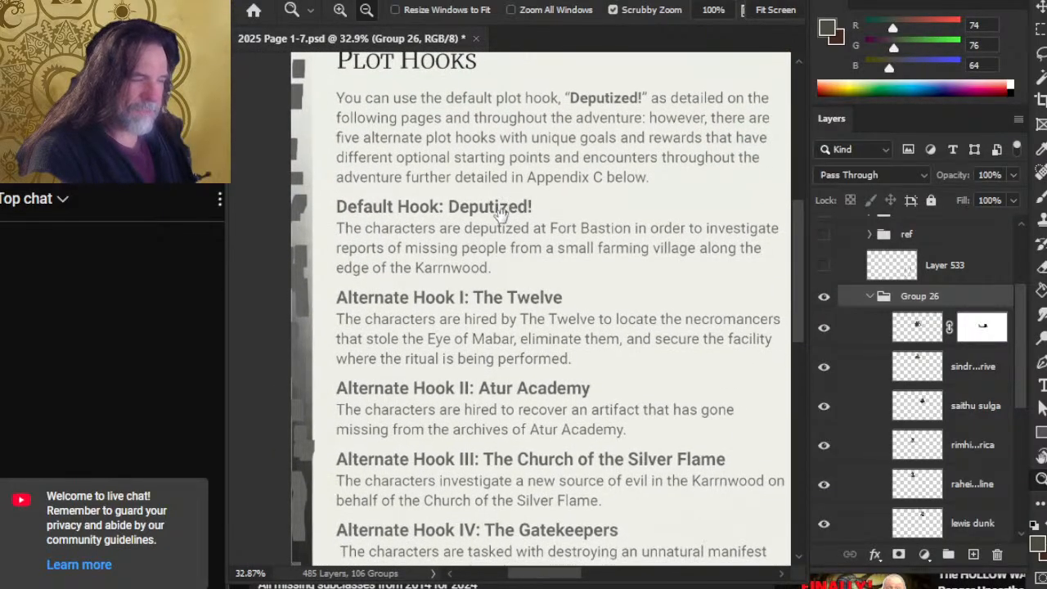
pyautogui.moveTo(643, 492); pyautogui.dragTo(557, 296)
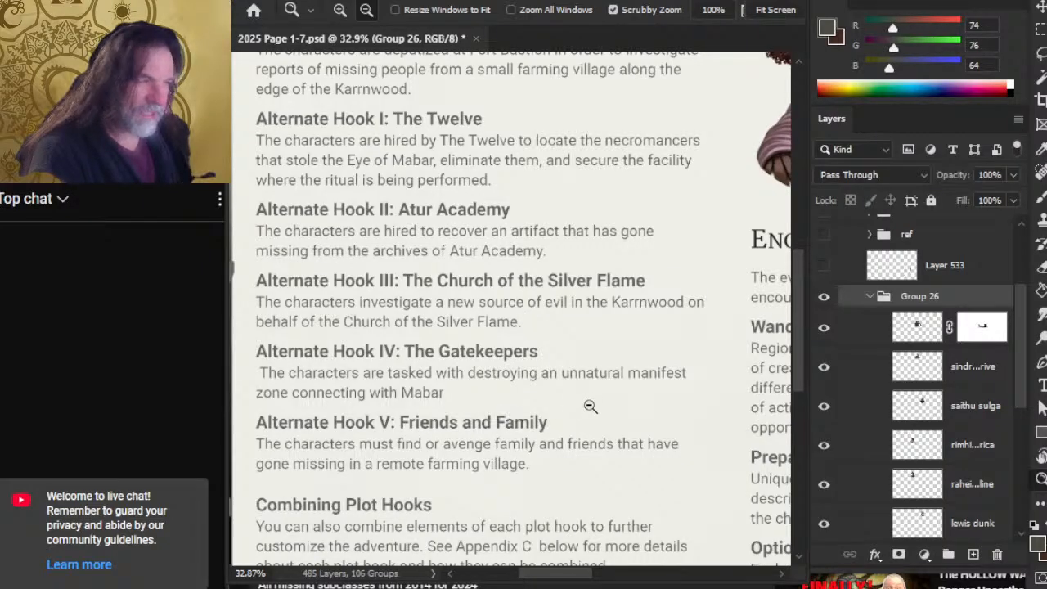
pyautogui.scroll(-3, 591, 404)
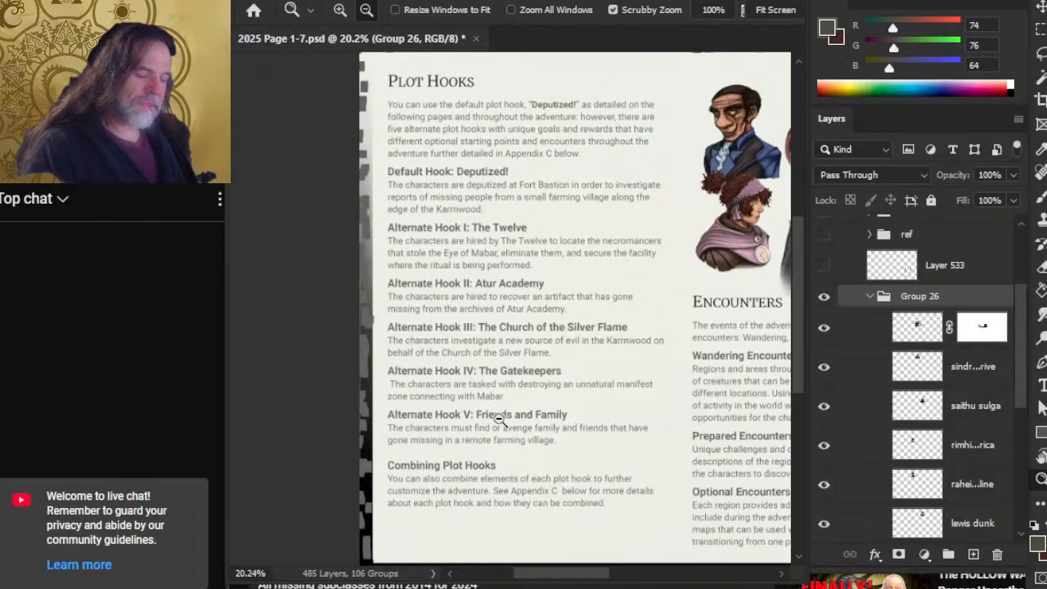
pyautogui.moveTo(634, 360); pyautogui.dragTo(466, 352)
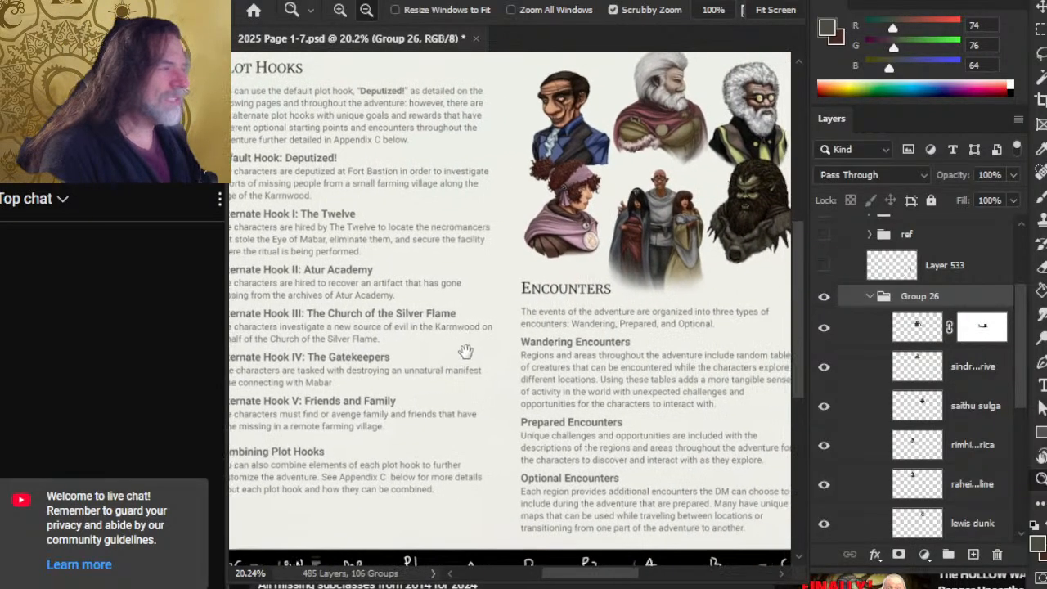
pyautogui.moveTo(622, 316); pyautogui.dragTo(555, 405)
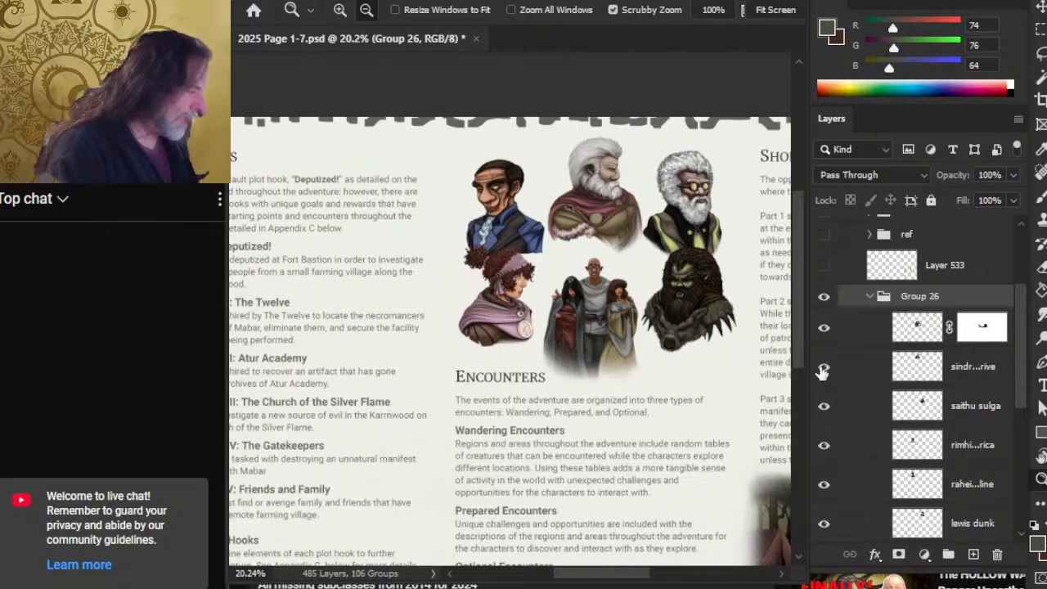
# - Identify the caped white-haired man's layer in Group 26 and add a layer mask to it
pyautogui.click(825, 367)
pyautogui.click(824, 367)
pyautogui.click(825, 406)
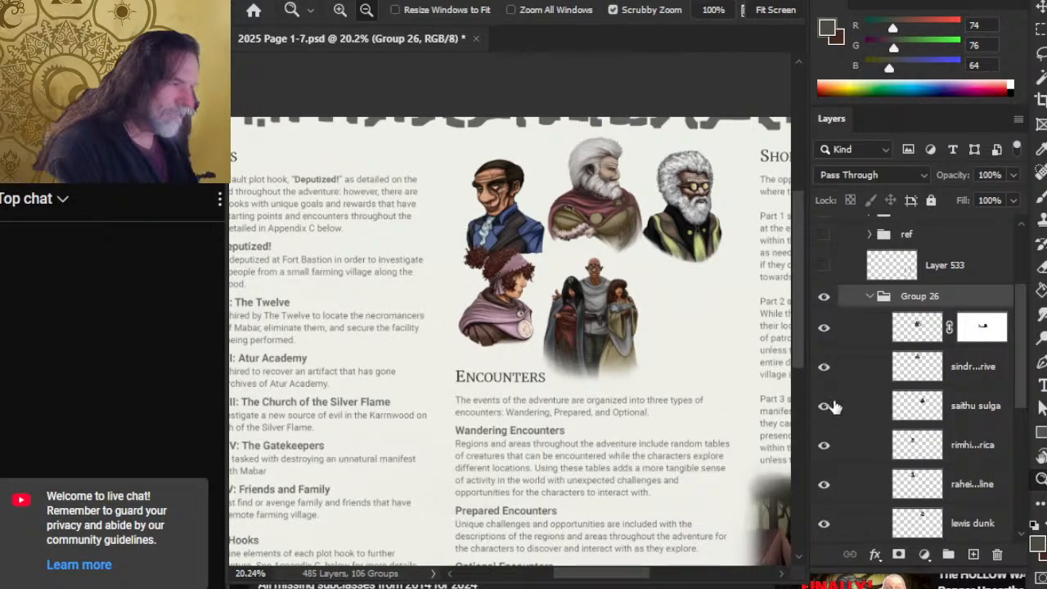
pyautogui.click(824, 407)
pyautogui.click(865, 365)
pyautogui.click(898, 554)
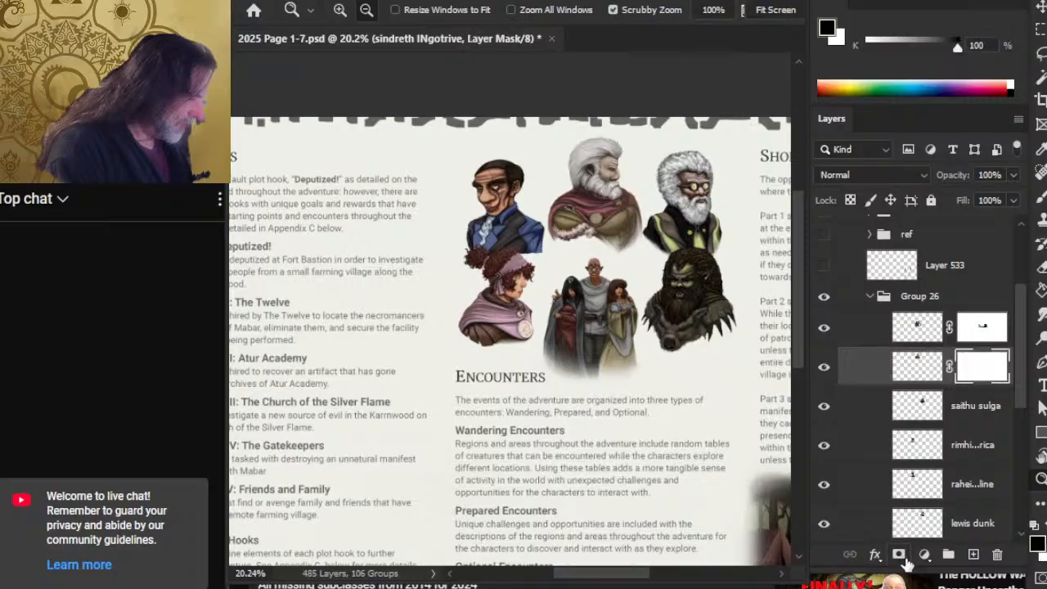
# - Mask out the caped man's hard lower edge beside the fur trim using a black size-20 brush, softening it with Smudge at 50% strength
pyautogui.moveTo(557, 282); pyautogui.dragTo(595, 295)
pyautogui.moveTo(707, 250); pyautogui.dragTo(671, 289)
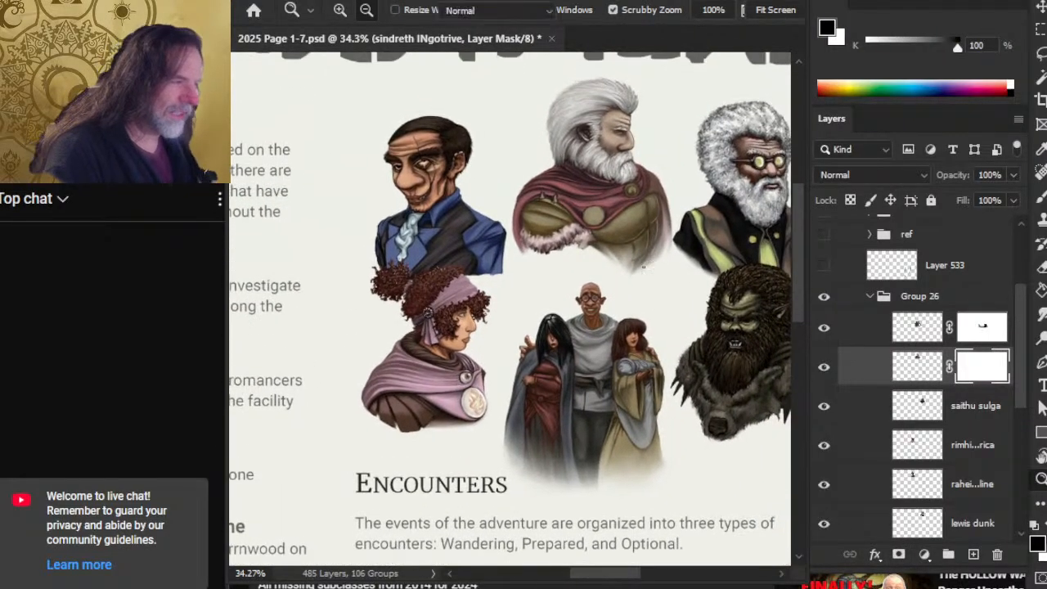
pyautogui.press(']')
pyautogui.press(']')
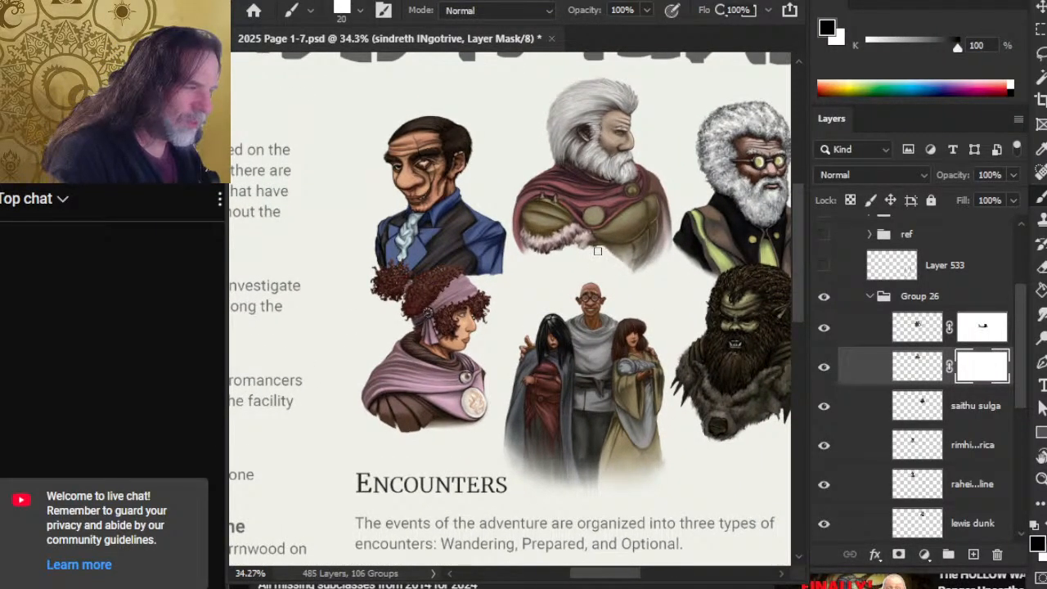
pyautogui.press('r')
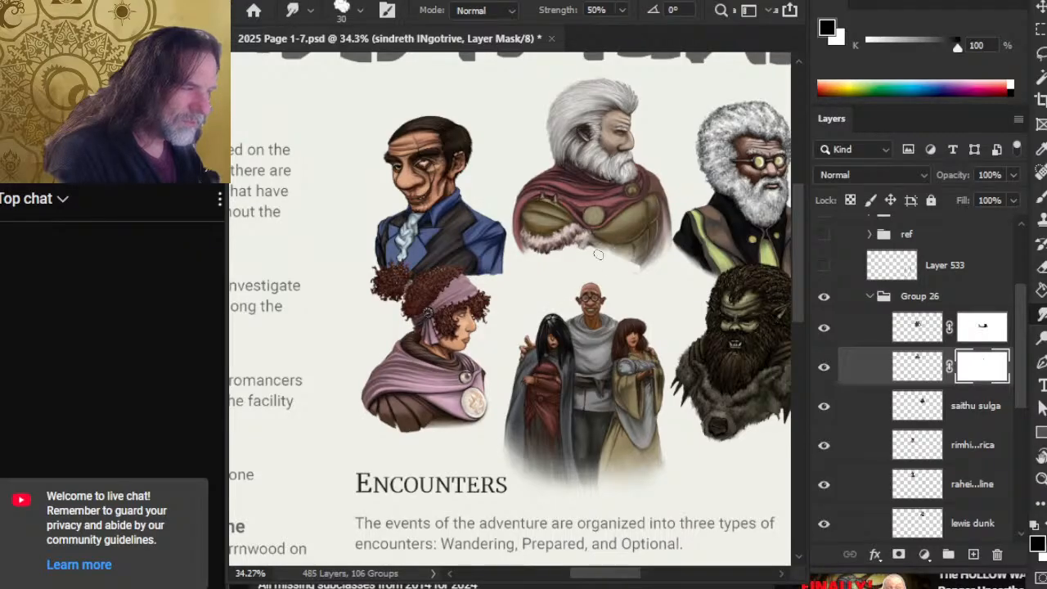
pyautogui.press('b')
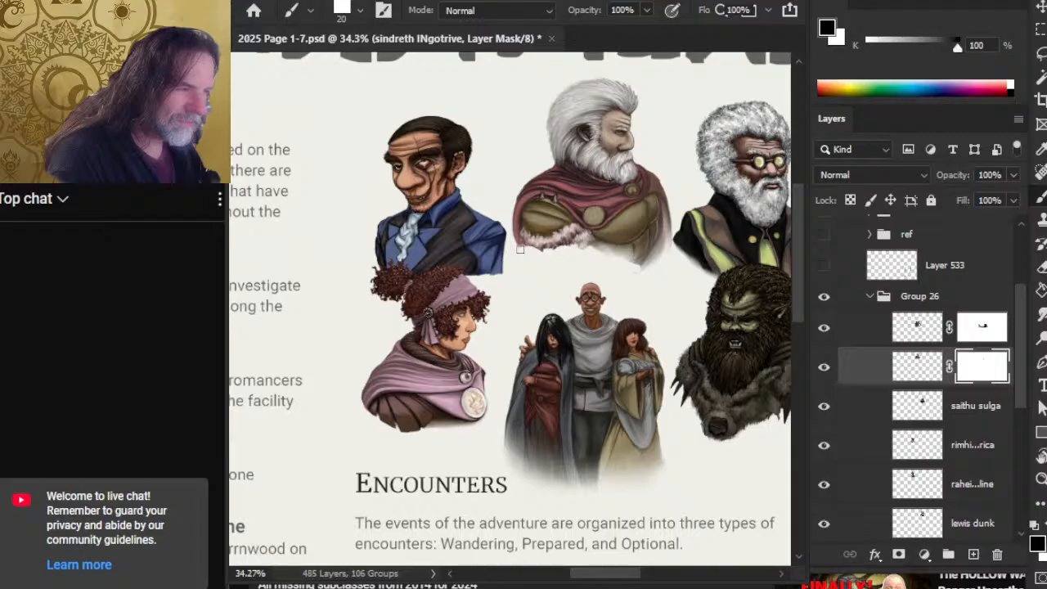
pyautogui.press('r')
pyautogui.moveTo(522, 243)
pyautogui.mouseDown()
pyautogui.moveTo(557, 250)
pyautogui.moveTo(536, 248)
pyautogui.mouseUp()
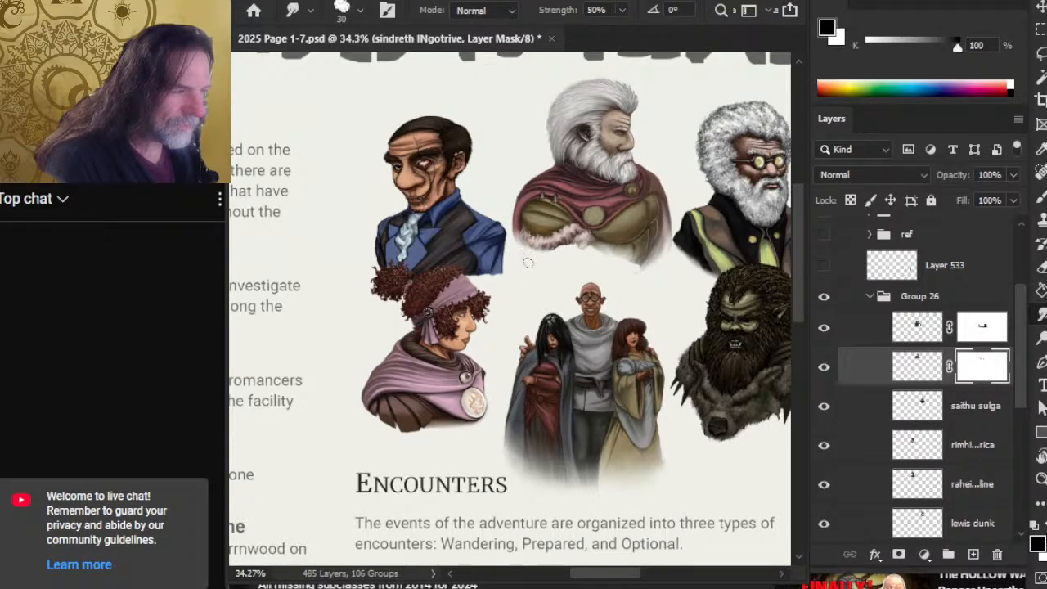
# - Continue trimming and smudging the caped man's mask along the underside of the fur trim and the adjoining cloak edge
pyautogui.press('b')
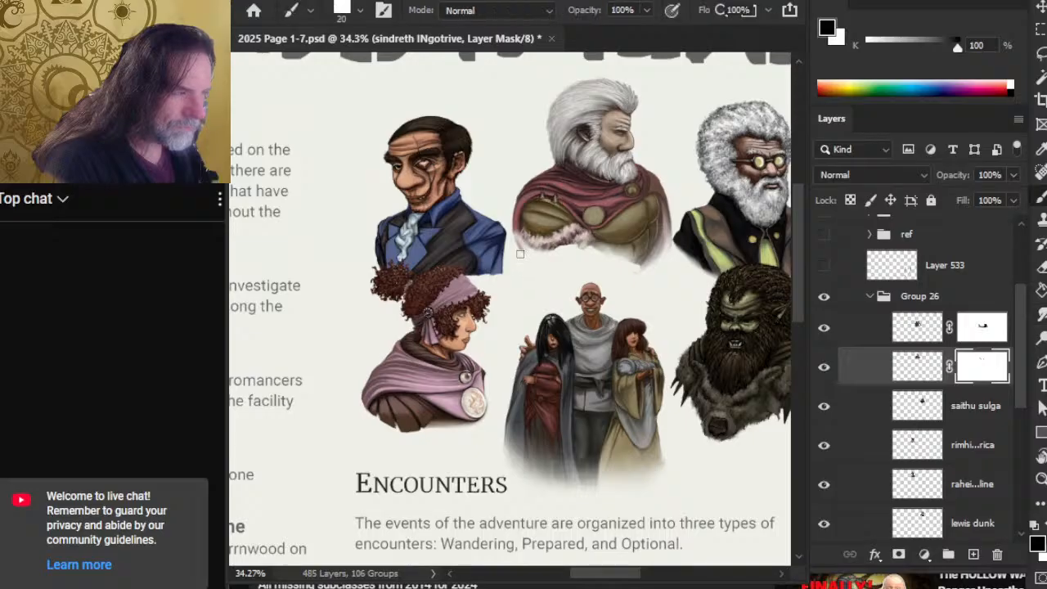
pyautogui.press('r')
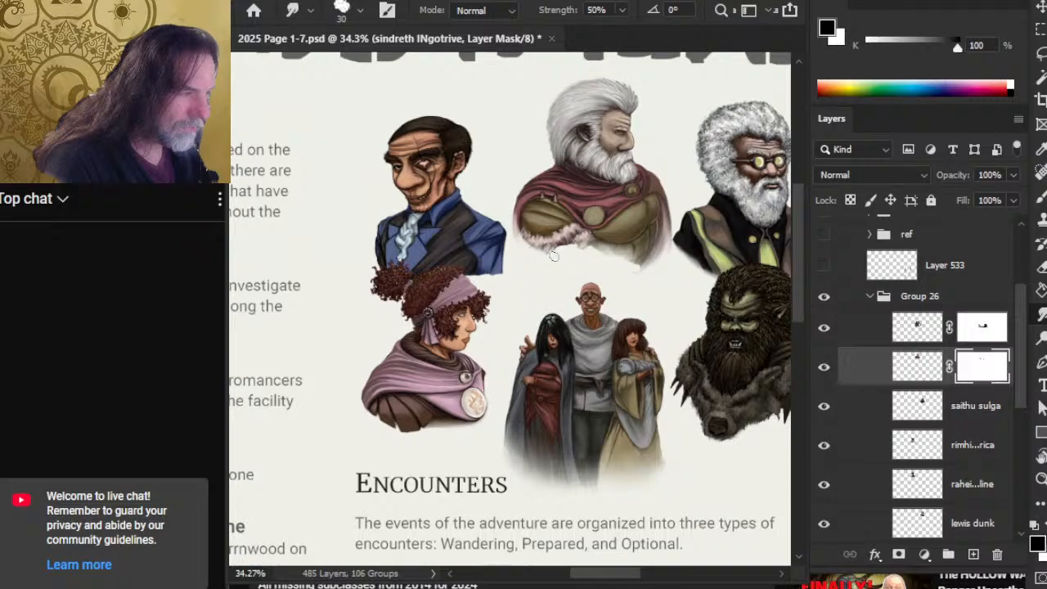
pyautogui.press('b')
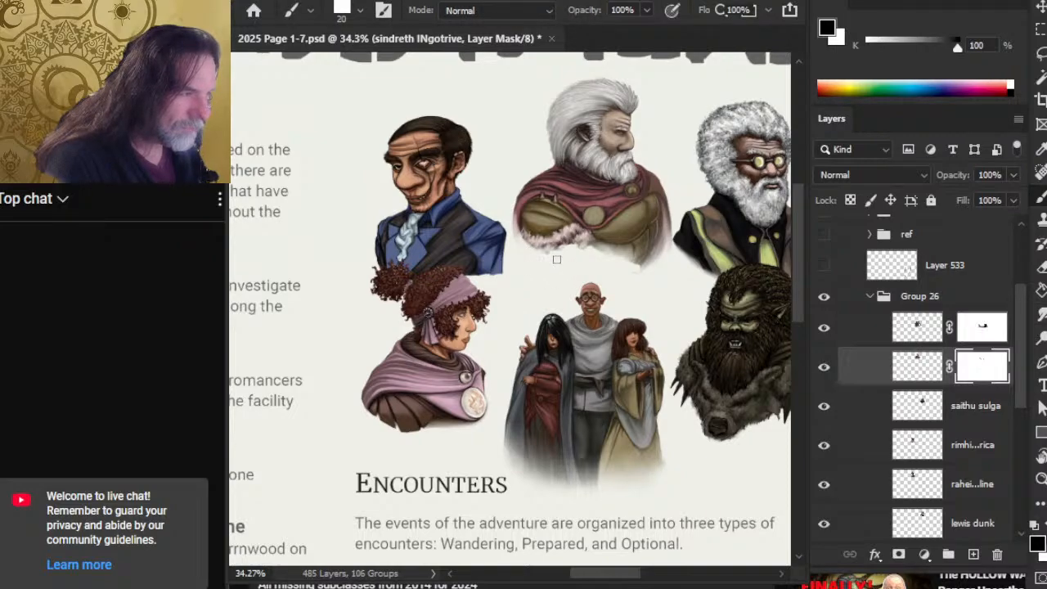
pyautogui.press('r')
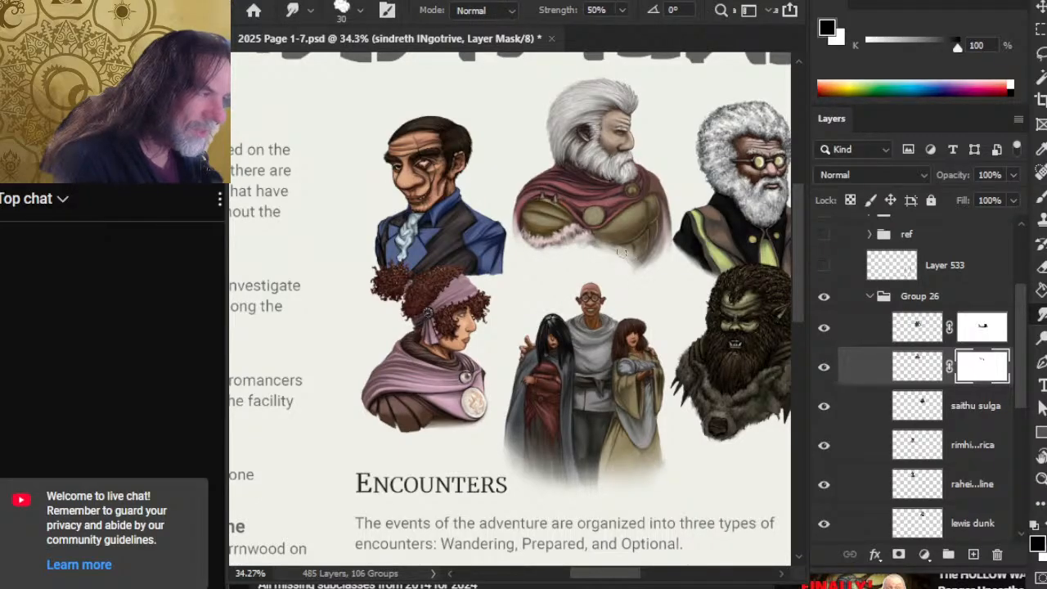
pyautogui.moveTo(623, 261)
pyautogui.mouseDown()
pyautogui.moveTo(585, 249)
pyautogui.moveTo(617, 256)
pyautogui.mouseUp()
# - Review the portraits at page scale, then paint black and smudge the mask at the lowest point of the caped man's cloak
pyautogui.press('z')
pyautogui.moveTo(637, 345); pyautogui.dragTo(575, 429)
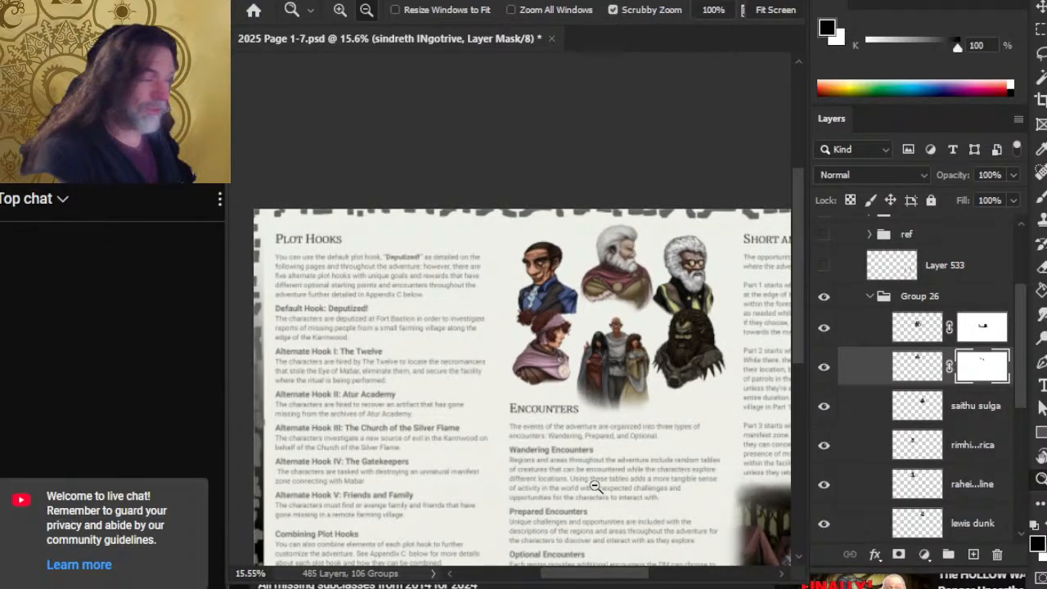
pyautogui.press('x')
pyautogui.scroll(3, 646, 328)
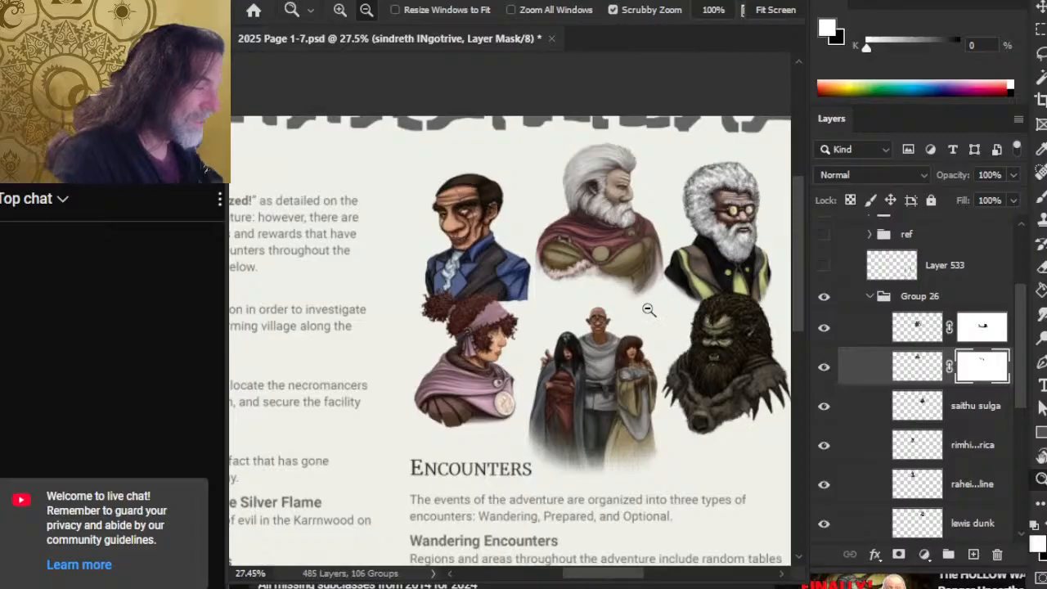
pyautogui.press('b')
pyautogui.press('r')
pyautogui.press('b')
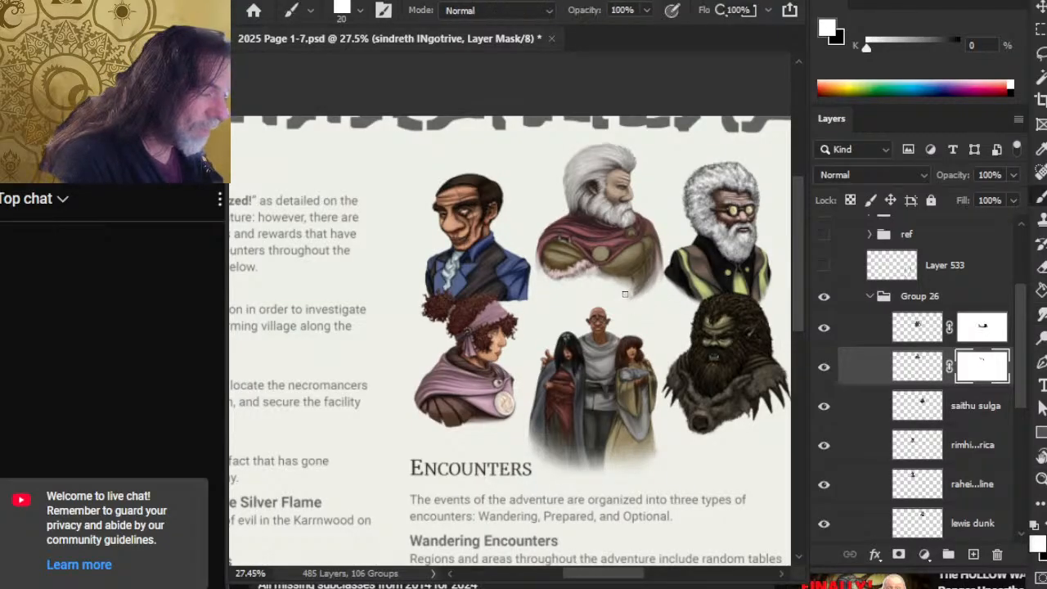
pyautogui.press('x')
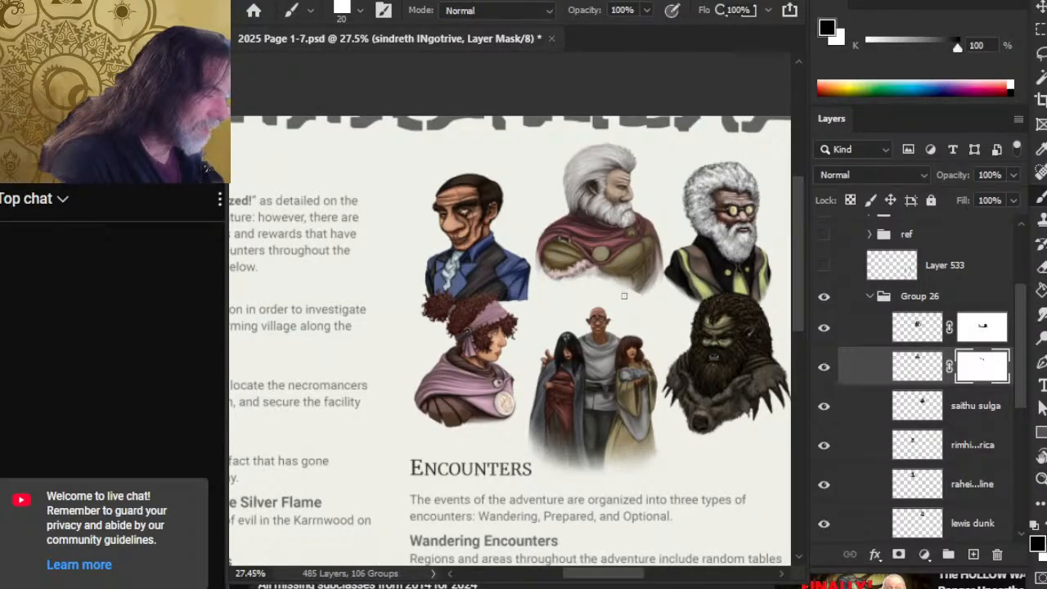
pyautogui.press('r')
pyautogui.press('b')
pyautogui.press('r')
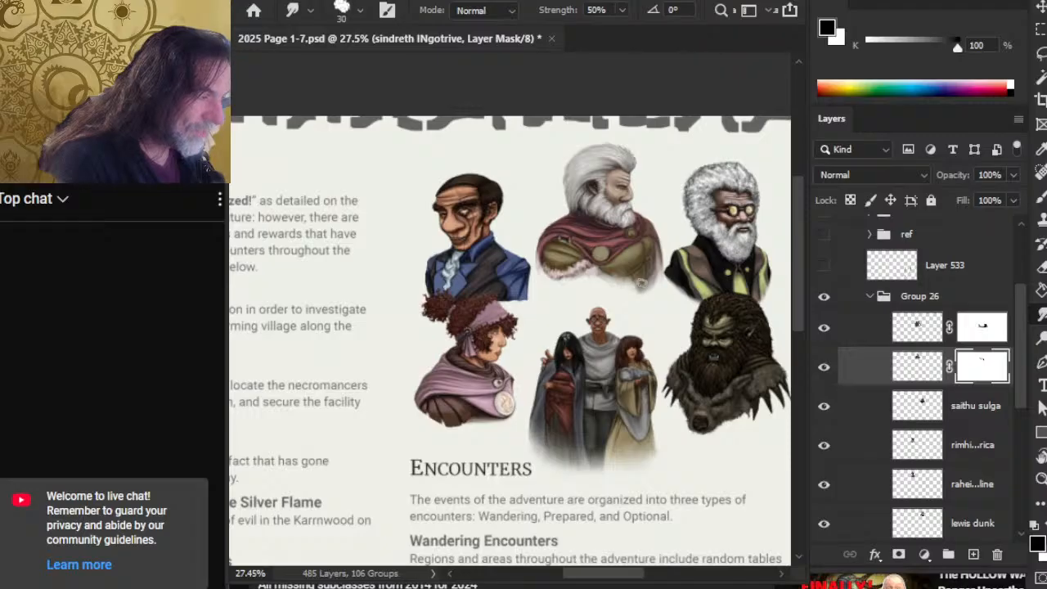
# - Refine the fade along the caped man's lower cloak edge by alternately painting black and smudging his mask, with the Smudge size reduced to 25
pyautogui.press('b')
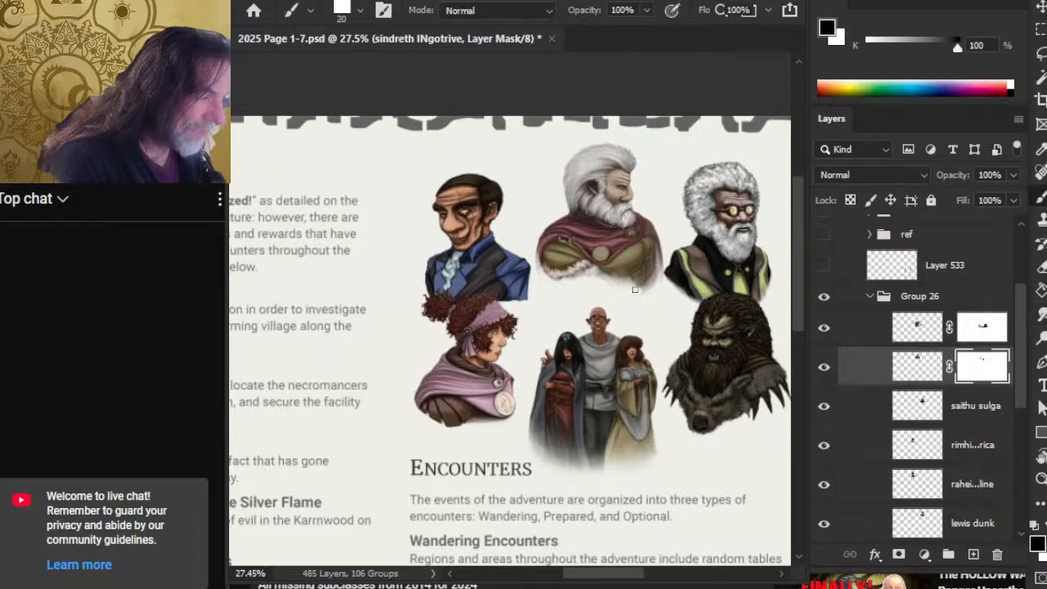
pyautogui.press('r')
pyautogui.press('b')
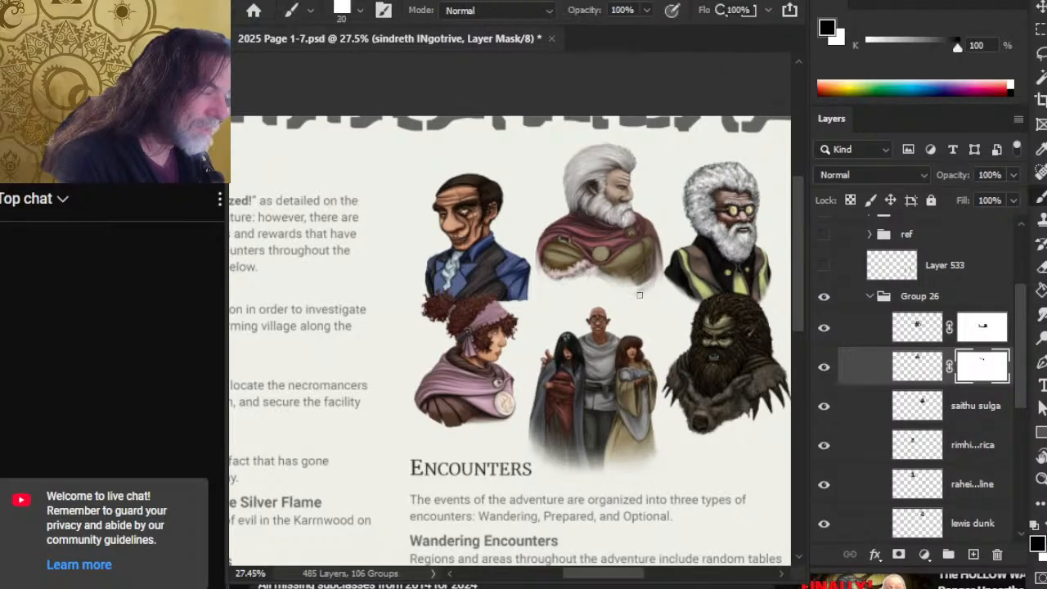
pyautogui.press('r')
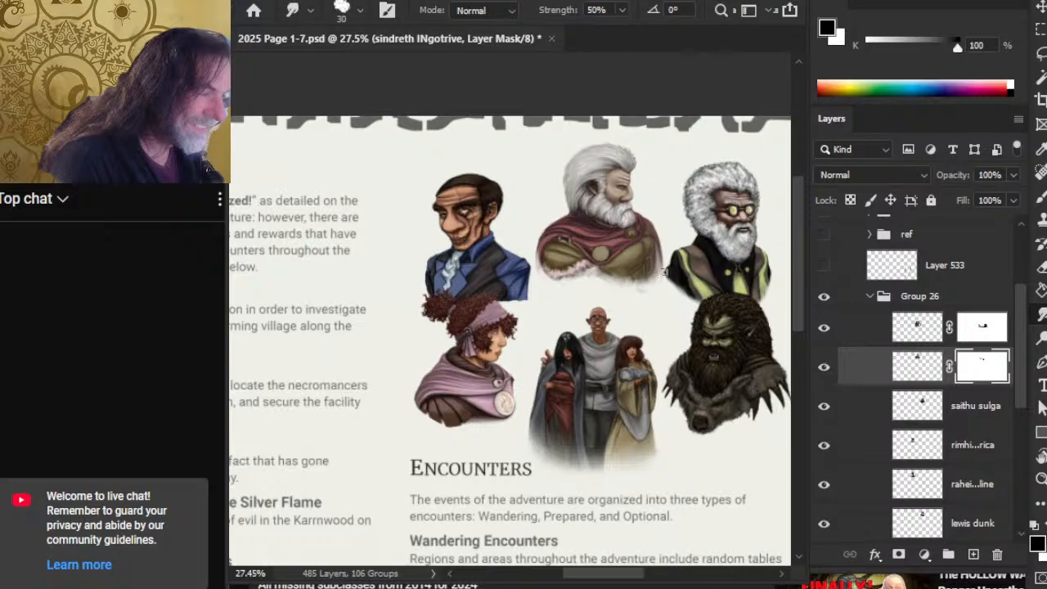
pyautogui.press('b')
pyautogui.press('r')
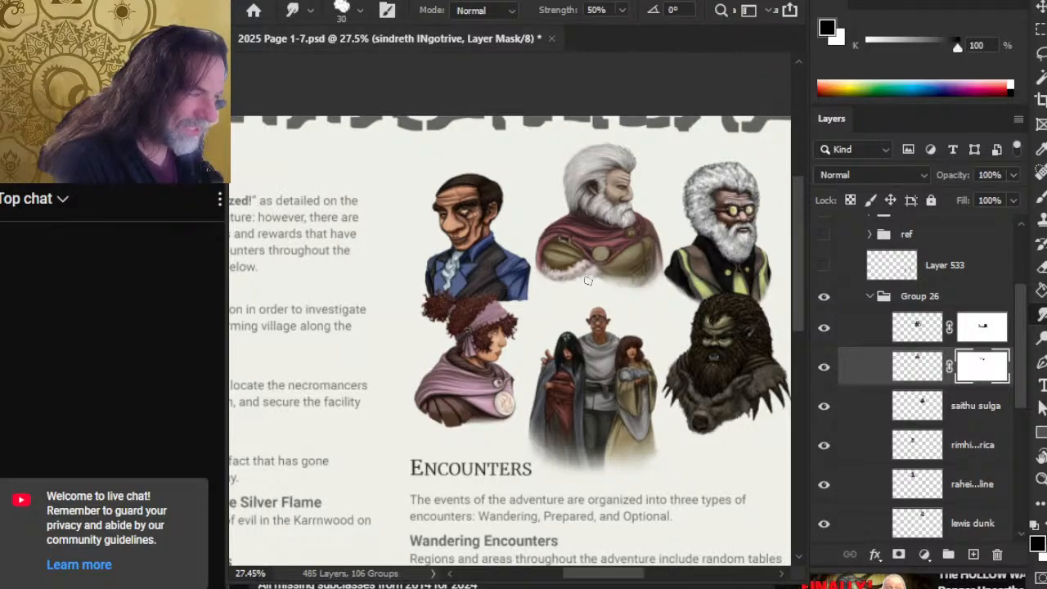
pyautogui.press('[')
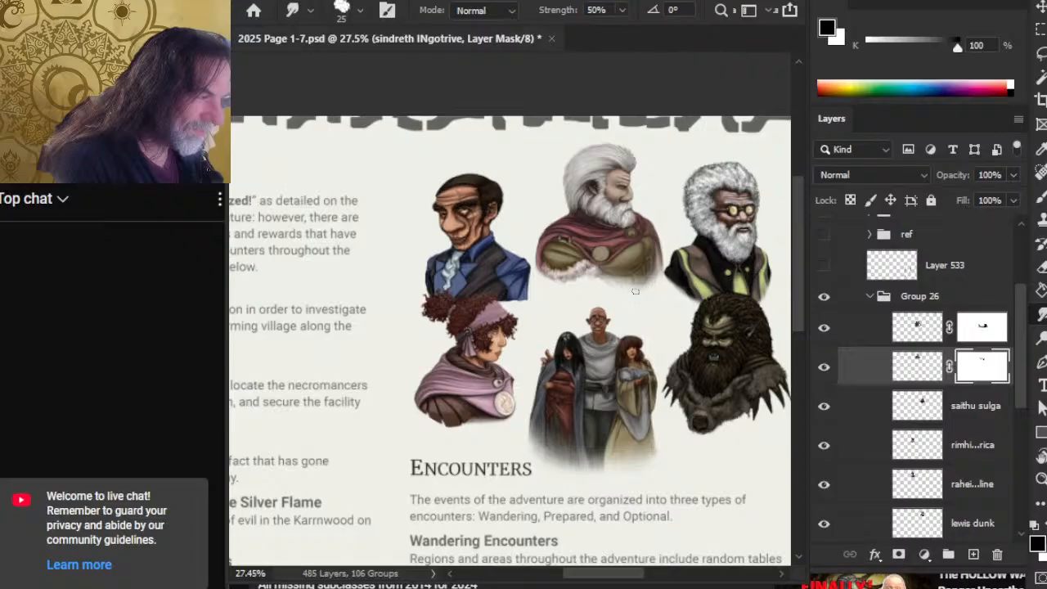
pyautogui.press('b')
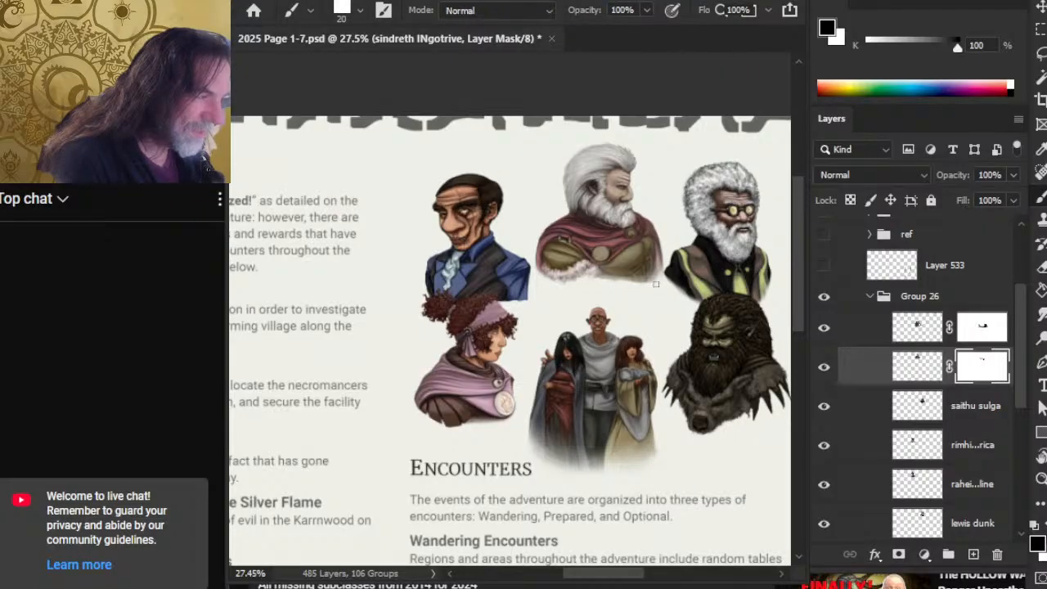
pyautogui.press('r')
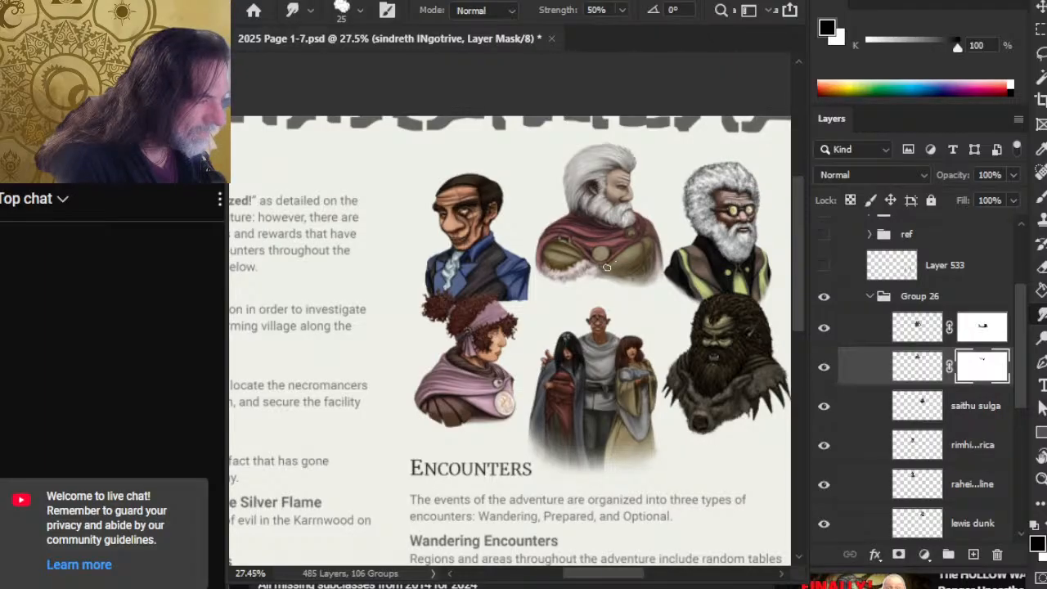
# - Switch to the Epidemic Sound browser window, reload the saved track list, play The Replica, and shrink and reposition the window
pyautogui.hotkey('alt', 'Tab')
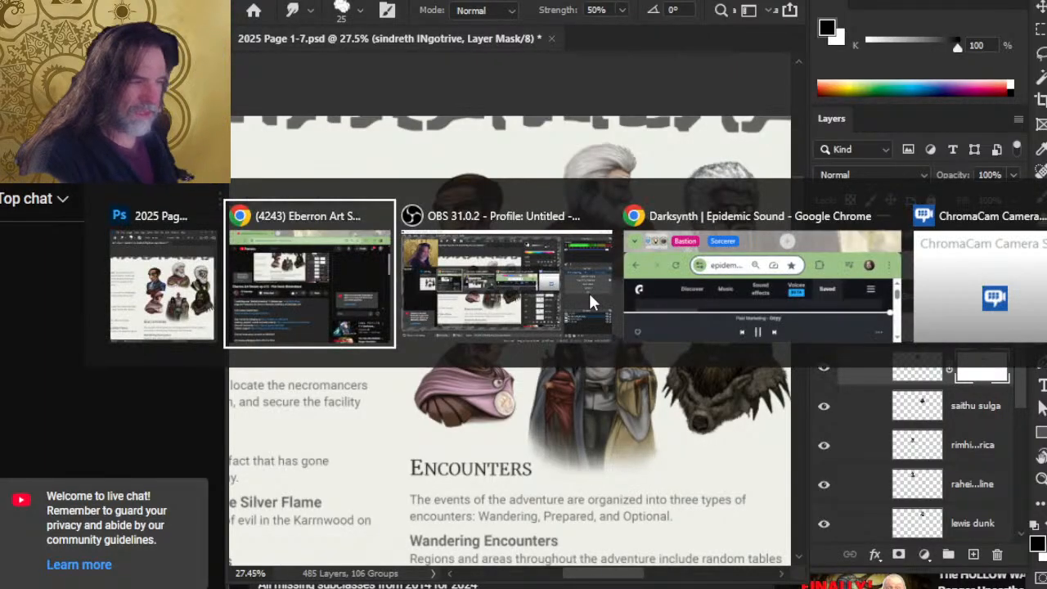
pyautogui.hotkey('alt', 'Tab')
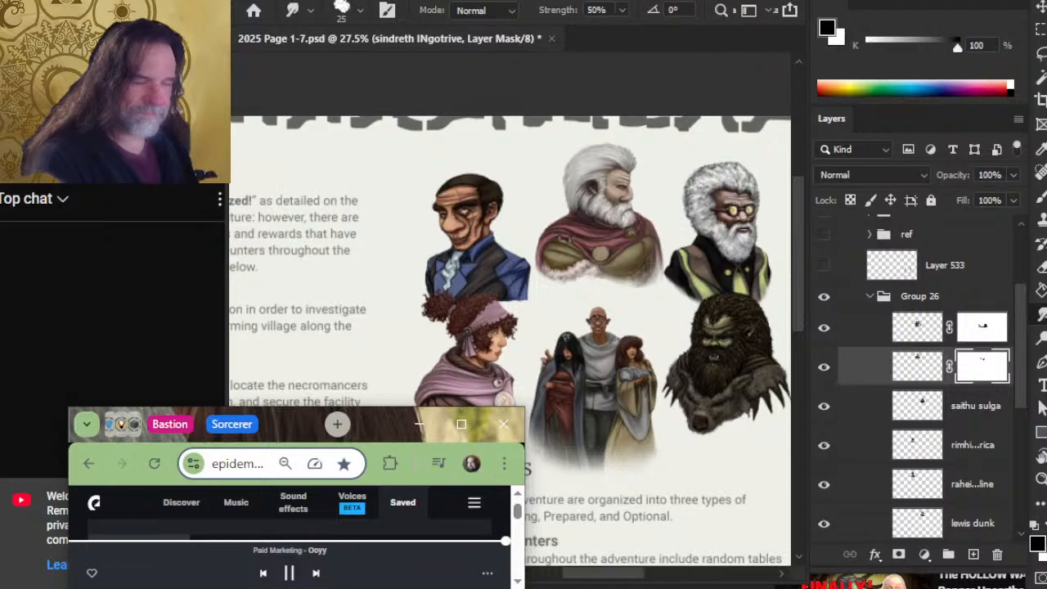
pyautogui.doubleClick(382, 420)
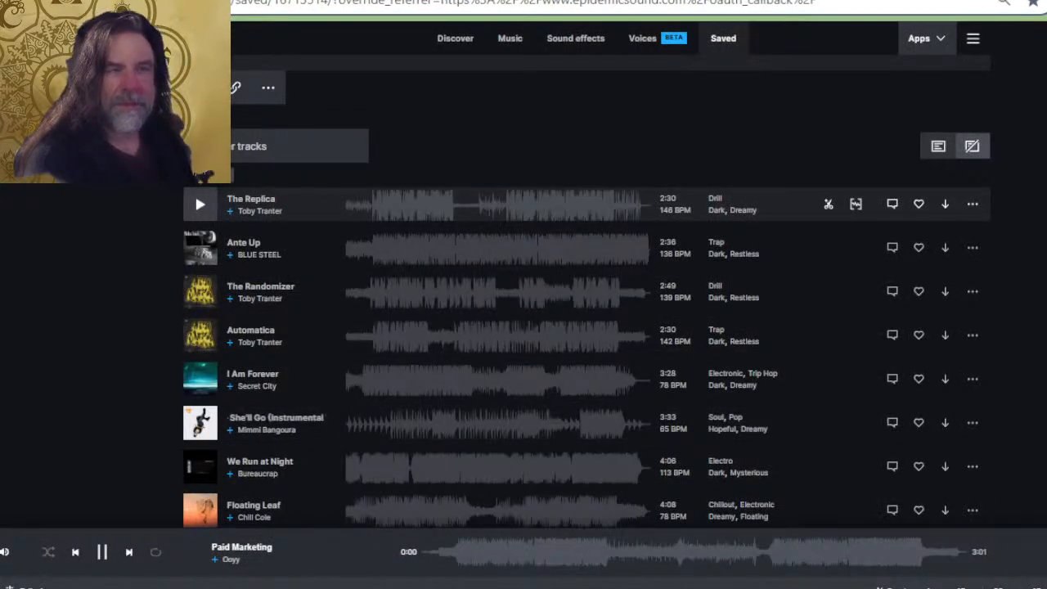
pyautogui.press('F5')
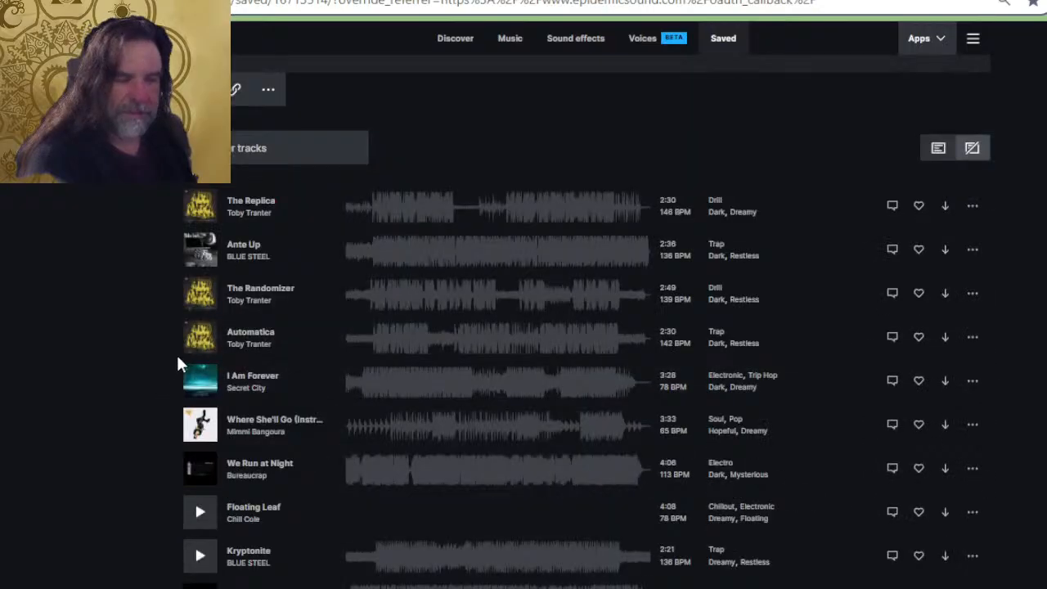
pyautogui.click(200, 206)
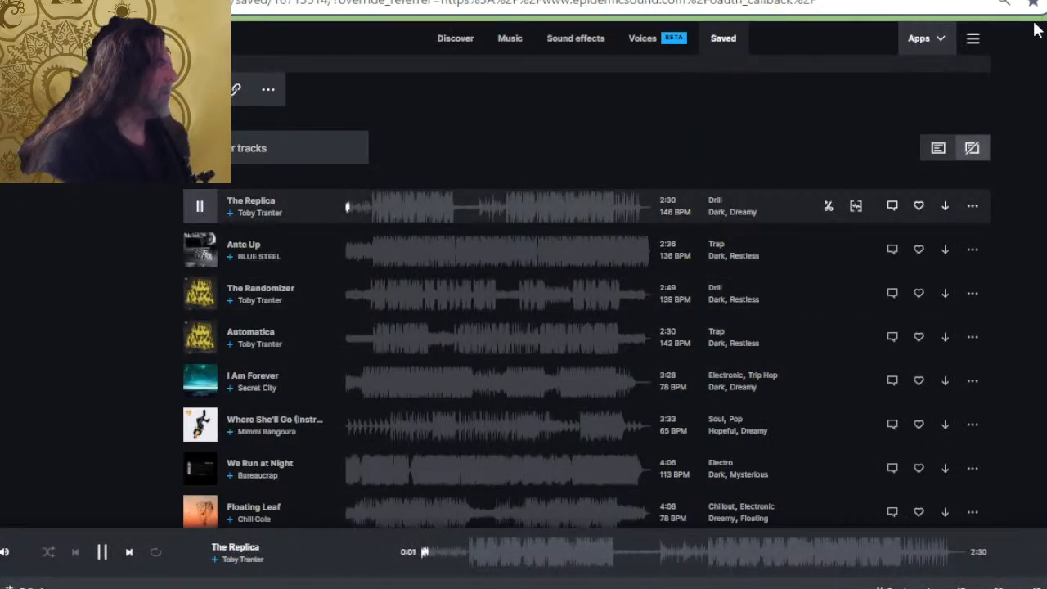
pyautogui.press('super+Down')
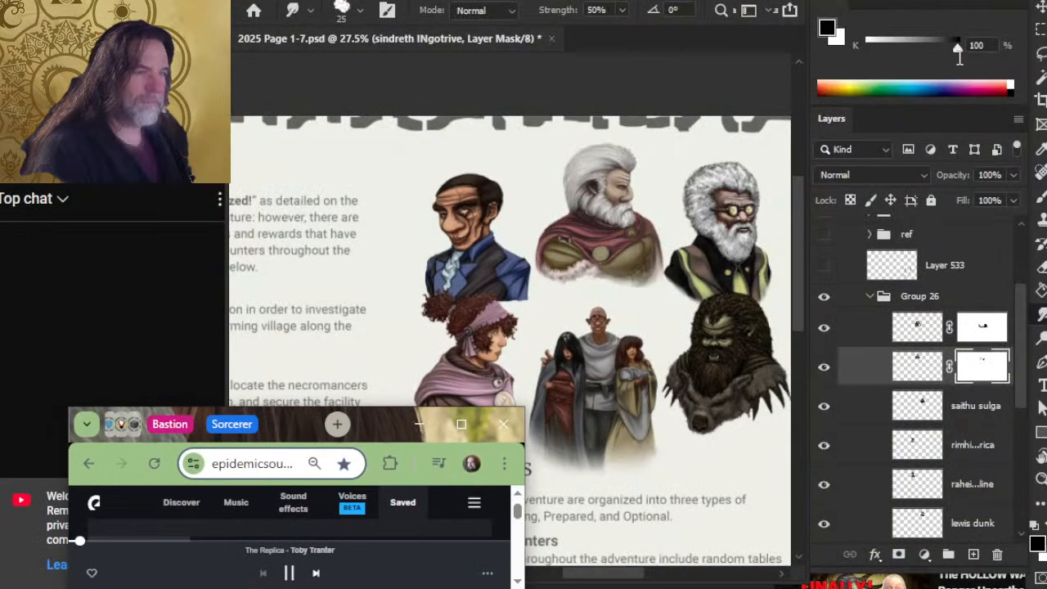
pyautogui.moveTo(372, 432); pyautogui.dragTo(295, 427)
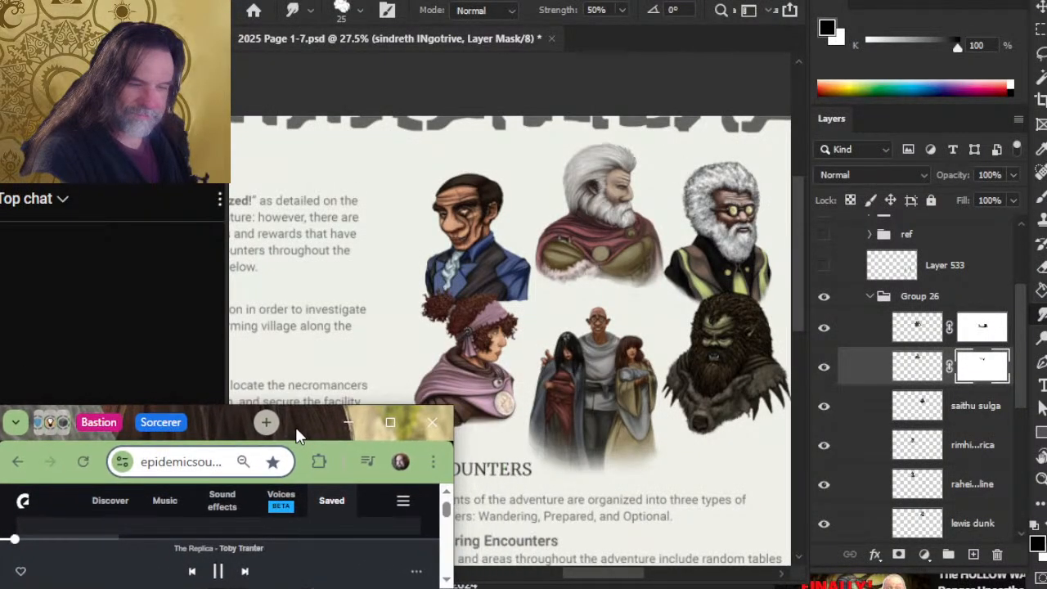
# - Check the stream in OBS and return to the 2025 Page 1-7.psd document in Photoshop
pyautogui.hotkey('alt', 'Tab')
pyautogui.hotkey('alt', 'Tab')
pyautogui.hotkey('alt', 'Tab')
pyautogui.hotkey('alt', 'Tab')
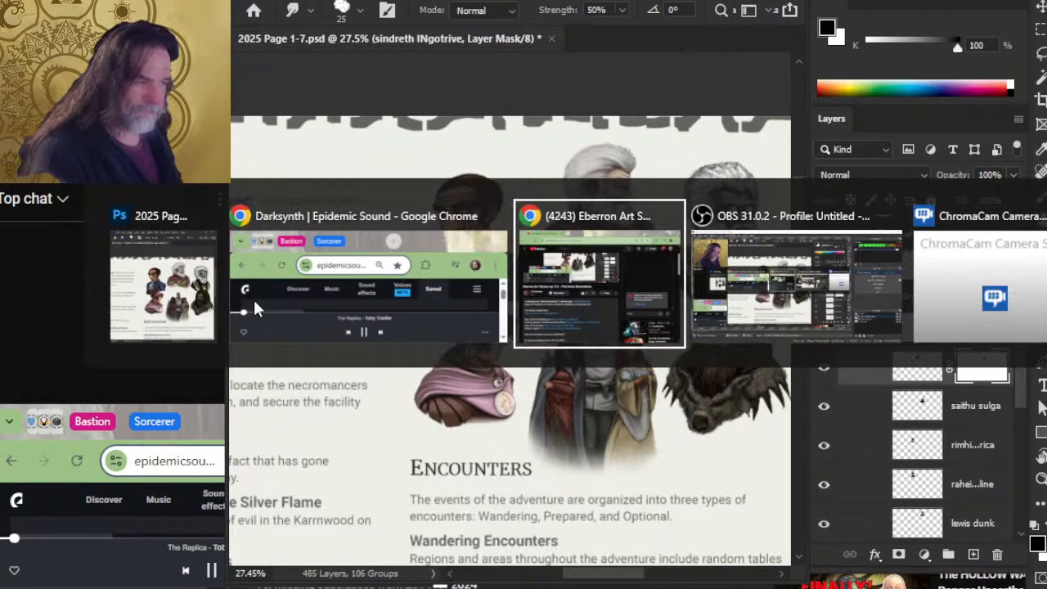
pyautogui.hotkey('alt', 'Tab')
pyautogui.hotkey('alt', 'Tab')
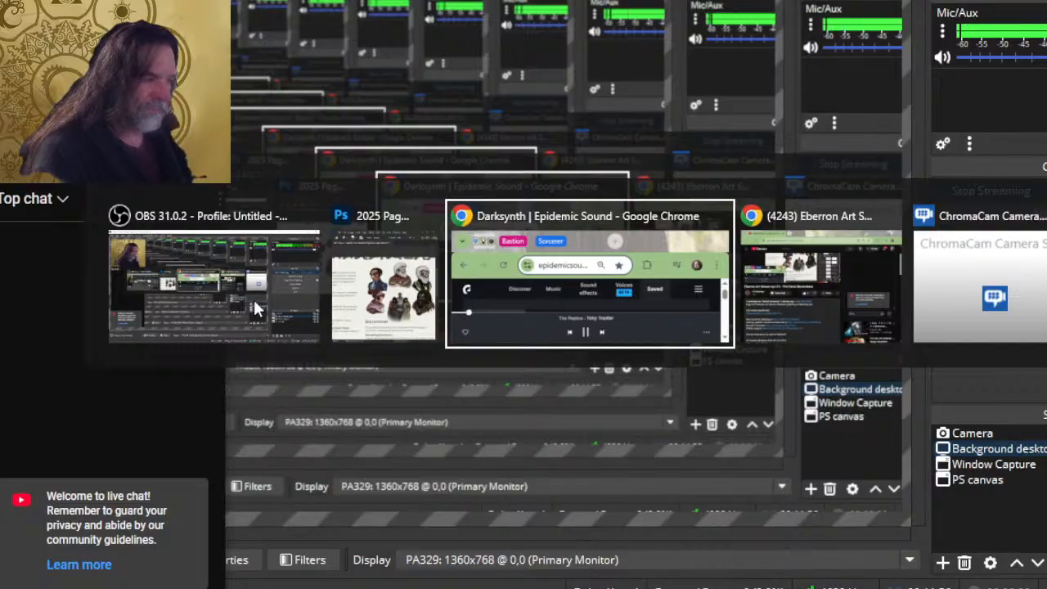
pyautogui.hotkey('alt', 'shift', 'Tab')
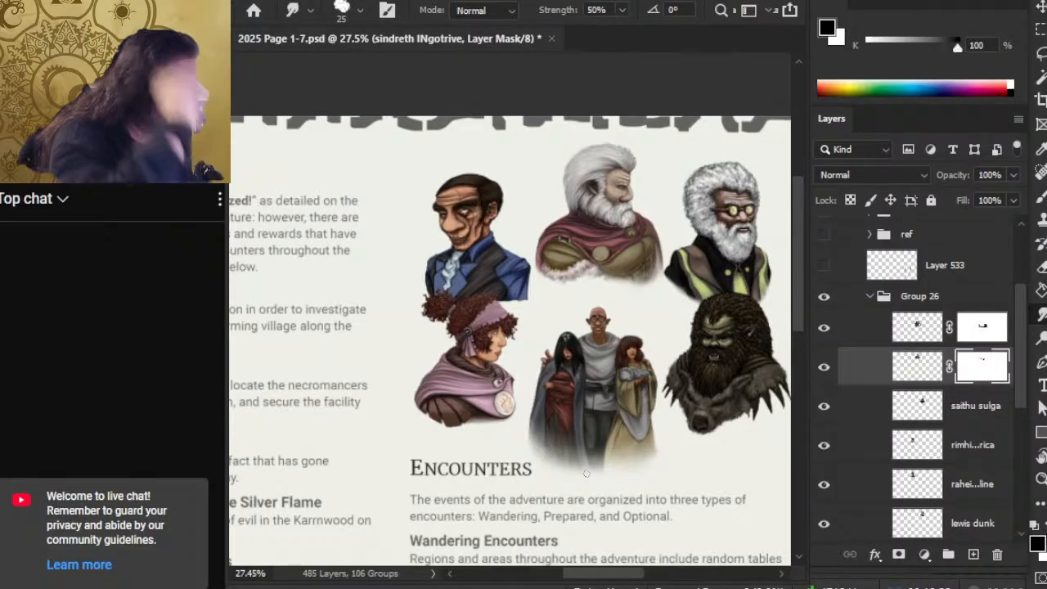
# - Identify the layer of the bearded green-skinned character in the wolf pelt in Group 26 and add a layer mask to it
pyautogui.click(824, 407)
pyautogui.click(824, 408)
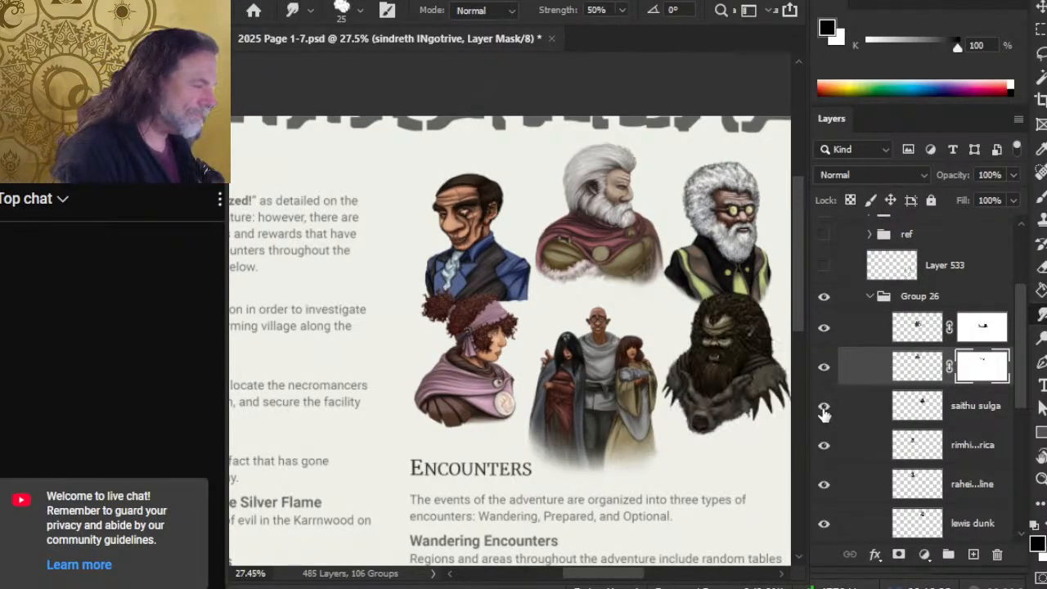
pyautogui.click(872, 411)
pyautogui.click(899, 556)
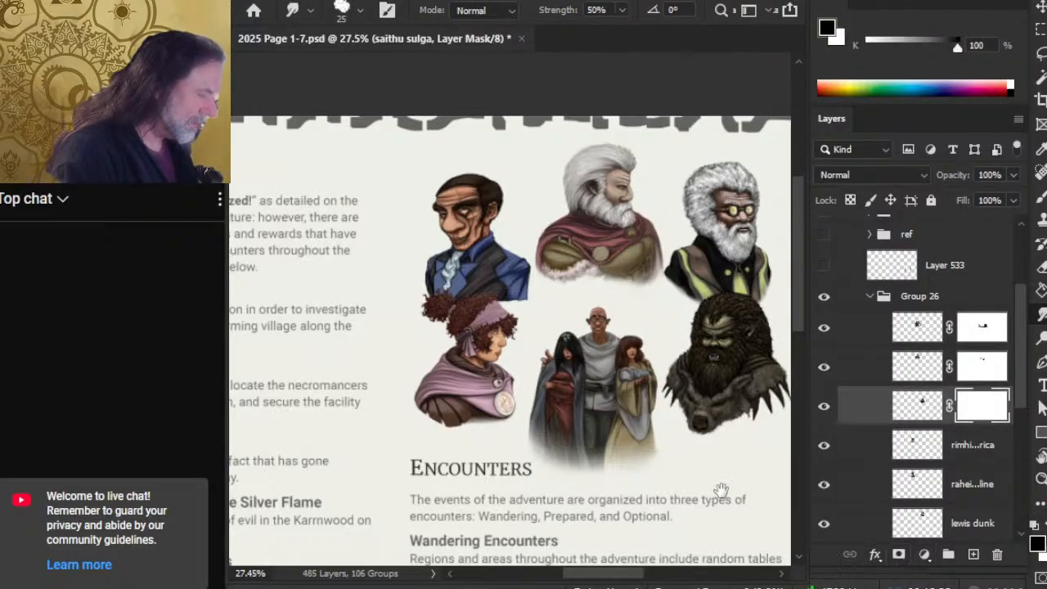
# - Mask out the wolf pelt's hard lower edge and claw tips using a black size-20 brush
pyautogui.moveTo(721, 493); pyautogui.dragTo(578, 382)
pyautogui.moveTo(574, 327); pyautogui.dragTo(651, 360)
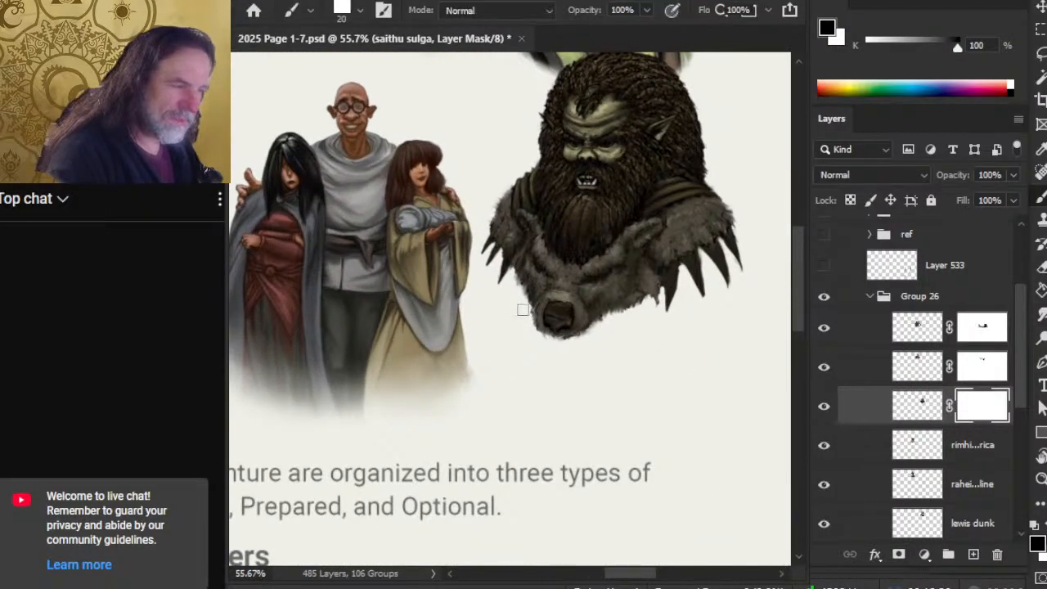
pyautogui.moveTo(489, 257)
pyautogui.mouseDown()
pyautogui.moveTo(540, 333)
pyautogui.moveTo(569, 337)
pyautogui.moveTo(672, 301)
pyautogui.mouseUp()
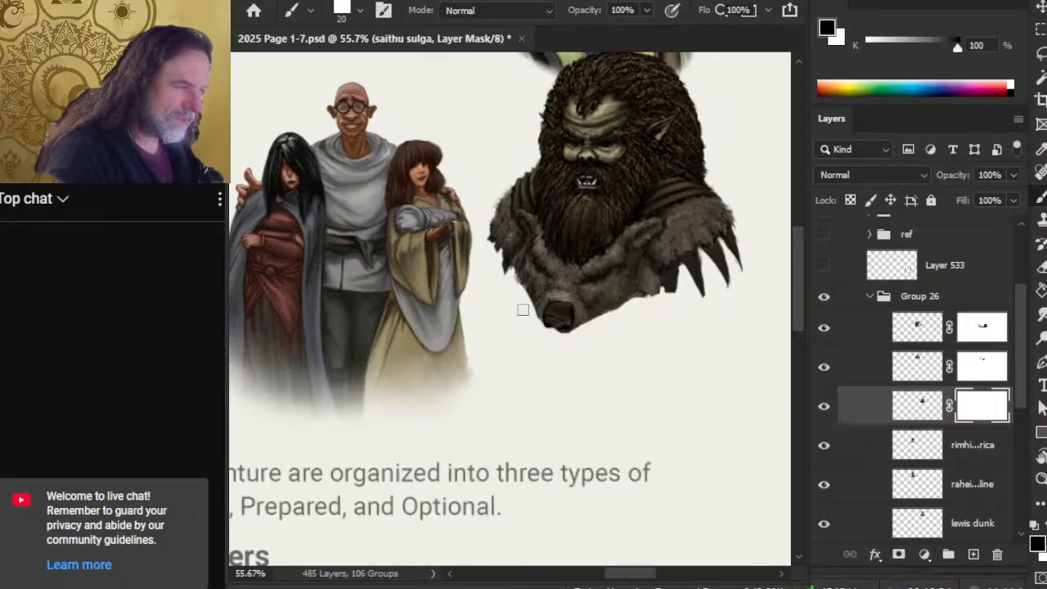
# - Soften the trimmed claw tips by smudging the pelt character's mask at size 25 and 50% strength, alternating with the brush
pyautogui.press('r')
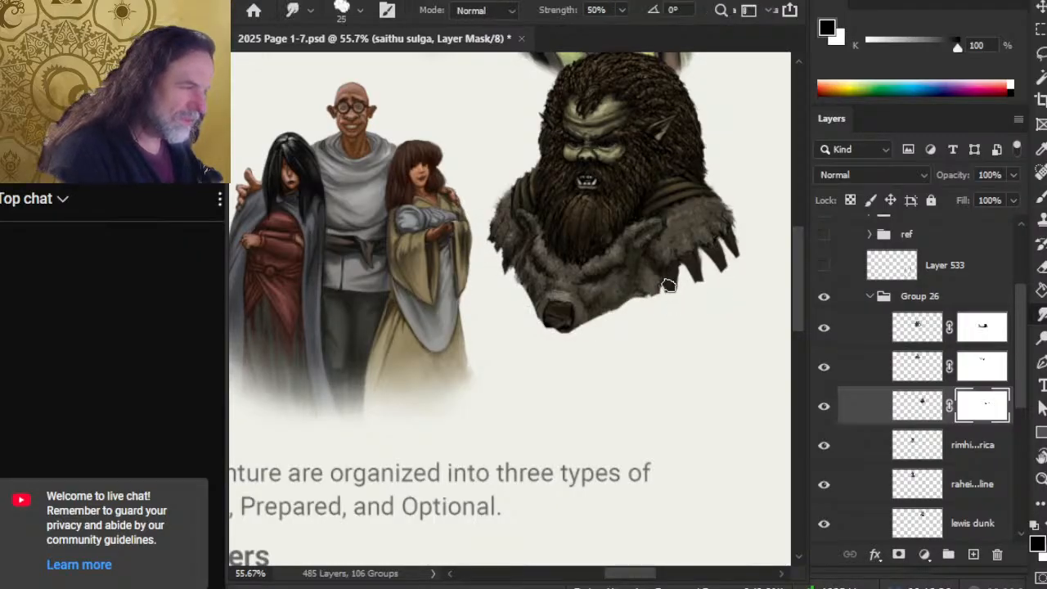
pyautogui.moveTo(675, 285); pyautogui.dragTo(667, 315)
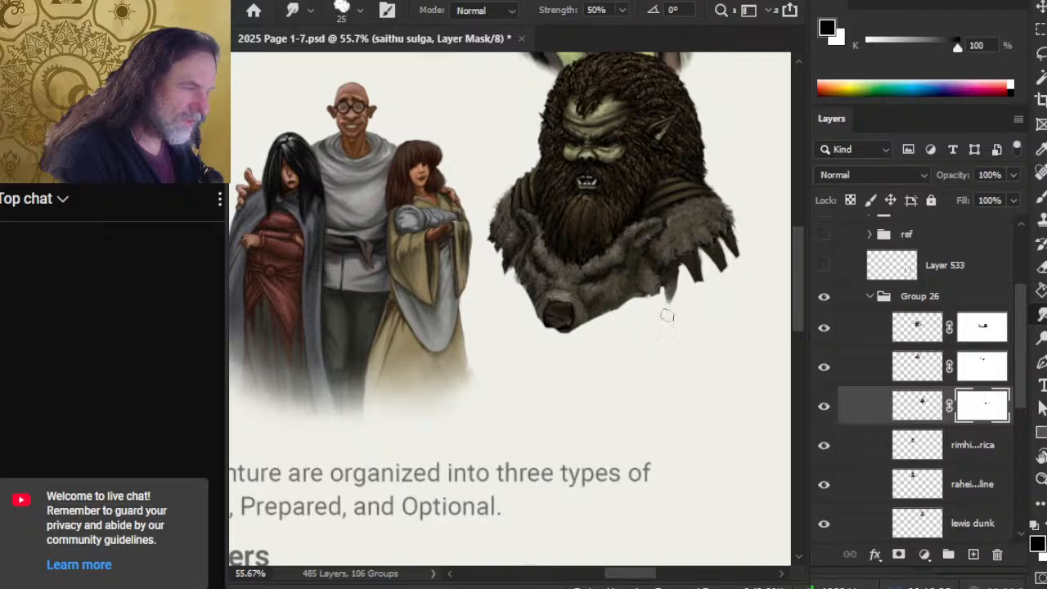
pyautogui.moveTo(693, 276); pyautogui.dragTo(695, 302)
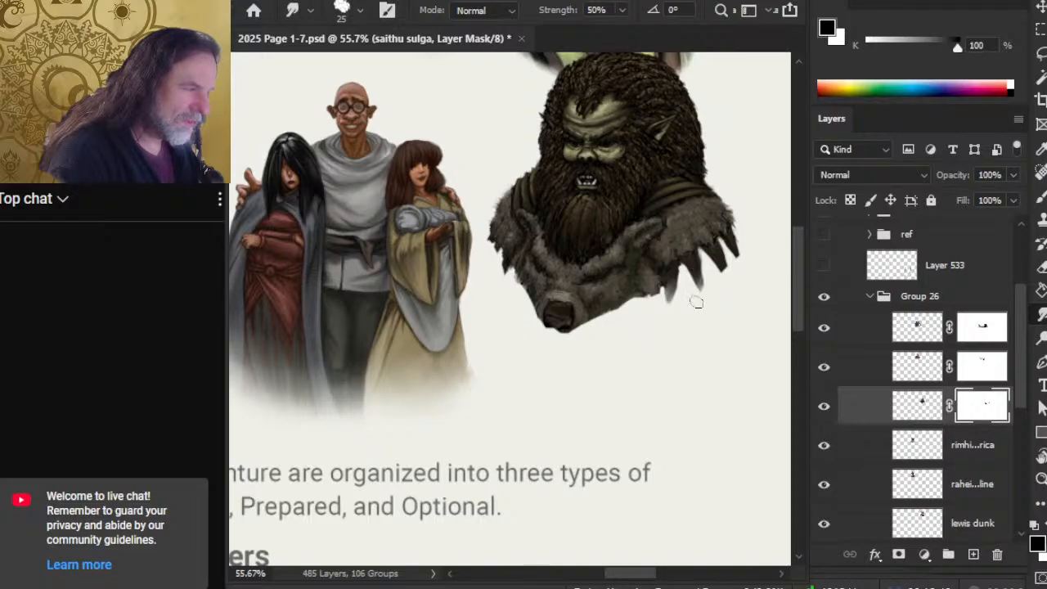
pyautogui.press('b')
pyautogui.press('r')
pyautogui.moveTo(699, 277); pyautogui.dragTo(695, 306)
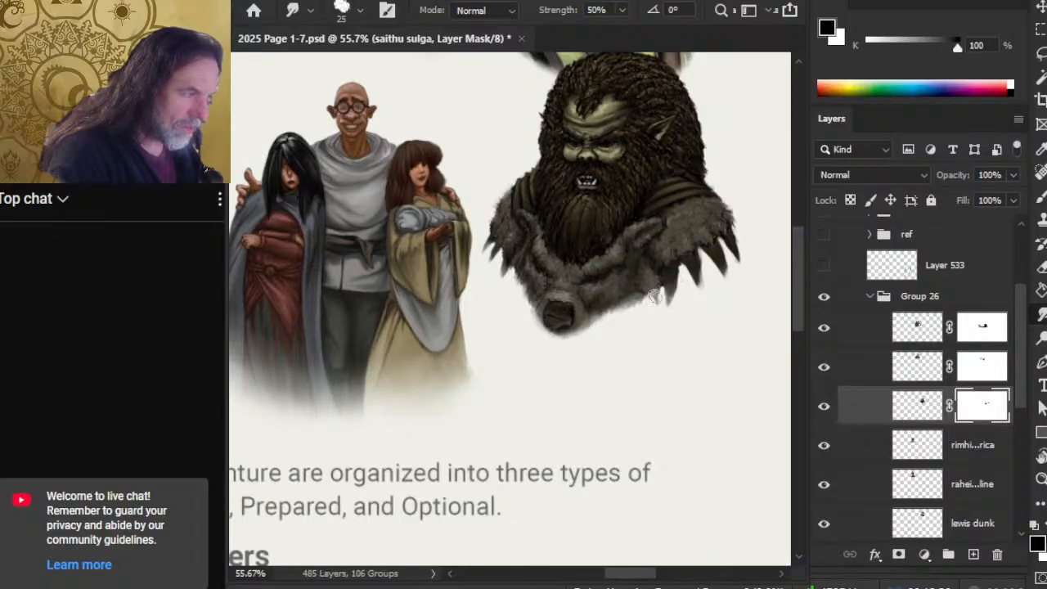
# - Rework the mask along the underside of the wolf pelt between the snout and the claws with further painting and smudging
pyautogui.press('b')
pyautogui.press('r')
pyautogui.moveTo(647, 273); pyautogui.dragTo(659, 296)
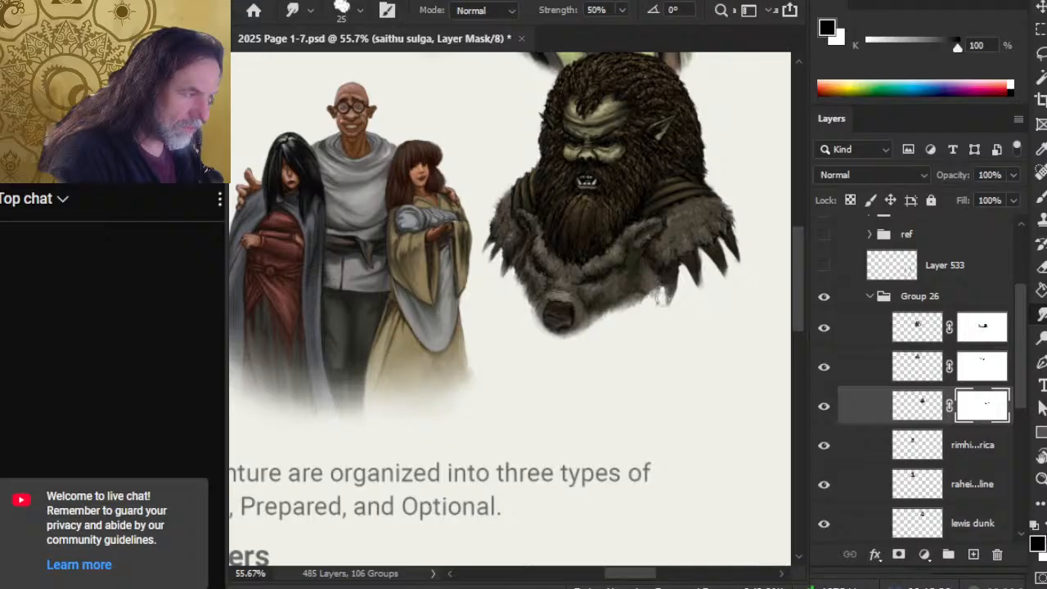
pyautogui.press('b')
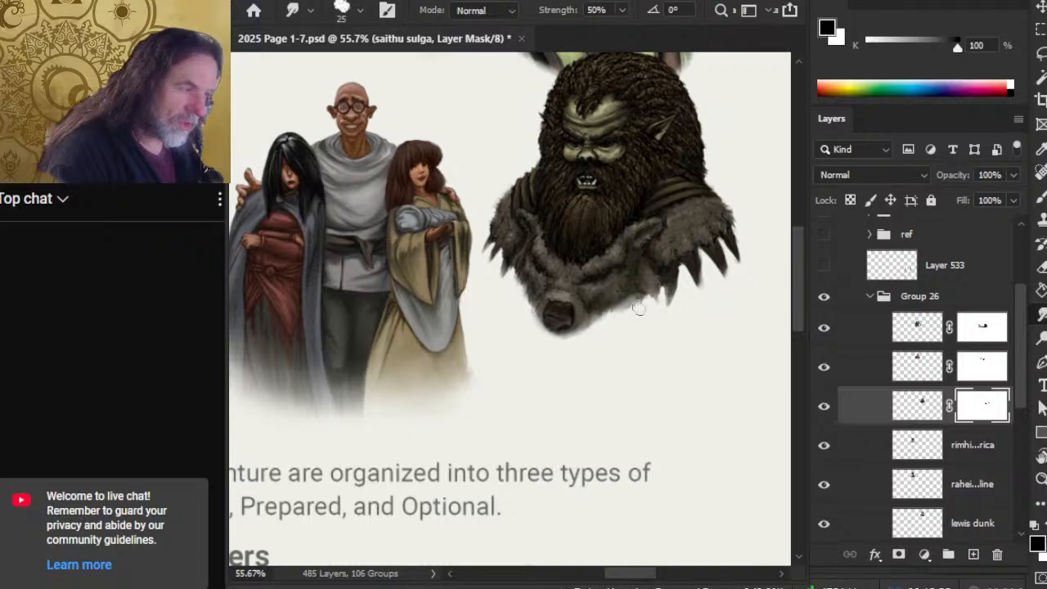
pyautogui.press('b')
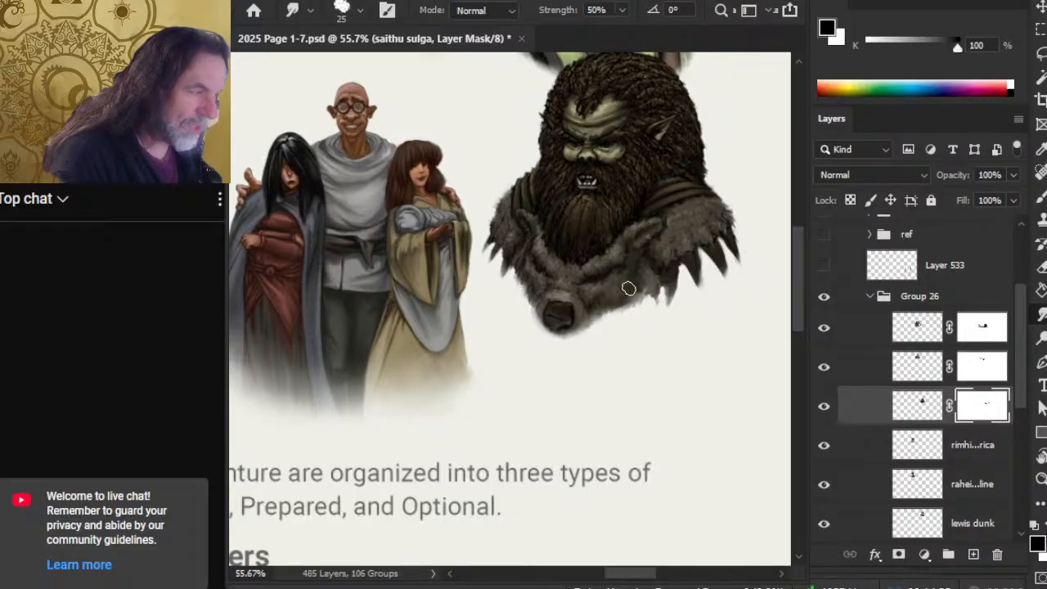
pyautogui.moveTo(657, 313)
pyautogui.mouseDown()
pyautogui.moveTo(662, 291)
pyautogui.moveTo(671, 302)
pyautogui.mouseUp()
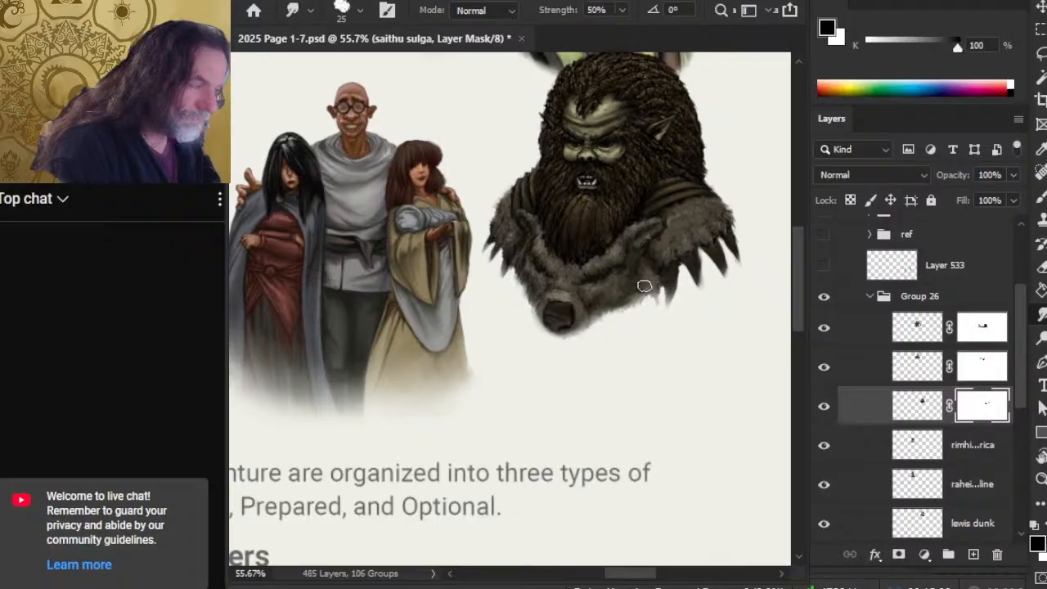
# - Identify the curly-haired woman's layer in Group 26 at page scale and move the wolf-pelt character's layer directly below it
pyautogui.press('z')
pyautogui.moveTo(609, 360); pyautogui.dragTo(561, 374)
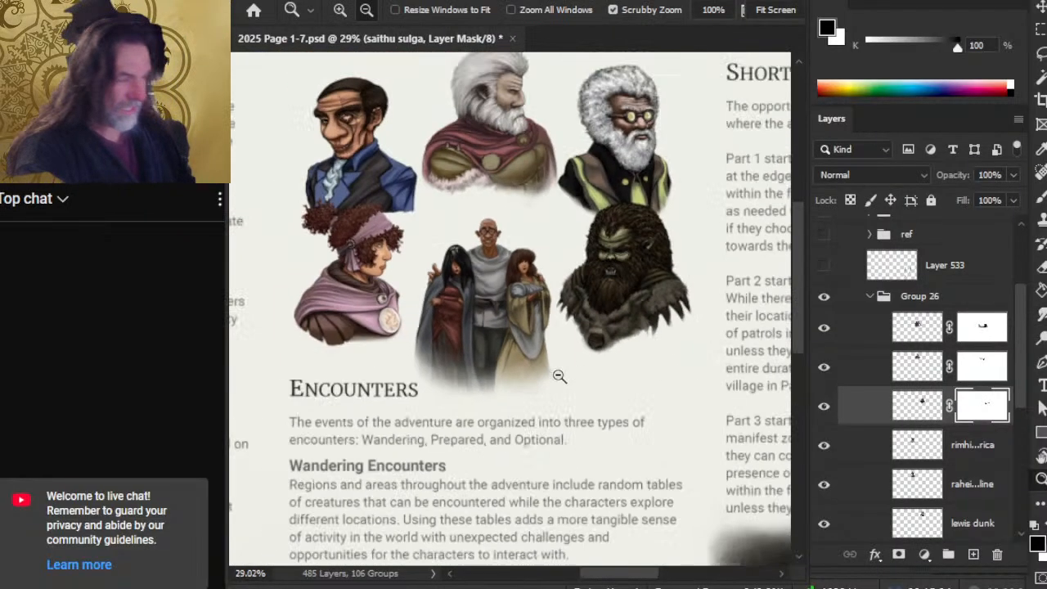
pyautogui.click(825, 446)
pyautogui.click(824, 446)
pyautogui.click(862, 456)
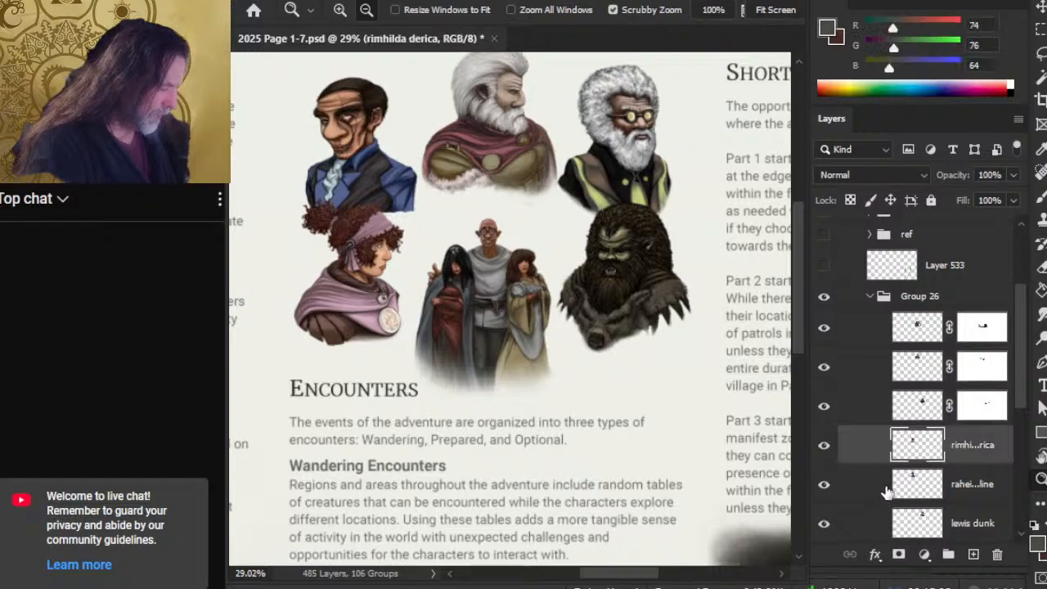
pyautogui.click(825, 407)
pyautogui.click(823, 408)
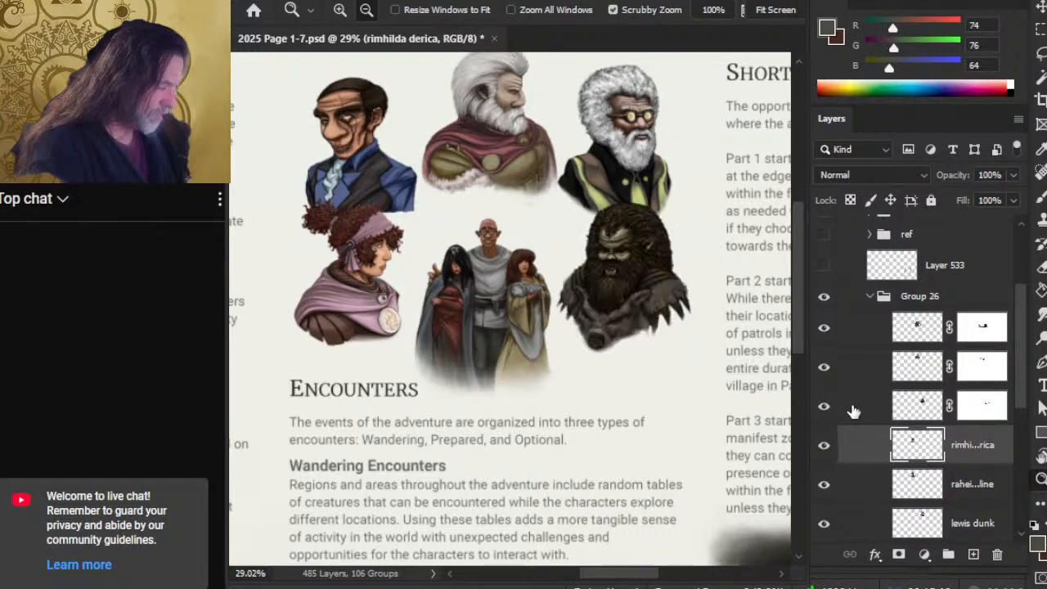
pyautogui.moveTo(851, 410); pyautogui.dragTo(862, 462)
# - Toggle the visibility of the top three layers in Group 26 to check which portrait each one holds
pyautogui.click(825, 341)
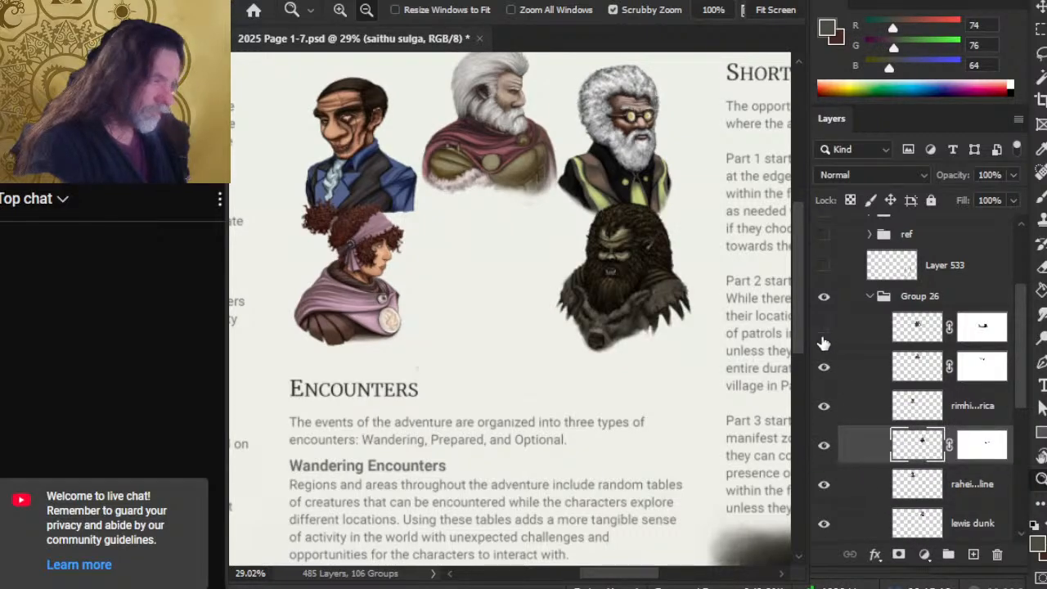
pyautogui.click(824, 338)
pyautogui.click(825, 369)
pyautogui.click(826, 369)
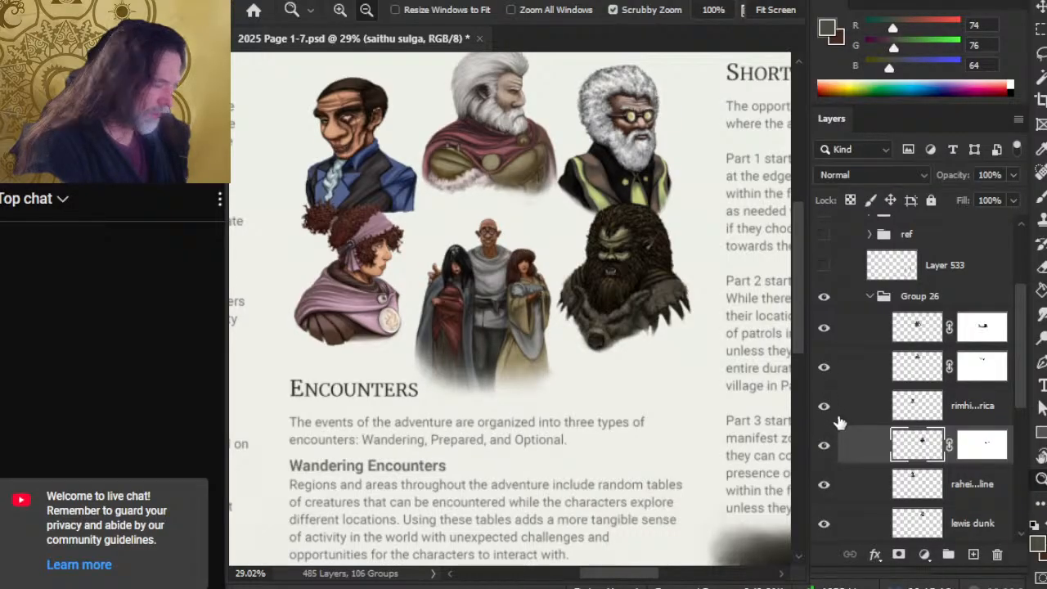
pyautogui.click(823, 409)
pyautogui.click(824, 410)
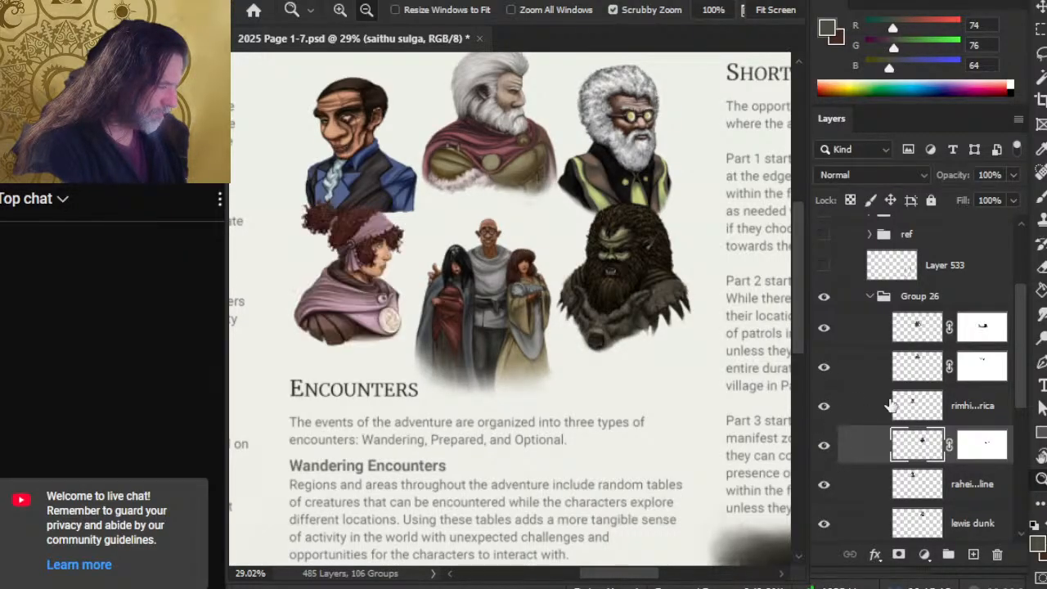
# - Add a layer mask to the curly-haired woman's layer and paint out part of the bust's lower edge near her medallion
pyautogui.click(865, 411)
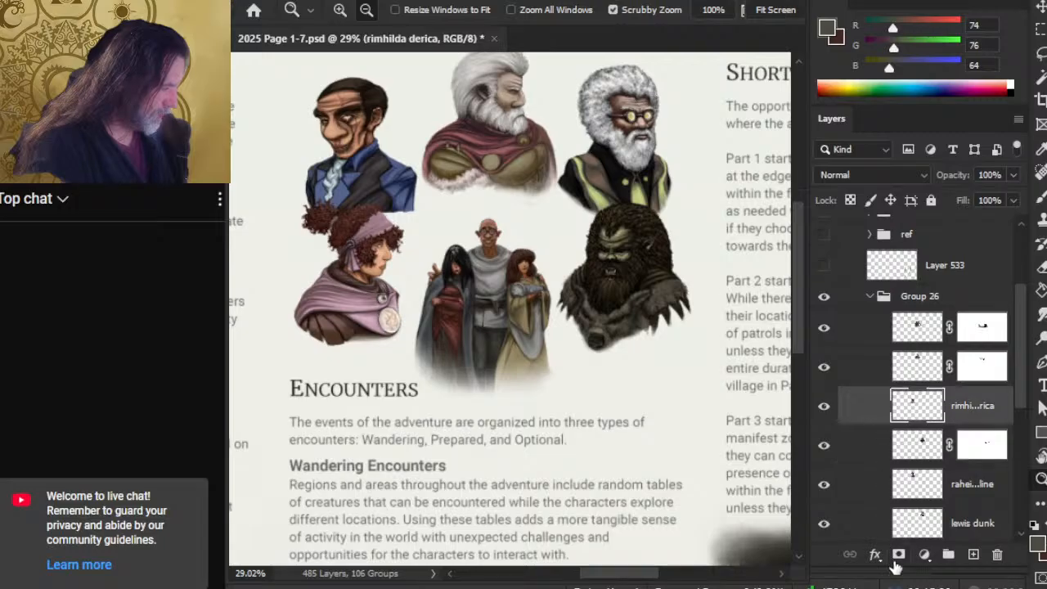
pyautogui.click(900, 557)
pyautogui.moveTo(363, 442); pyautogui.dragTo(426, 438)
pyautogui.moveTo(411, 334)
pyautogui.mouseDown()
pyautogui.moveTo(528, 406)
pyautogui.moveTo(551, 436)
pyautogui.mouseUp()
pyautogui.press('b')
pyautogui.moveTo(348, 279)
pyautogui.mouseDown()
pyautogui.moveTo(376, 301)
pyautogui.moveTo(462, 329)
pyautogui.moveTo(585, 308)
pyautogui.moveTo(532, 317)
pyautogui.moveTo(554, 307)
pyautogui.moveTo(547, 298)
pyautogui.mouseUp()
# - Smudge the mask beneath the medallion at size 25 and 50% strength, undoing the first attempt and reworking the cloak's lower edge
pyautogui.press('r')
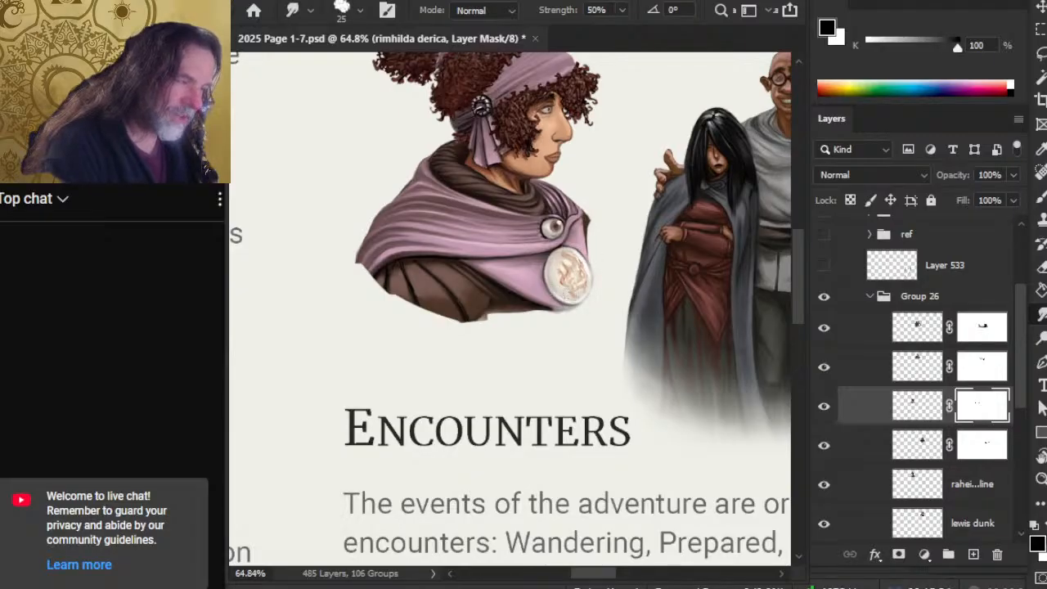
pyautogui.moveTo(572, 319); pyautogui.dragTo(548, 300)
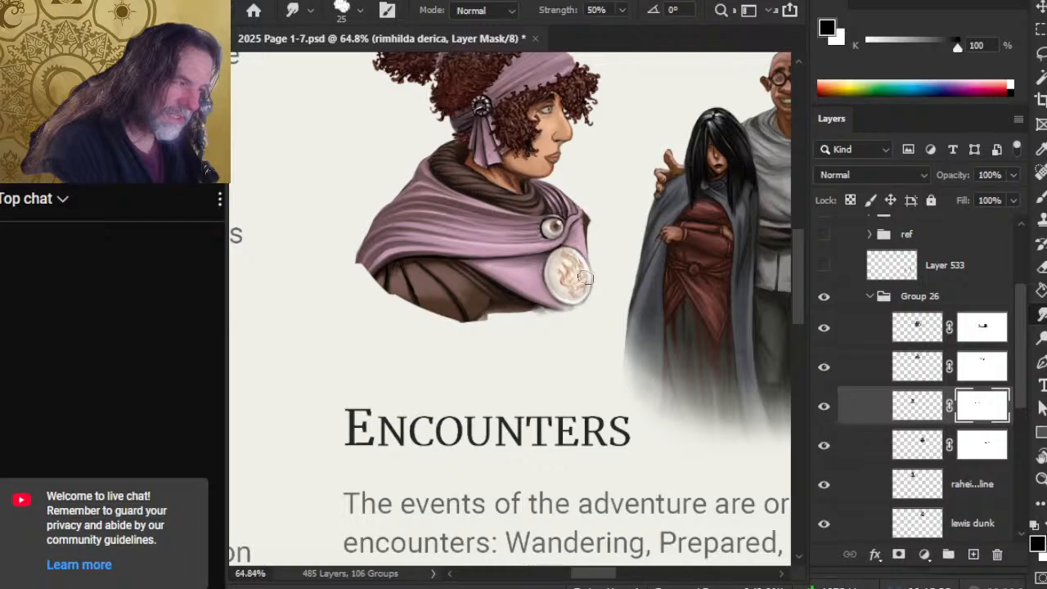
pyautogui.hotkey('ctrl', 'z')
pyautogui.hotkey('ctrl', 'z')
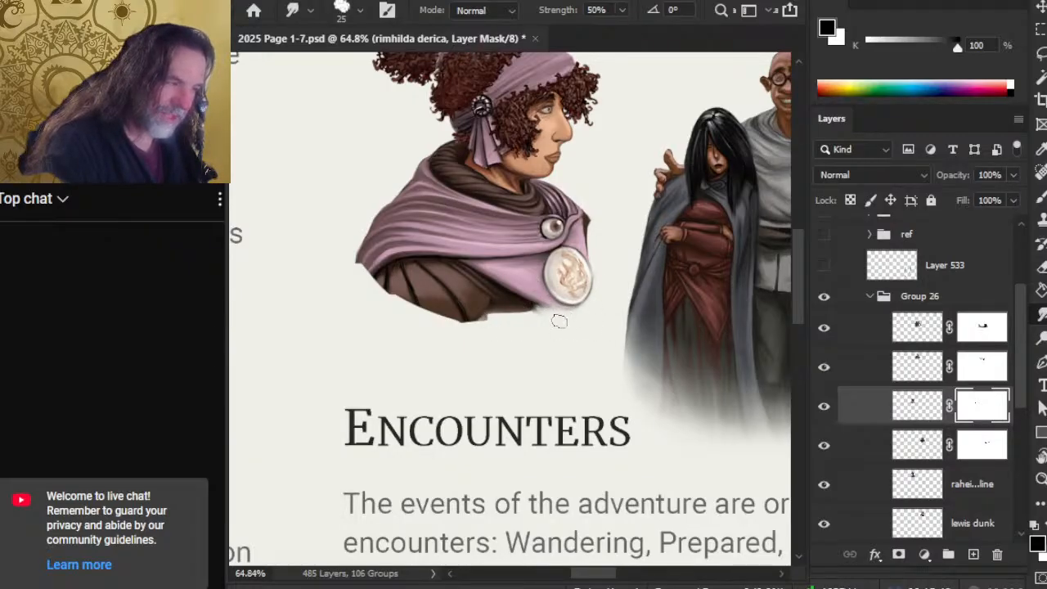
pyautogui.moveTo(558, 321)
pyautogui.mouseDown()
pyautogui.moveTo(501, 312)
pyautogui.moveTo(512, 296)
pyautogui.mouseUp()
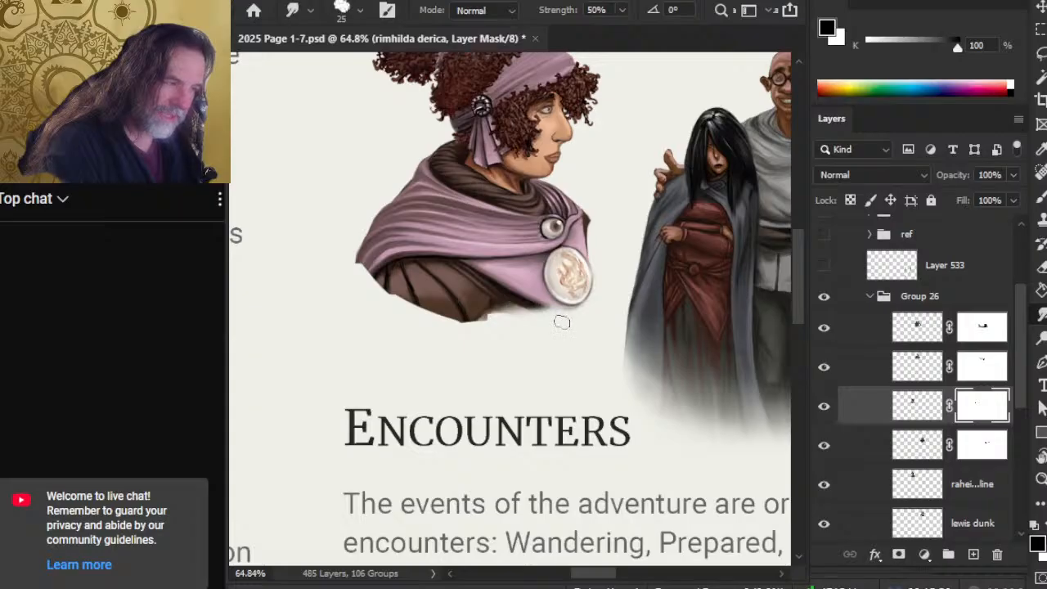
pyautogui.moveTo(562, 321)
pyautogui.mouseDown()
pyautogui.moveTo(512, 308)
pyautogui.moveTo(532, 300)
pyautogui.moveTo(522, 305)
pyautogui.mouseUp()
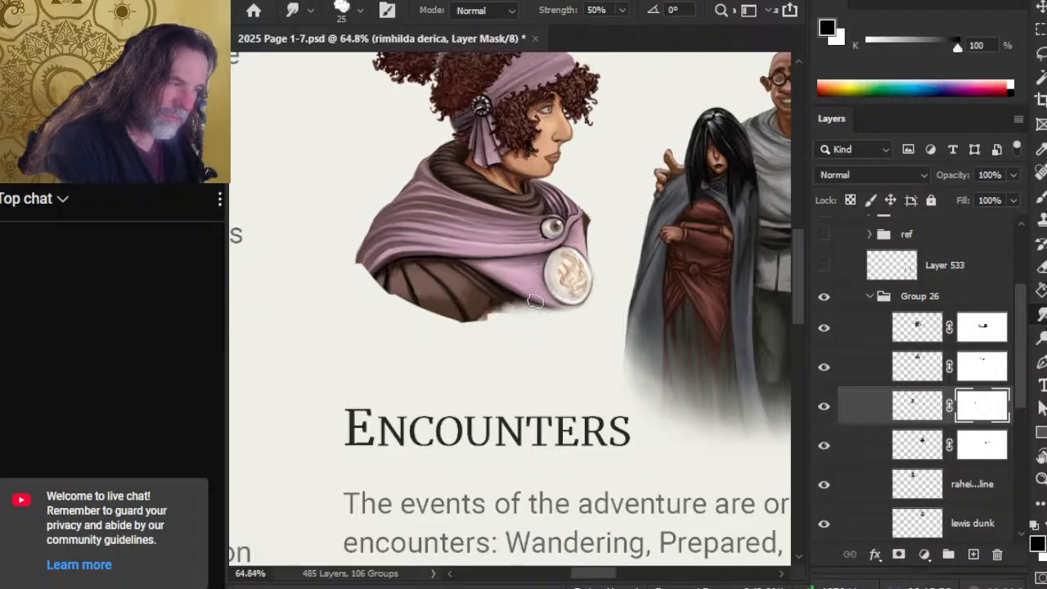
pyautogui.moveTo(564, 310)
pyautogui.mouseDown()
pyautogui.moveTo(499, 300)
pyautogui.moveTo(524, 309)
pyautogui.moveTo(529, 317)
pyautogui.moveTo(516, 322)
pyautogui.moveTo(480, 288)
pyautogui.moveTo(519, 332)
pyautogui.moveTo(463, 295)
pyautogui.moveTo(497, 310)
pyautogui.moveTo(503, 302)
pyautogui.moveTo(494, 313)
pyautogui.moveTo(480, 303)
pyautogui.moveTo(489, 322)
pyautogui.moveTo(502, 320)
pyautogui.moveTo(504, 295)
pyautogui.moveTo(546, 306)
pyautogui.moveTo(523, 328)
pyautogui.moveTo(467, 330)
pyautogui.moveTo(472, 309)
pyautogui.moveTo(490, 309)
pyautogui.moveTo(421, 305)
pyautogui.moveTo(472, 325)
pyautogui.moveTo(424, 315)
pyautogui.moveTo(449, 311)
pyautogui.moveTo(434, 308)
pyautogui.moveTo(477, 330)
pyautogui.moveTo(450, 320)
pyautogui.moveTo(498, 317)
pyautogui.moveTo(448, 305)
pyautogui.moveTo(462, 312)
pyautogui.moveTo(524, 300)
pyautogui.moveTo(470, 306)
pyautogui.moveTo(423, 288)
pyautogui.moveTo(415, 298)
pyautogui.moveTo(434, 323)
pyautogui.moveTo(406, 288)
pyautogui.moveTo(412, 304)
pyautogui.moveTo(451, 321)
pyautogui.moveTo(411, 305)
pyautogui.moveTo(444, 323)
pyautogui.moveTo(484, 319)
pyautogui.moveTo(504, 303)
pyautogui.moveTo(491, 327)
pyautogui.moveTo(478, 298)
pyautogui.moveTo(510, 299)
pyautogui.moveTo(518, 323)
pyautogui.moveTo(496, 304)
pyautogui.moveTo(553, 319)
pyautogui.moveTo(501, 299)
pyautogui.moveTo(544, 330)
pyautogui.mouseUp()
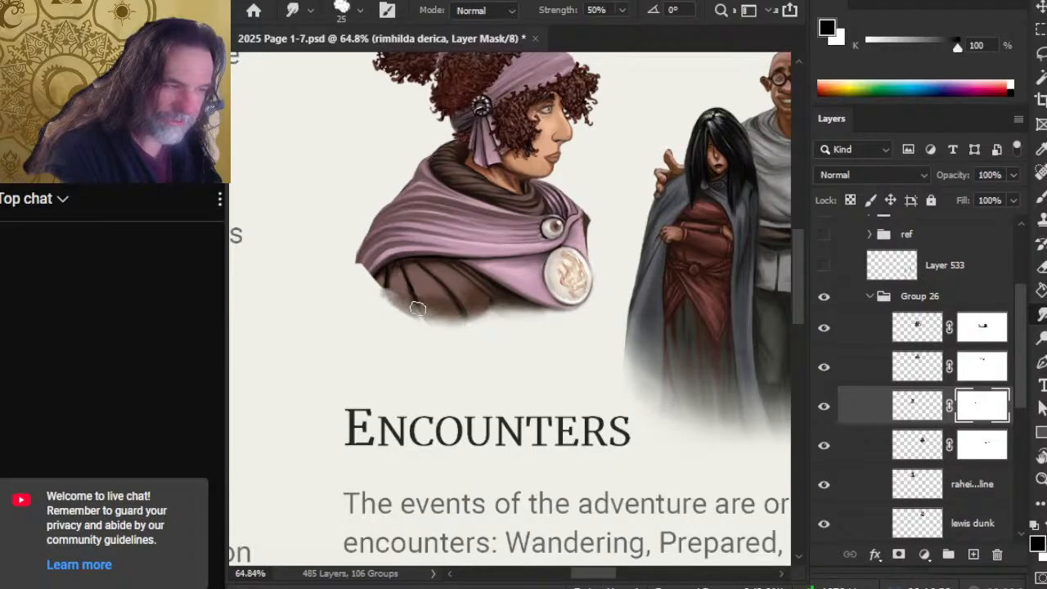
# - Soften the bottom of the brown sleeve and the back edge of the pink cloak by alternating smudging and brushing on the mask
pyautogui.moveTo(404, 301); pyautogui.dragTo(460, 318)
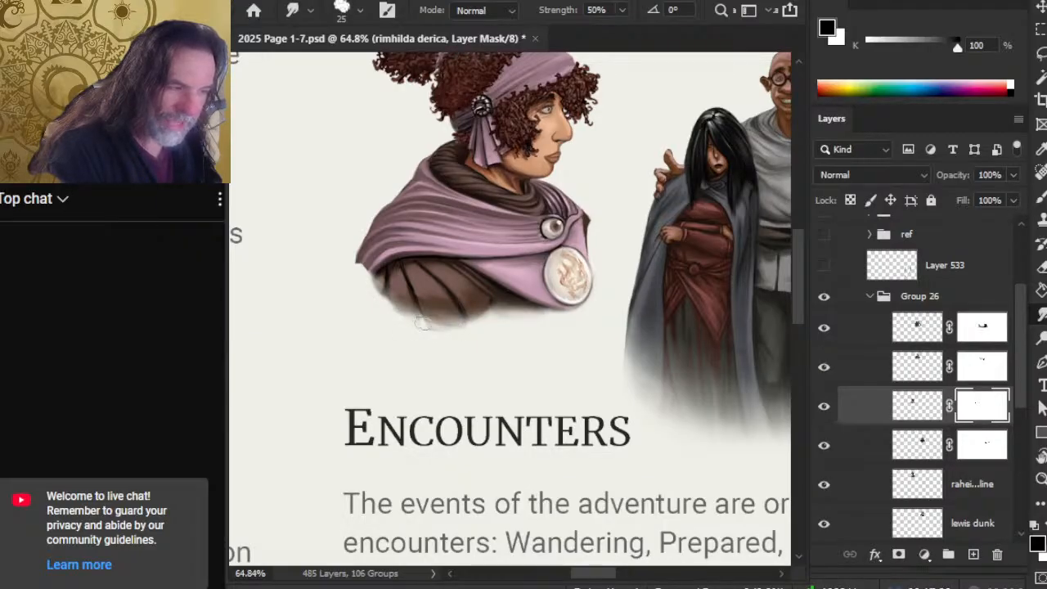
pyautogui.moveTo(456, 317)
pyautogui.mouseDown()
pyautogui.moveTo(449, 345)
pyautogui.moveTo(465, 342)
pyautogui.moveTo(452, 340)
pyautogui.moveTo(450, 312)
pyautogui.moveTo(463, 327)
pyautogui.moveTo(412, 315)
pyautogui.mouseUp()
pyautogui.press('b')
pyautogui.press('r')
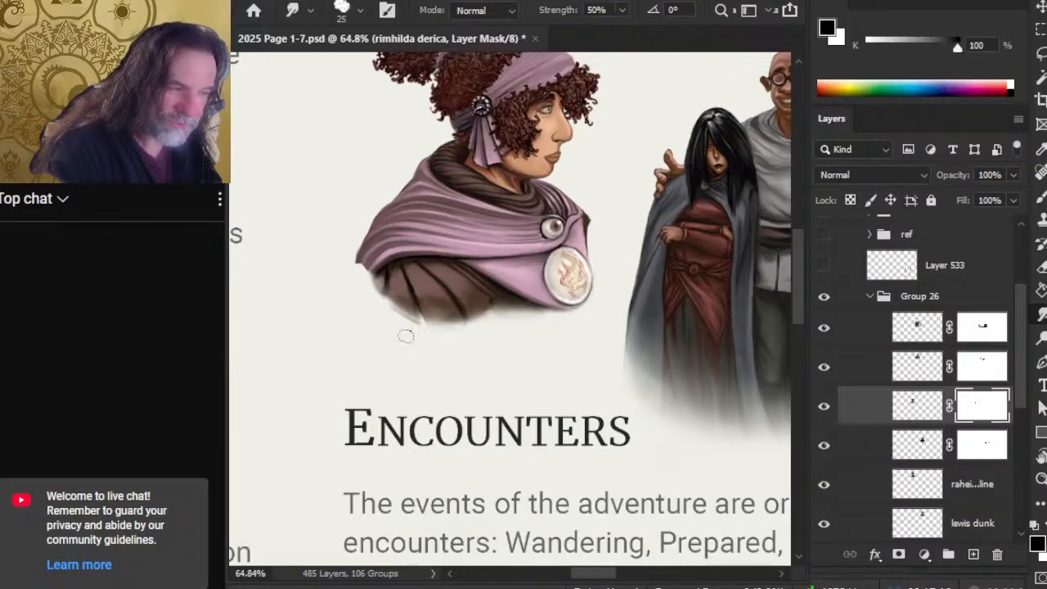
pyautogui.press('b')
pyautogui.moveTo(388, 319); pyautogui.dragTo(413, 329)
pyautogui.press('r')
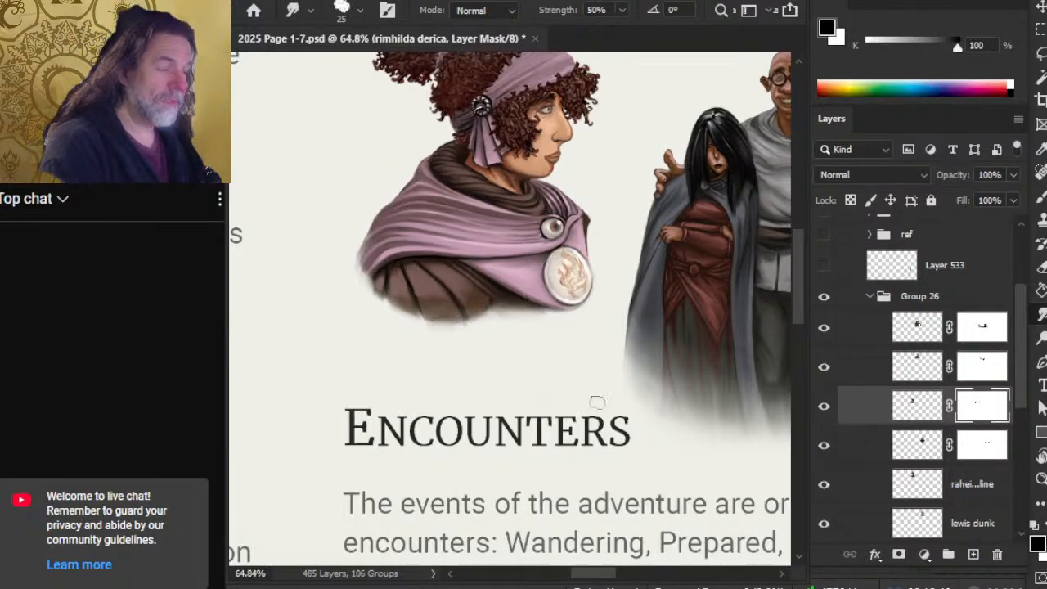
# - Refine the mask along the sleeve's hem and the cloak's underside with the smudge tool at size 20 and 50% strength
pyautogui.keyDown('ctrl'); pyautogui.moveTo(611, 395); pyautogui.dragTo(450, 351); pyautogui.keyUp('ctrl')
pyautogui.moveTo(358, 321); pyautogui.dragTo(545, 401)
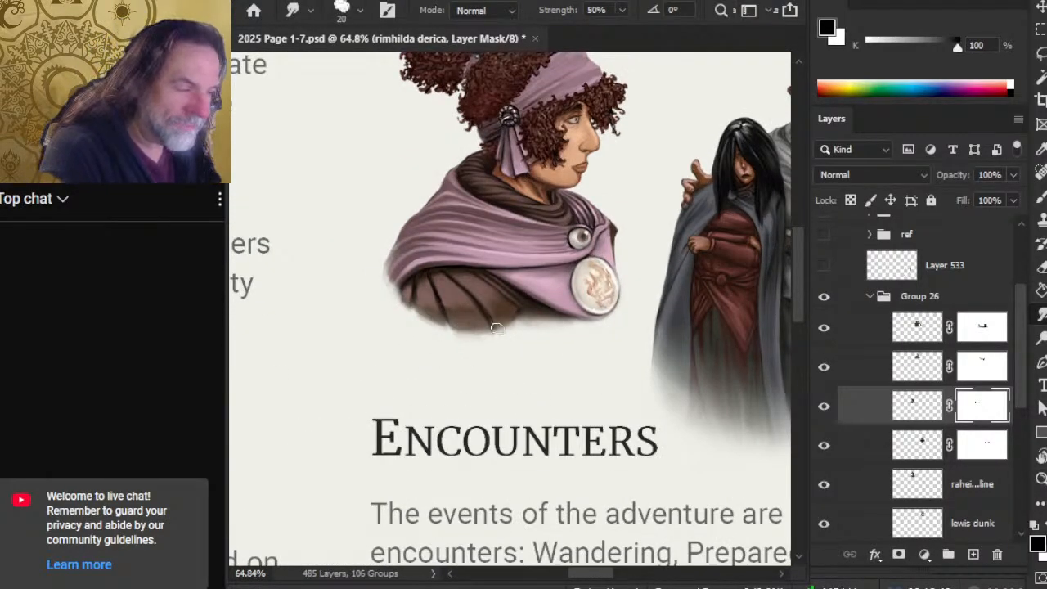
pyautogui.moveTo(467, 329); pyautogui.dragTo(501, 325)
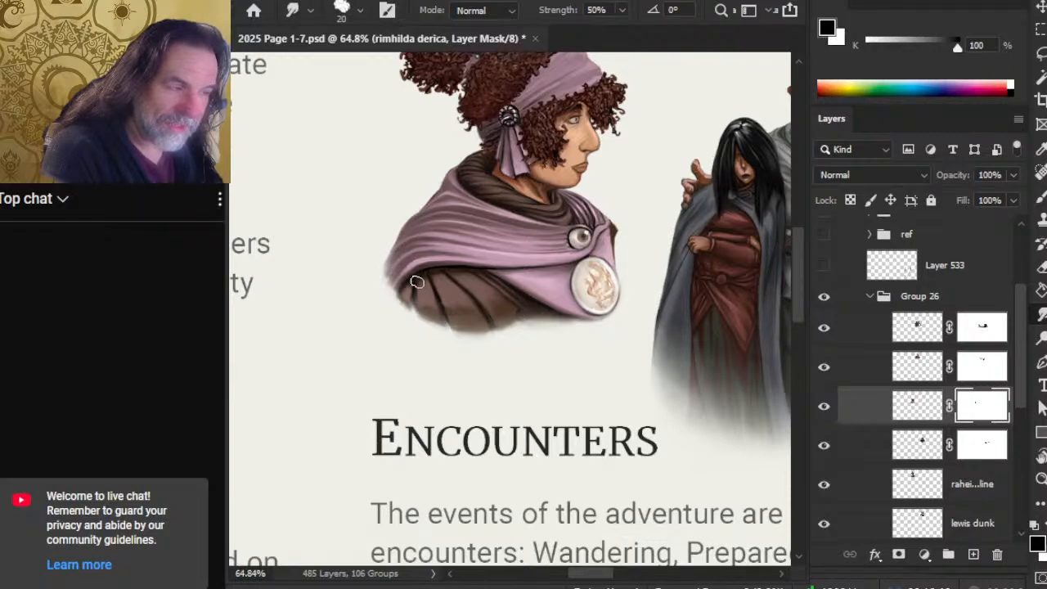
pyautogui.moveTo(417, 282); pyautogui.dragTo(418, 302)
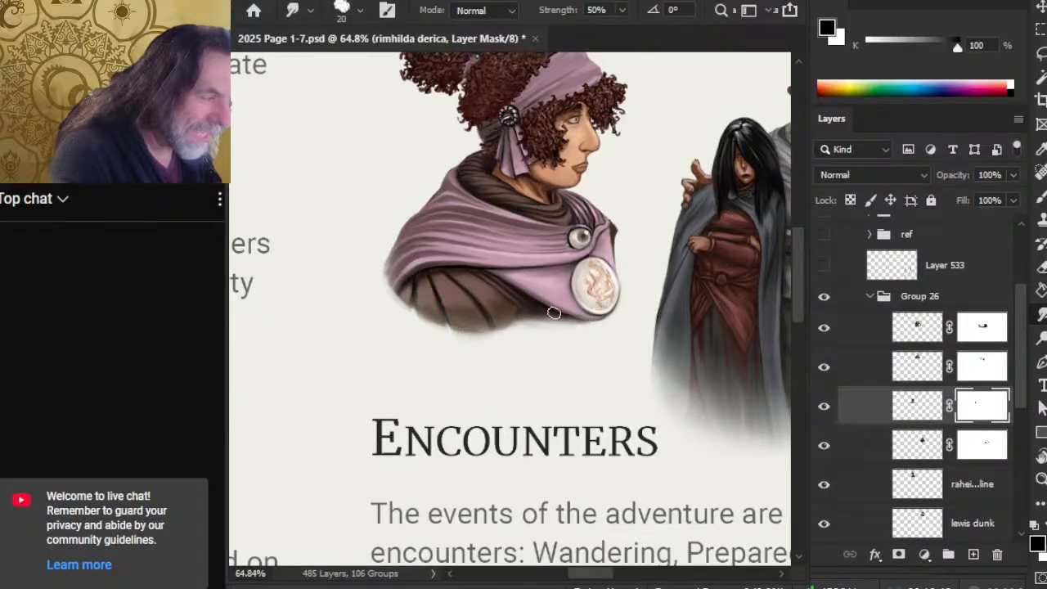
pyautogui.press('b')
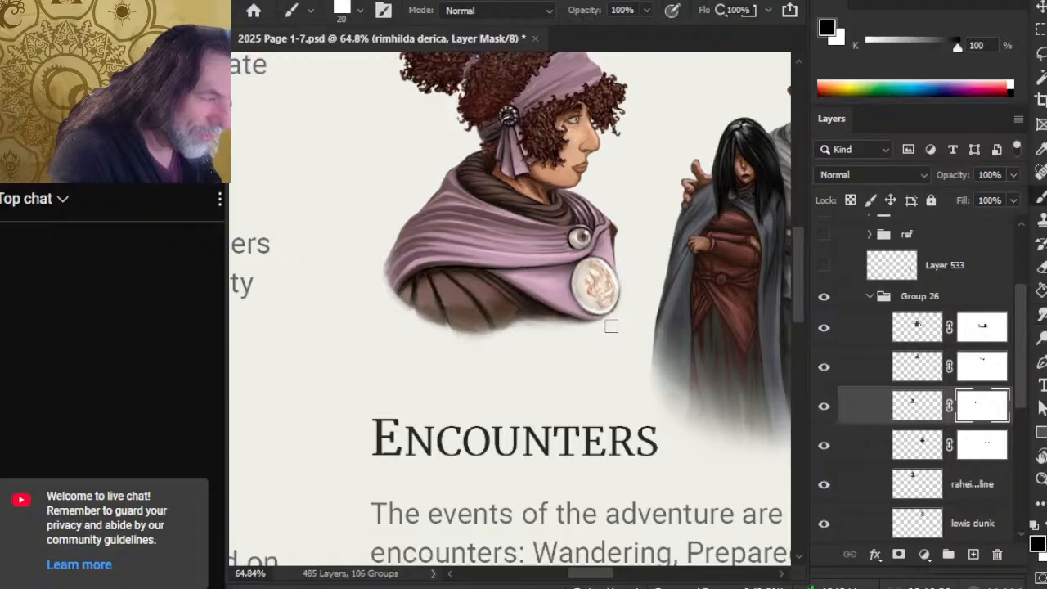
pyautogui.press('r')
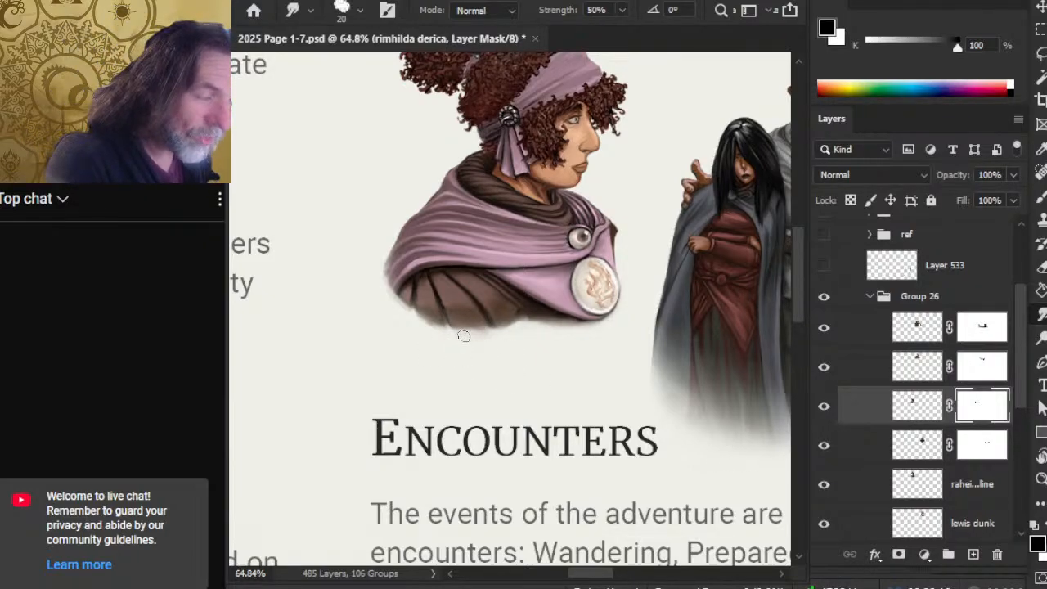
pyautogui.moveTo(492, 315); pyautogui.dragTo(459, 325)
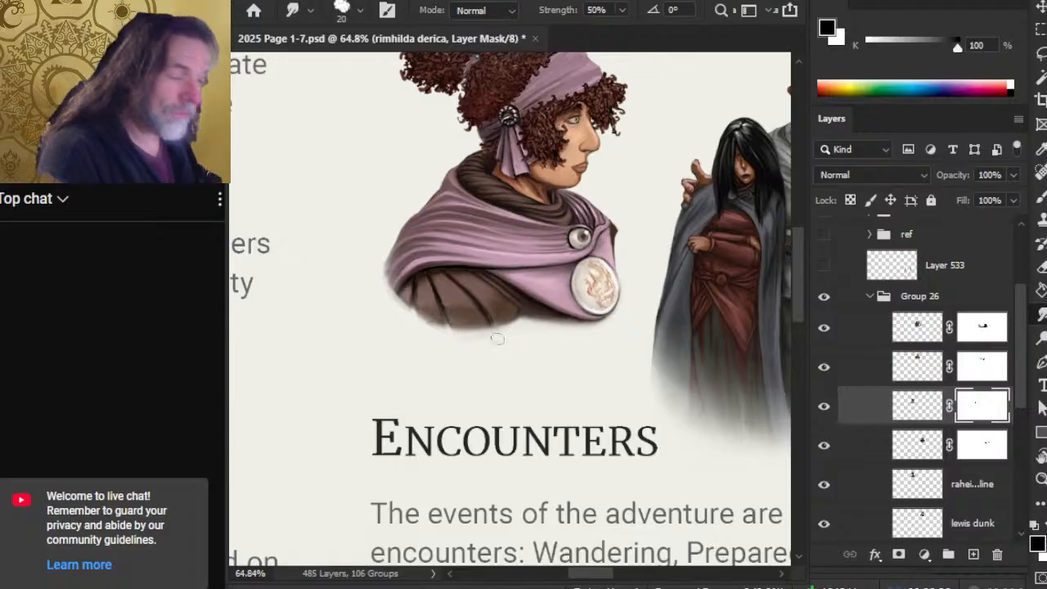
# - Cut notches into the sleeve's hem along its fold lines with a size 5 brush, blending them with smudges at sizes 20 and 10
pyautogui.press('b')
pyautogui.press('[')
pyautogui.press('[')
pyautogui.press('r')
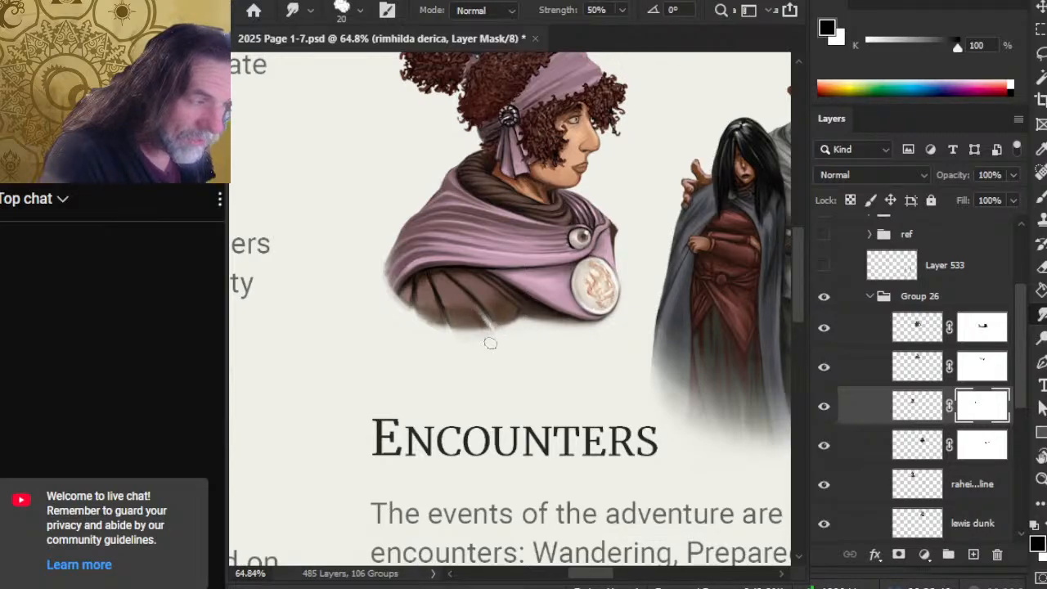
pyautogui.moveTo(490, 343); pyautogui.dragTo(464, 307)
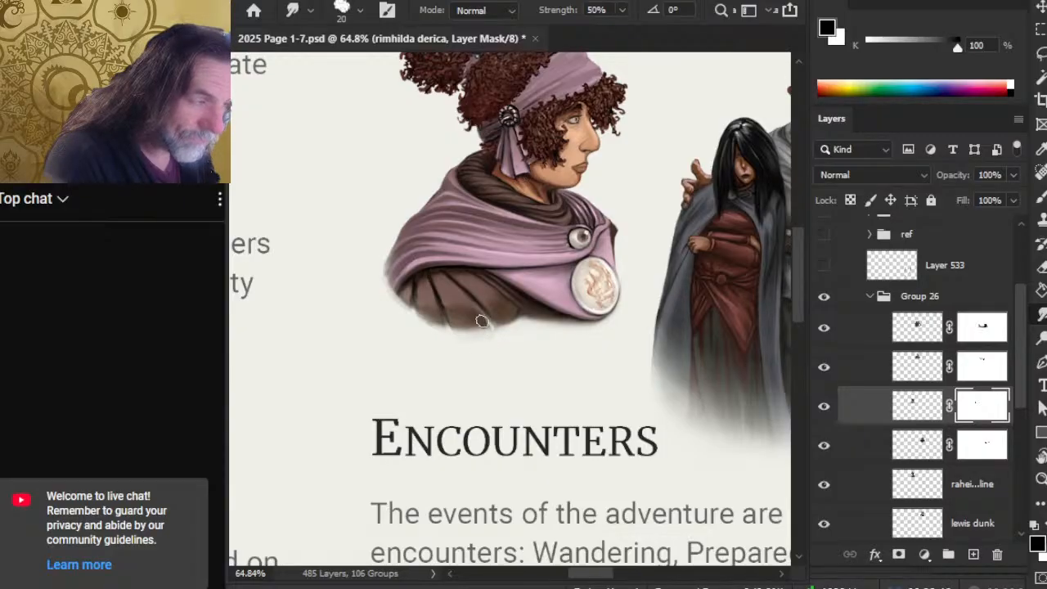
pyautogui.moveTo(482, 320); pyautogui.dragTo(467, 302)
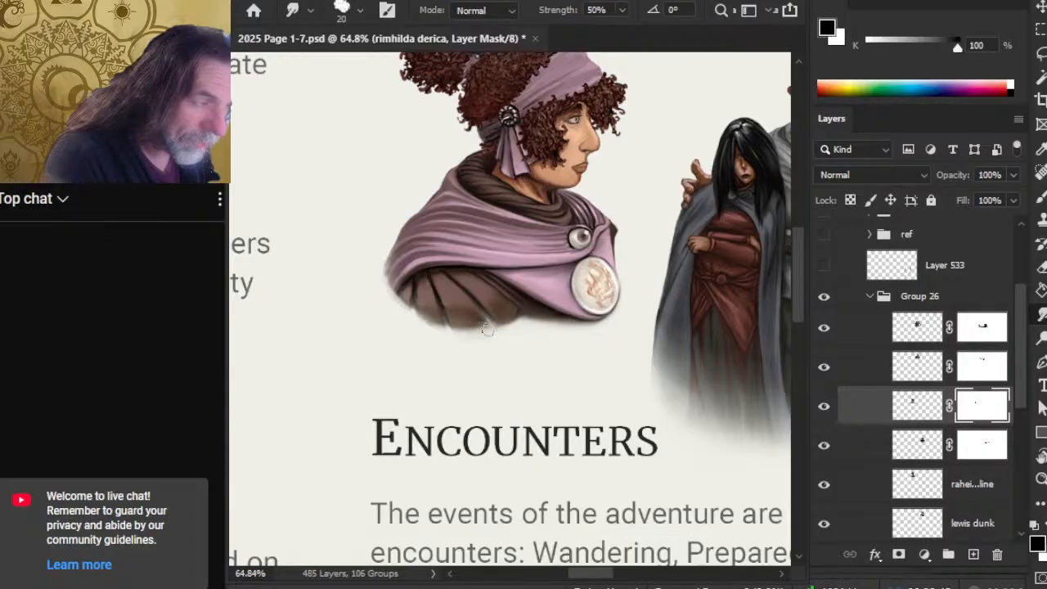
pyautogui.moveTo(486, 330); pyautogui.dragTo(468, 300)
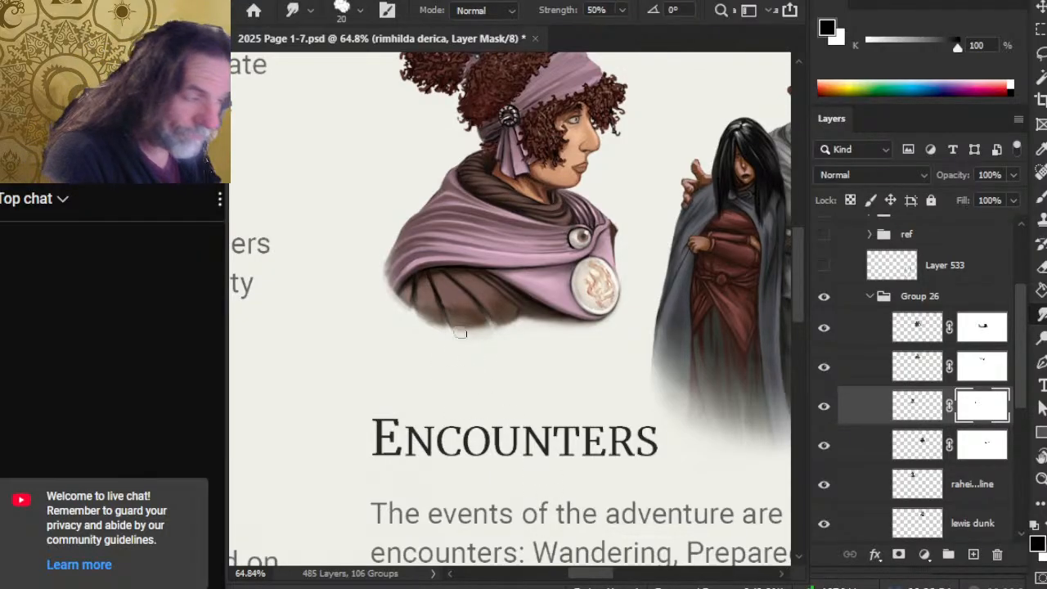
pyautogui.press('[')
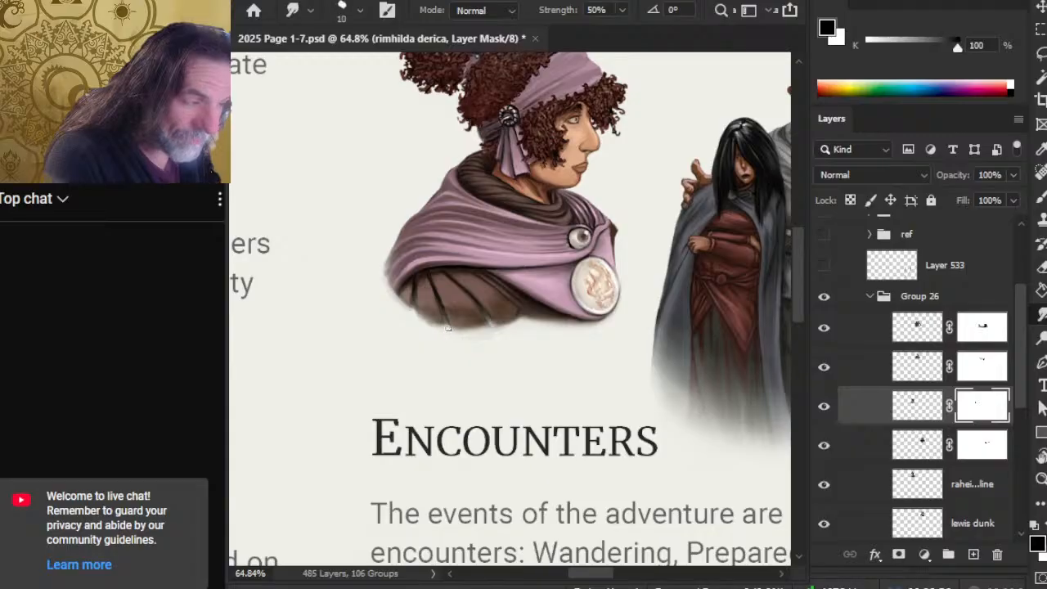
pyautogui.moveTo(449, 334); pyautogui.dragTo(445, 299)
# - Carve and soften the gap between the rearmost sleeve folds under the cloak, using the brush and a size 10 smudge
pyautogui.press('b')
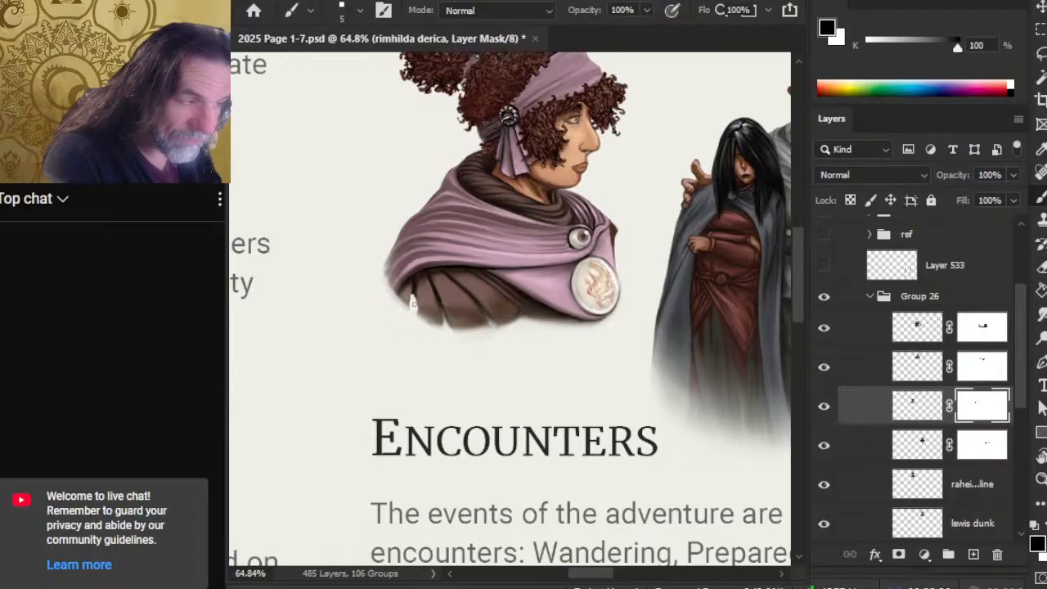
pyautogui.press('r')
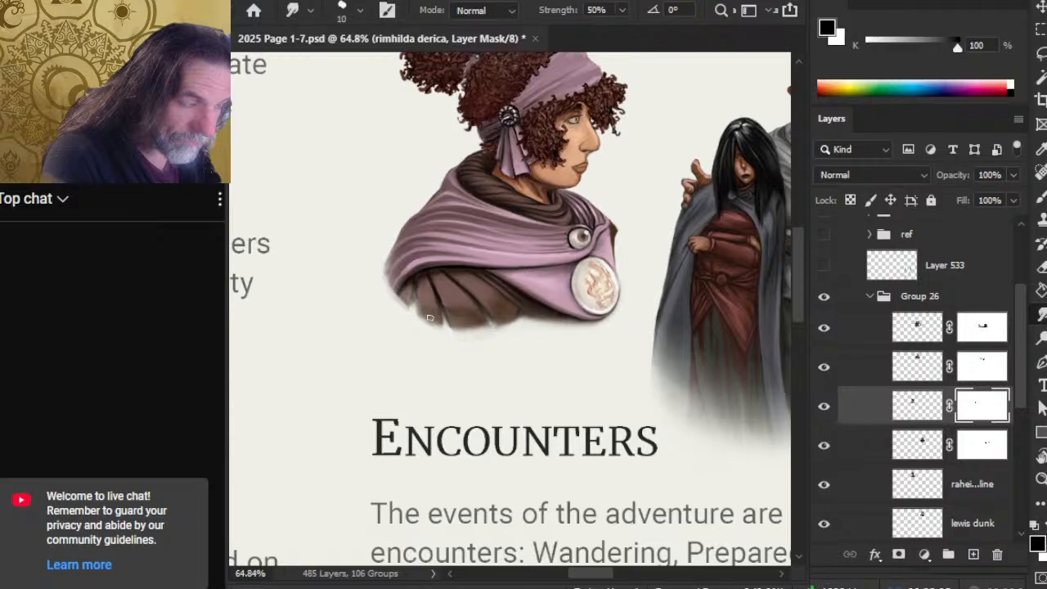
pyautogui.hotkey('ctrl', 'space')
pyautogui.moveTo(408, 315); pyautogui.dragTo(442, 313)
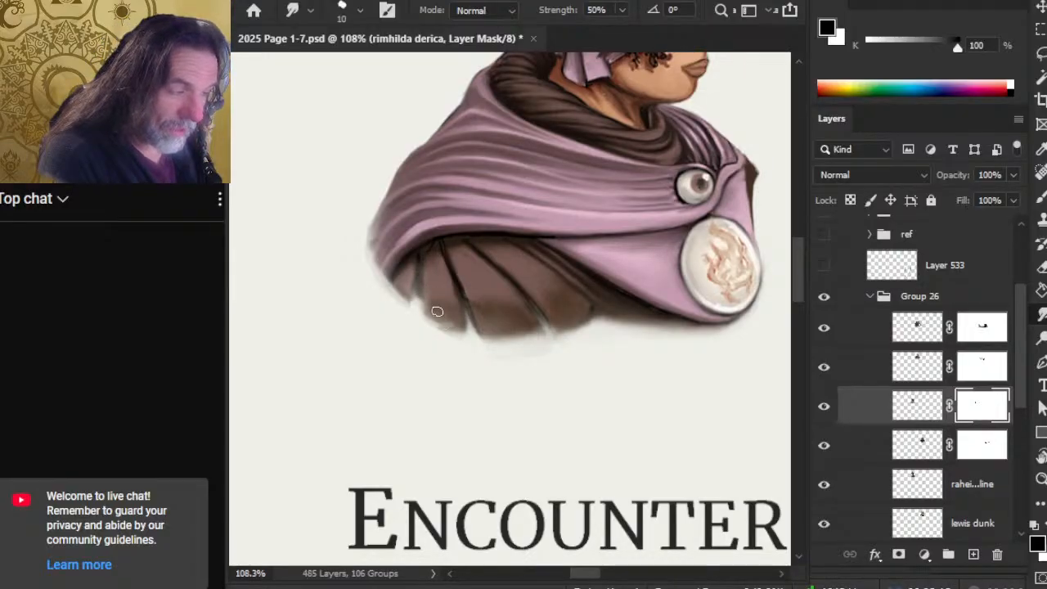
pyautogui.moveTo(434, 320); pyautogui.dragTo(440, 324)
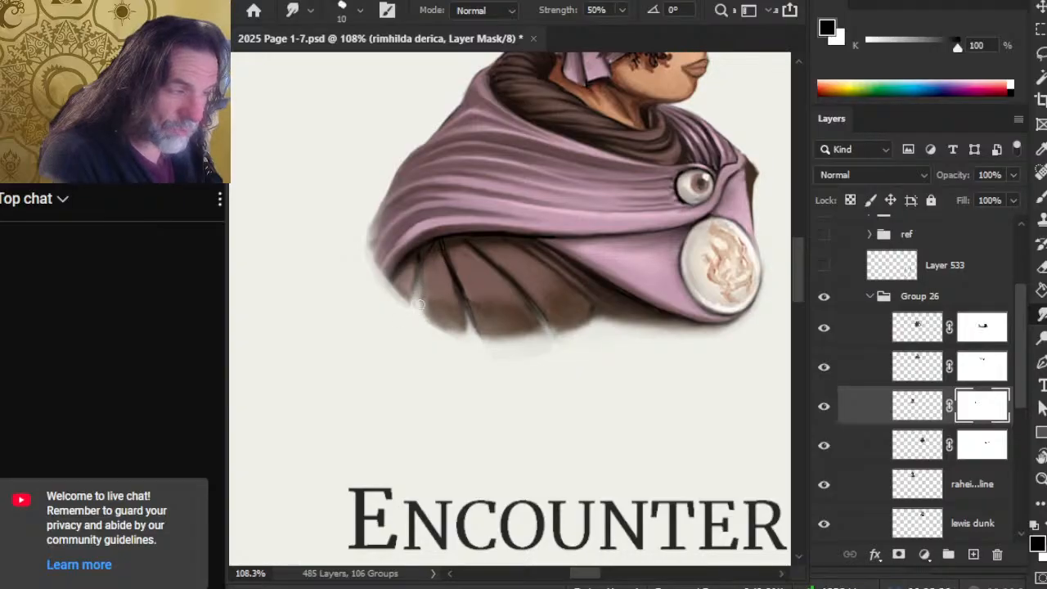
pyautogui.moveTo(417, 270)
pyautogui.mouseDown()
pyautogui.moveTo(422, 310)
pyautogui.moveTo(432, 307)
pyautogui.moveTo(424, 270)
pyautogui.moveTo(427, 305)
pyautogui.moveTo(415, 315)
pyautogui.moveTo(419, 241)
pyautogui.moveTo(415, 287)
pyautogui.mouseUp()
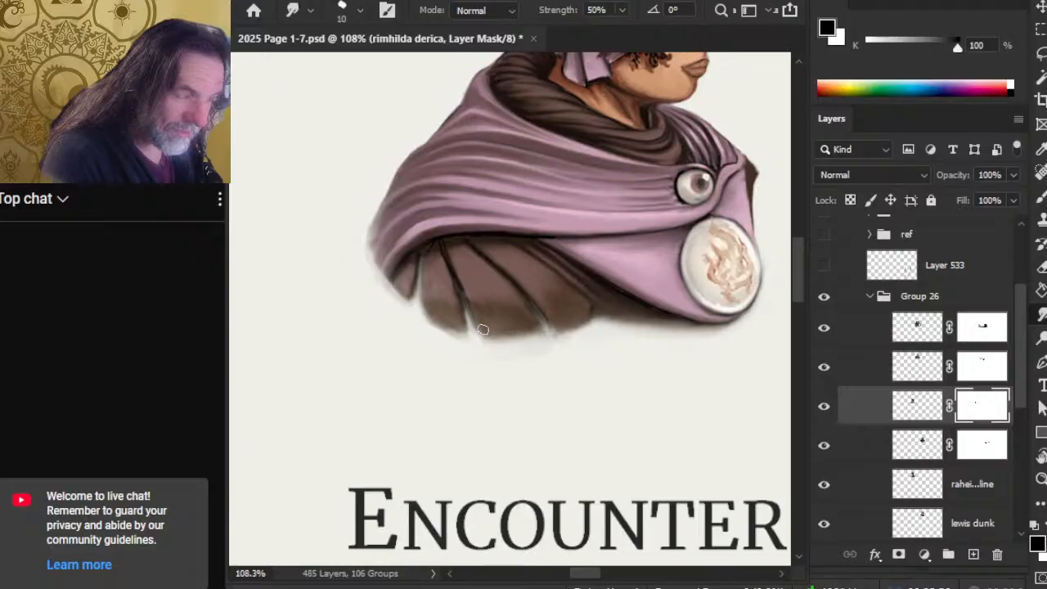
# - Check the fold notches at reduced scale, then clean up the middle ones on the mask with the size 5 brush and size 10 smudge
pyautogui.press('z')
pyautogui.moveTo(509, 369); pyautogui.dragTo(445, 369)
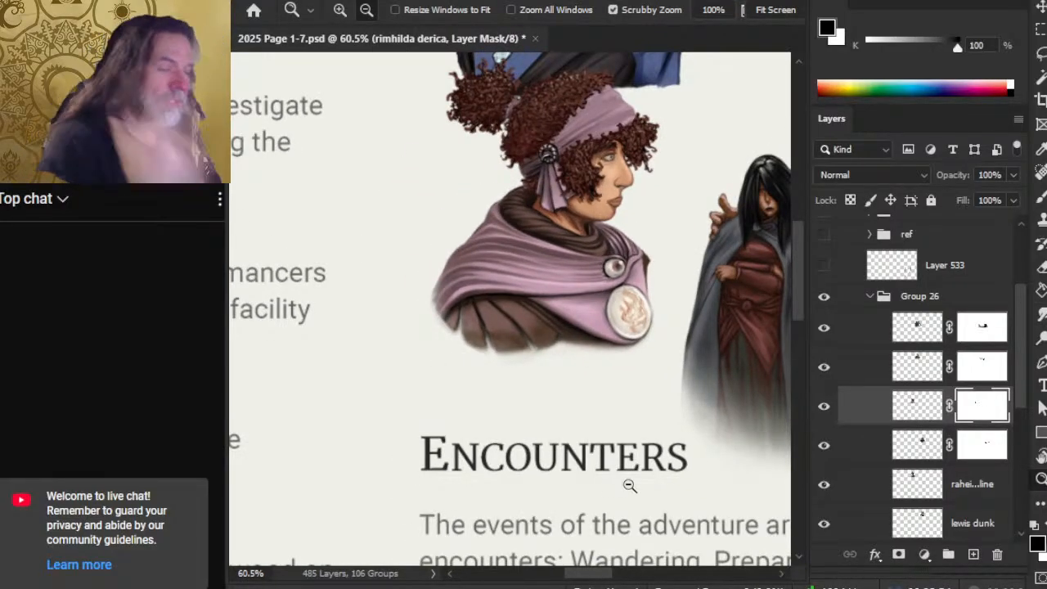
pyautogui.moveTo(550, 361); pyautogui.dragTo(585, 326)
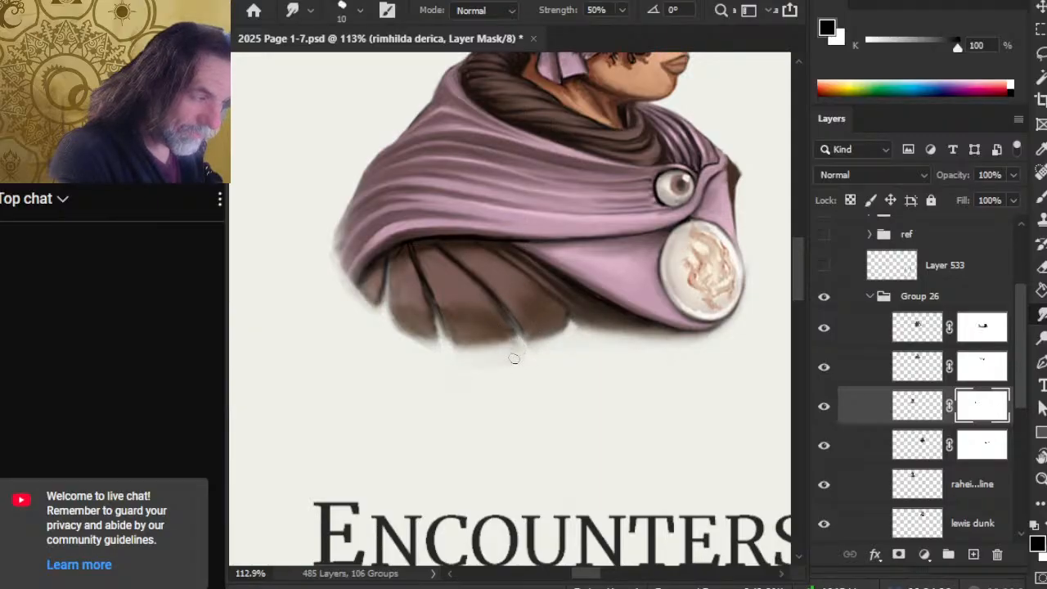
pyautogui.press('b')
pyautogui.press('r')
pyautogui.press('b')
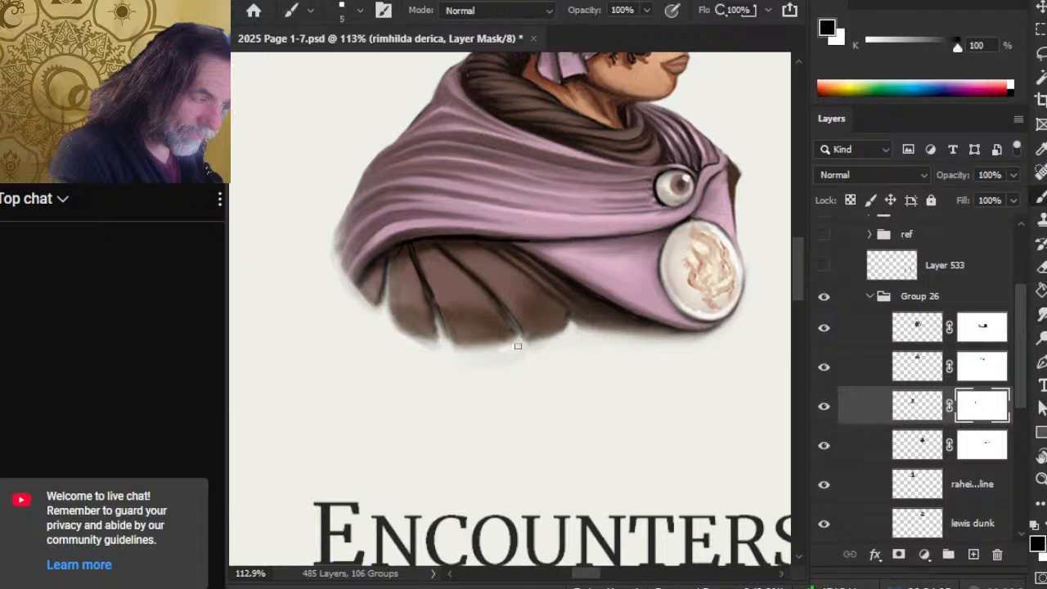
pyautogui.press('r')
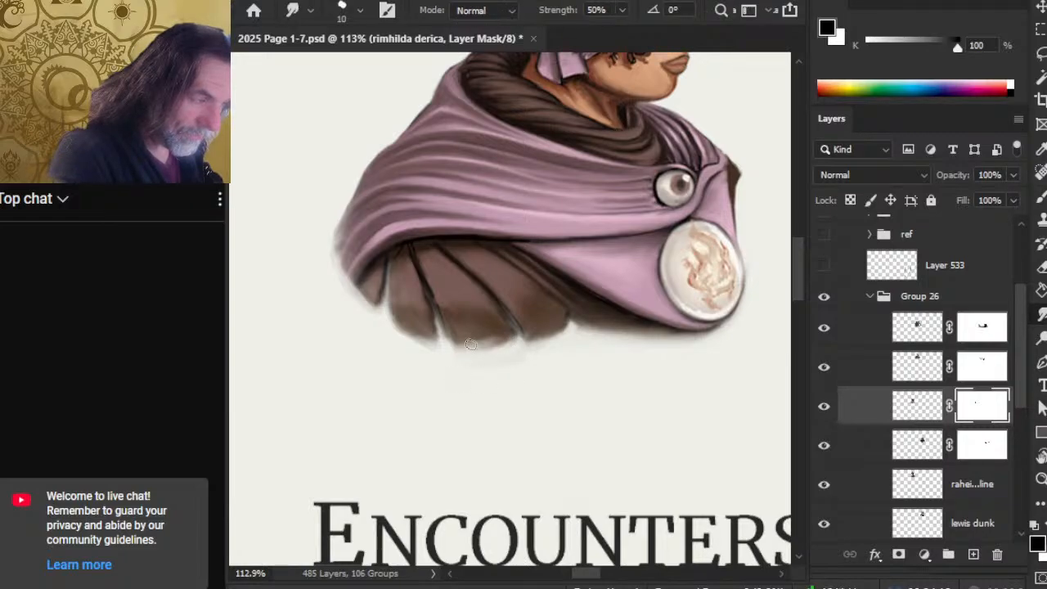
pyautogui.moveTo(470, 344)
pyautogui.mouseDown()
pyautogui.moveTo(500, 334)
pyautogui.moveTo(490, 334)
pyautogui.moveTo(490, 307)
pyautogui.moveTo(492, 336)
pyautogui.mouseUp()
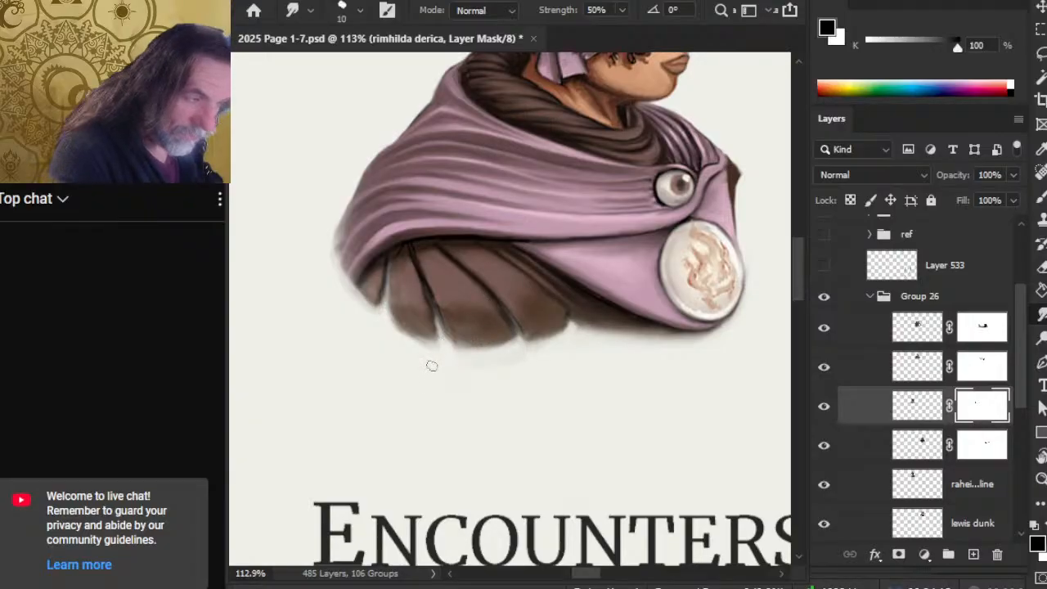
pyautogui.moveTo(413, 334); pyautogui.dragTo(436, 344)
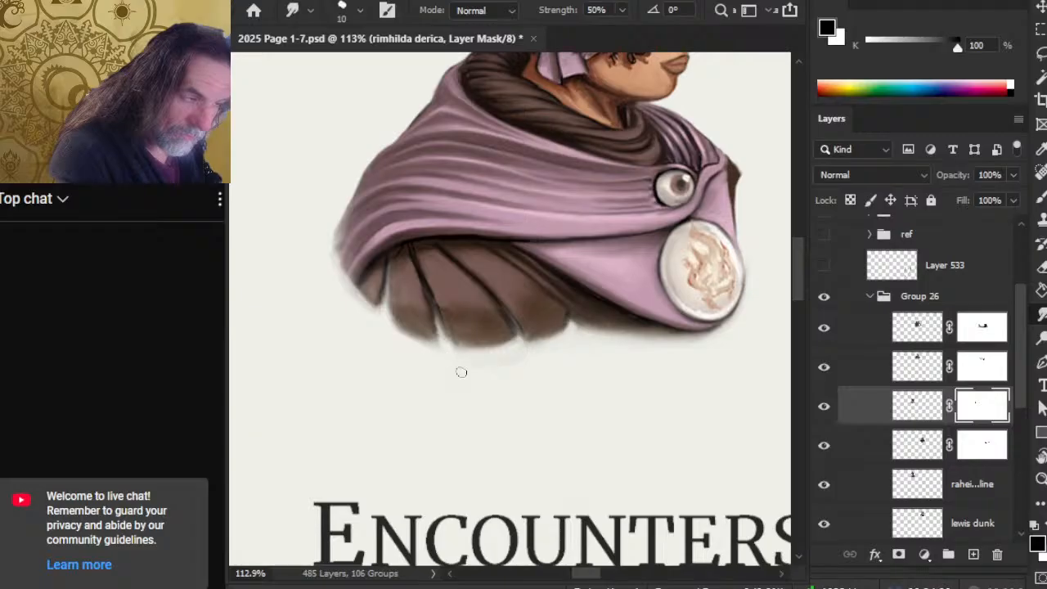
pyautogui.press('b')
pyautogui.press('r')
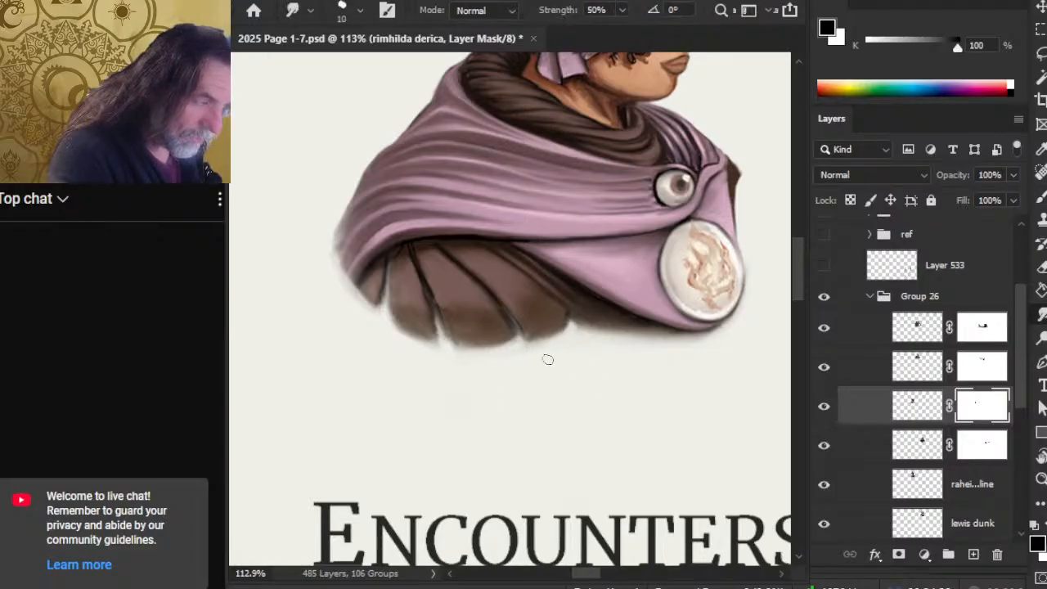
# - Hide the blue-suited man's layer in Group 26 to check which portrait it holds
pyautogui.press('b')
pyautogui.press('z')
pyautogui.moveTo(542, 406); pyautogui.dragTo(458, 400)
pyautogui.moveTo(646, 271); pyautogui.dragTo(602, 314)
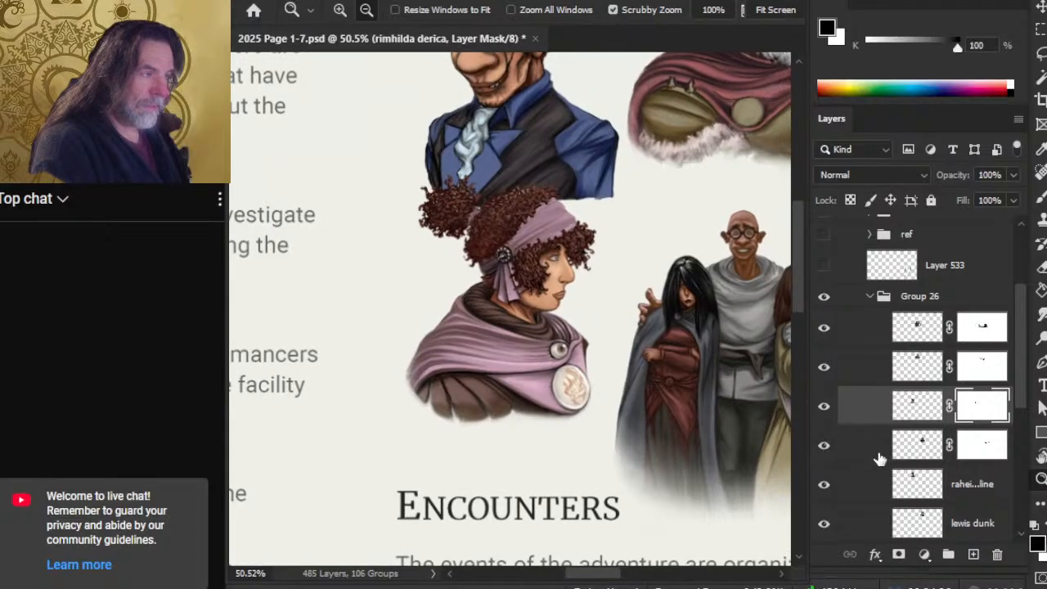
pyautogui.click(823, 486)
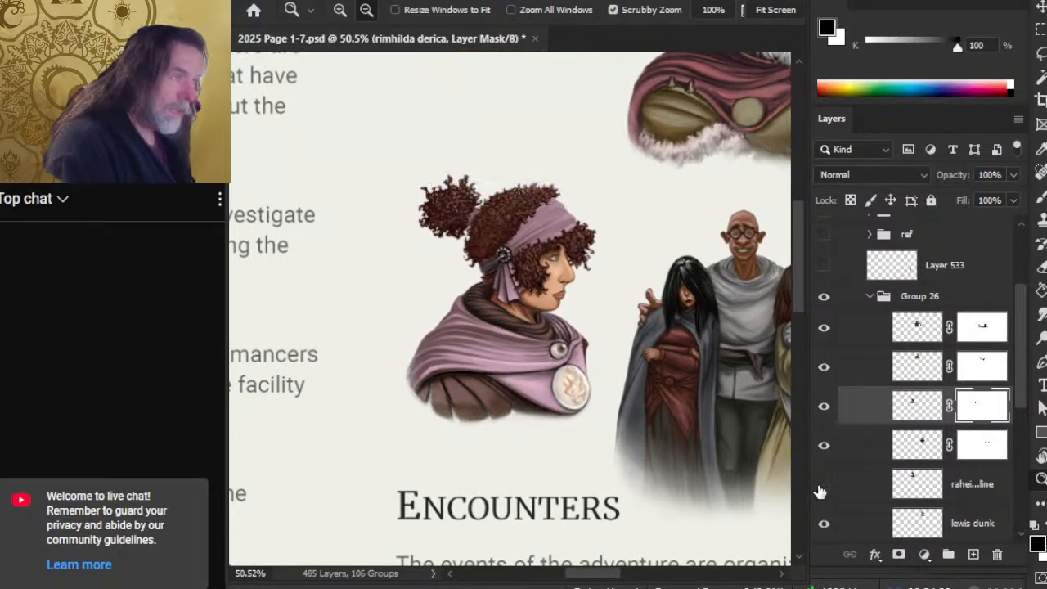
# - Show the blue-suited man's layer in Group 26 again and add a layer mask to it
pyautogui.click(823, 486)
pyautogui.click(851, 485)
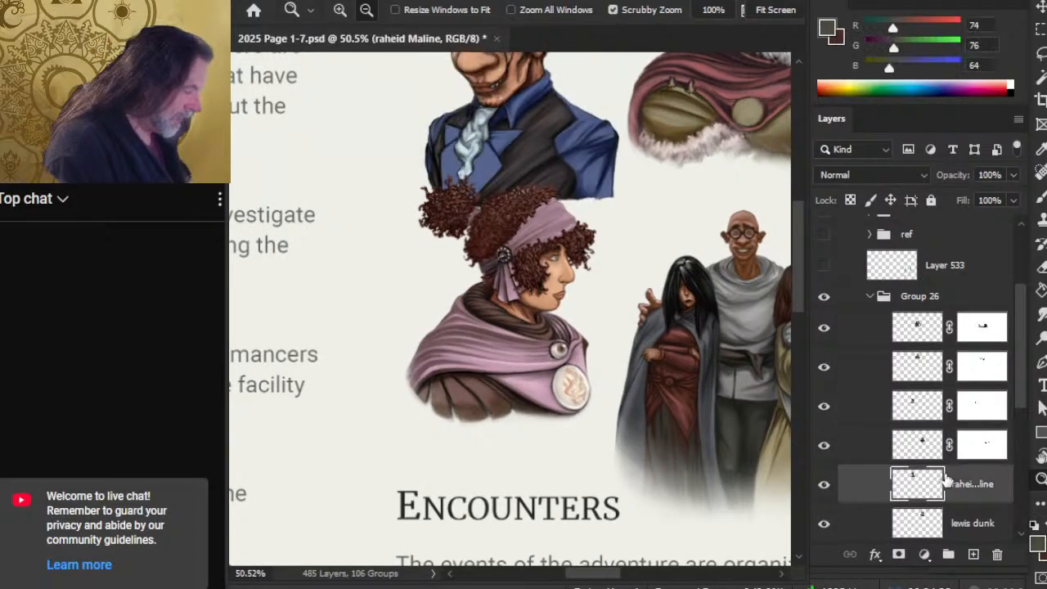
pyautogui.click(898, 556)
# - Hide the four masked portrait layers above the blue-suited man in Group 26 to isolate his portrait
pyautogui.moveTo(520, 229); pyautogui.dragTo(500, 323)
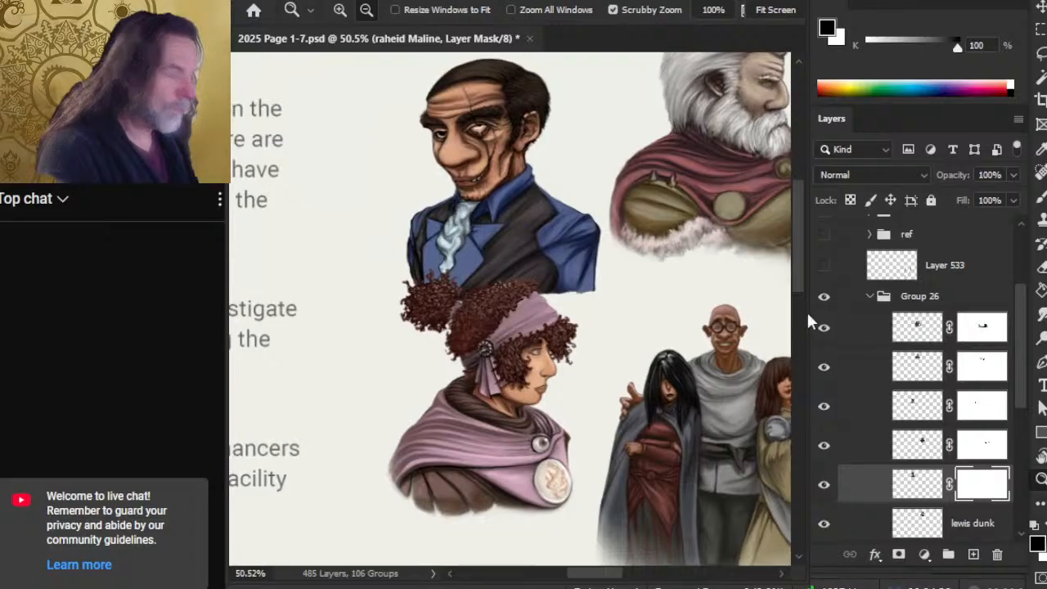
pyautogui.press('b')
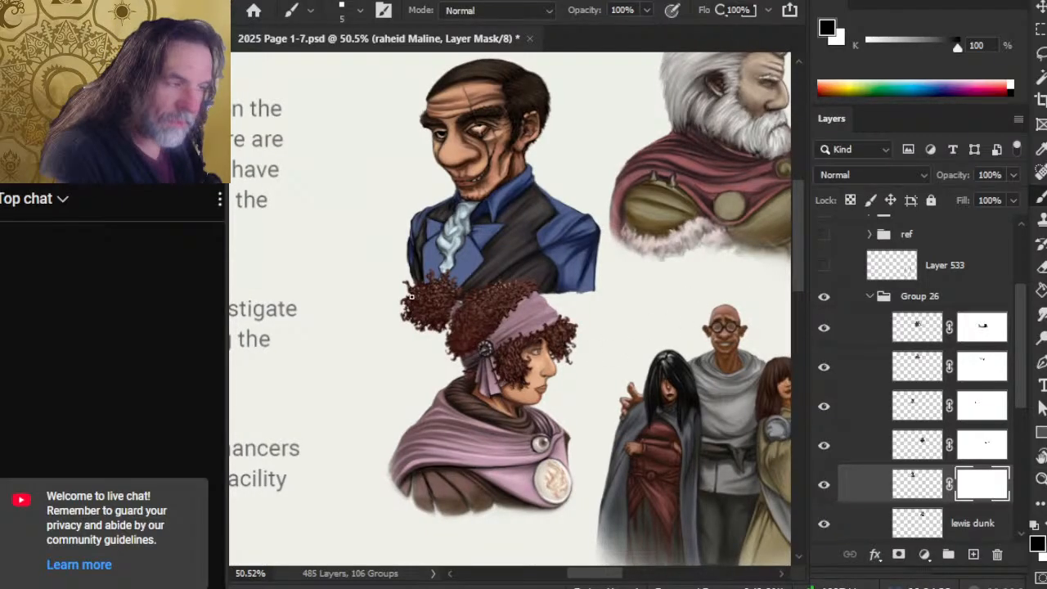
pyautogui.click(827, 264)
pyautogui.moveTo(825, 331); pyautogui.dragTo(823, 487)
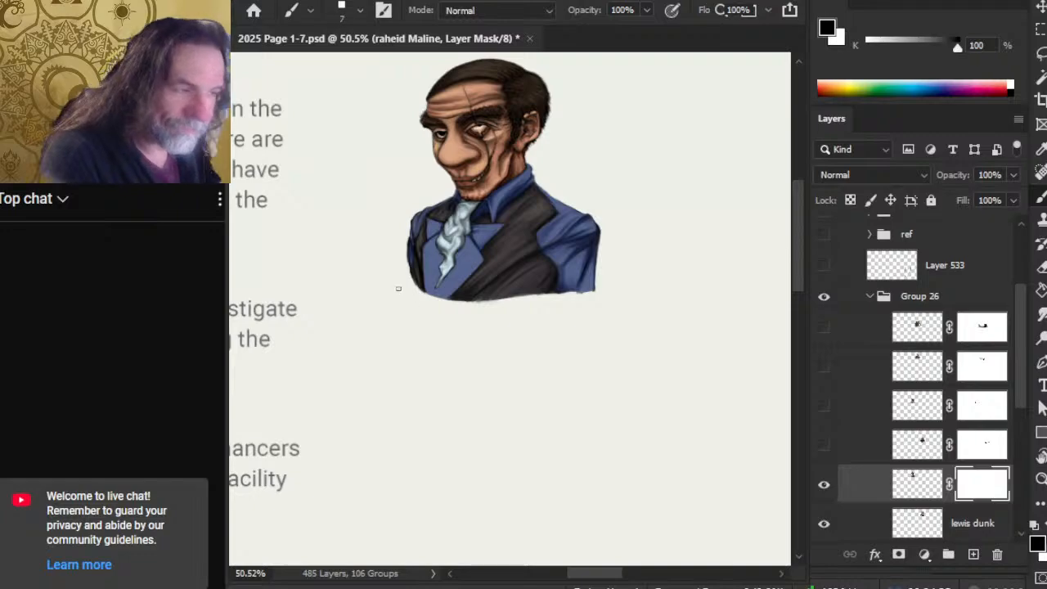
# - Trim the jacket's lower edge on the blue-suited man's mask with a black size 25 brush
pyautogui.press(']')
pyautogui.press(']')
pyautogui.press(']')
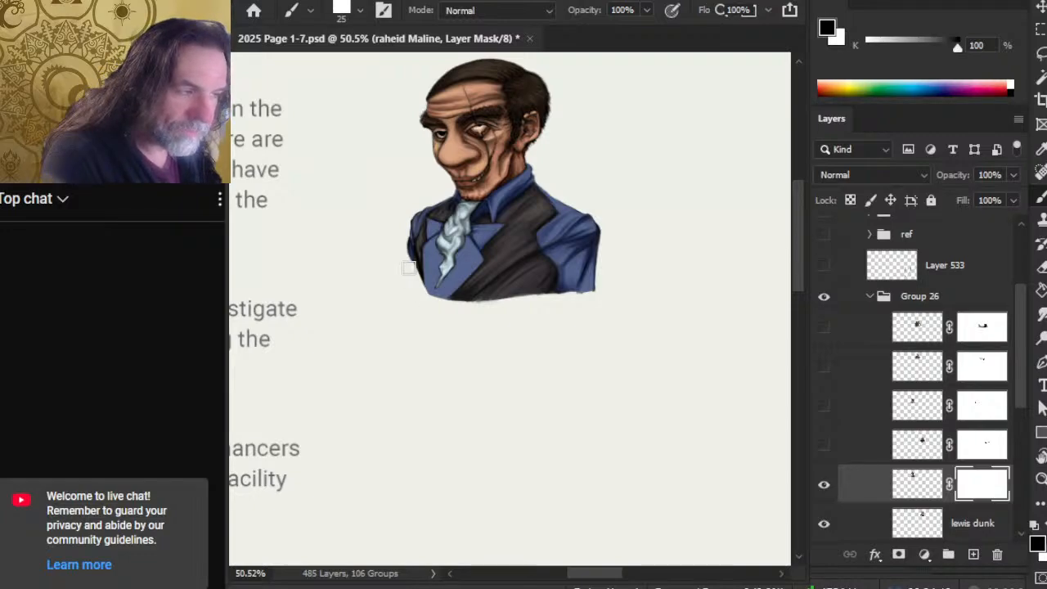
pyautogui.moveTo(424, 296)
pyautogui.mouseDown()
pyautogui.moveTo(474, 302)
pyautogui.moveTo(536, 289)
pyautogui.moveTo(564, 305)
pyautogui.moveTo(597, 301)
pyautogui.moveTo(580, 290)
pyautogui.mouseUp()
# - Soften the jacket's bottom edge below the tie and beside the front arm with a size 20 smudge at 50% strength
pyautogui.press('r')
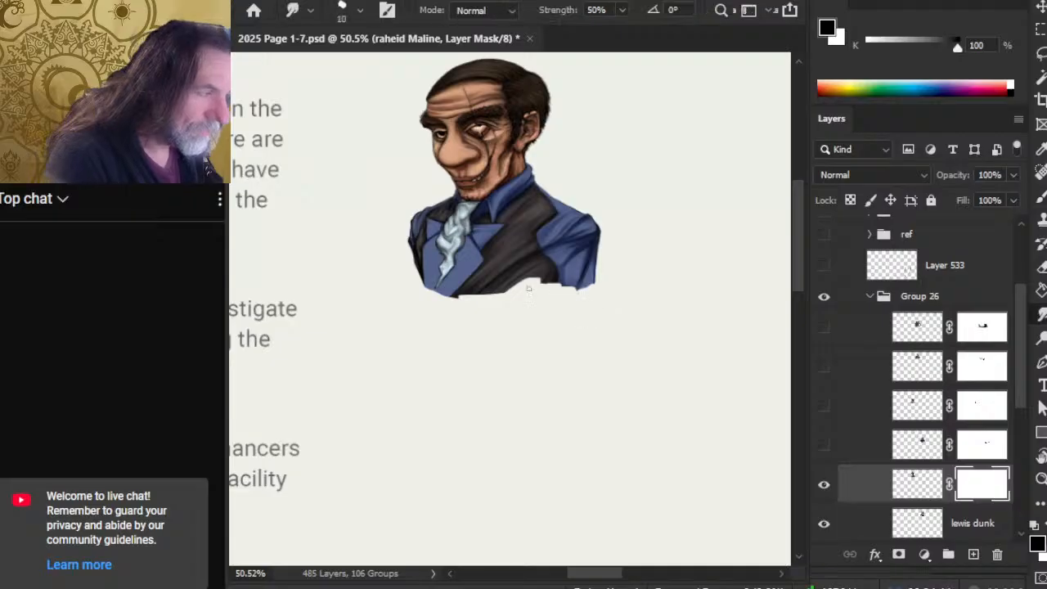
pyautogui.press(']')
pyautogui.press(']')
pyautogui.press('b')
pyautogui.press('r')
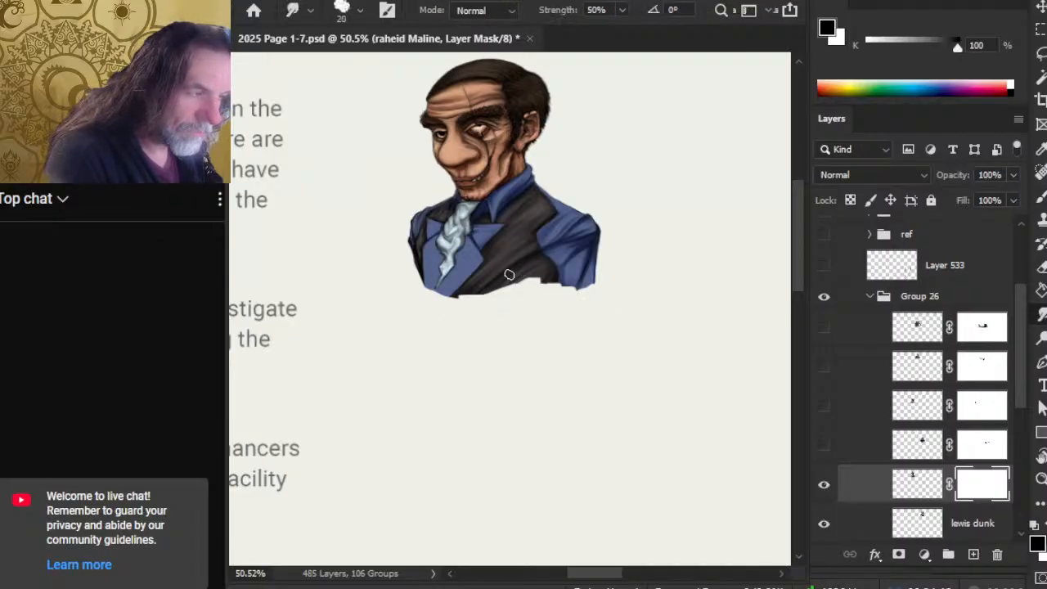
pyautogui.moveTo(519, 275)
pyautogui.mouseDown()
pyautogui.moveTo(461, 290)
pyautogui.moveTo(467, 277)
pyautogui.moveTo(454, 251)
pyautogui.moveTo(462, 279)
pyautogui.moveTo(434, 262)
pyautogui.moveTo(423, 284)
pyautogui.moveTo(421, 261)
pyautogui.moveTo(424, 288)
pyautogui.moveTo(404, 250)
pyautogui.moveTo(417, 268)
pyautogui.moveTo(419, 251)
pyautogui.moveTo(424, 269)
pyautogui.moveTo(407, 244)
pyautogui.moveTo(430, 261)
pyautogui.mouseUp()
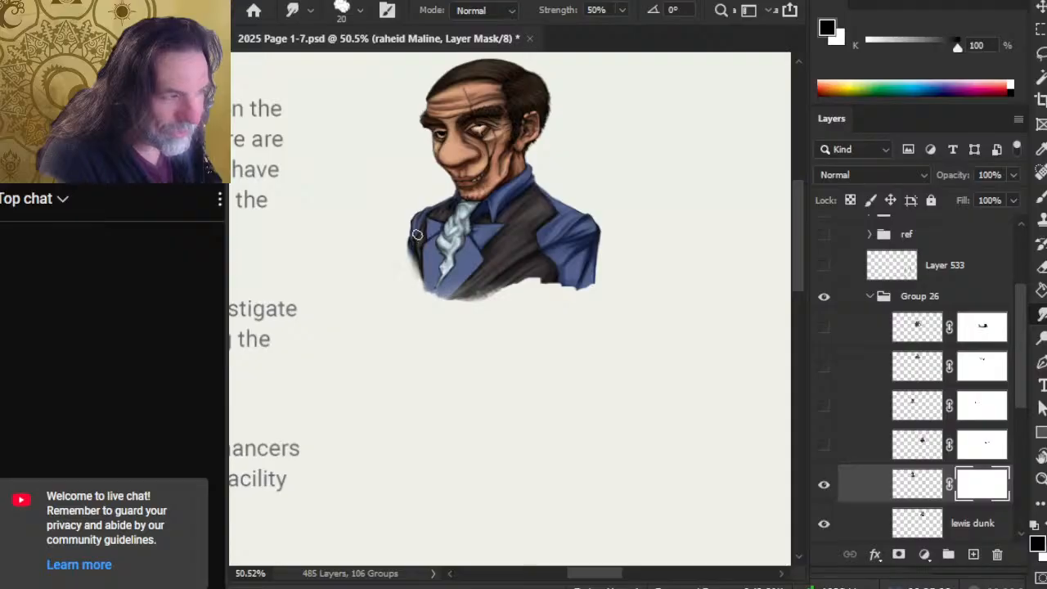
pyautogui.moveTo(402, 248); pyautogui.dragTo(421, 279)
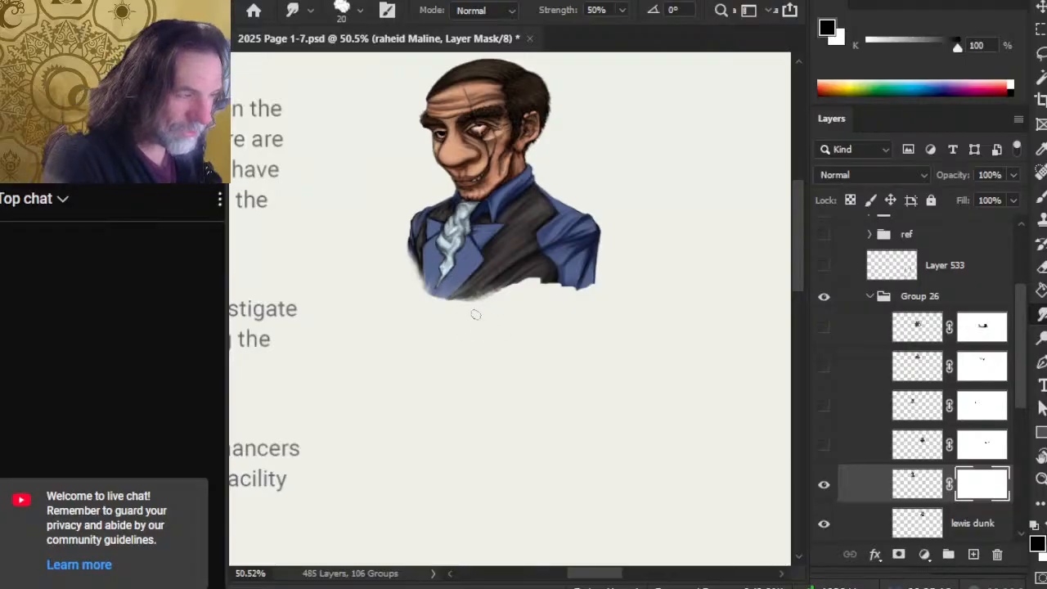
pyautogui.moveTo(472, 313)
pyautogui.mouseDown()
pyautogui.moveTo(464, 297)
pyautogui.moveTo(484, 296)
pyautogui.mouseUp()
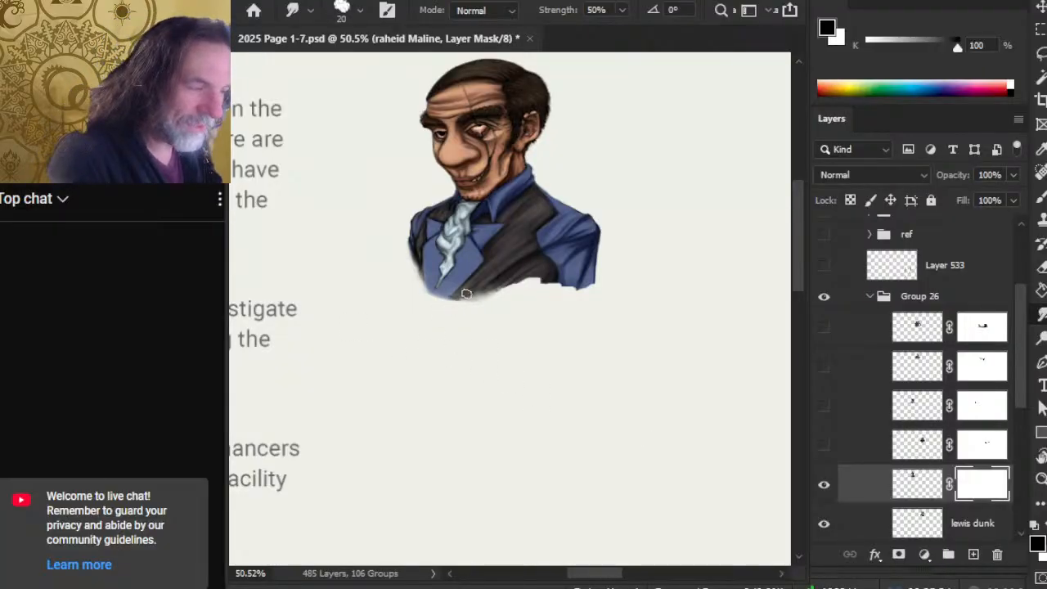
pyautogui.moveTo(491, 293)
pyautogui.mouseDown()
pyautogui.moveTo(502, 277)
pyautogui.moveTo(422, 304)
pyautogui.moveTo(431, 282)
pyautogui.moveTo(432, 309)
pyautogui.moveTo(431, 283)
pyautogui.moveTo(419, 287)
pyautogui.moveTo(443, 289)
pyautogui.moveTo(422, 293)
pyautogui.mouseUp()
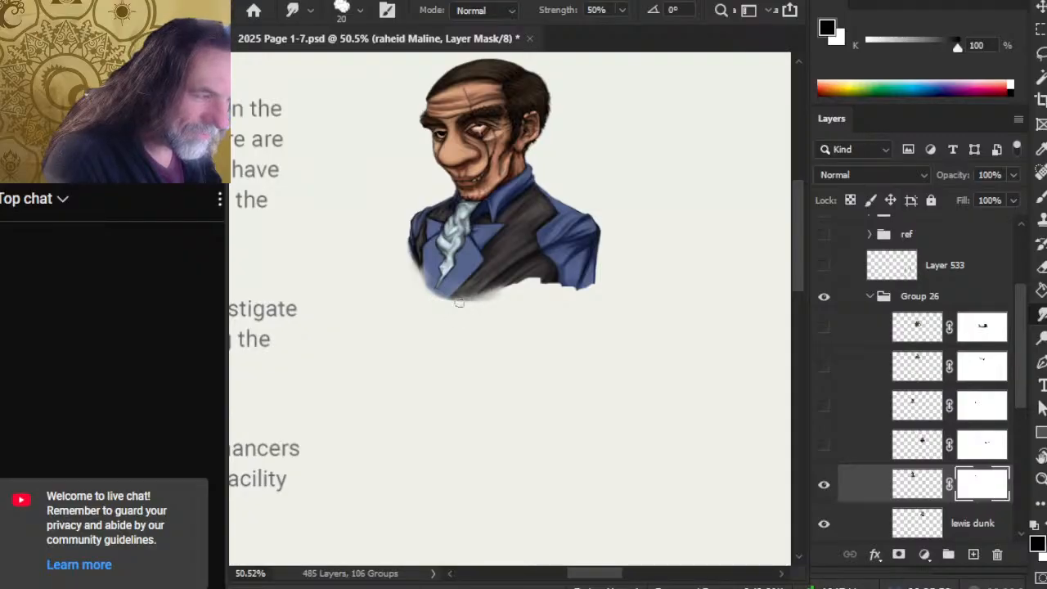
# - Retouch the jacket's lower edge below the tie on the mask, switching to a hard round 25 px brush
pyautogui.press('b')
pyautogui.moveTo(495, 299)
pyautogui.mouseDown()
pyautogui.moveTo(444, 311)
pyautogui.moveTo(498, 295)
pyautogui.moveTo(472, 291)
pyautogui.moveTo(482, 291)
pyautogui.moveTo(448, 312)
pyautogui.moveTo(460, 311)
pyautogui.mouseUp()
pyautogui.press('r')
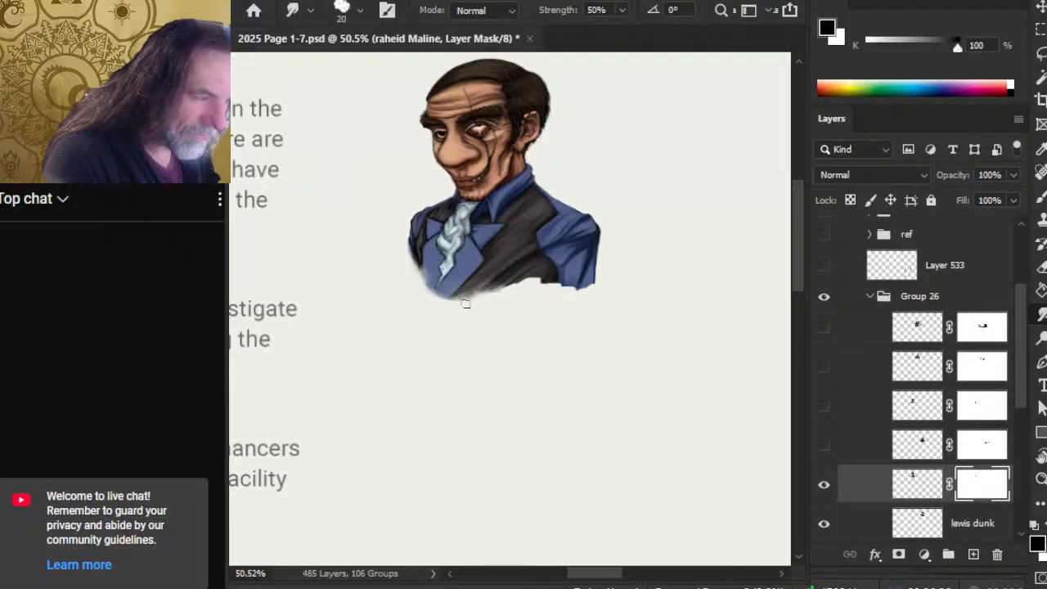
pyautogui.press('b')
pyautogui.rightClick(428, 322)
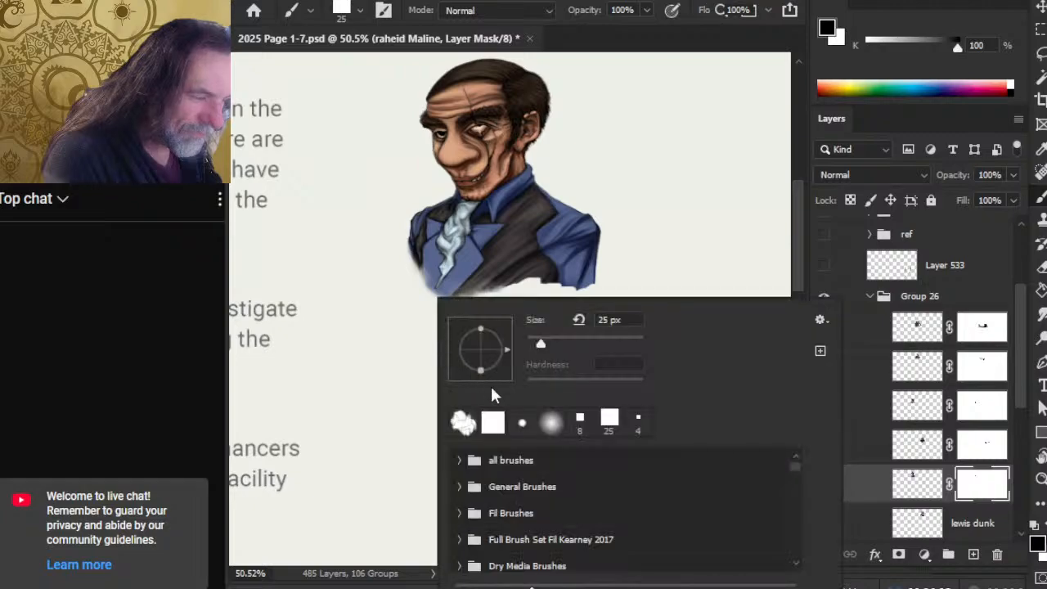
pyautogui.click(522, 434)
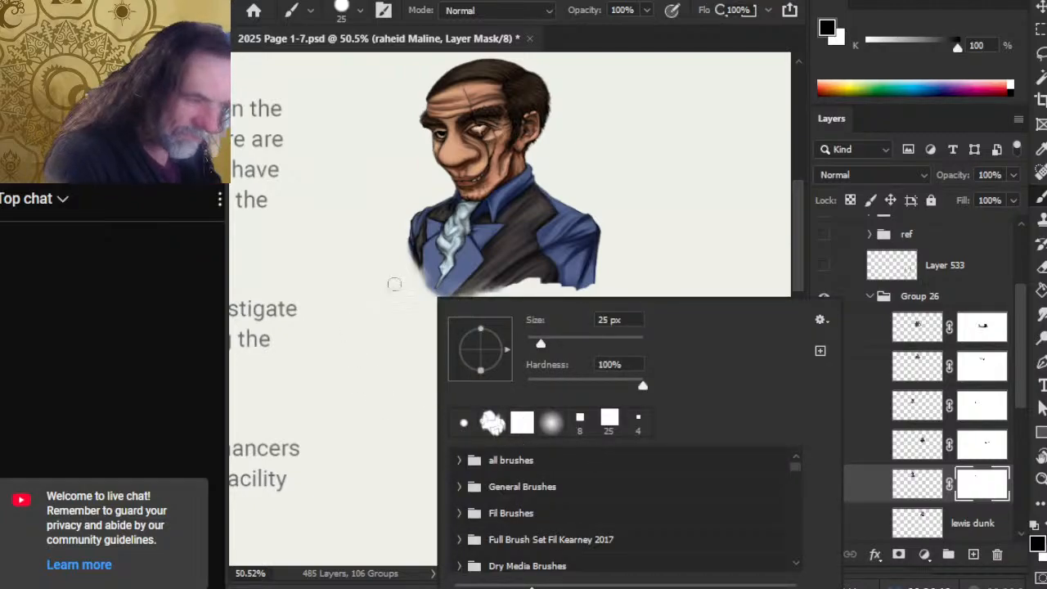
pyautogui.click(424, 325)
# - Smudge the mask at size 20 along the whole jacket hem and the outer edge of the arm beside the tie
pyautogui.press('r')
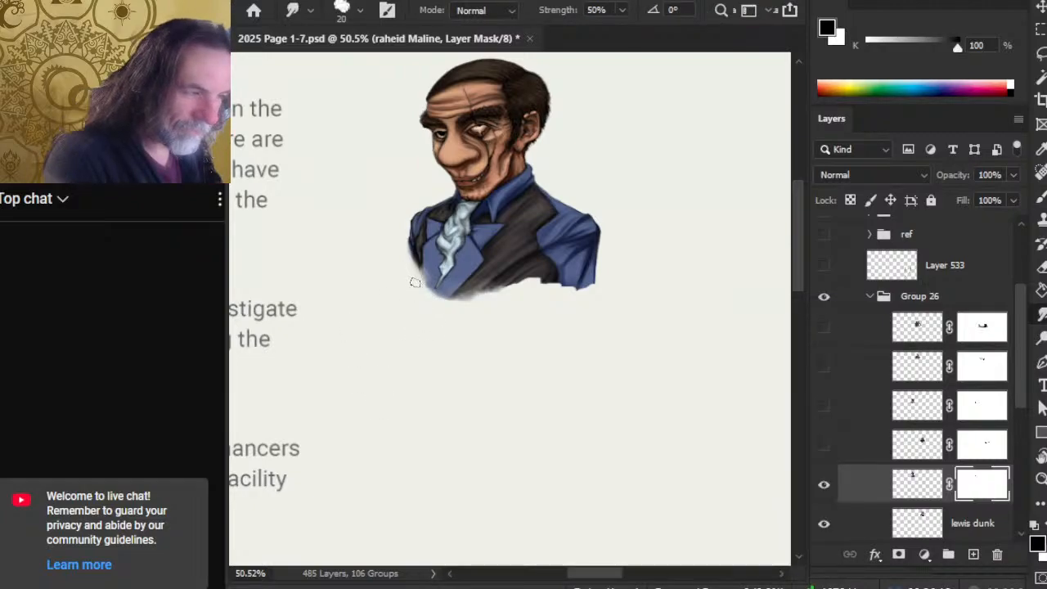
pyautogui.moveTo(475, 296)
pyautogui.mouseDown()
pyautogui.moveTo(541, 262)
pyautogui.moveTo(489, 279)
pyautogui.moveTo(506, 263)
pyautogui.moveTo(472, 305)
pyautogui.moveTo(443, 309)
pyautogui.moveTo(484, 275)
pyautogui.moveTo(446, 311)
pyautogui.mouseUp()
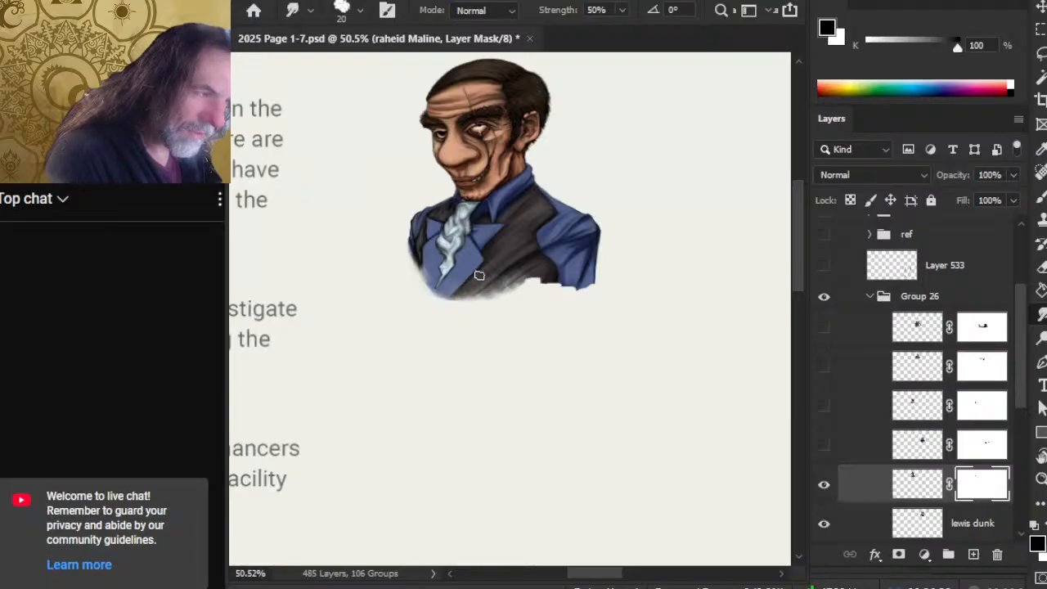
pyautogui.moveTo(479, 276)
pyautogui.mouseDown()
pyautogui.moveTo(455, 298)
pyautogui.moveTo(495, 289)
pyautogui.moveTo(472, 307)
pyautogui.moveTo(544, 264)
pyautogui.moveTo(580, 292)
pyautogui.moveTo(542, 278)
pyautogui.moveTo(551, 263)
pyautogui.moveTo(548, 272)
pyautogui.moveTo(560, 261)
pyautogui.moveTo(567, 269)
pyautogui.moveTo(545, 271)
pyautogui.moveTo(553, 252)
pyautogui.moveTo(520, 269)
pyautogui.moveTo(462, 272)
pyautogui.moveTo(537, 278)
pyautogui.moveTo(503, 301)
pyautogui.moveTo(556, 267)
pyautogui.moveTo(533, 270)
pyautogui.moveTo(520, 277)
pyautogui.moveTo(576, 278)
pyautogui.mouseUp()
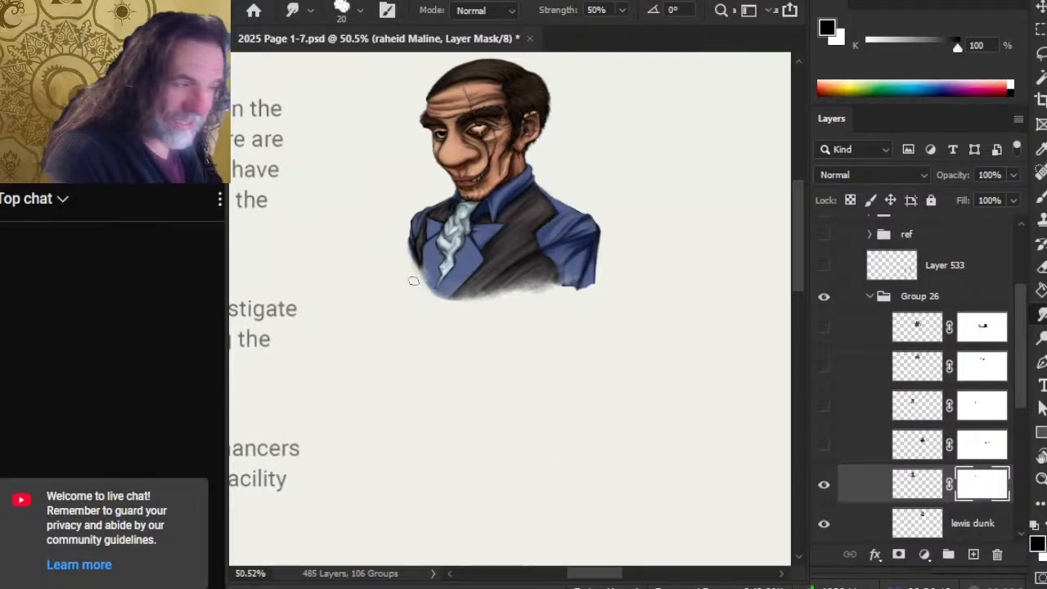
pyautogui.moveTo(413, 280)
pyautogui.mouseDown()
pyautogui.moveTo(405, 231)
pyautogui.moveTo(410, 268)
pyautogui.moveTo(414, 253)
pyautogui.moveTo(431, 276)
pyautogui.moveTo(423, 252)
pyautogui.moveTo(431, 290)
pyautogui.mouseUp()
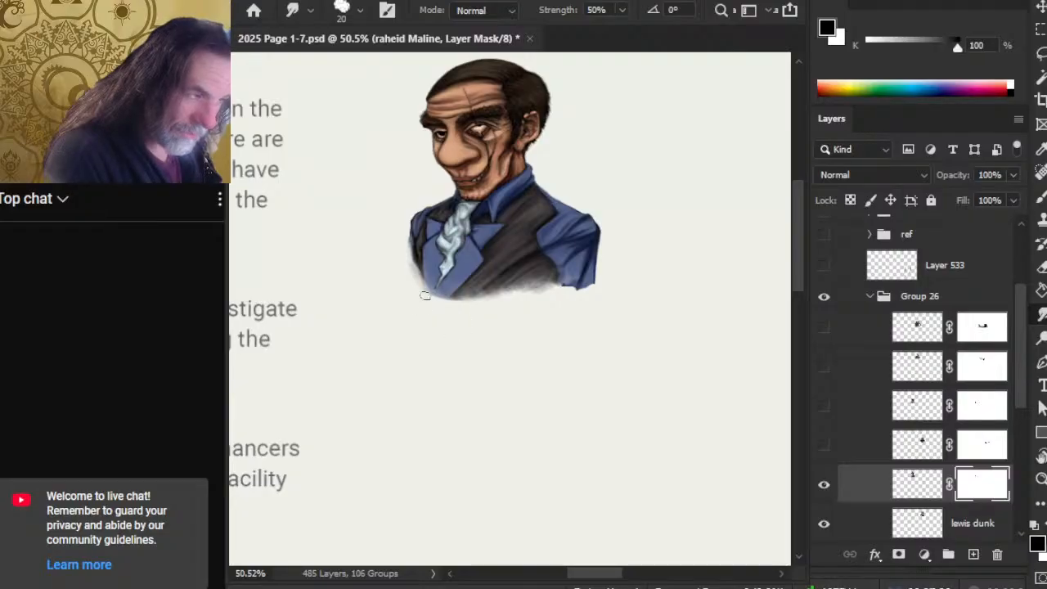
pyautogui.moveTo(412, 283); pyautogui.dragTo(401, 233)
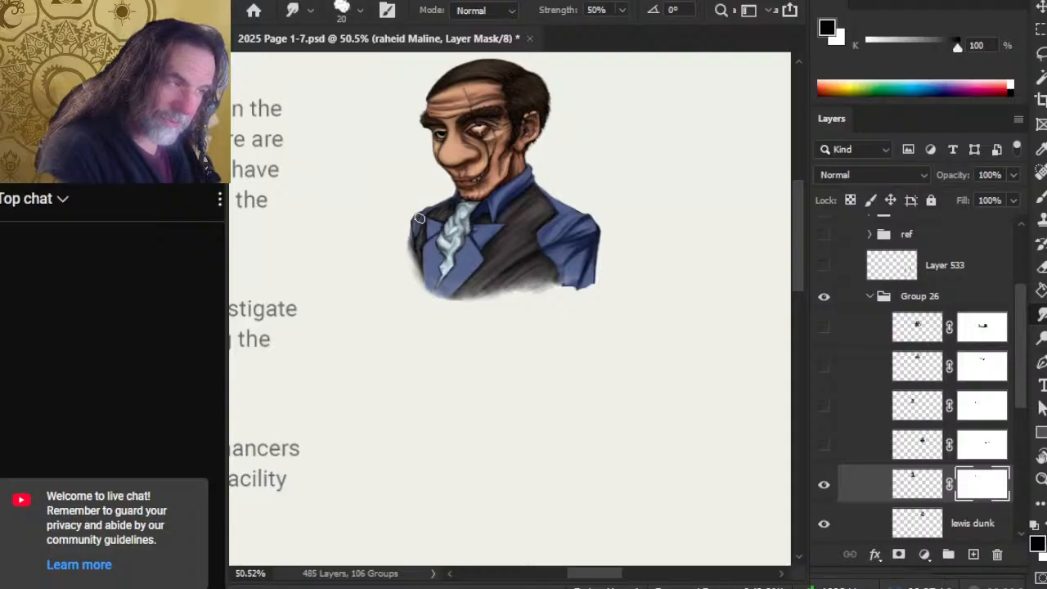
pyautogui.moveTo(419, 218); pyautogui.dragTo(424, 269)
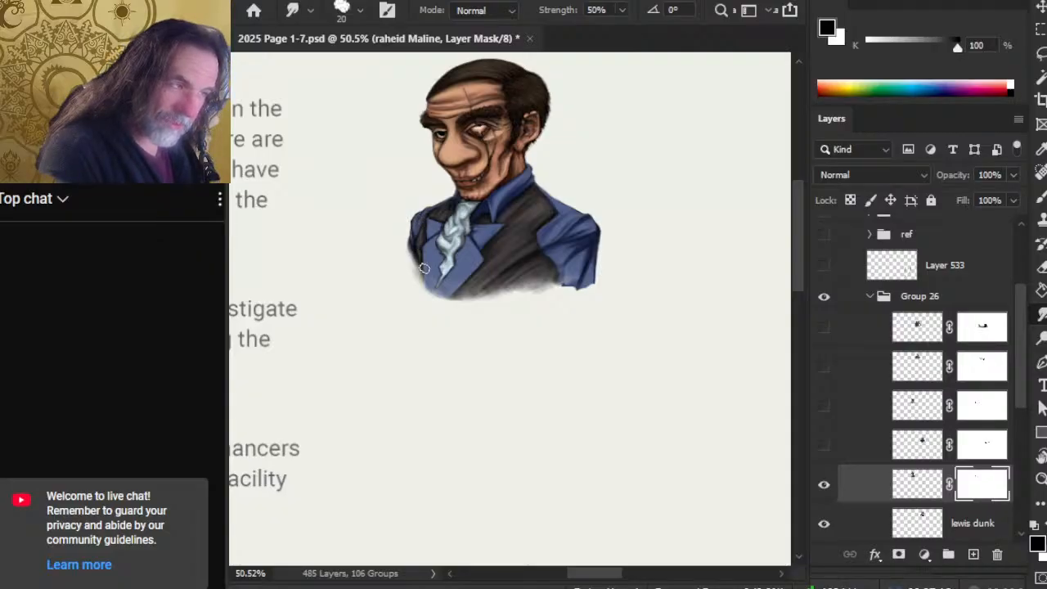
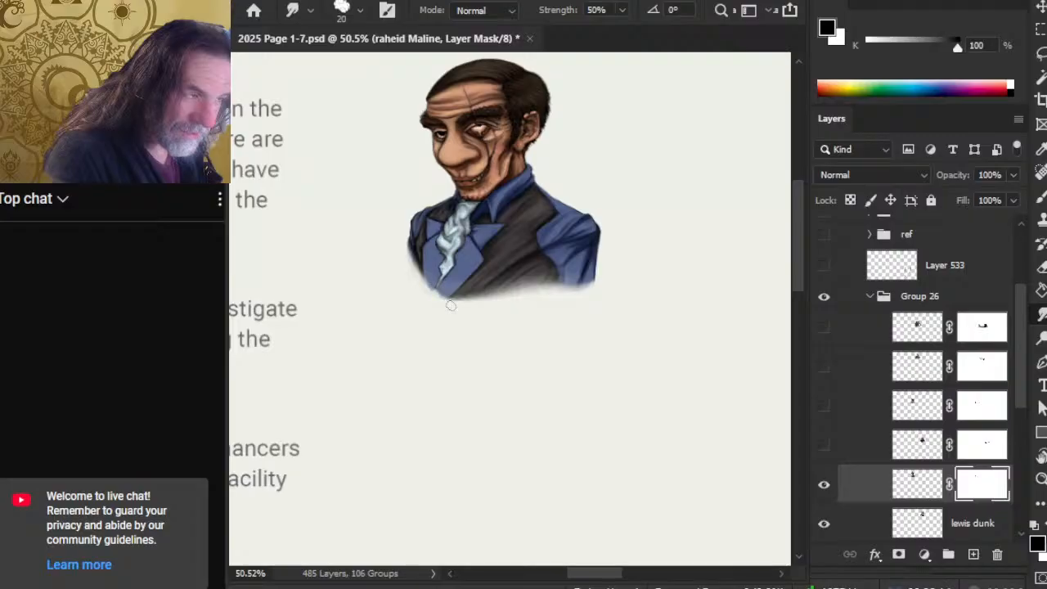
# - Check the portrait at reduced scale, identify the white-bearded man's layer by toggling its visibility, and add a layer mask to it
pyautogui.press('z')
pyautogui.moveTo(569, 335); pyautogui.dragTo(493, 376)
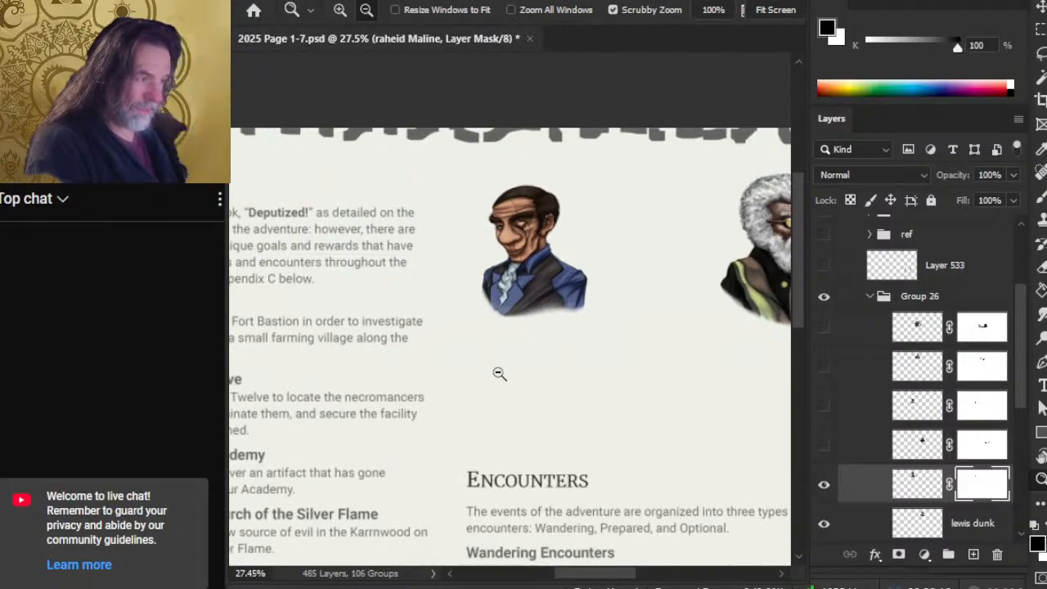
pyautogui.moveTo(708, 409); pyautogui.dragTo(578, 352)
pyautogui.click(824, 523)
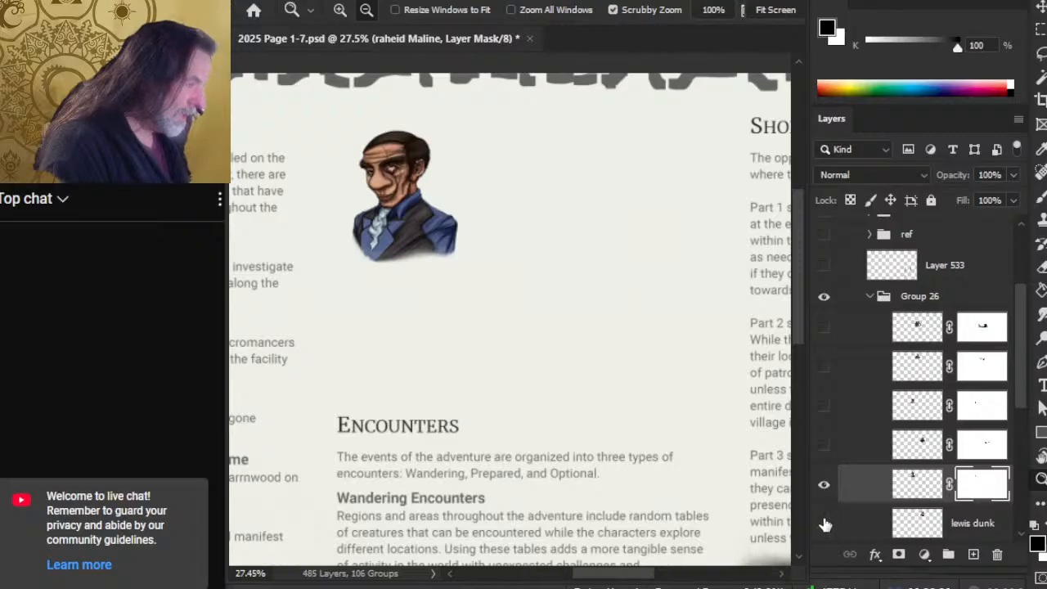
pyautogui.click(824, 524)
pyautogui.click(916, 524)
pyautogui.click(898, 555)
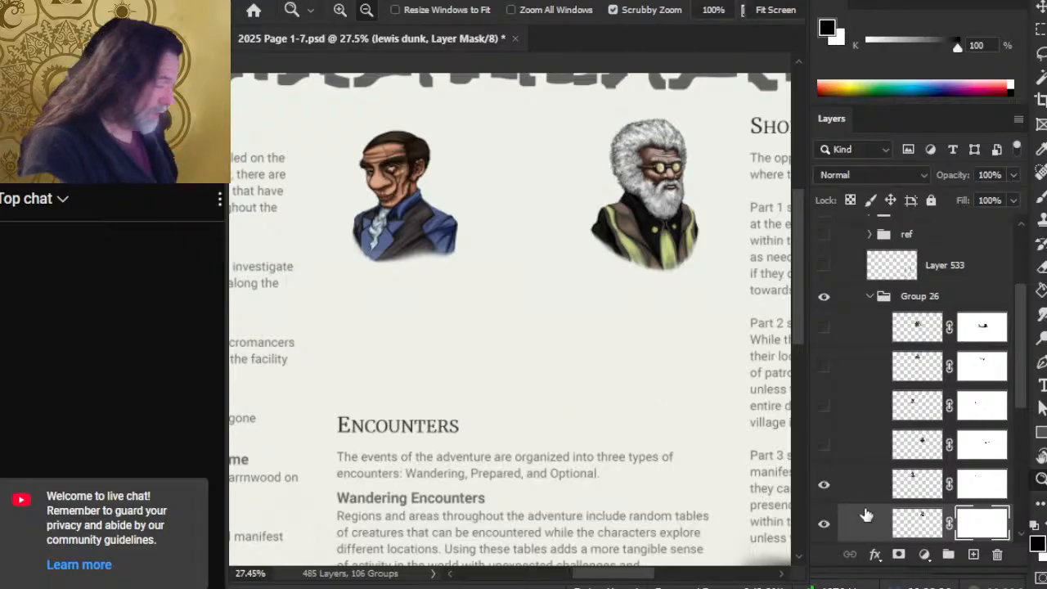
# - Return to the blue-suited man's mask and soften the lower corner of the far sleeve with the size 20 smudge
pyautogui.click(968, 490)
pyautogui.moveTo(454, 268); pyautogui.dragTo(505, 269)
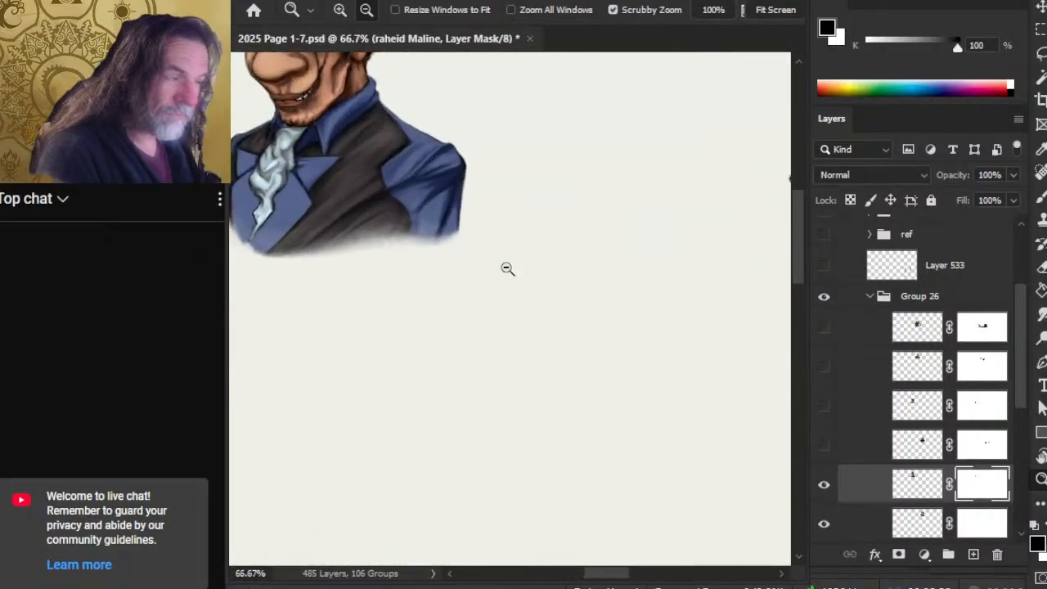
pyautogui.press('r')
pyautogui.moveTo(457, 243); pyautogui.dragTo(450, 202)
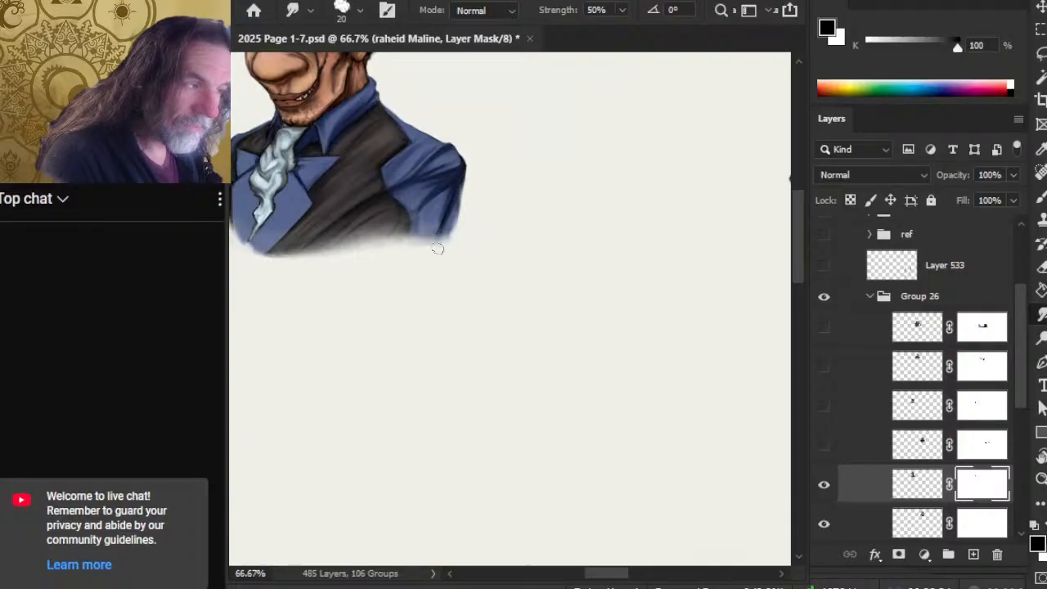
pyautogui.moveTo(437, 249); pyautogui.dragTo(442, 229)
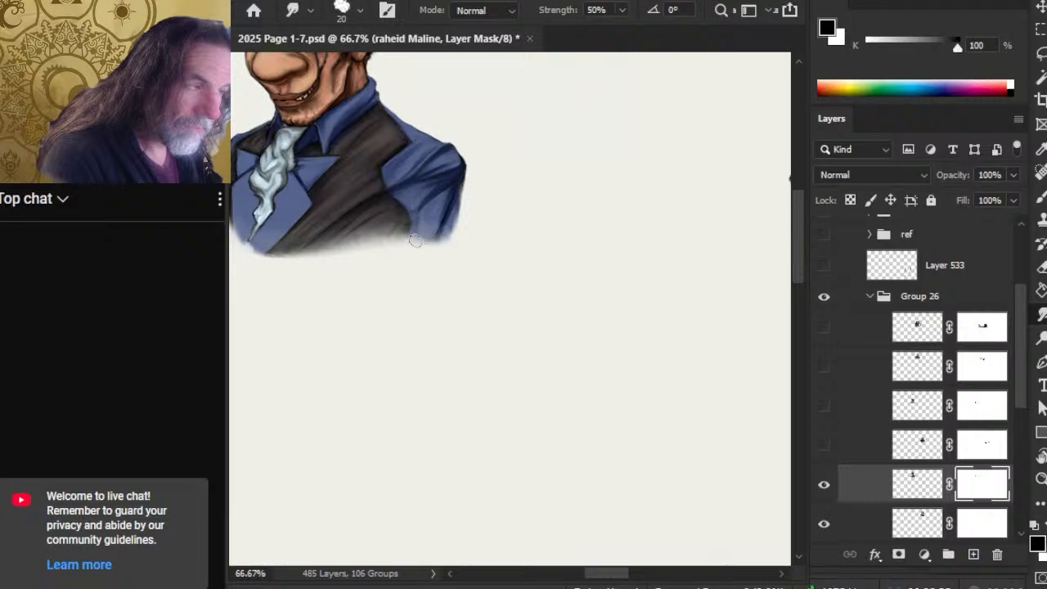
pyautogui.moveTo(415, 240); pyautogui.dragTo(445, 246)
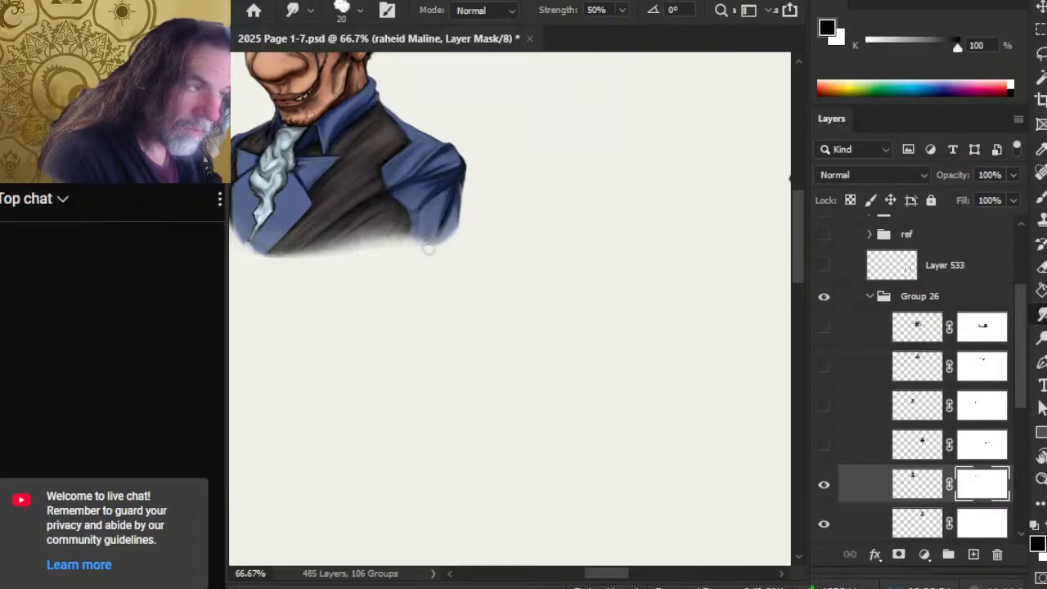
# - Set the smudge to size 25 and 20% strength, and blend the far sleeve's bottom edge
pyautogui.press('[')
pyautogui.press('3')
pyautogui.press('4')
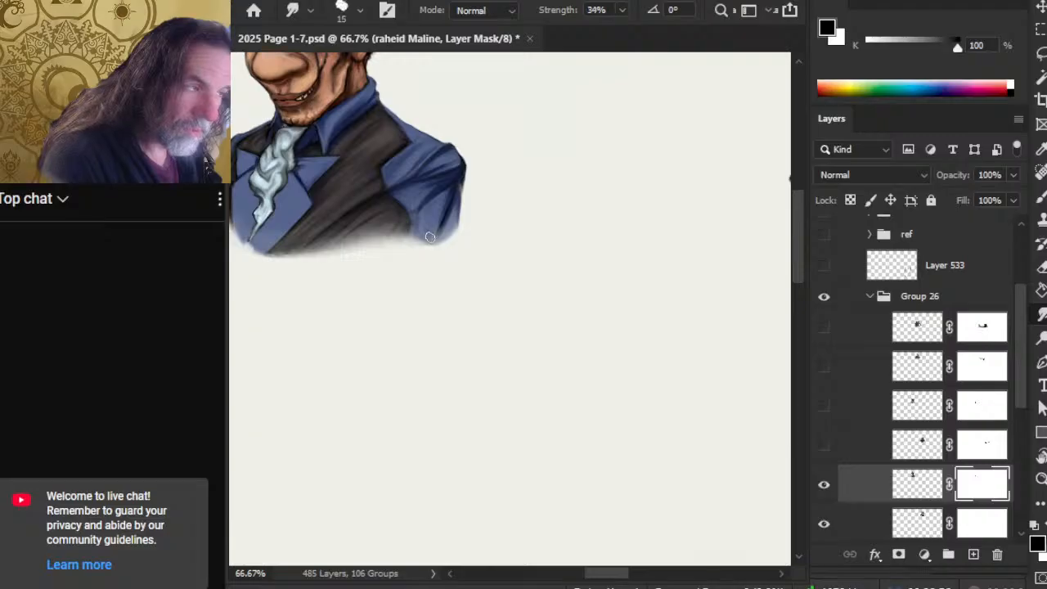
pyautogui.press(']')
pyautogui.press(']')
pyautogui.press(']')
pyautogui.press('2')
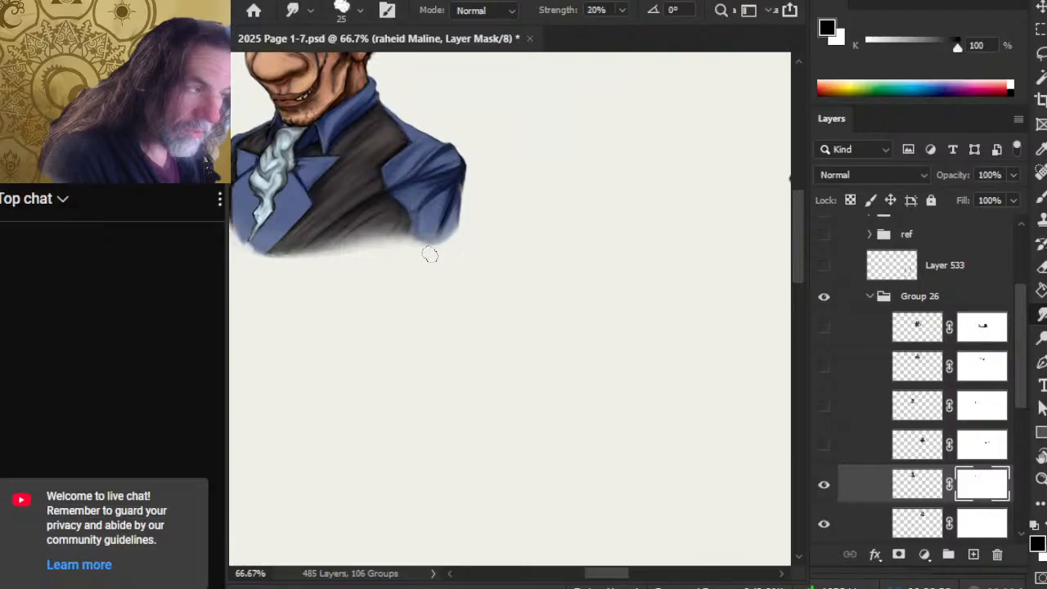
pyautogui.moveTo(443, 247)
pyautogui.mouseDown()
pyautogui.moveTo(421, 244)
pyautogui.moveTo(437, 248)
pyautogui.mouseUp()
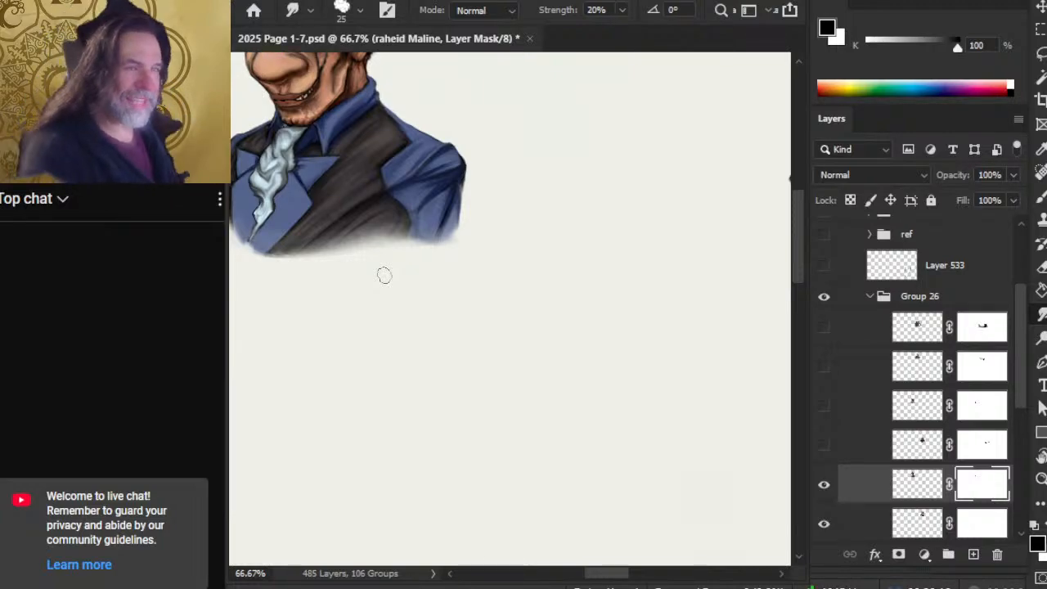
# - Trim the outer lower corner of the blue suit's far sleeve on the mask with the brush
pyautogui.moveTo(455, 319); pyautogui.dragTo(565, 346)
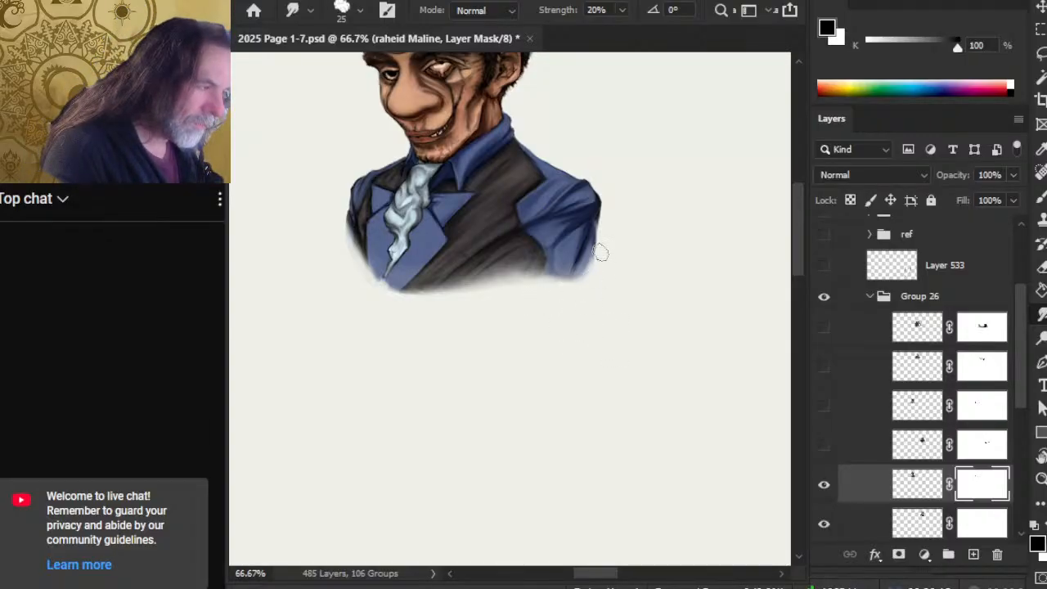
pyautogui.press('b')
pyautogui.moveTo(598, 271)
pyautogui.mouseDown()
pyautogui.moveTo(600, 255)
pyautogui.moveTo(587, 282)
pyautogui.mouseUp()
# - Blend the jacket's bottom edge directly below the tie with a size 20 smudge at 20% strength
pyautogui.press('r')
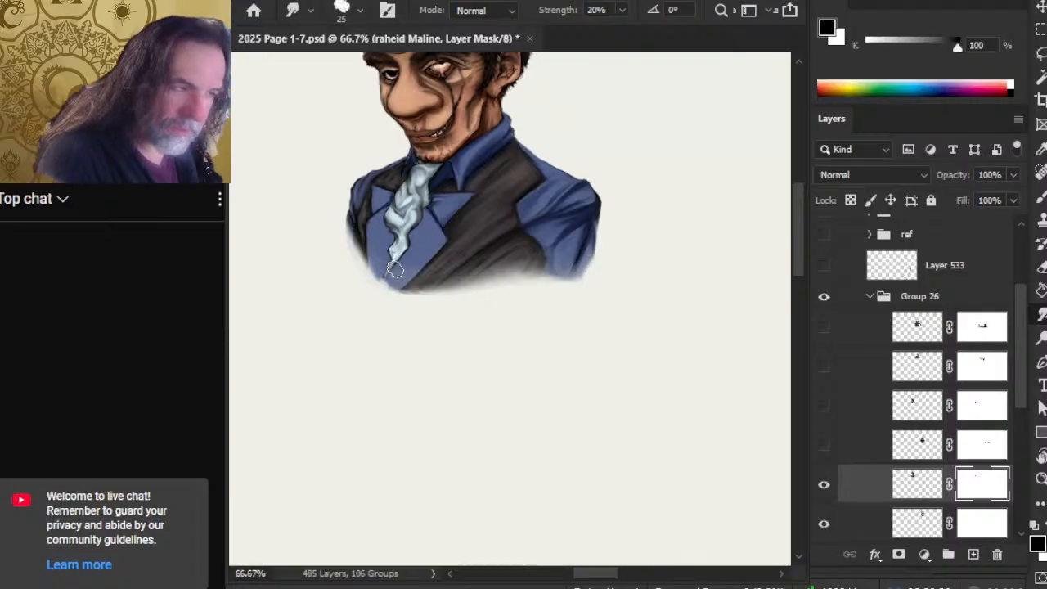
pyautogui.press('[')
pyautogui.moveTo(394, 300); pyautogui.dragTo(390, 289)
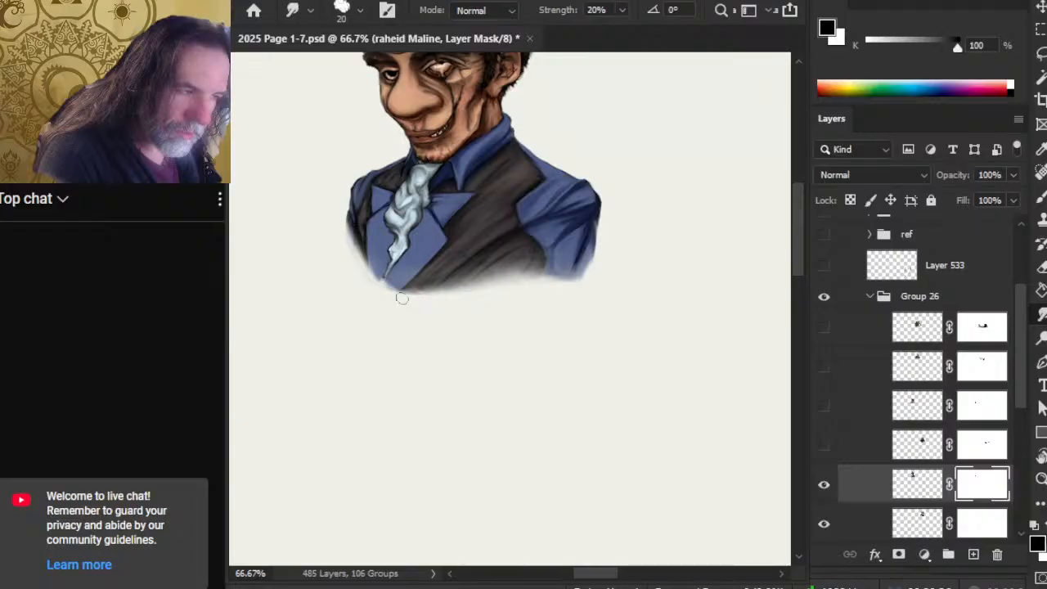
pyautogui.moveTo(399, 296); pyautogui.dragTo(391, 287)
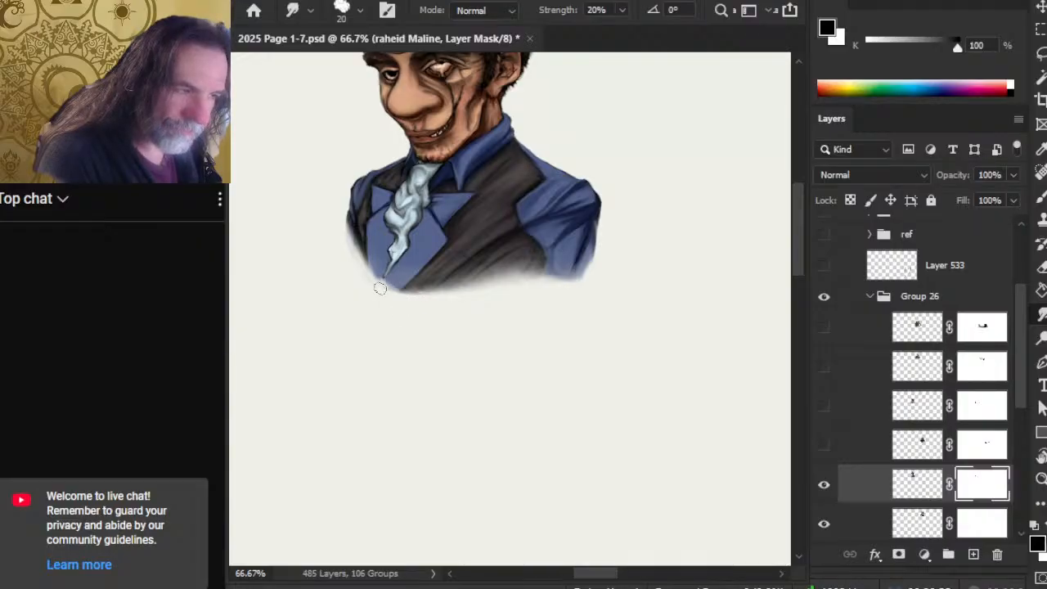
# - Soften the blue jacket's near sleeve and lower front edge on the mask with the size 20 smudge at 20% strength
pyautogui.moveTo(365, 237)
pyautogui.mouseDown()
pyautogui.moveTo(395, 308)
pyautogui.moveTo(399, 267)
pyautogui.moveTo(402, 315)
pyautogui.mouseUp()
pyautogui.moveTo(403, 273)
pyautogui.mouseDown()
pyautogui.moveTo(390, 308)
pyautogui.moveTo(403, 315)
pyautogui.moveTo(387, 297)
pyautogui.moveTo(403, 320)
pyautogui.mouseUp()
pyautogui.press('b')
pyautogui.press('r')
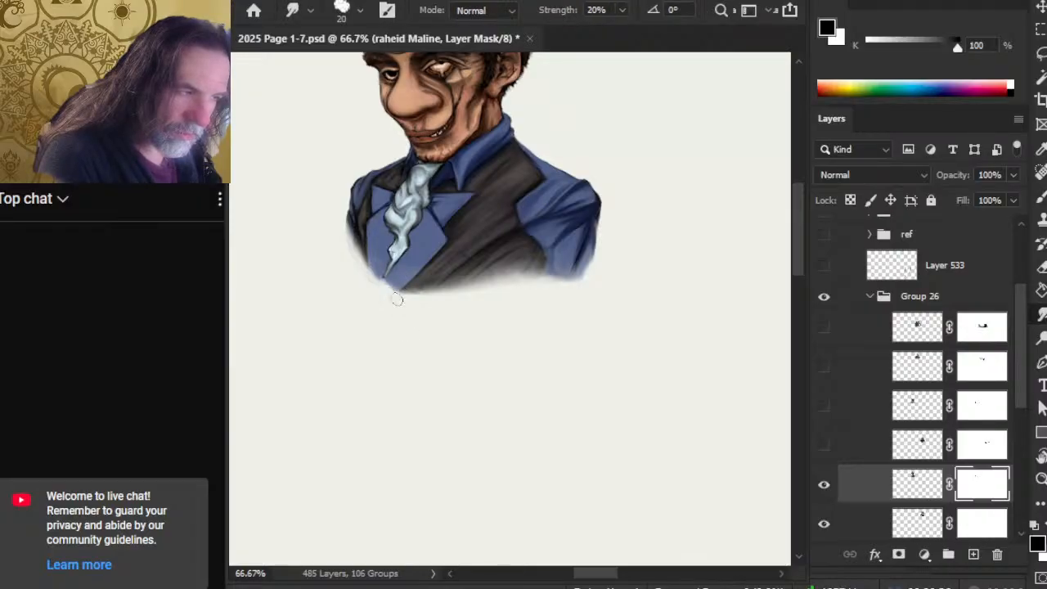
pyautogui.moveTo(383, 270)
pyautogui.mouseDown()
pyautogui.moveTo(352, 229)
pyautogui.moveTo(369, 262)
pyautogui.moveTo(348, 249)
pyautogui.moveTo(346, 227)
pyautogui.moveTo(344, 245)
pyautogui.moveTo(342, 207)
pyautogui.mouseUp()
pyautogui.moveTo(342, 243); pyautogui.dragTo(341, 190)
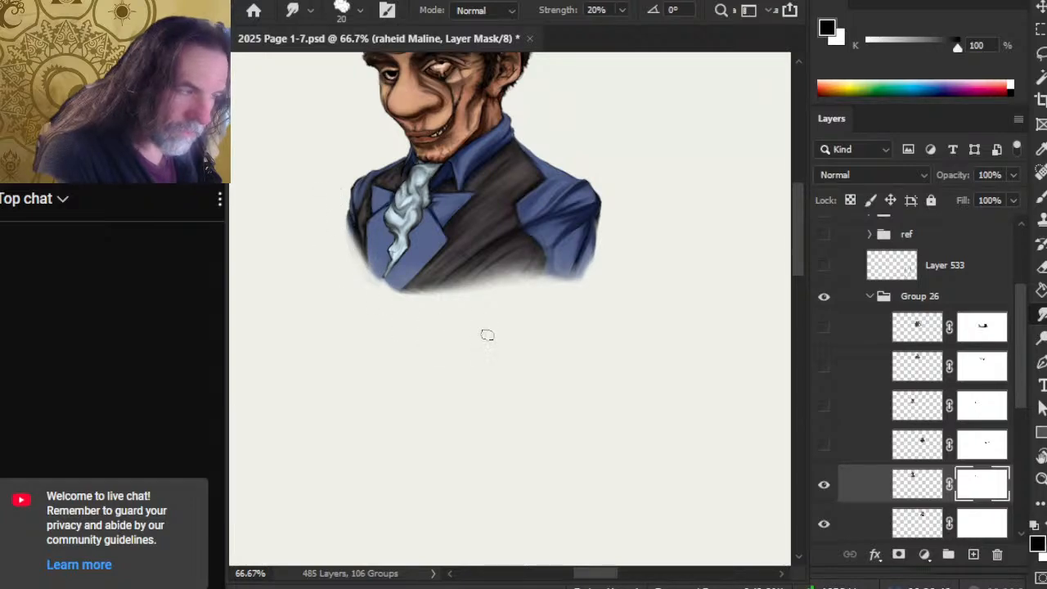
pyautogui.moveTo(437, 269); pyautogui.dragTo(391, 302)
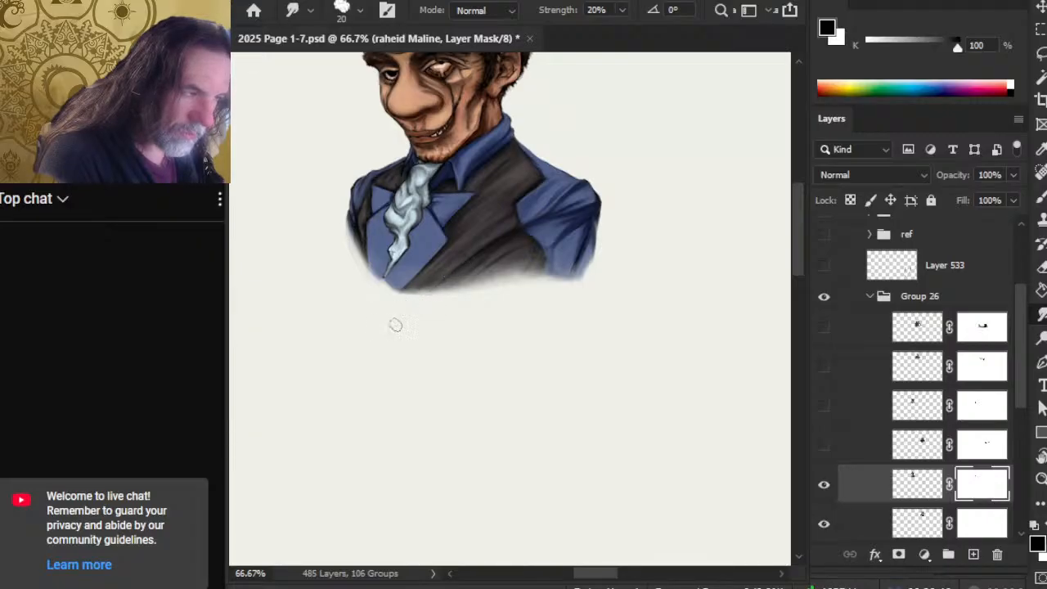
# - Trim the tip of the blue lapel below the tie with the size 25 brush and blend it with the size 20 smudge
pyautogui.press('b')
pyautogui.press('r')
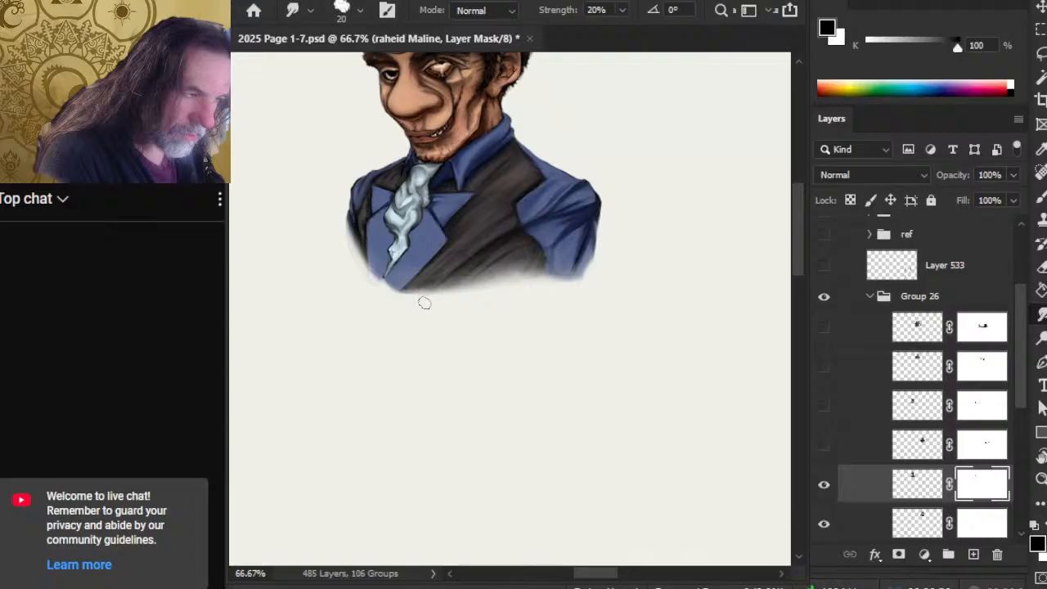
pyautogui.press('b')
pyautogui.moveTo(423, 303)
pyautogui.mouseDown()
pyautogui.moveTo(414, 300)
pyautogui.moveTo(428, 273)
pyautogui.mouseUp()
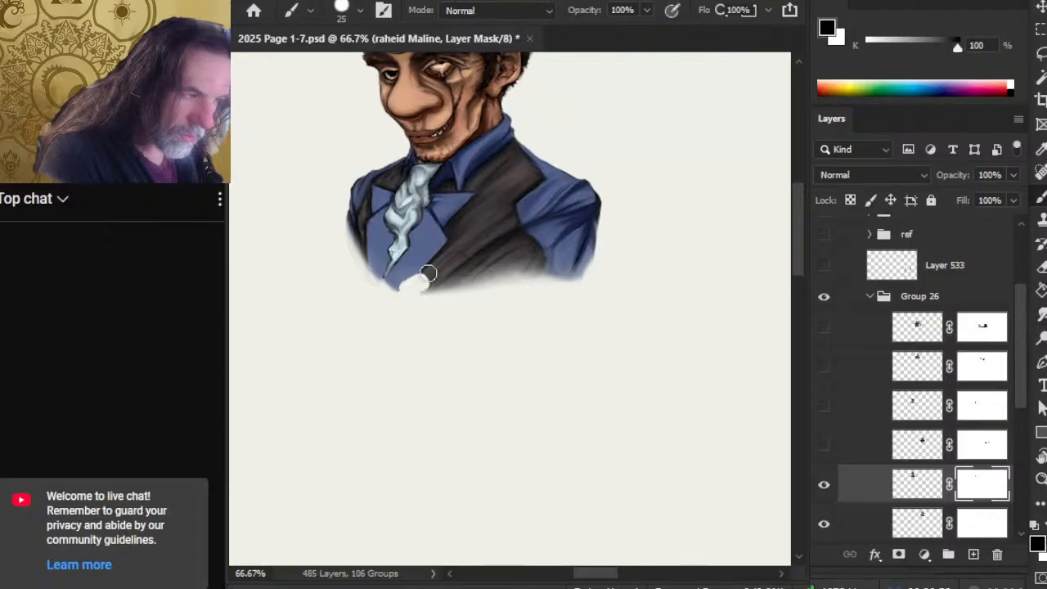
pyautogui.press('r')
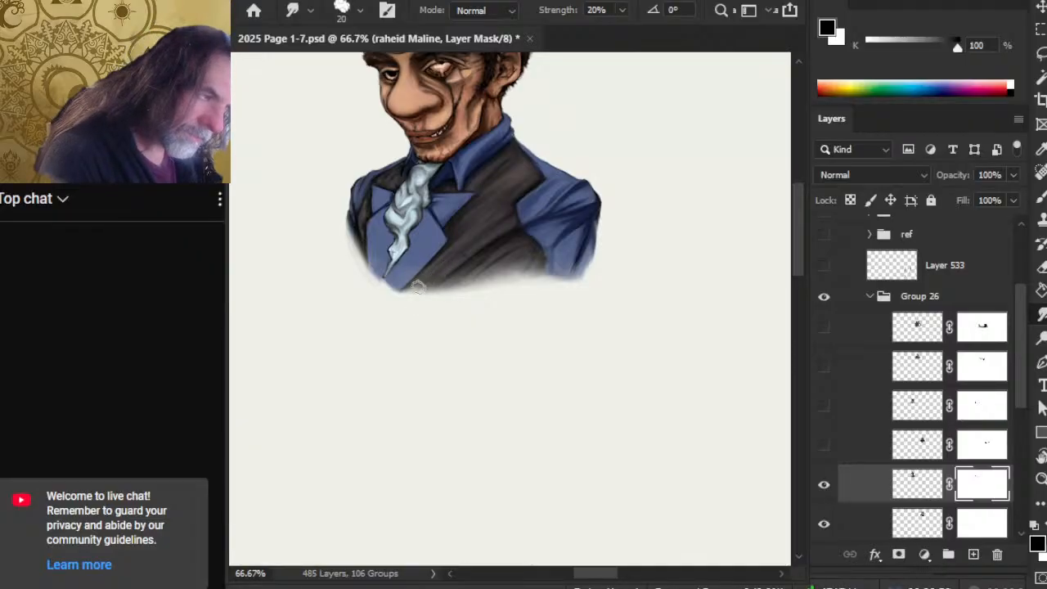
# - Compare the blue-suited portrait with its layer mask disabled and enabled, and check it against the bearded man's portrait
pyautogui.press('z')
pyautogui.moveTo(519, 369); pyautogui.dragTo(444, 351)
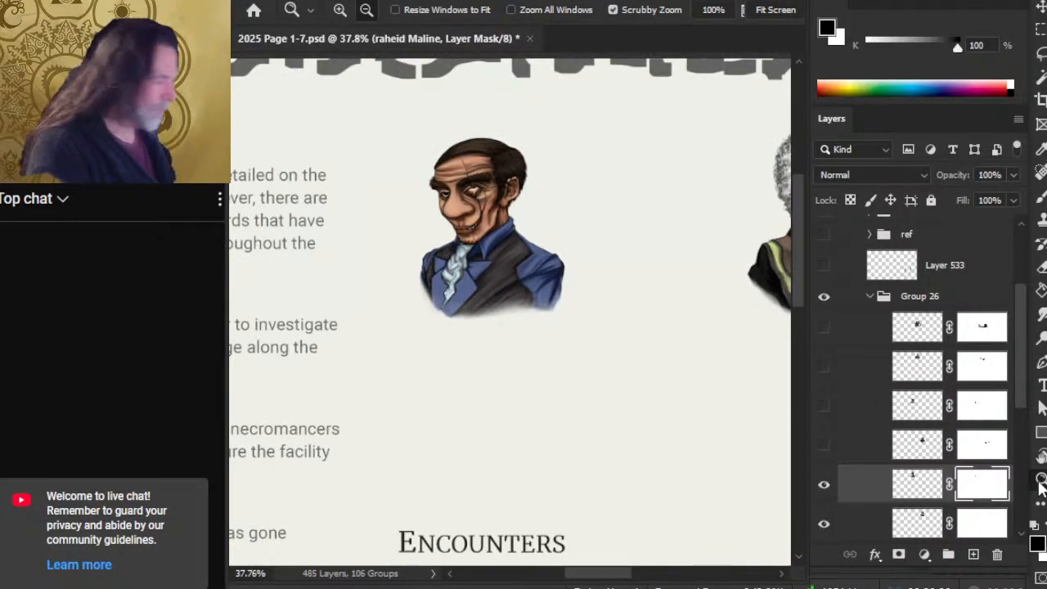
pyautogui.click(920, 525)
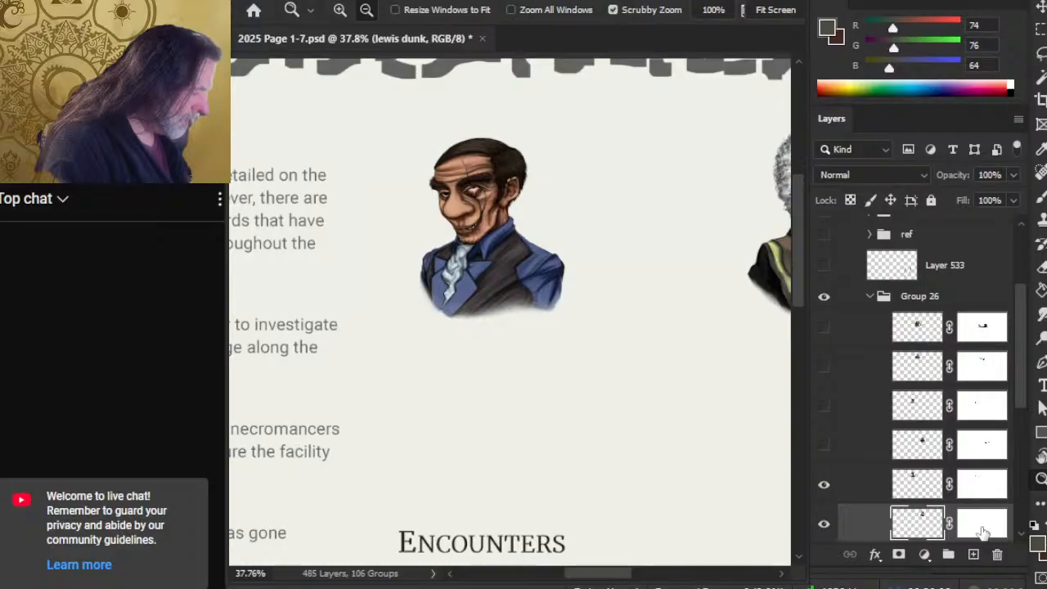
pyautogui.click(877, 495)
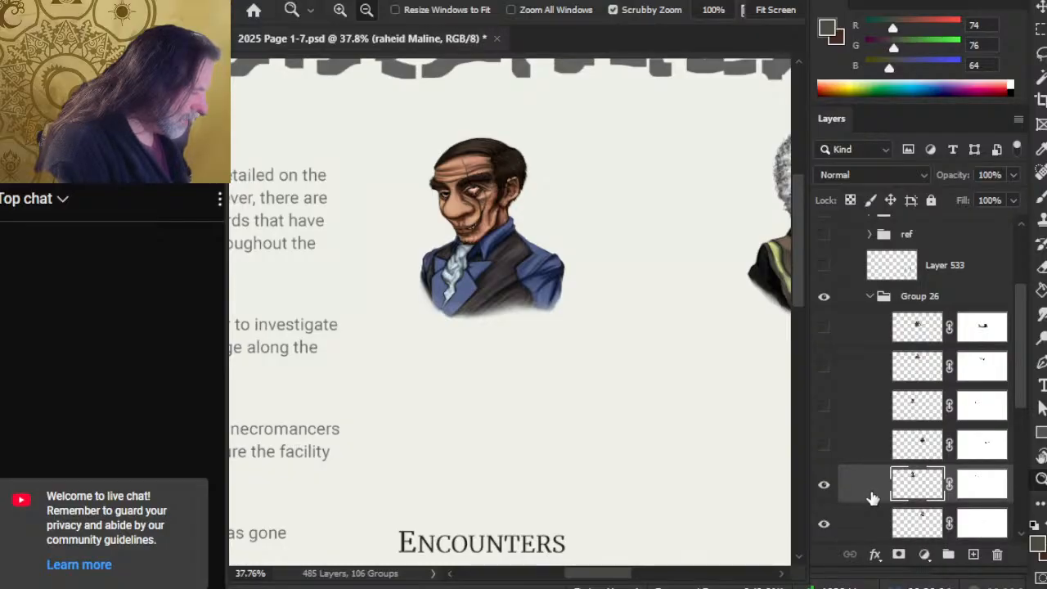
pyautogui.click(824, 486)
pyautogui.click(824, 486)
pyautogui.rightClick(980, 489)
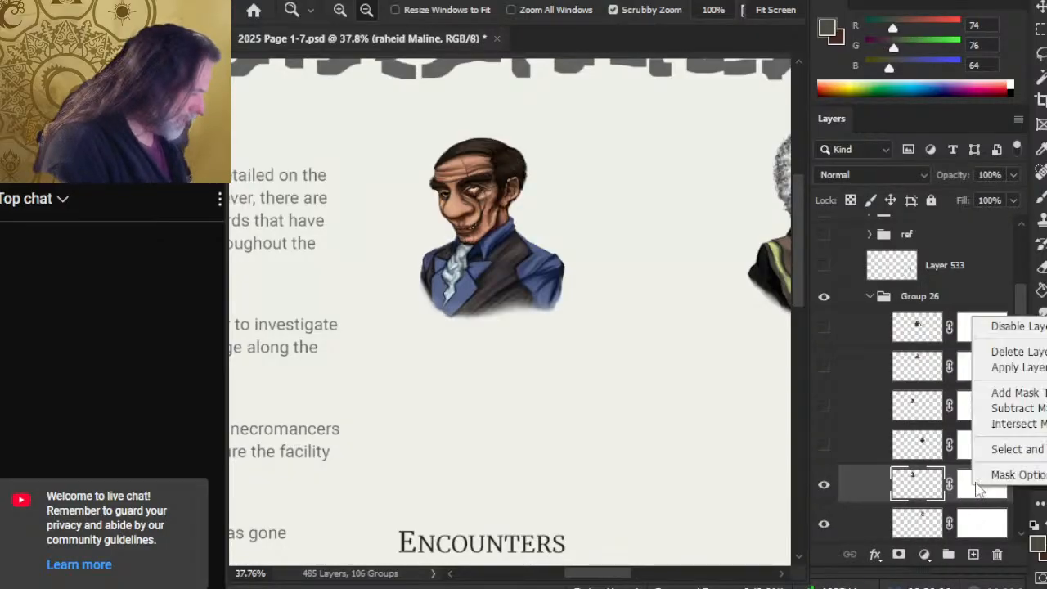
pyautogui.click(1033, 327)
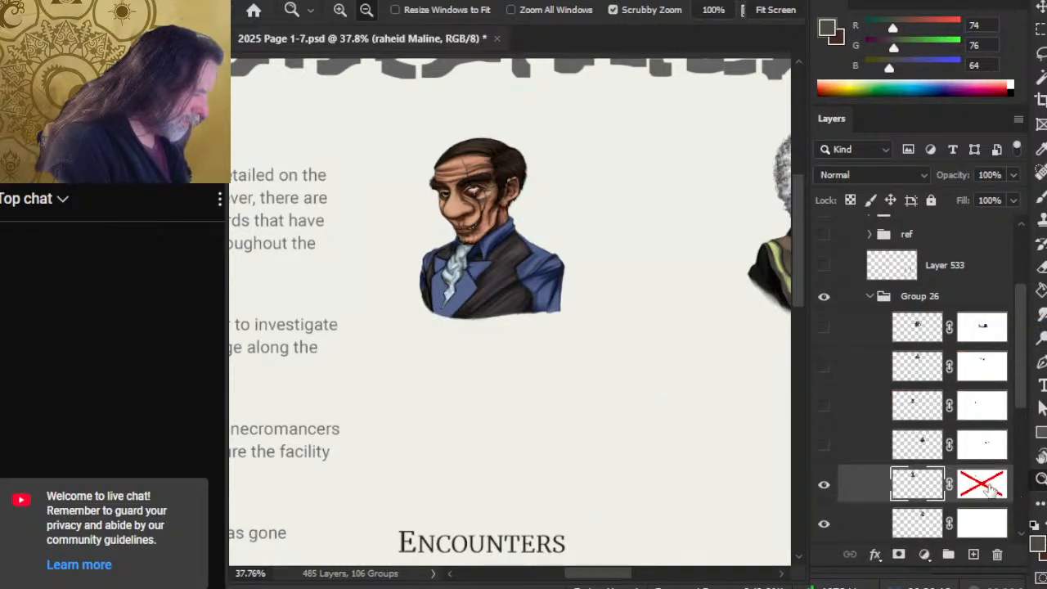
pyautogui.click(990, 489)
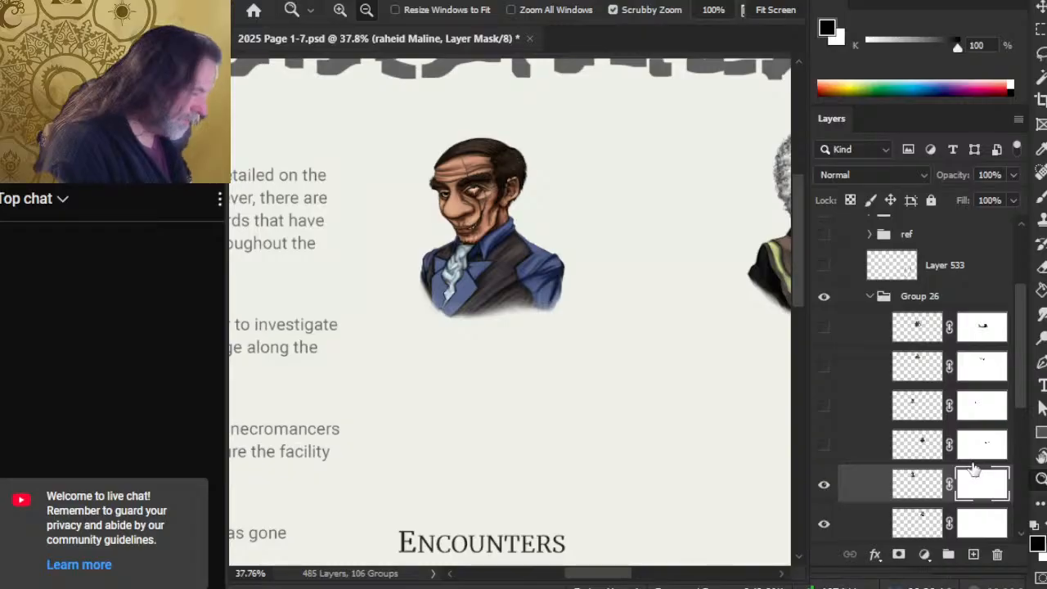
pyautogui.rightClick(976, 484)
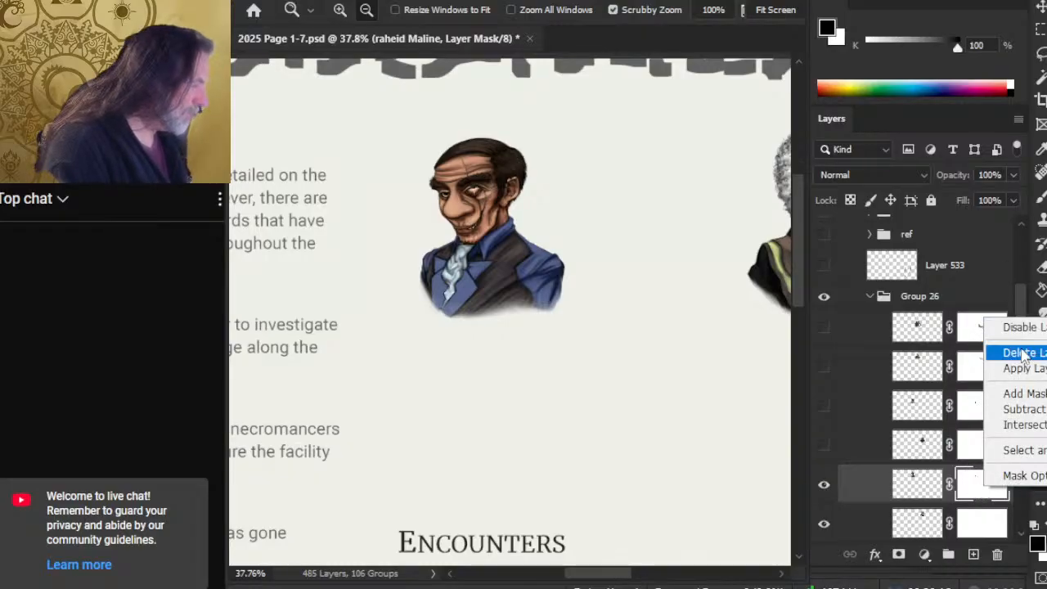
pyautogui.click(1015, 327)
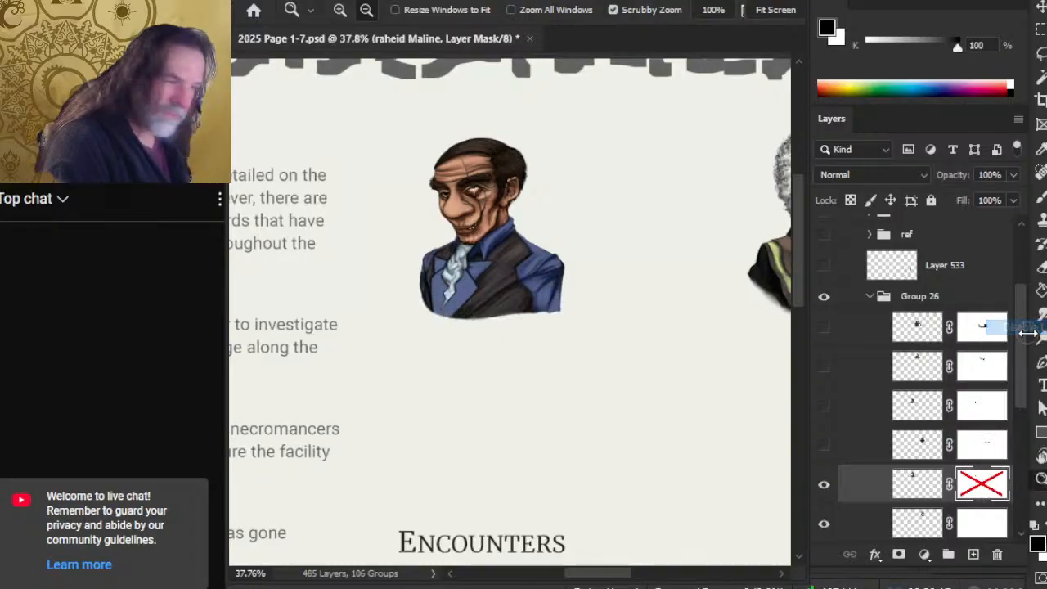
pyautogui.click(984, 493)
pyautogui.press('r')
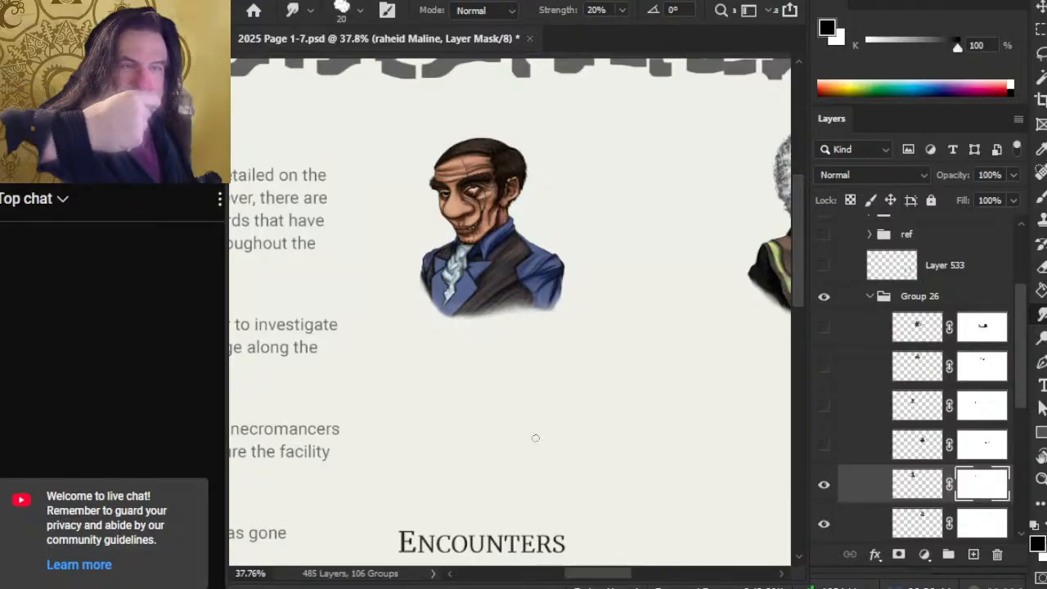
pyautogui.moveTo(630, 463); pyautogui.dragTo(388, 428)
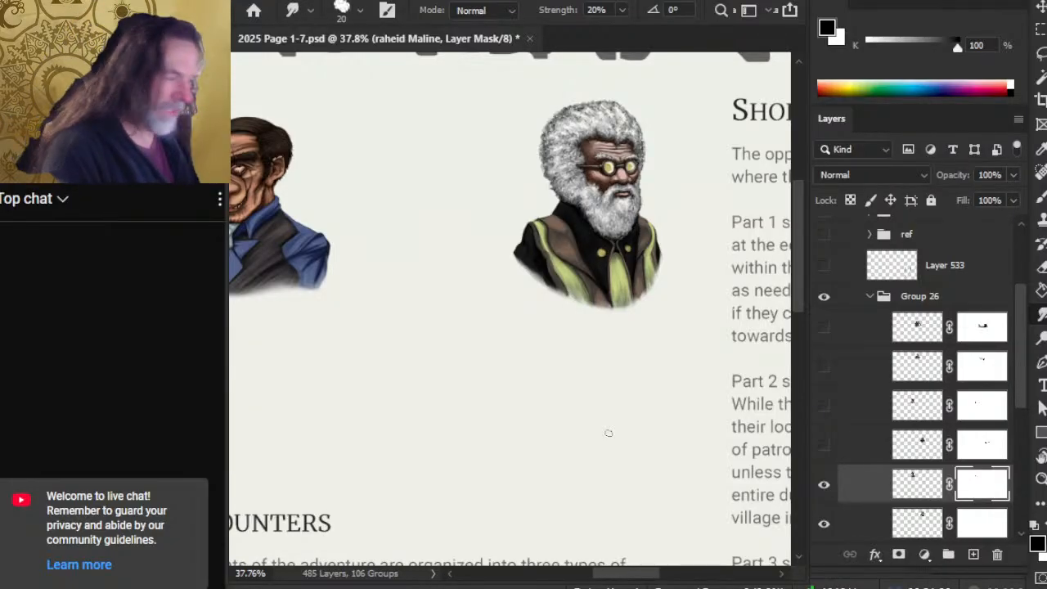
pyautogui.moveTo(459, 391); pyautogui.dragTo(664, 424)
# - Set the smudge size to 15 and blend the jacket's bottom edge around the lapel tip at 20% strength
pyautogui.hotkey('alt', 'space')
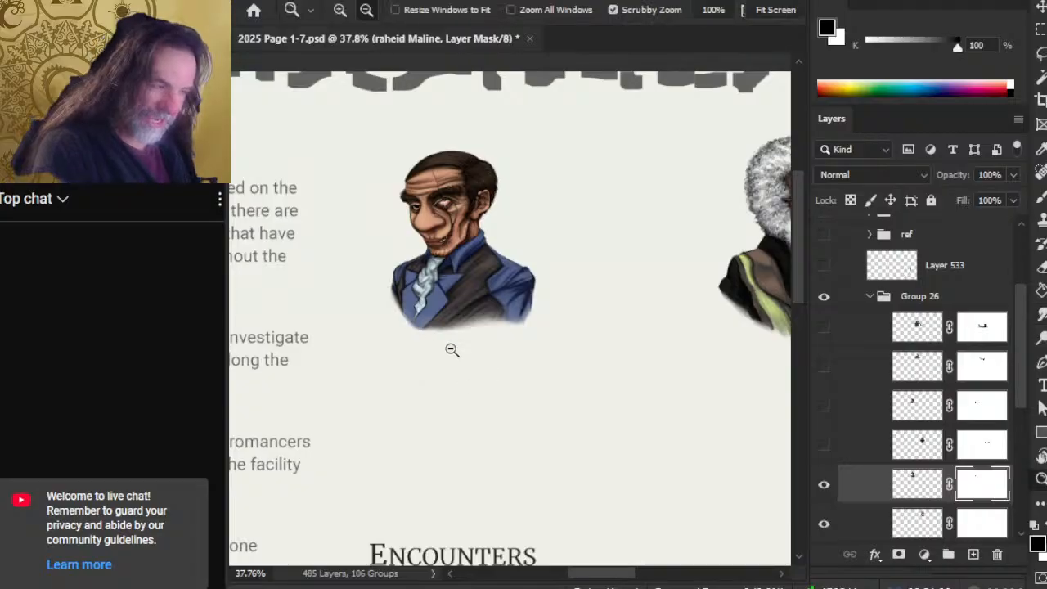
pyautogui.moveTo(452, 350); pyautogui.dragTo(430, 339)
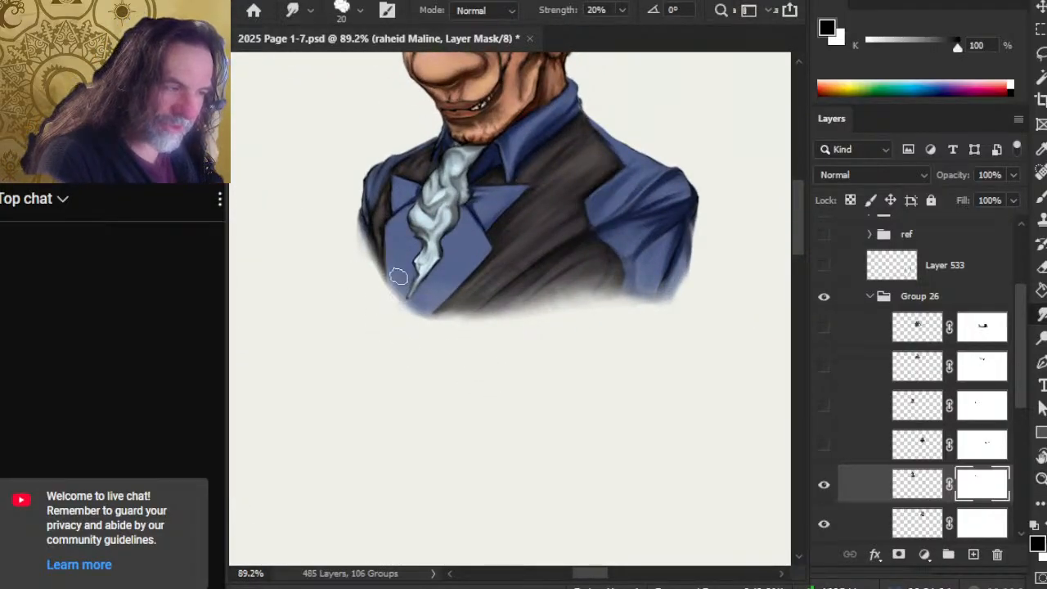
pyautogui.press('[')
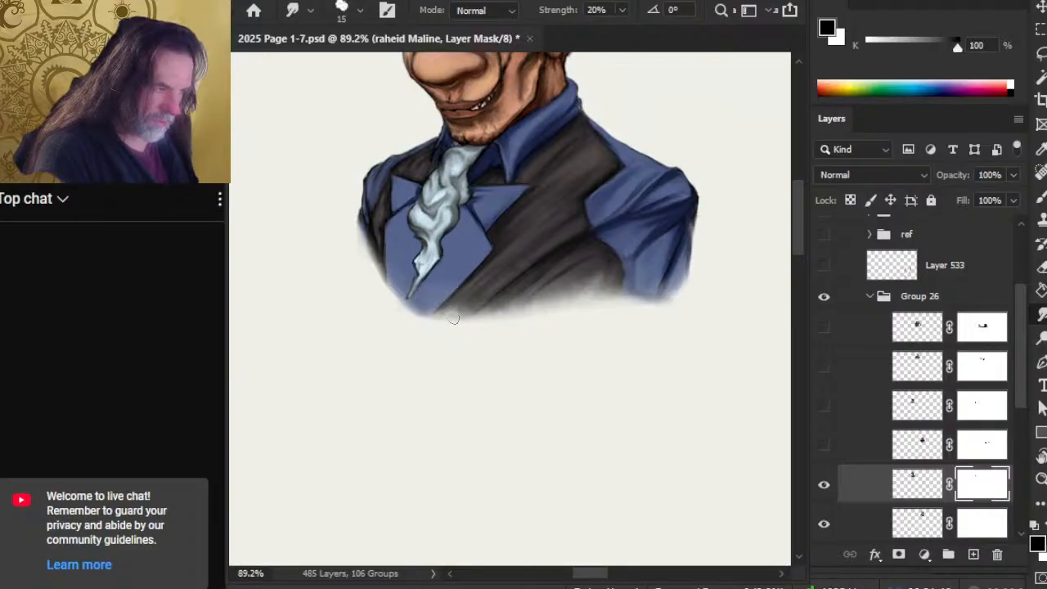
pyautogui.press('b')
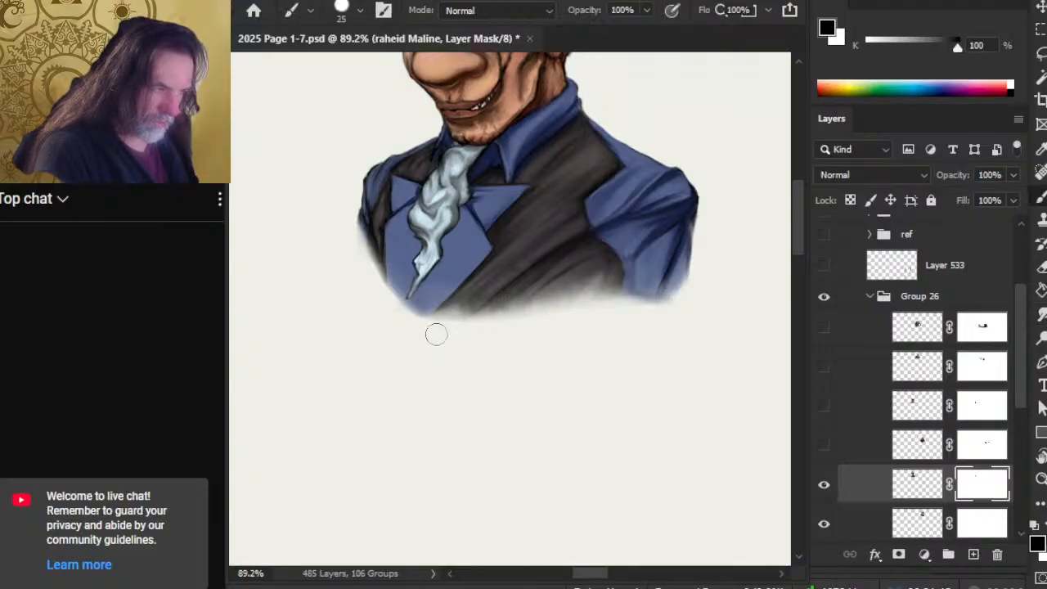
pyautogui.press('r')
pyautogui.moveTo(436, 333)
pyautogui.mouseDown()
pyautogui.moveTo(445, 324)
pyautogui.moveTo(430, 322)
pyautogui.mouseUp()
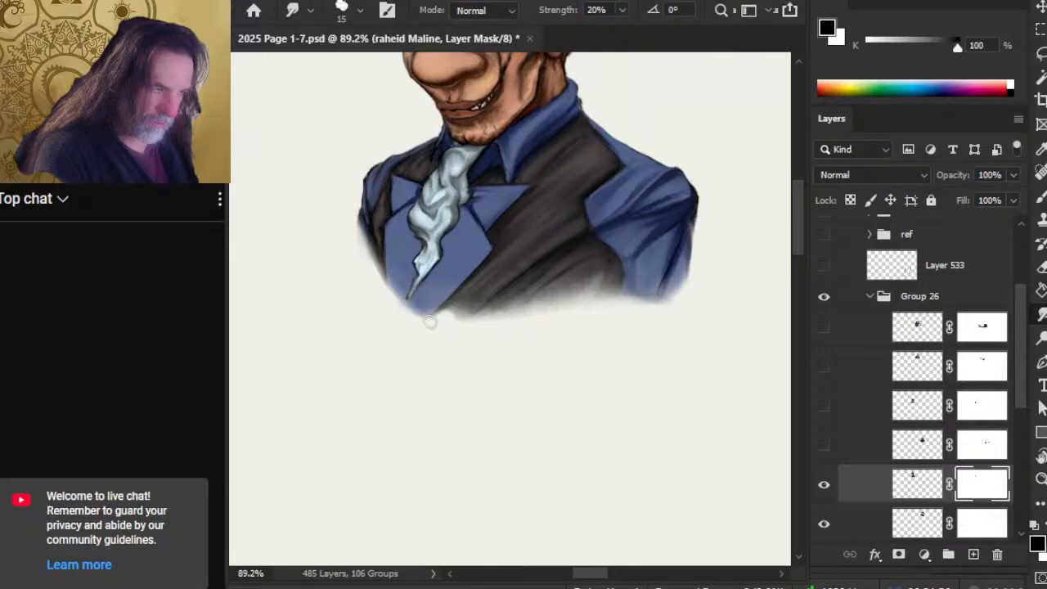
pyautogui.moveTo(472, 292); pyautogui.dragTo(464, 301)
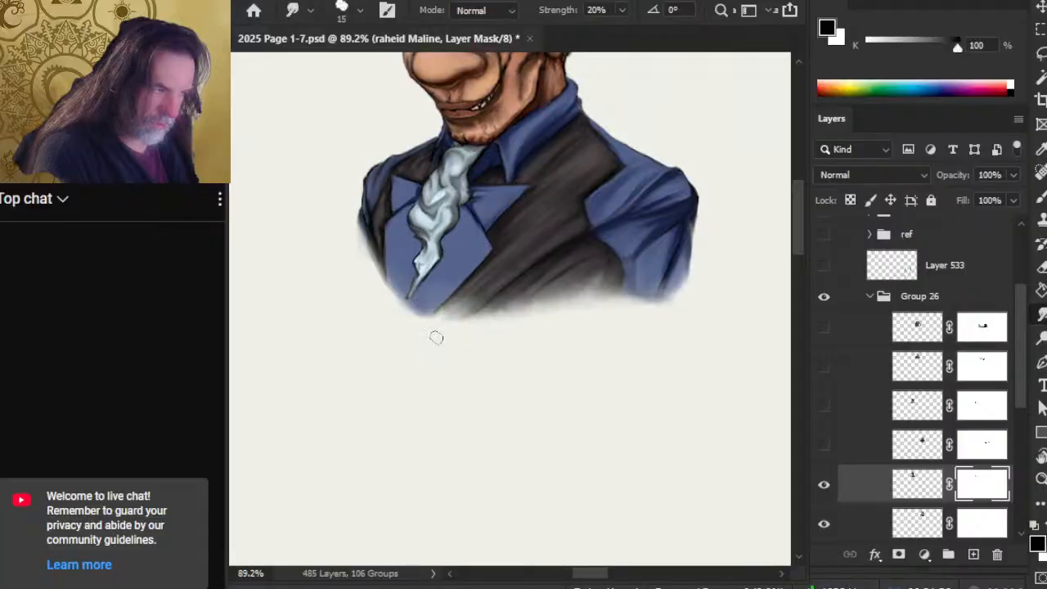
# - Clean up the underside of the blue lapel on the mask with the size 25 brush and the size 15 smudge
pyautogui.press('b')
pyautogui.click(451, 320)
pyautogui.press('r')
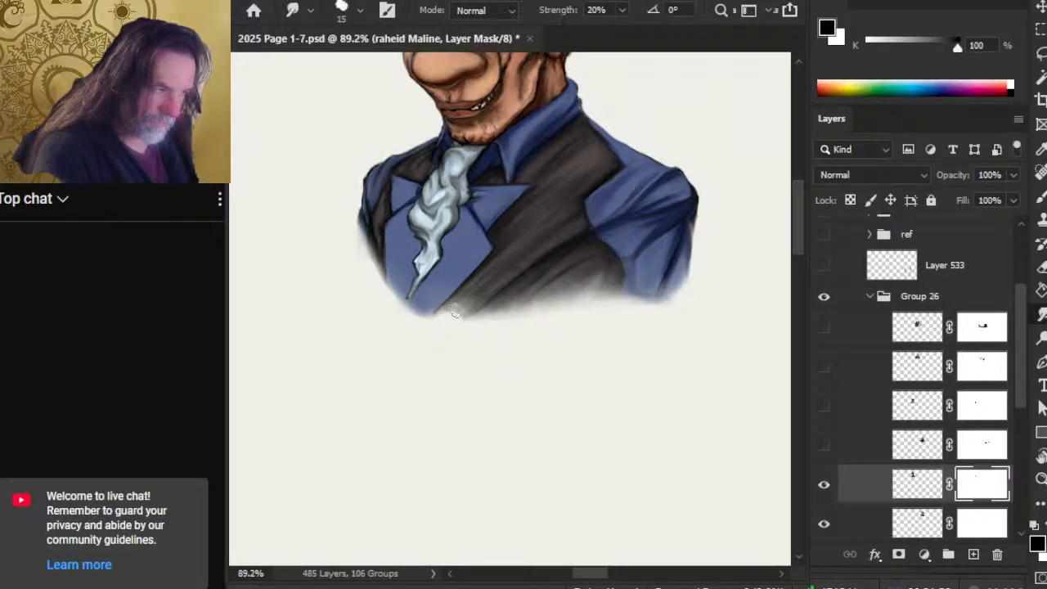
pyautogui.moveTo(456, 314); pyautogui.dragTo(446, 329)
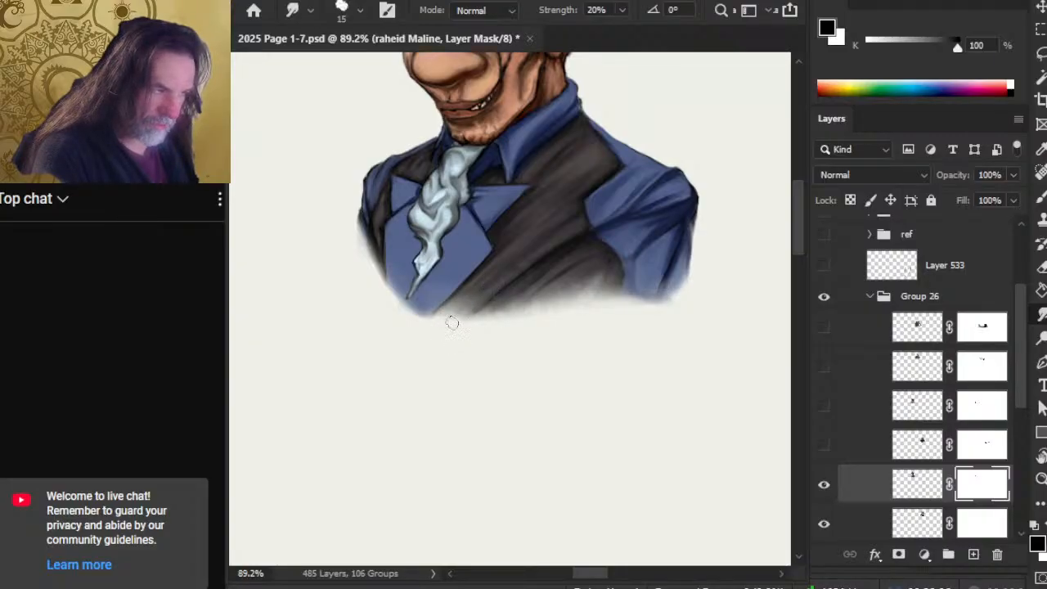
pyautogui.press('b')
pyautogui.moveTo(410, 317); pyautogui.dragTo(432, 323)
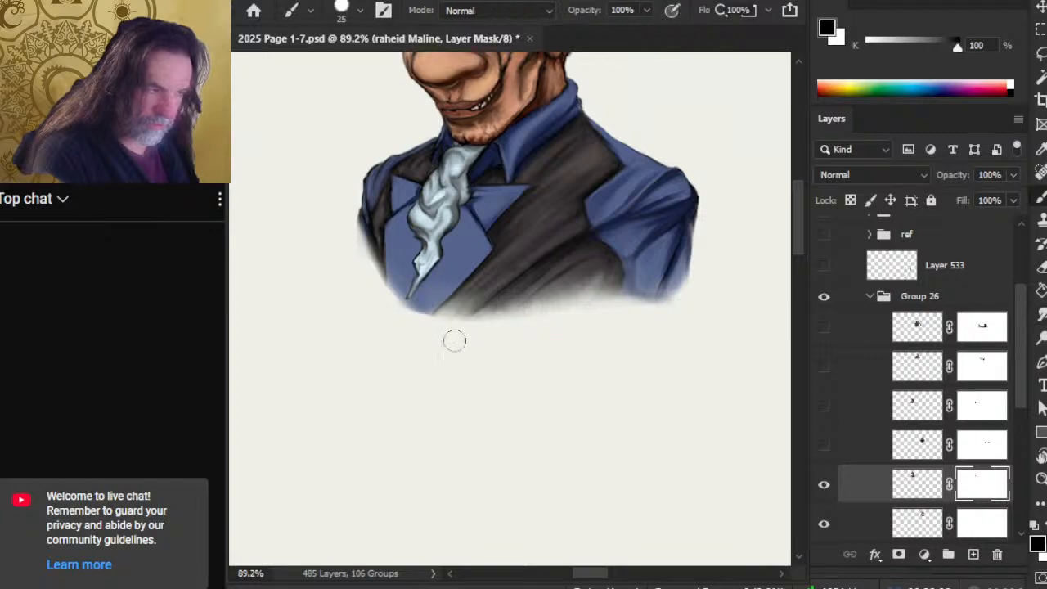
pyautogui.press('r')
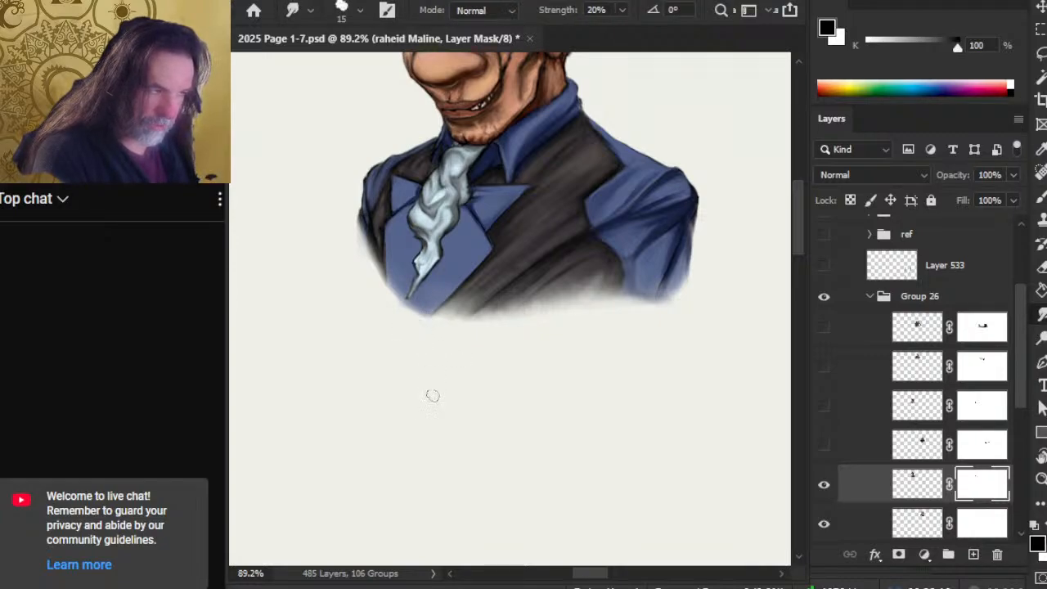
# - Switch to the bearded man's layer mask and paint out the ragged lower edge of his coat with the size 25 brush
pyautogui.press('z')
pyautogui.moveTo(498, 361); pyautogui.dragTo(408, 369)
pyautogui.moveTo(672, 430); pyautogui.dragTo(499, 421)
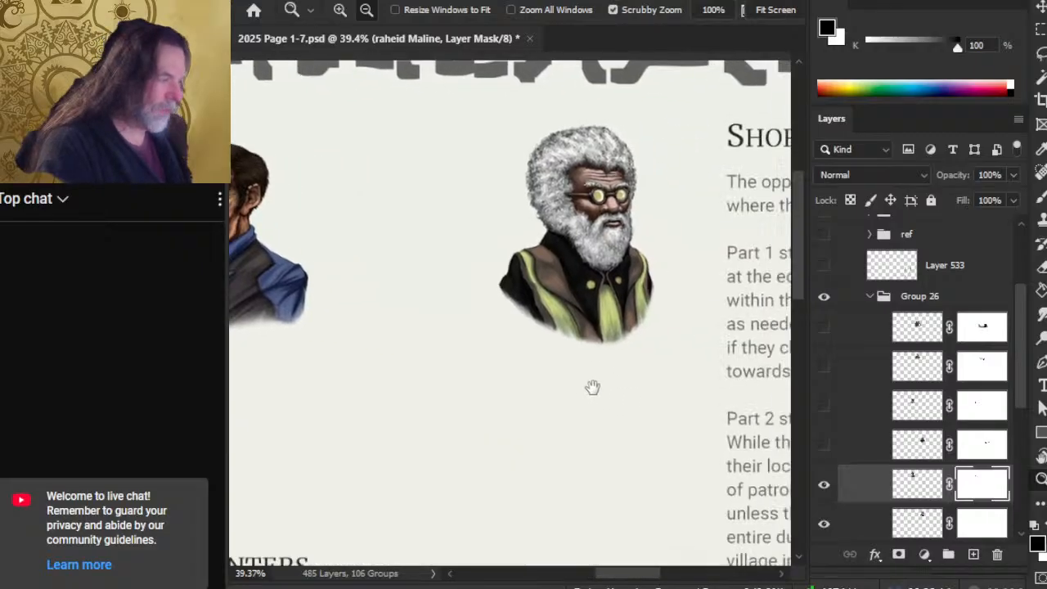
pyautogui.click(983, 524)
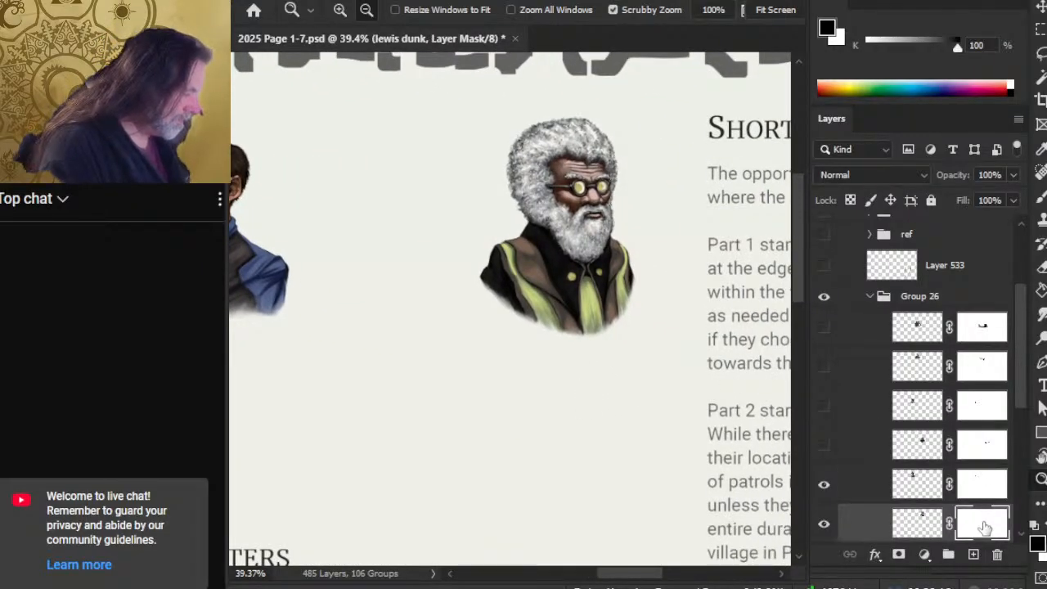
pyautogui.moveTo(642, 446); pyautogui.dragTo(596, 448)
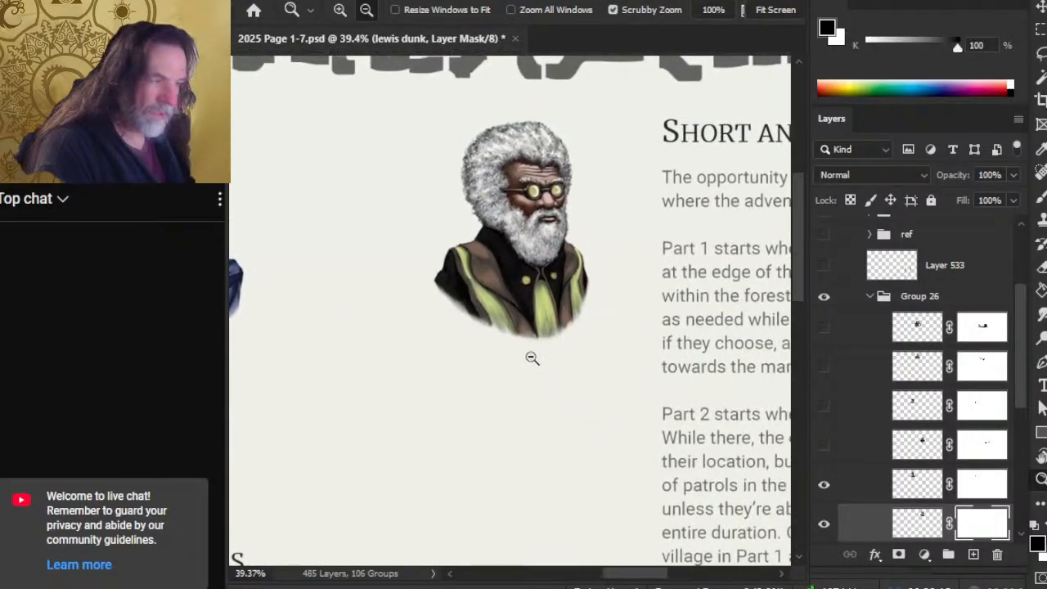
pyautogui.moveTo(484, 333); pyautogui.dragTo(538, 331)
pyautogui.press('b')
pyautogui.moveTo(412, 257)
pyautogui.mouseDown()
pyautogui.moveTo(487, 319)
pyautogui.moveTo(577, 342)
pyautogui.moveTo(554, 346)
pyautogui.moveTo(642, 321)
pyautogui.moveTo(665, 255)
pyautogui.mouseUp()
pyautogui.press('r')
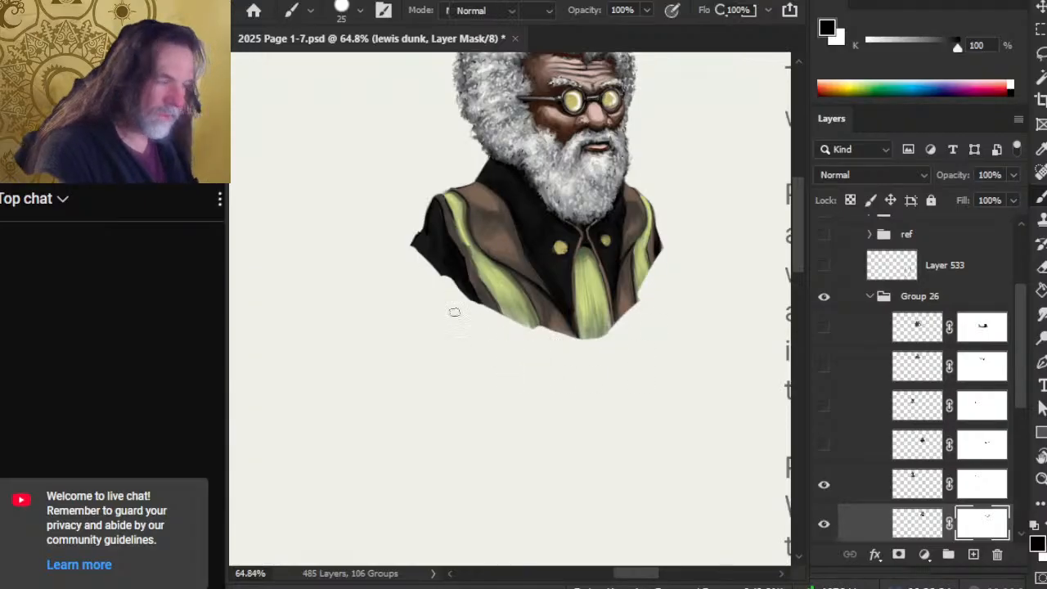
# - Trim the bearded man's black shoulder with the brush, soften it with a size 20 smudge at 67% strength, and save the document
pyautogui.press('b')
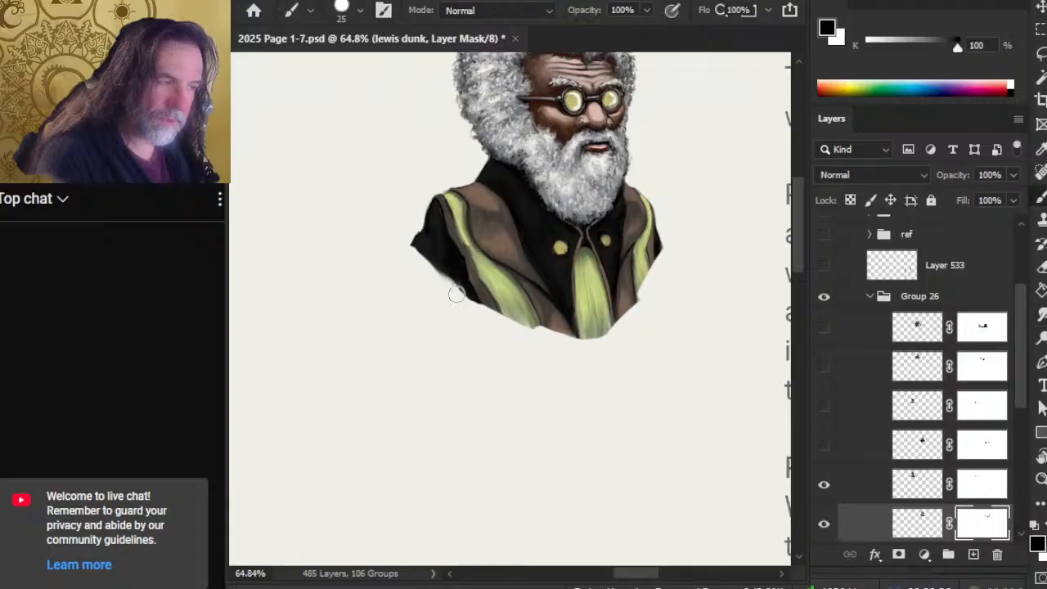
pyautogui.moveTo(451, 292)
pyautogui.mouseDown()
pyautogui.moveTo(441, 261)
pyautogui.moveTo(473, 283)
pyautogui.moveTo(444, 259)
pyautogui.moveTo(453, 267)
pyautogui.moveTo(421, 260)
pyautogui.moveTo(432, 278)
pyautogui.moveTo(406, 239)
pyautogui.moveTo(437, 266)
pyautogui.mouseUp()
pyautogui.press('r')
pyautogui.press('6')
pyautogui.press('7')
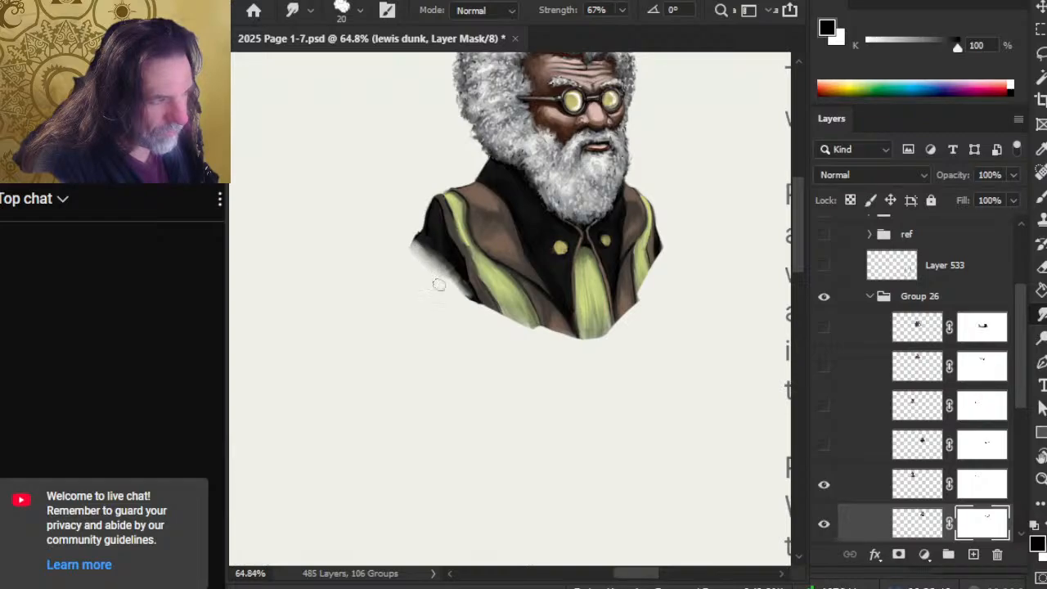
pyautogui.hotkey('ctrl', 's')
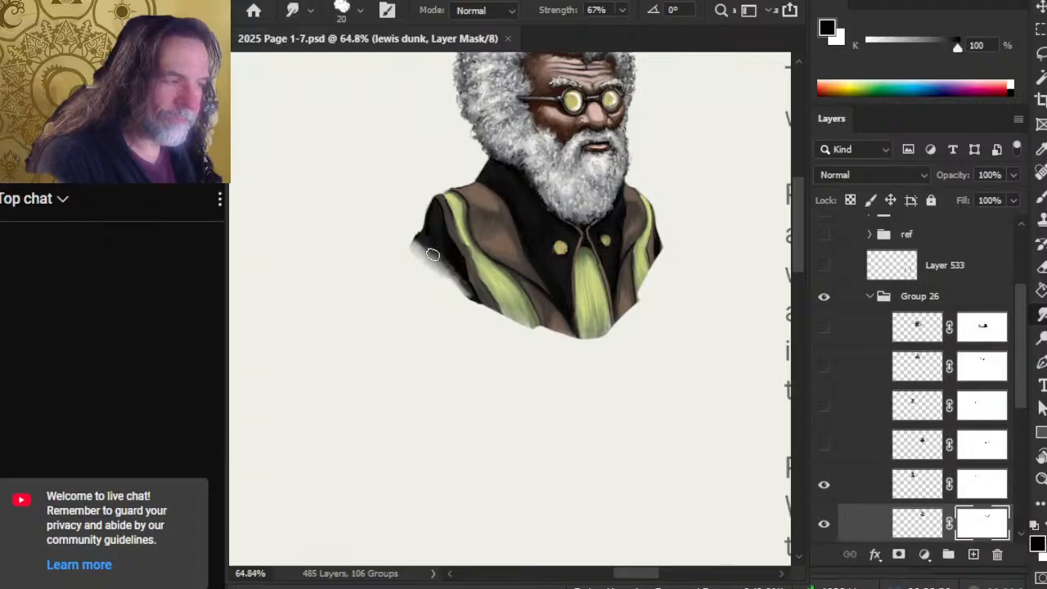
# - Round off and blend the outer corner of the bearded man's black shoulder with the size 20 smudge at 67% strength
pyautogui.moveTo(433, 254)
pyautogui.mouseDown()
pyautogui.moveTo(453, 270)
pyautogui.moveTo(426, 256)
pyautogui.moveTo(426, 265)
pyautogui.mouseUp()
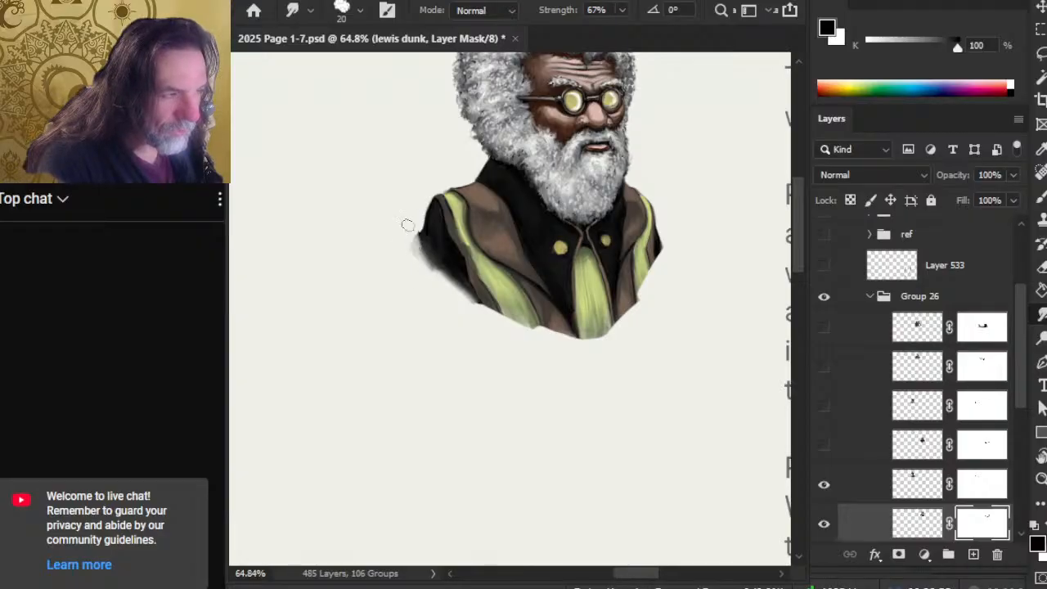
pyautogui.press('b')
pyautogui.press('r')
pyautogui.moveTo(413, 248)
pyautogui.mouseDown()
pyautogui.moveTo(427, 221)
pyautogui.moveTo(425, 264)
pyautogui.mouseUp()
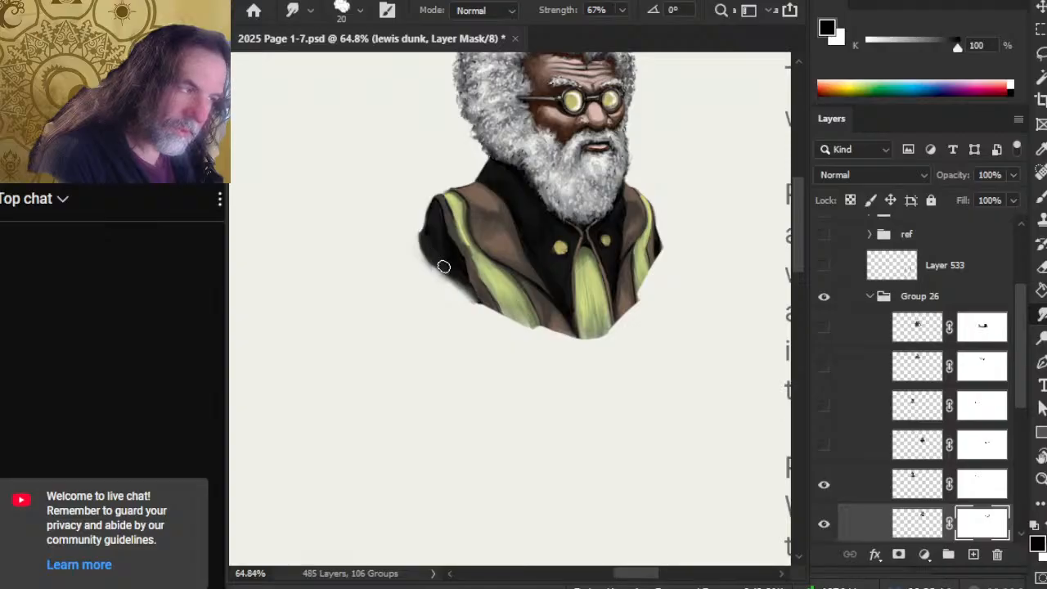
# - Soften the underside of the bearded man's black shoulder on the mask with the smudge at 40% and 34% strength
pyautogui.press('4')
pyautogui.moveTo(427, 254)
pyautogui.mouseDown()
pyautogui.moveTo(413, 253)
pyautogui.moveTo(467, 297)
pyautogui.moveTo(416, 248)
pyautogui.mouseUp()
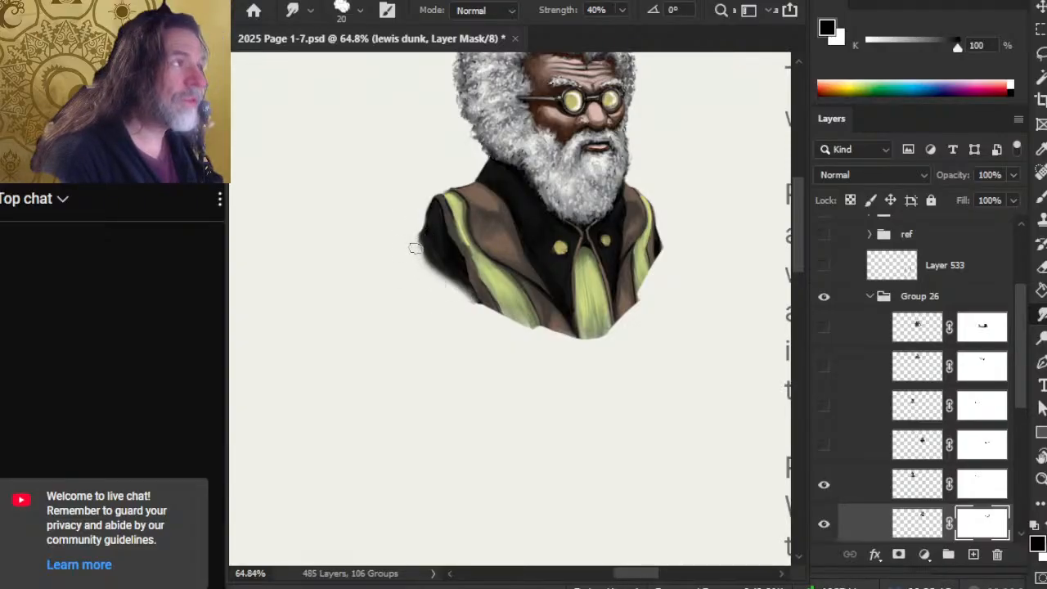
pyautogui.press('3')
pyautogui.press('4')
pyautogui.moveTo(444, 286)
pyautogui.mouseDown()
pyautogui.moveTo(436, 259)
pyautogui.moveTo(475, 299)
pyautogui.moveTo(435, 269)
pyautogui.moveTo(453, 289)
pyautogui.moveTo(461, 280)
pyautogui.moveTo(549, 325)
pyautogui.moveTo(490, 308)
pyautogui.moveTo(514, 331)
pyautogui.moveTo(477, 301)
pyautogui.moveTo(526, 320)
pyautogui.moveTo(437, 287)
pyautogui.moveTo(414, 250)
pyautogui.moveTo(416, 214)
pyautogui.moveTo(444, 234)
pyautogui.moveTo(435, 222)
pyautogui.moveTo(442, 257)
pyautogui.moveTo(489, 293)
pyautogui.moveTo(460, 272)
pyautogui.moveTo(568, 349)
pyautogui.moveTo(489, 311)
pyautogui.moveTo(531, 321)
pyautogui.mouseUp()
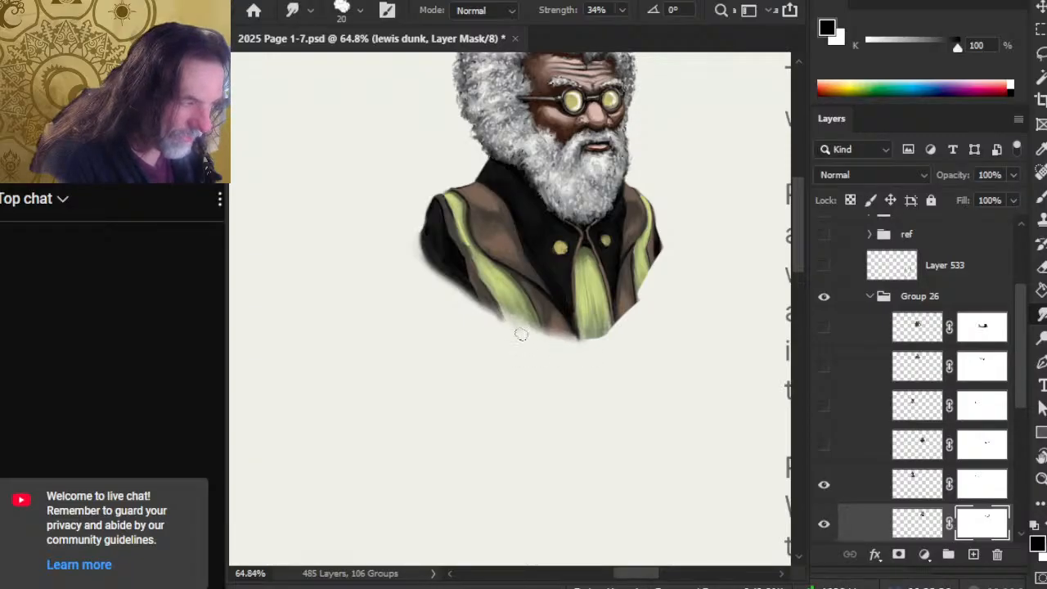
# - Feather the lower hem of the bearded man's green coat stripe and brown lapel with the size 20 smudge at 34% strength
pyautogui.moveTo(521, 335); pyautogui.dragTo(533, 322)
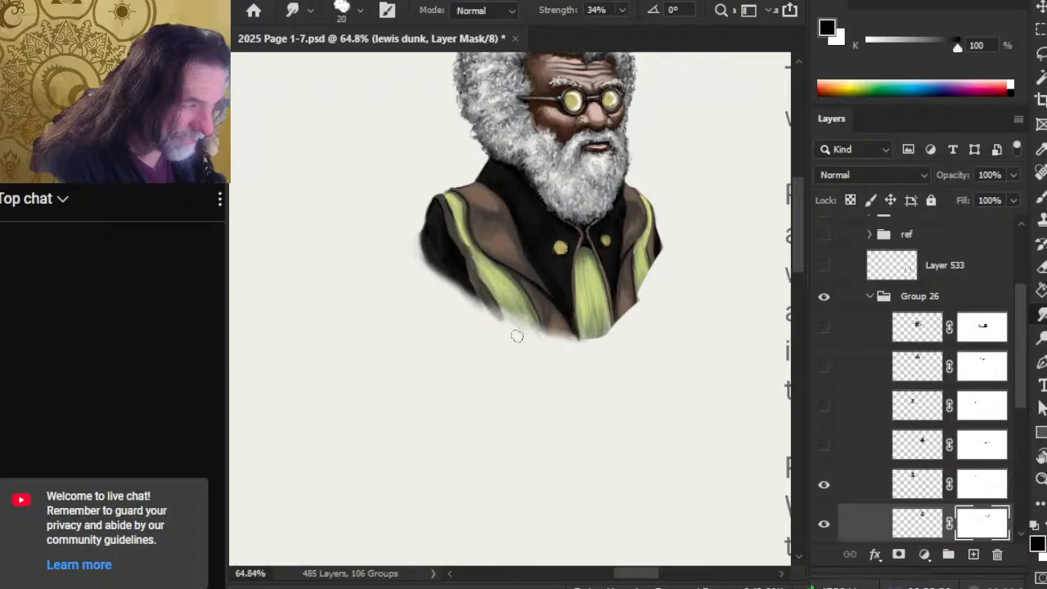
pyautogui.moveTo(507, 338)
pyautogui.mouseDown()
pyautogui.moveTo(499, 312)
pyautogui.moveTo(506, 333)
pyautogui.moveTo(450, 286)
pyautogui.moveTo(501, 336)
pyautogui.moveTo(487, 297)
pyautogui.moveTo(513, 338)
pyautogui.moveTo(478, 286)
pyautogui.moveTo(502, 324)
pyautogui.mouseUp()
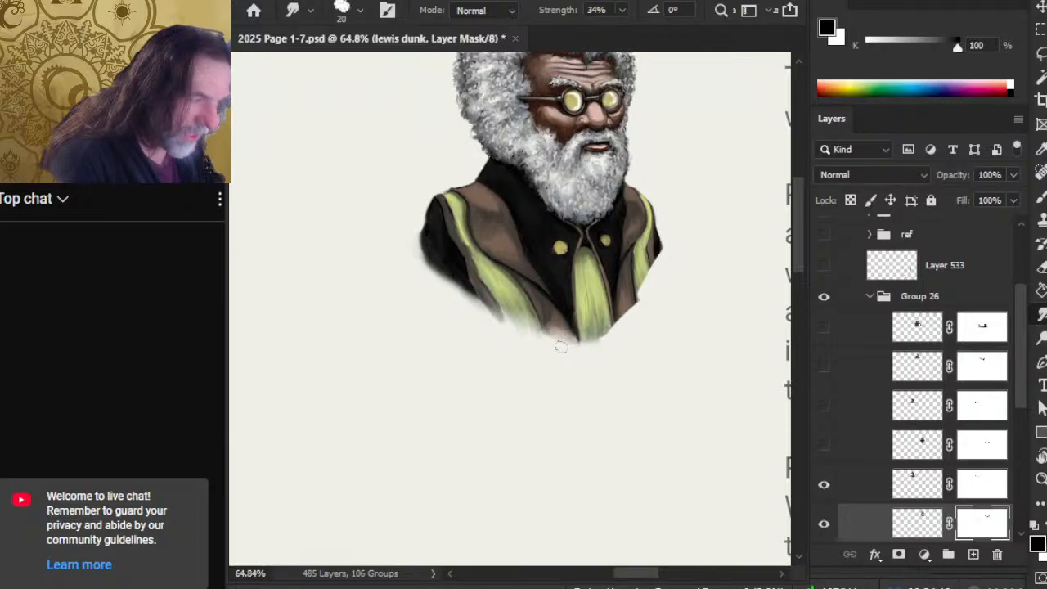
pyautogui.moveTo(554, 348); pyautogui.dragTo(563, 325)
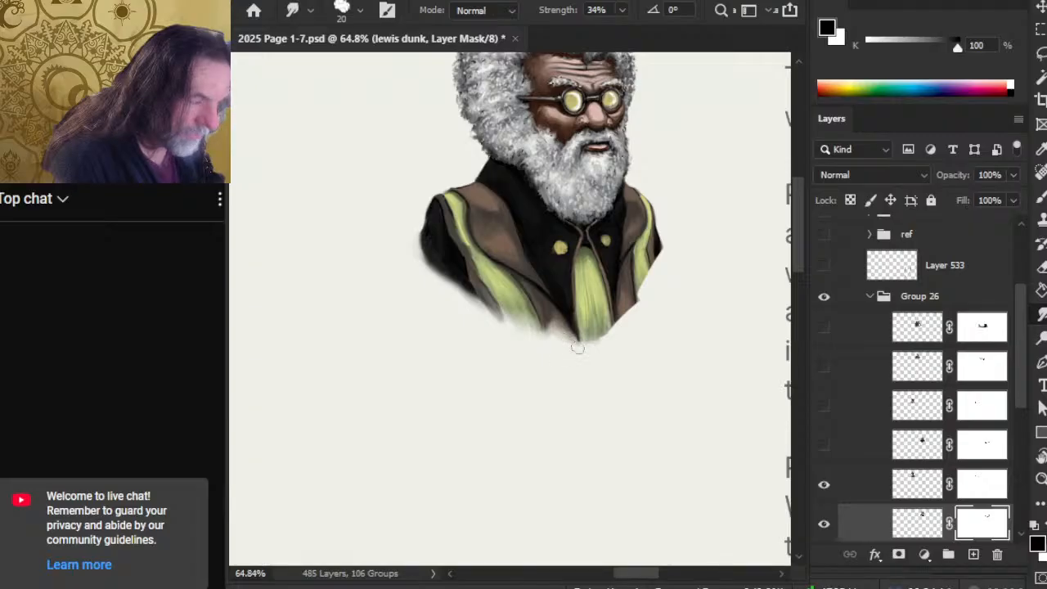
pyautogui.moveTo(577, 347); pyautogui.dragTo(556, 325)
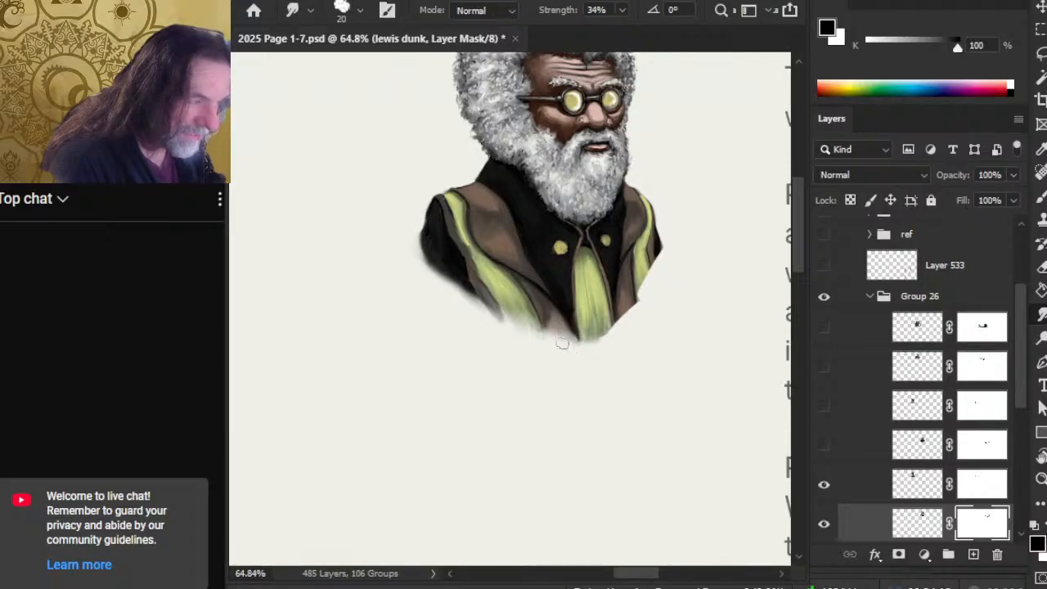
pyautogui.moveTo(515, 329); pyautogui.dragTo(499, 305)
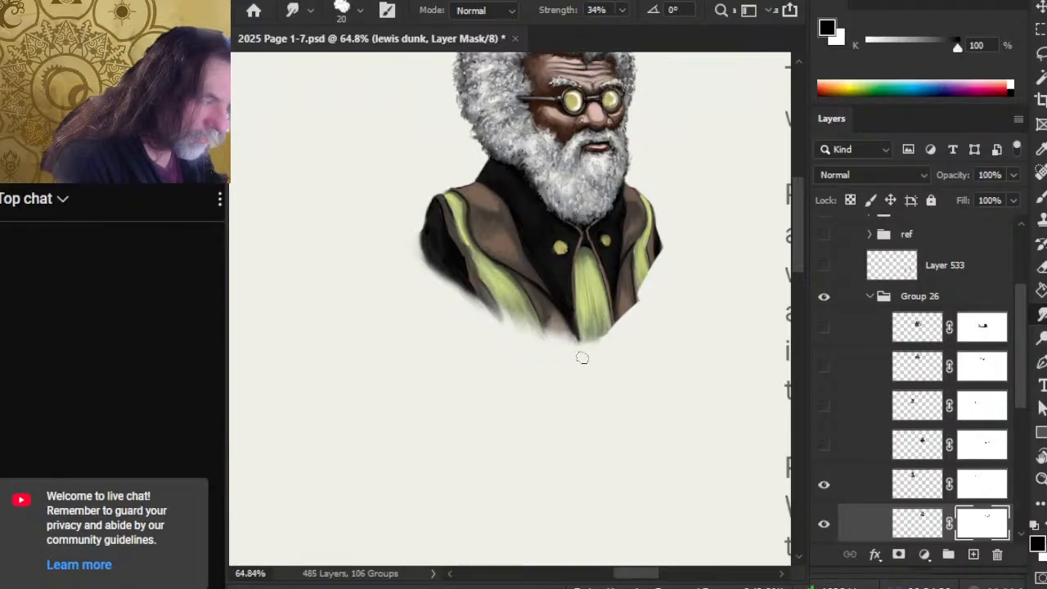
pyautogui.press('b')
pyautogui.press('r')
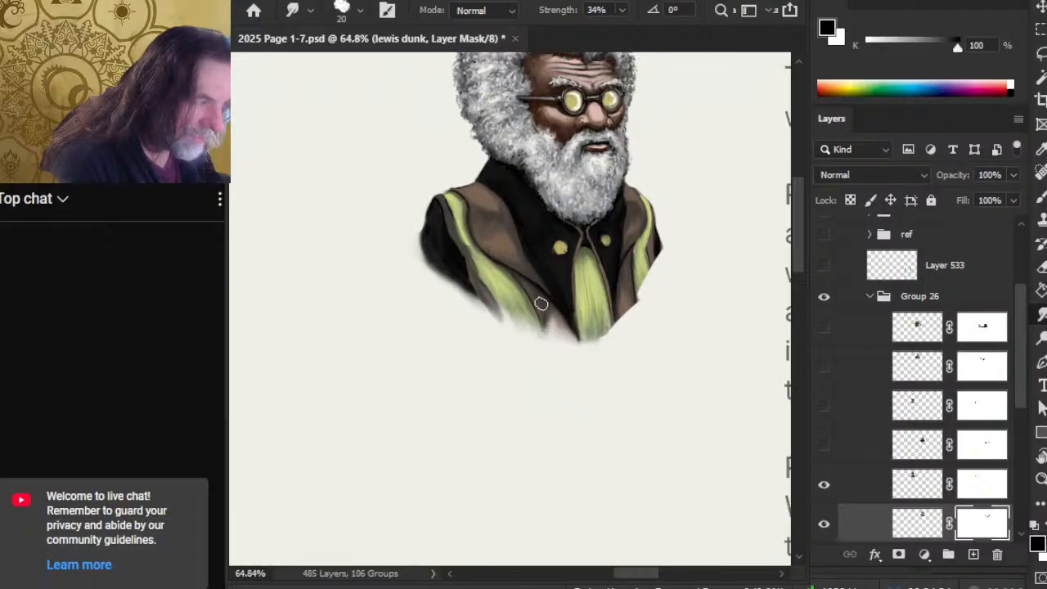
pyautogui.moveTo(555, 330)
pyautogui.mouseDown()
pyautogui.moveTo(545, 306)
pyautogui.moveTo(549, 326)
pyautogui.moveTo(554, 315)
pyautogui.moveTo(565, 335)
pyautogui.moveTo(567, 324)
pyautogui.moveTo(561, 338)
pyautogui.moveTo(545, 316)
pyautogui.moveTo(552, 343)
pyautogui.moveTo(539, 287)
pyautogui.moveTo(565, 343)
pyautogui.mouseUp()
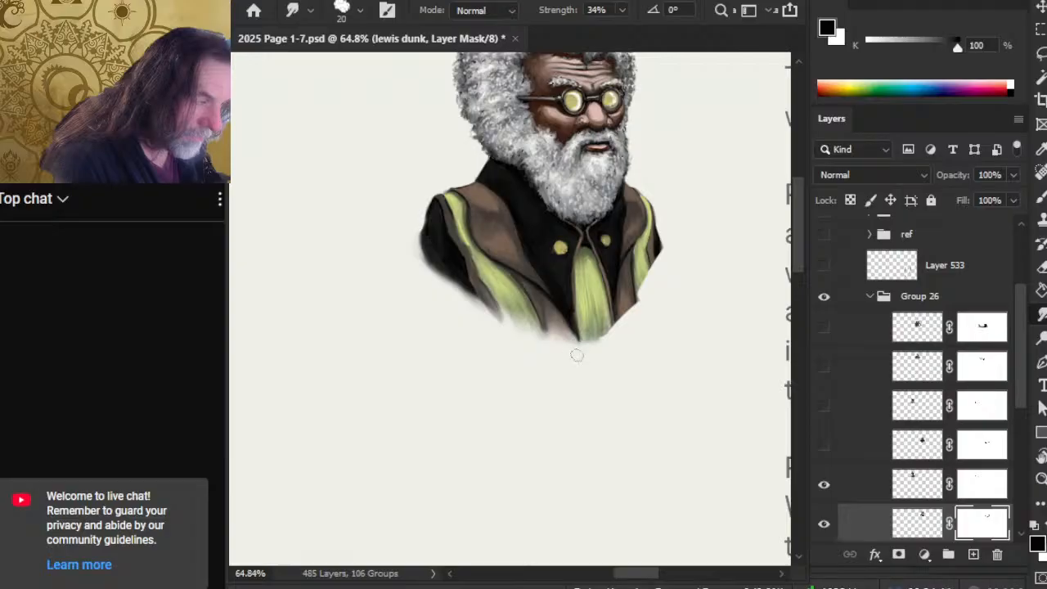
# - Fade the bottom of the green center panel and the coat edge up to the shoulder beneath the smaller lapel
pyautogui.moveTo(577, 342)
pyautogui.mouseDown()
pyautogui.moveTo(565, 325)
pyautogui.moveTo(579, 354)
pyautogui.moveTo(603, 345)
pyautogui.moveTo(589, 306)
pyautogui.mouseUp()
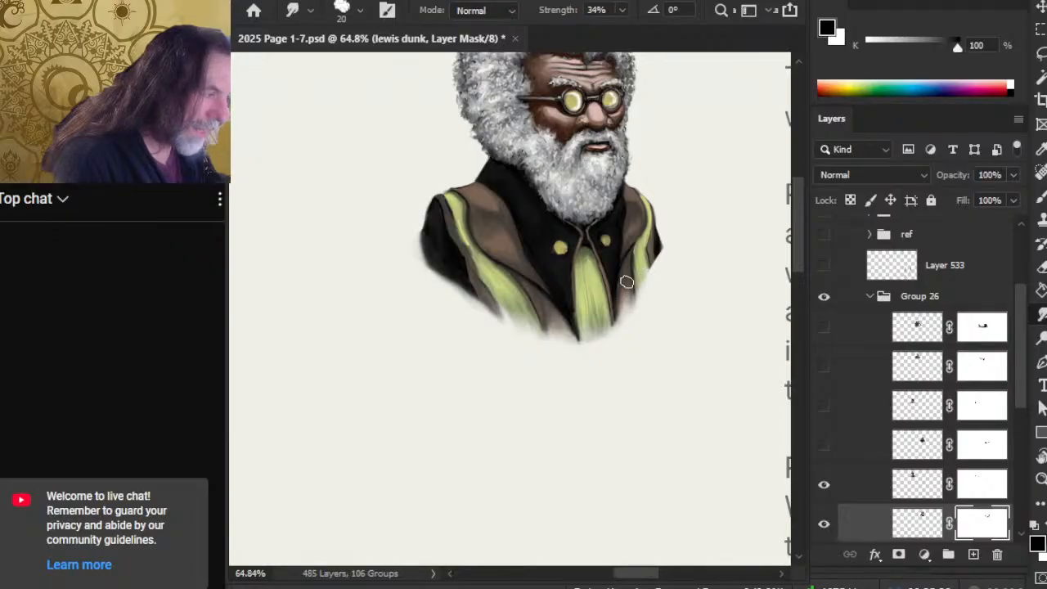
pyautogui.moveTo(631, 280); pyautogui.dragTo(634, 316)
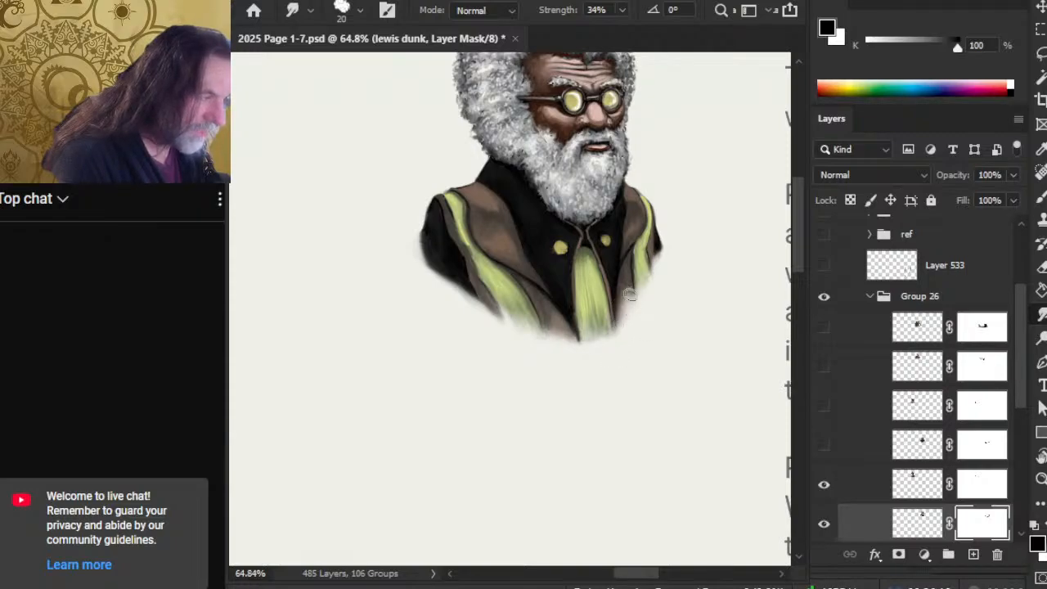
pyautogui.moveTo(661, 260)
pyautogui.mouseDown()
pyautogui.moveTo(645, 296)
pyautogui.moveTo(667, 261)
pyautogui.mouseUp()
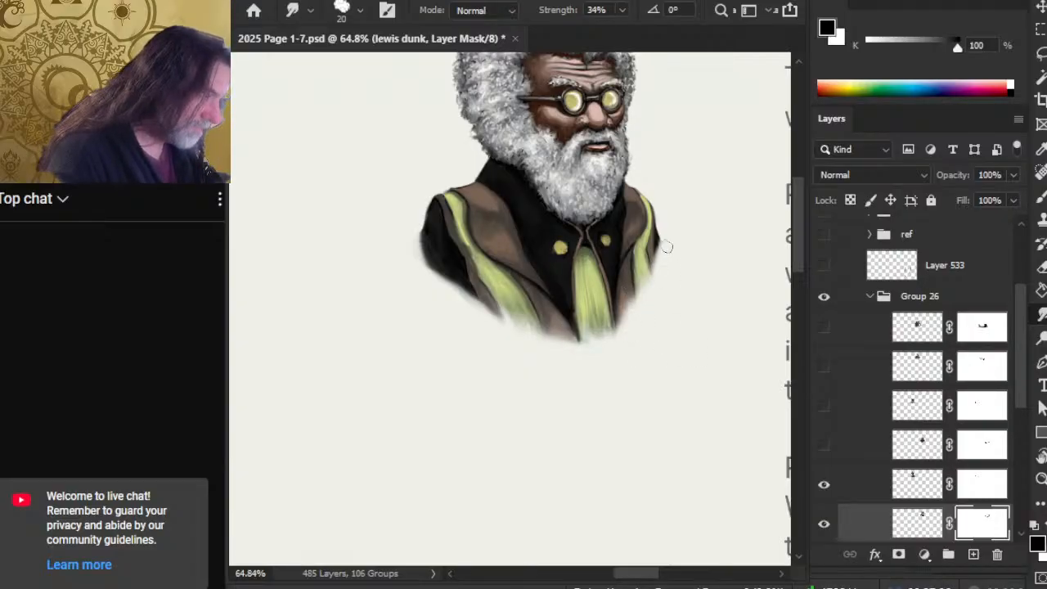
# - Show the four hidden portraits in Group 26 again so all six appear above the Encounters heading
pyautogui.press('z')
pyautogui.moveTo(576, 371); pyautogui.dragTo(486, 363)
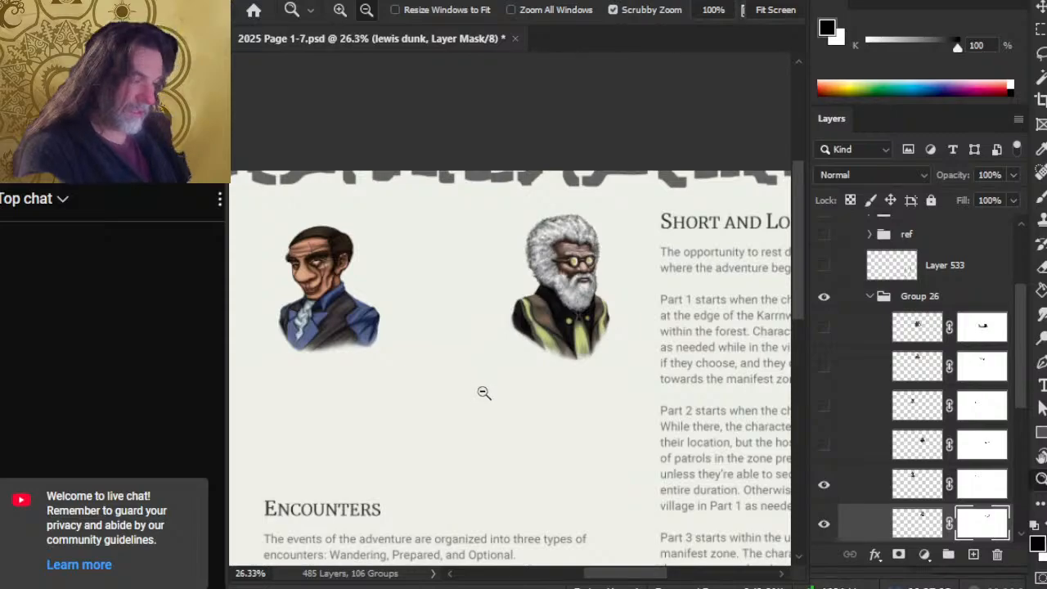
pyautogui.scroll(-3, 1023, 372)
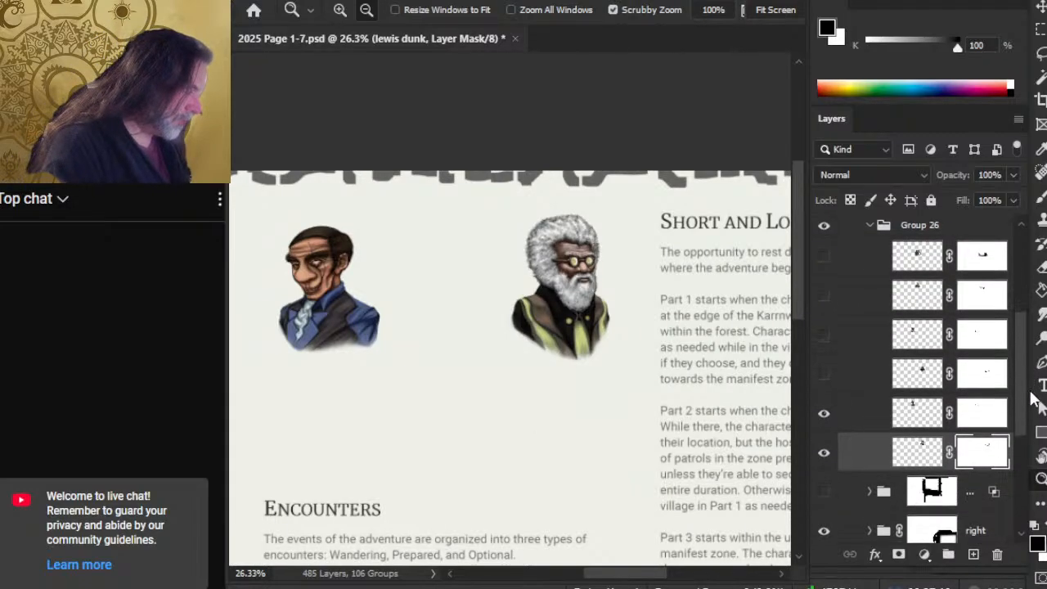
pyautogui.click(824, 353)
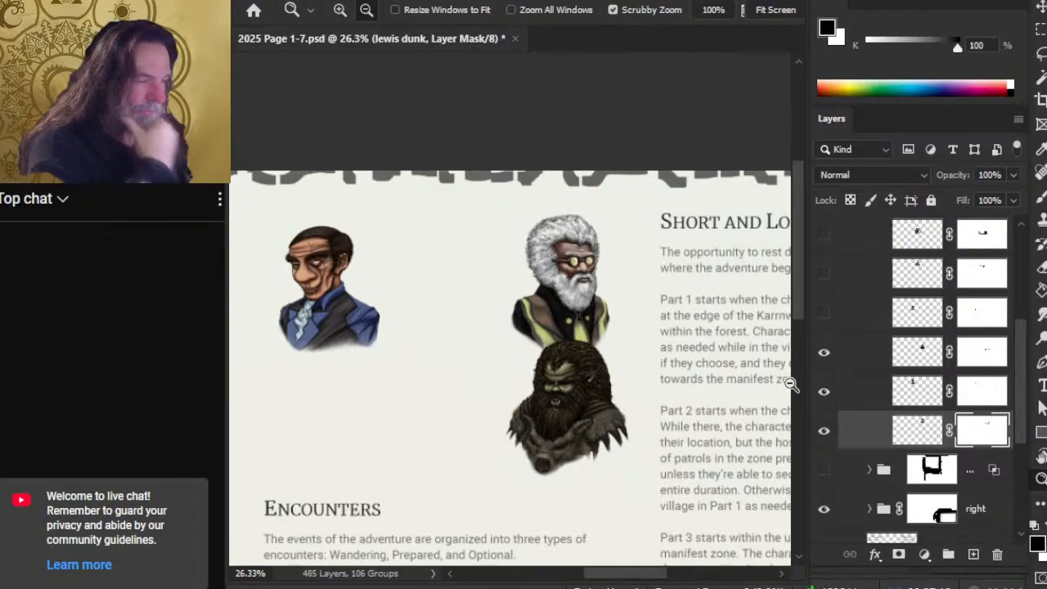
pyautogui.click(824, 314)
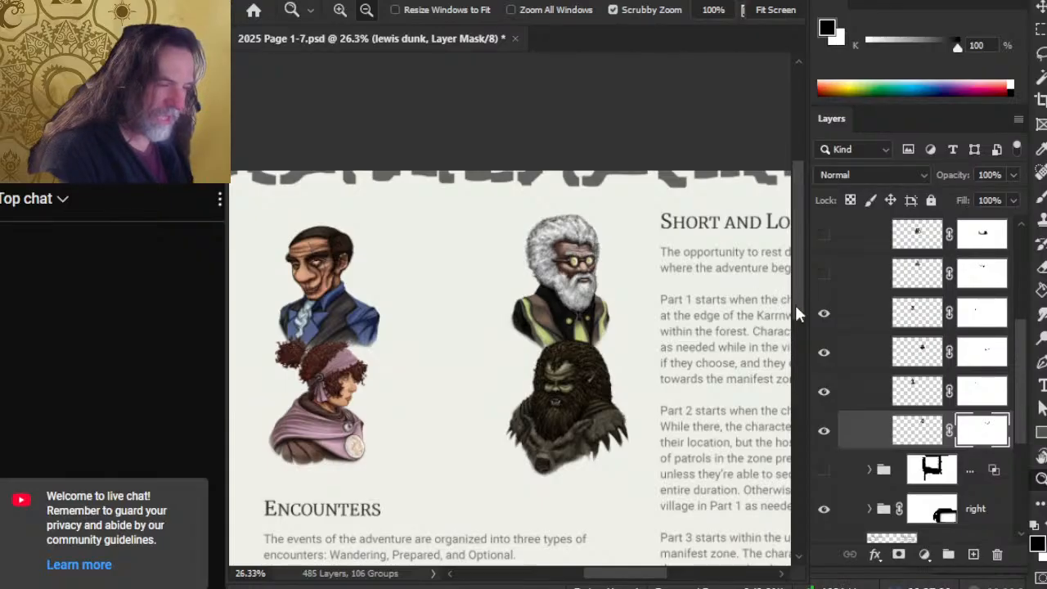
pyautogui.click(824, 274)
pyautogui.click(823, 234)
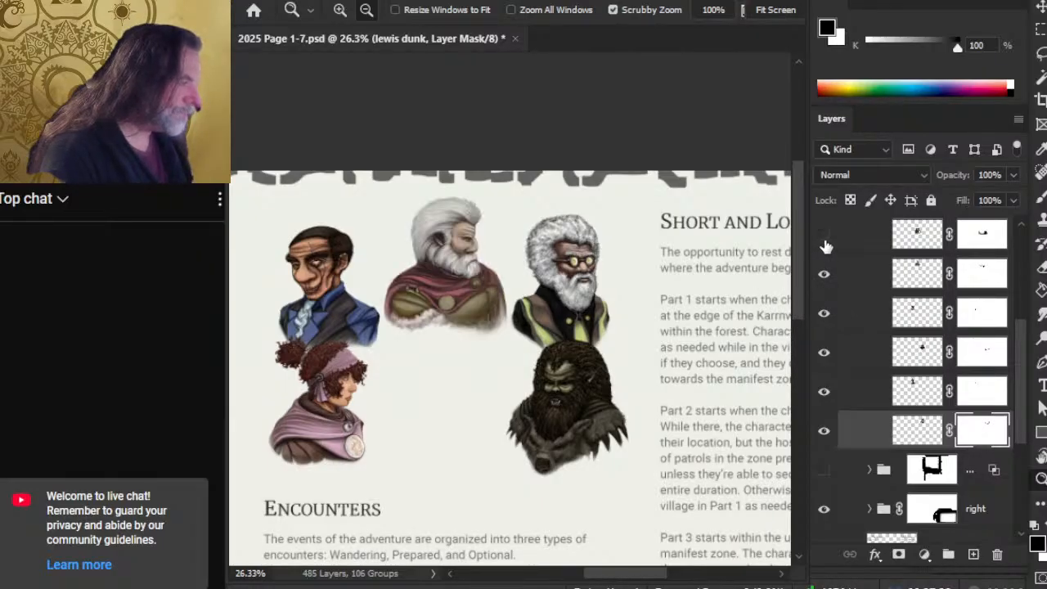
pyautogui.moveTo(674, 423); pyautogui.dragTo(614, 409)
pyautogui.moveTo(594, 489); pyautogui.dragTo(535, 327)
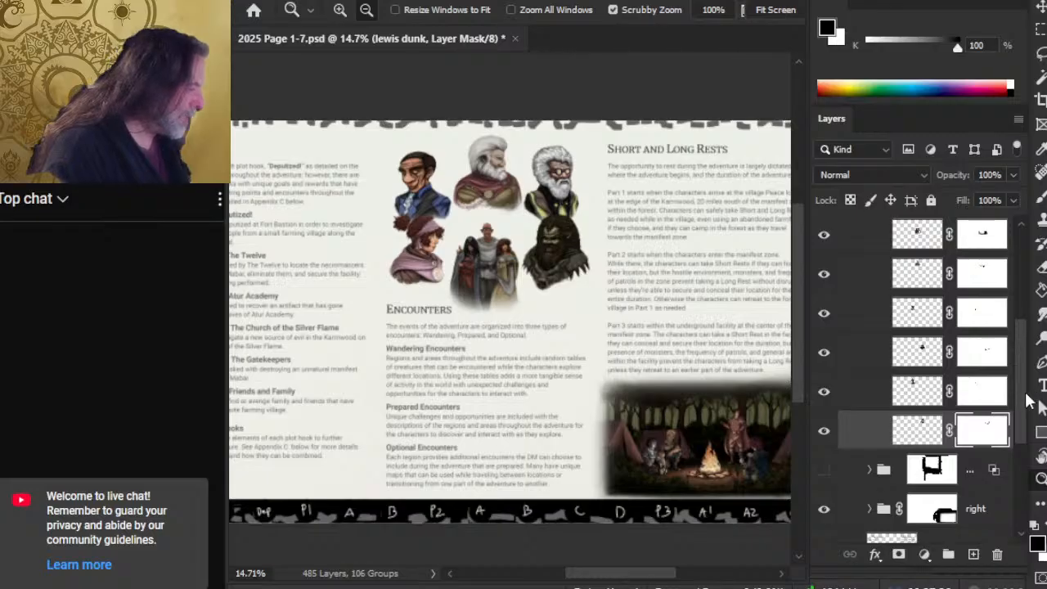
pyautogui.scroll(2, 1027, 397)
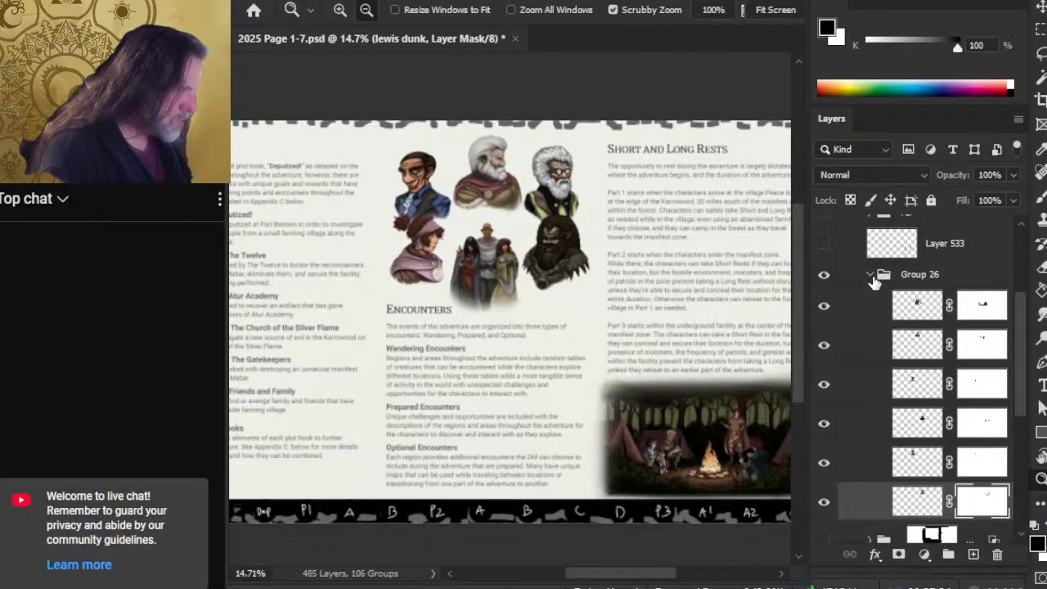
pyautogui.click(870, 279)
pyautogui.click(868, 276)
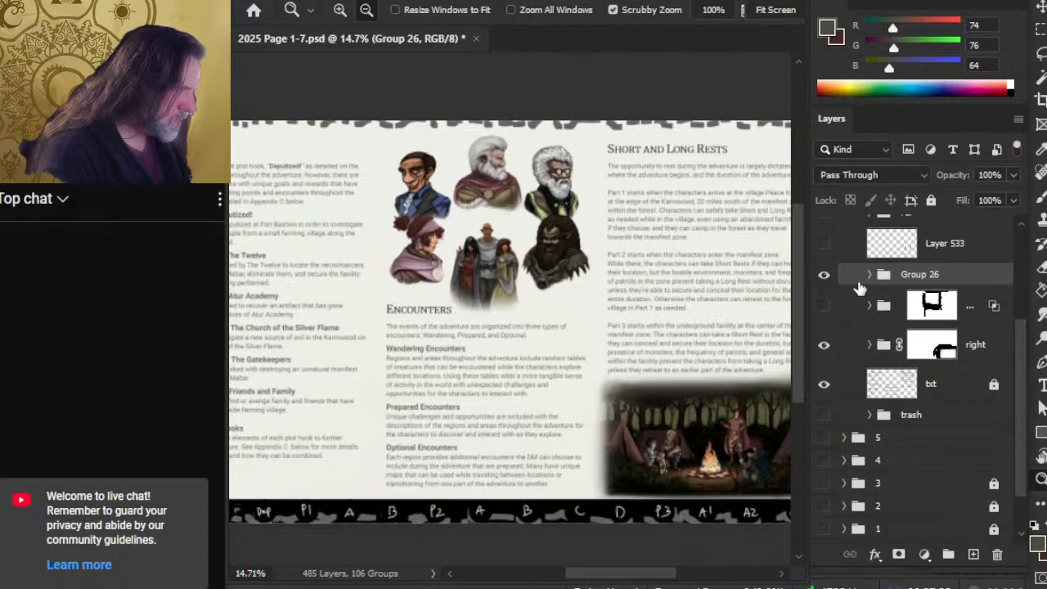
pyautogui.click(869, 276)
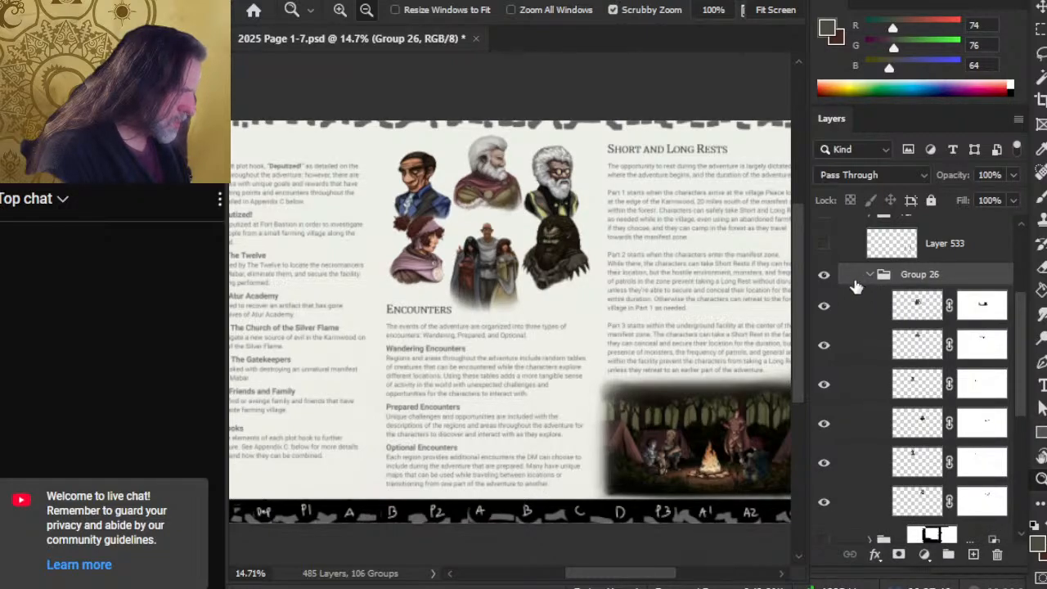
pyautogui.rightClick(856, 285)
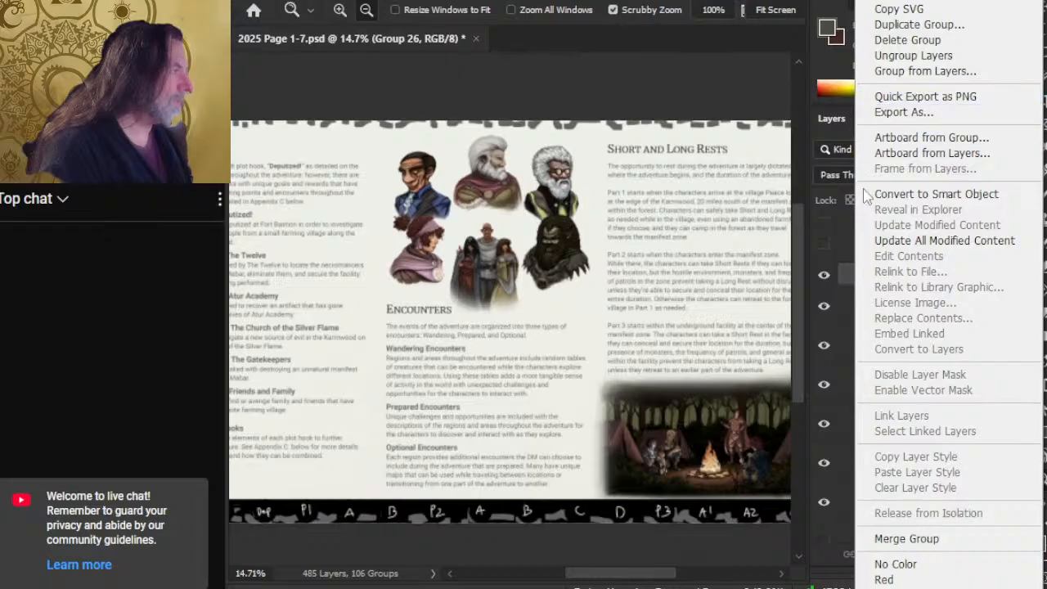
pyautogui.click(844, 279)
pyautogui.click(870, 275)
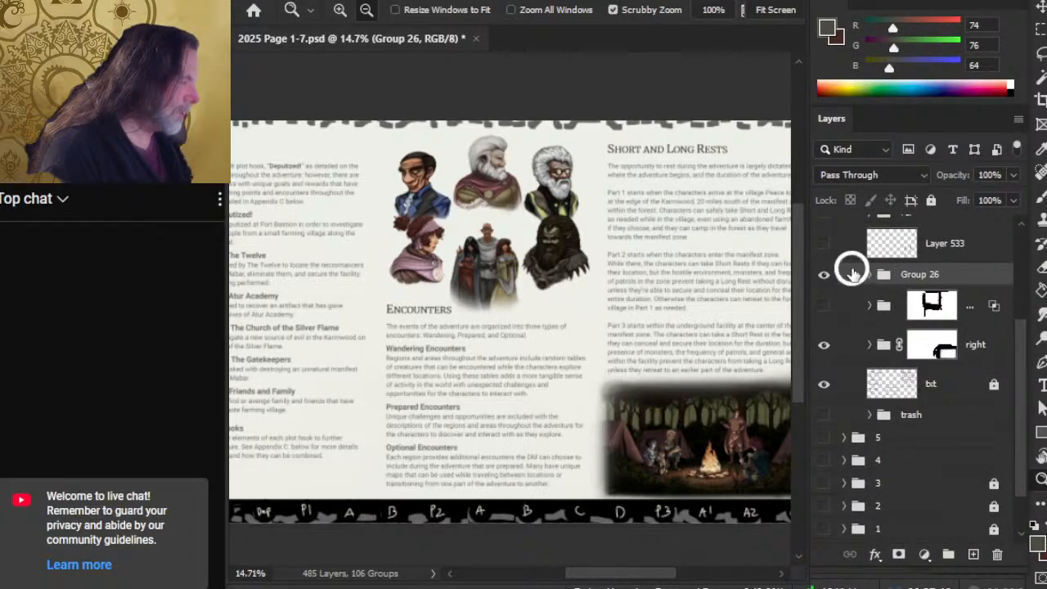
pyautogui.rightClick(853, 273)
pyautogui.click(900, 39)
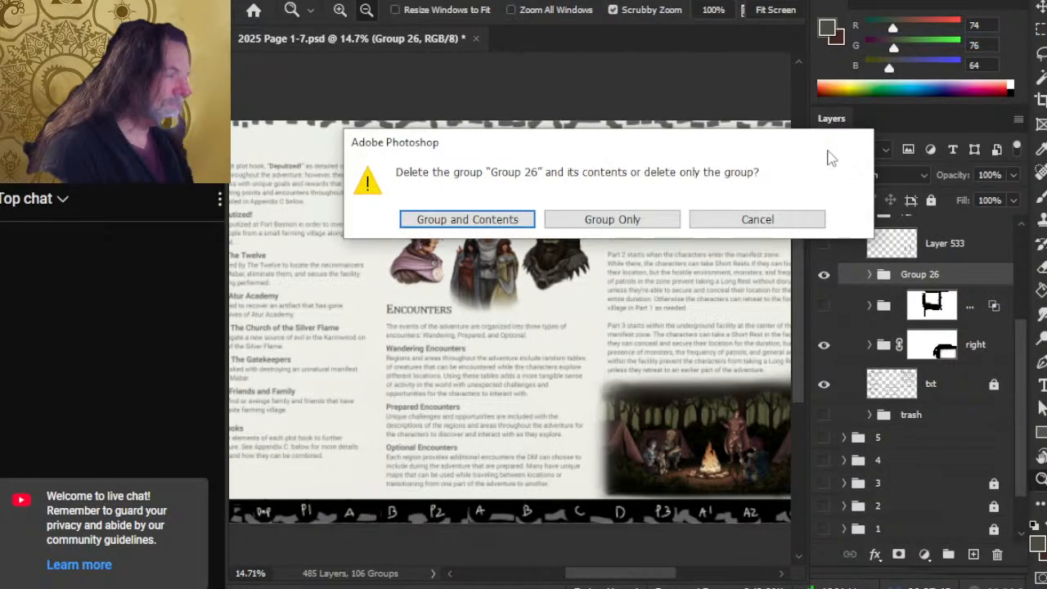
pyautogui.press('Return')
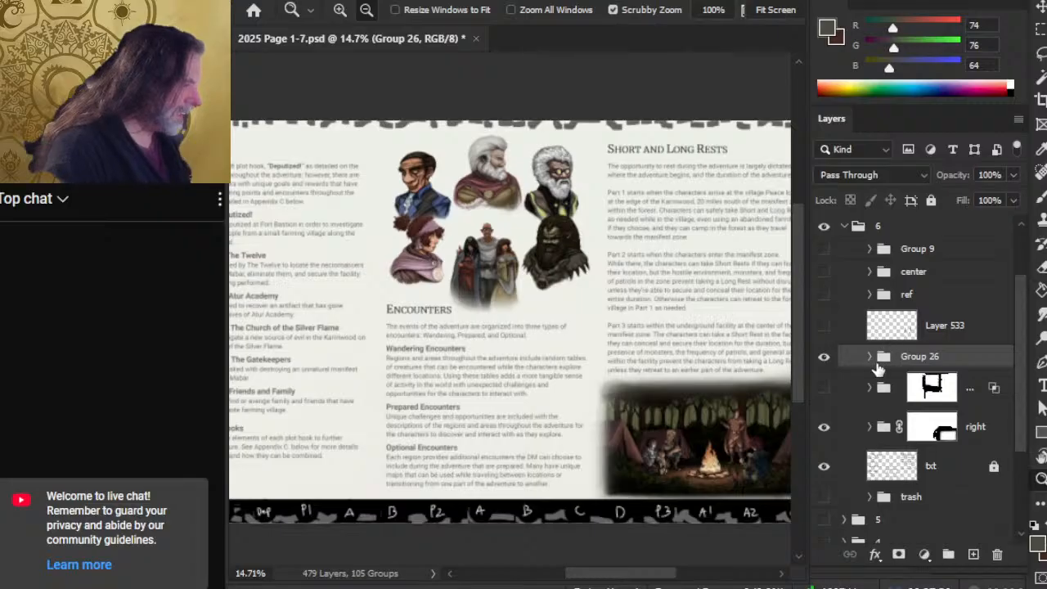
# - Duplicate Group 26 with the default copy name and hide the original group
pyautogui.rightClick(853, 358)
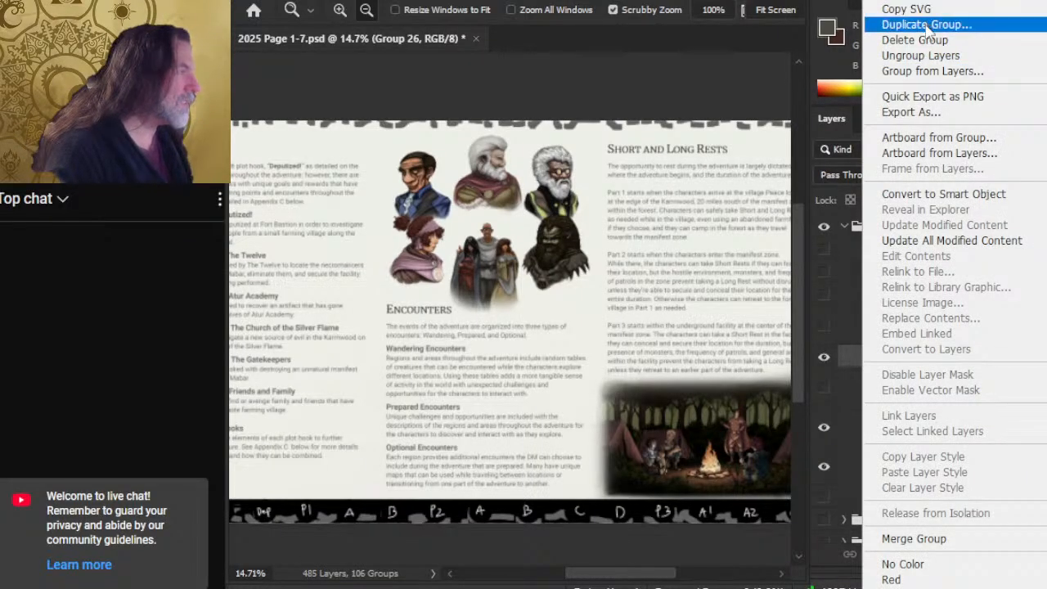
pyautogui.click(927, 24)
pyautogui.press('Return')
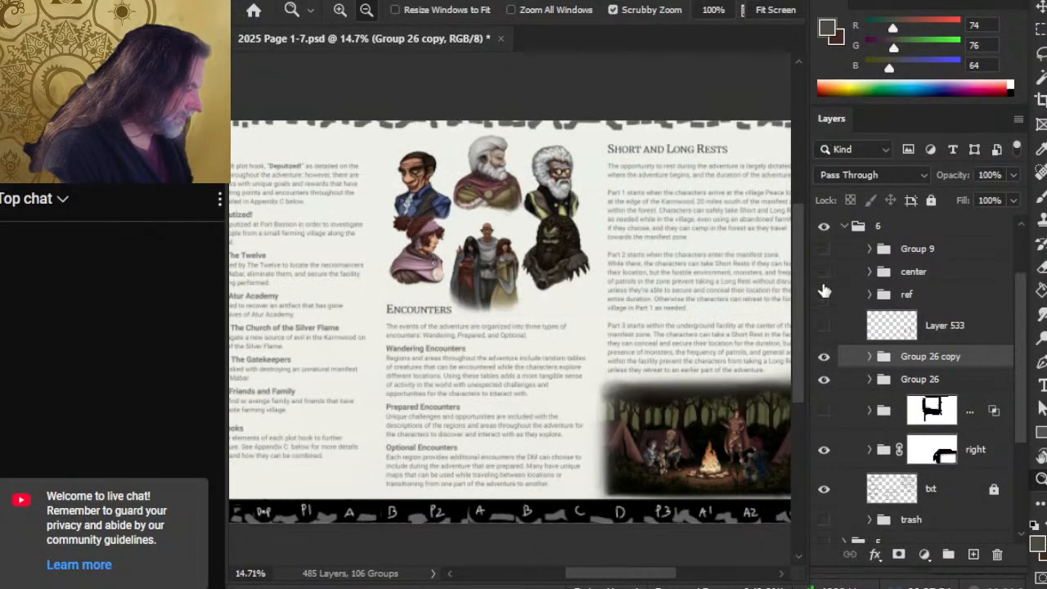
pyautogui.click(867, 381)
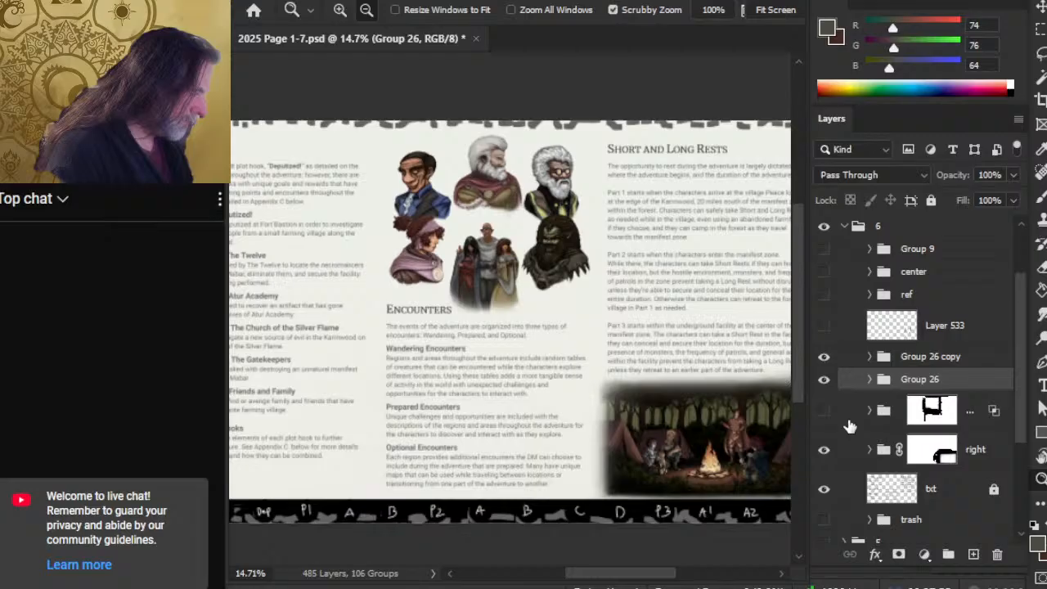
pyautogui.click(824, 380)
# - Expand Group 26 copy and select the layer mask of the family and friends portrait
pyautogui.click(869, 356)
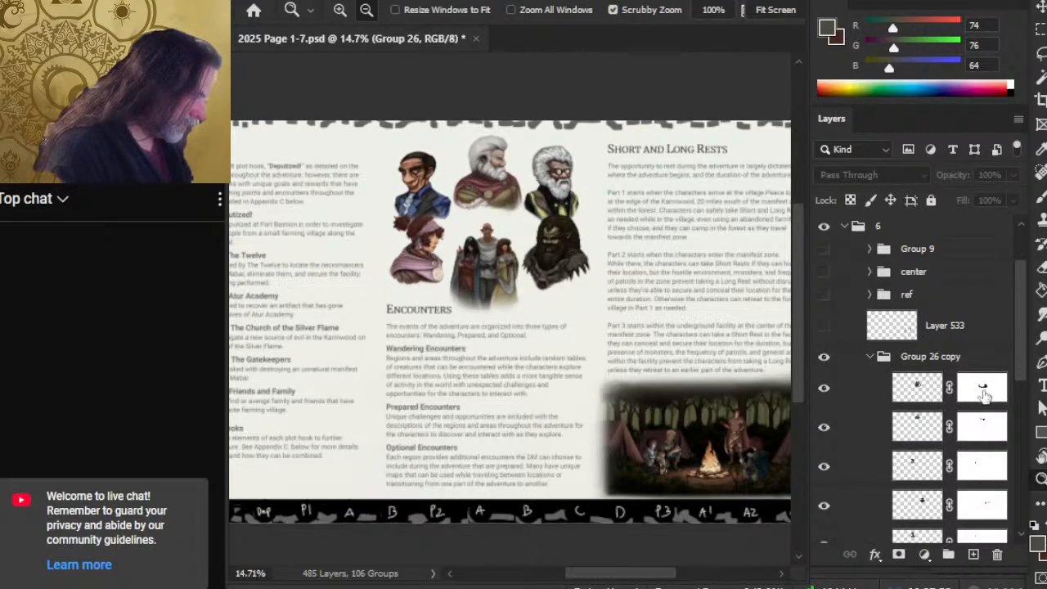
pyautogui.rightClick(973, 391)
pyautogui.press('Escape')
pyautogui.click(973, 391)
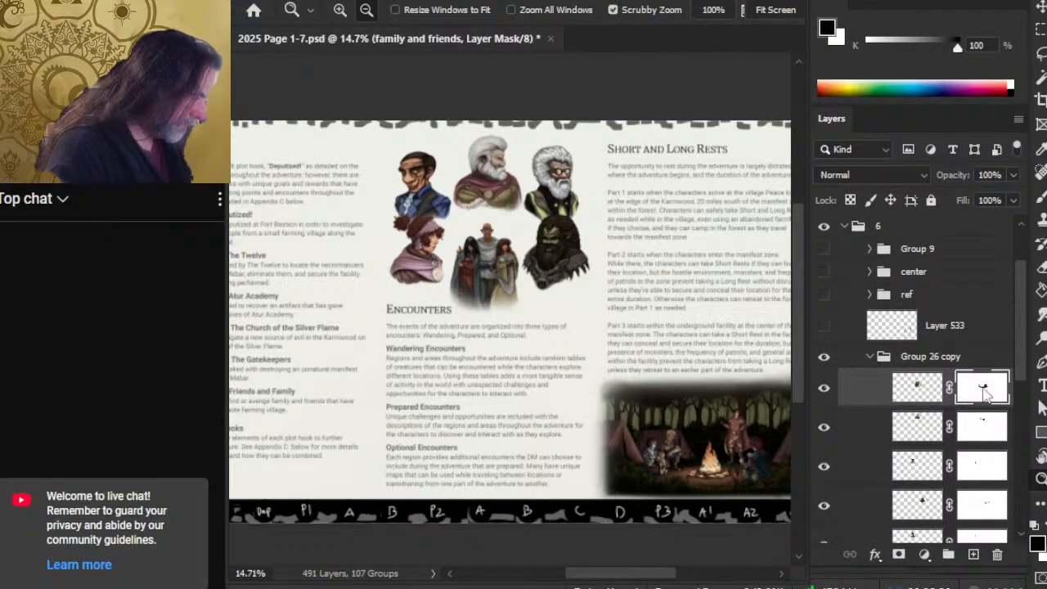
# - Apply the layer masks of the top three portrait layers in Group 26 copy, starting with family and friends
pyautogui.rightClick(982, 389)
pyautogui.click(1017, 440)
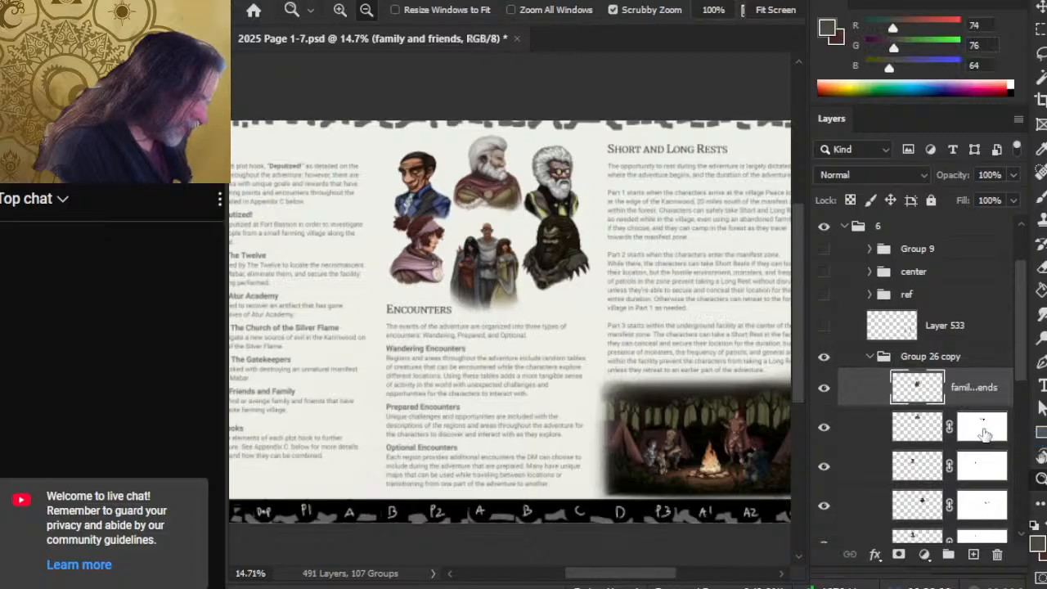
pyautogui.click(985, 430)
pyautogui.rightClick(986, 432)
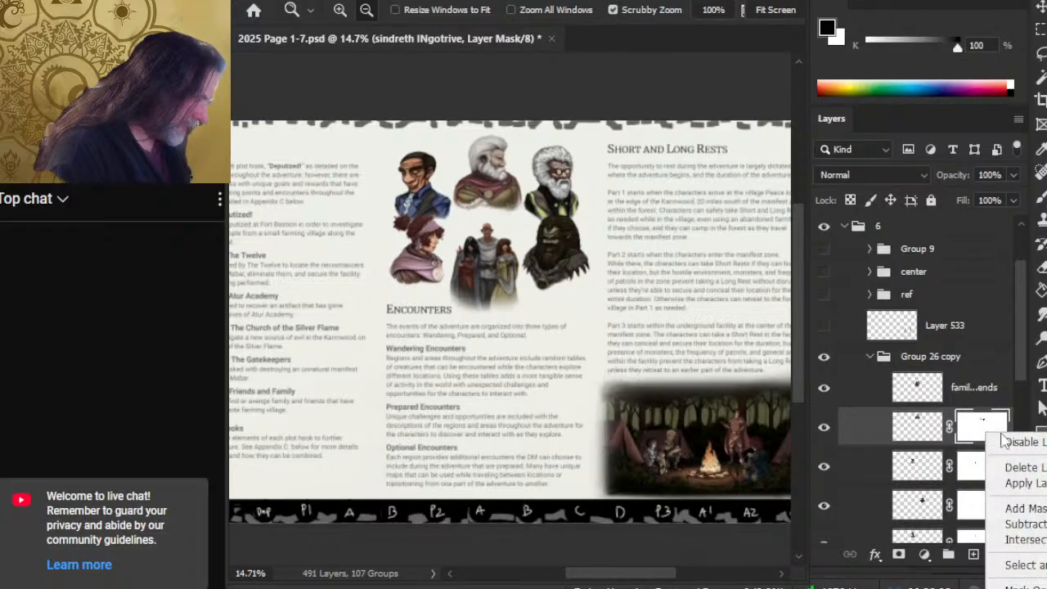
pyautogui.click(1019, 483)
pyautogui.click(978, 466)
pyautogui.rightClick(985, 465)
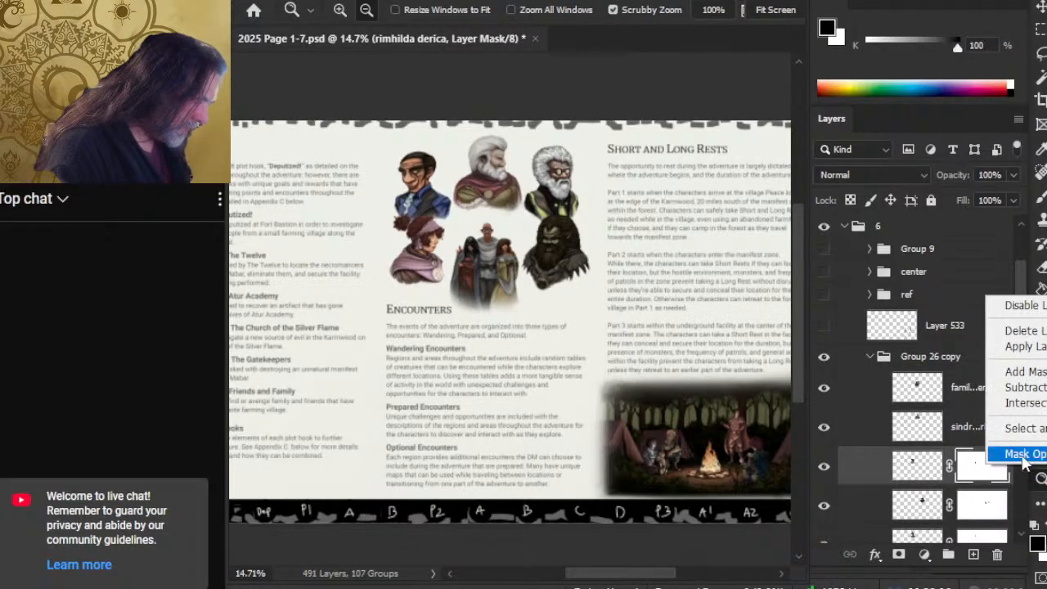
pyautogui.click(1019, 346)
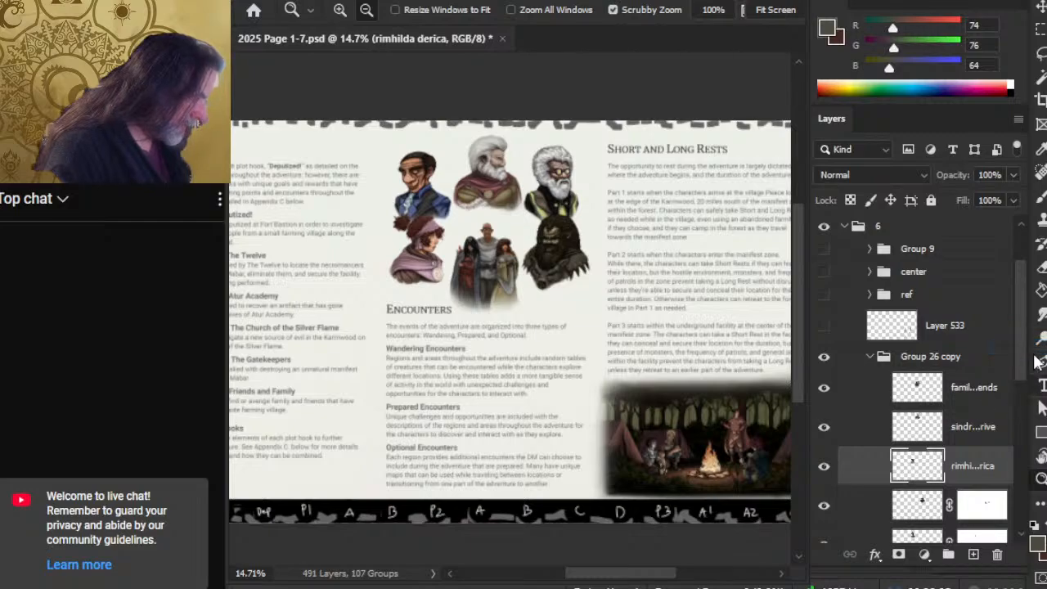
# - Apply the layer masks of the remaining three portrait layers at the bottom of Group 26 copy
pyautogui.scroll(-4, 981, 360)
pyautogui.click(983, 353)
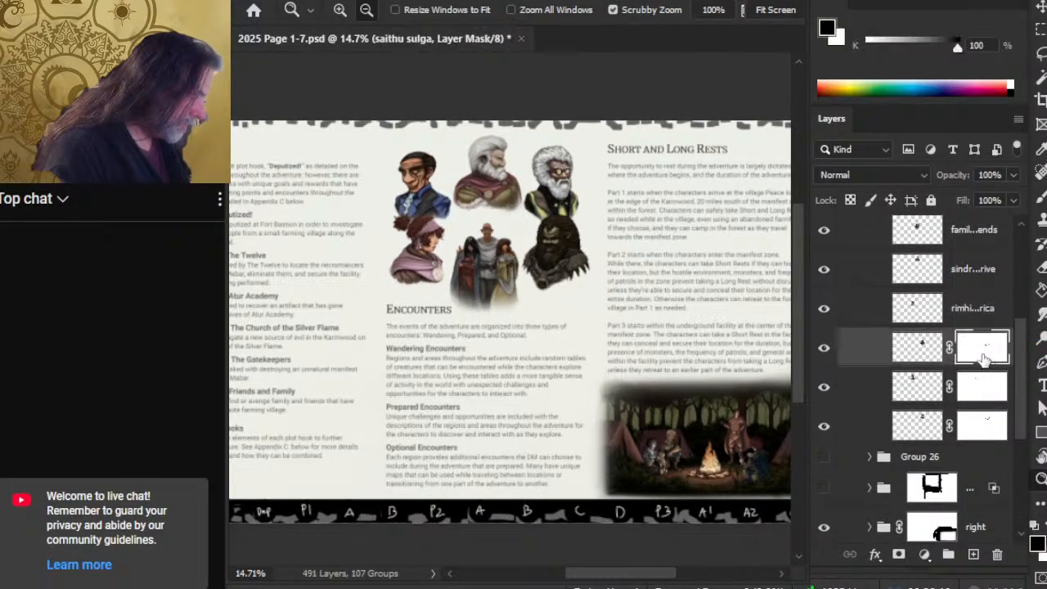
pyautogui.rightClick(984, 358)
pyautogui.click(1006, 408)
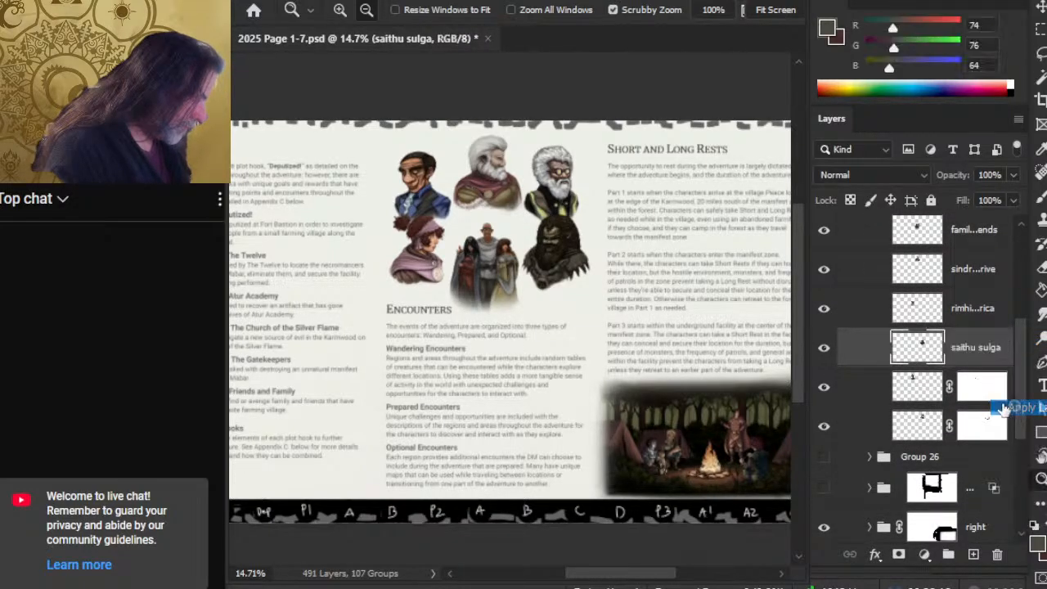
pyautogui.click(983, 391)
pyautogui.rightClick(984, 395)
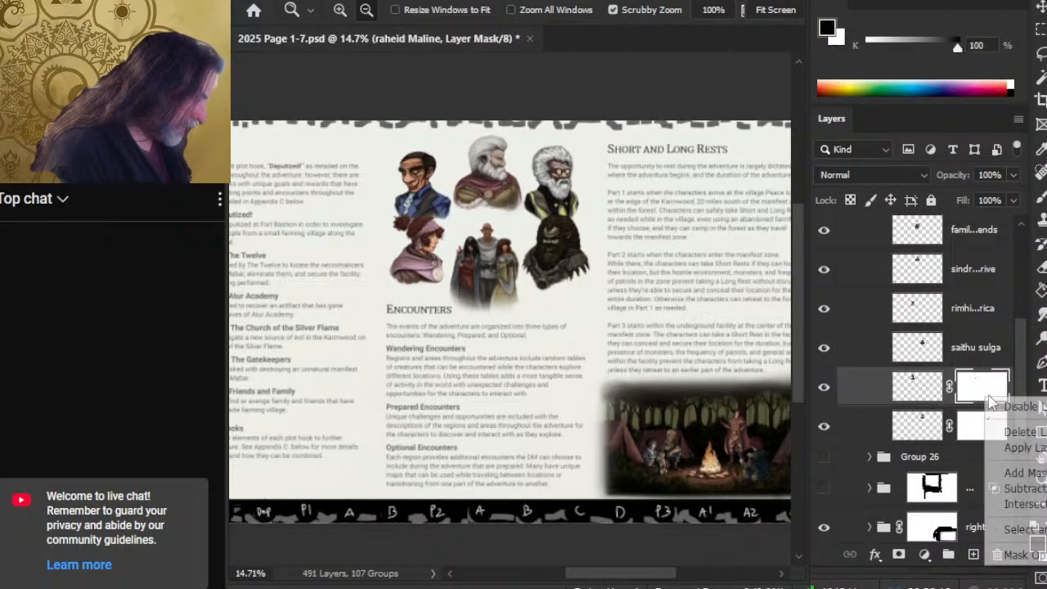
pyautogui.click(1011, 450)
pyautogui.click(982, 425)
pyautogui.rightClick(985, 429)
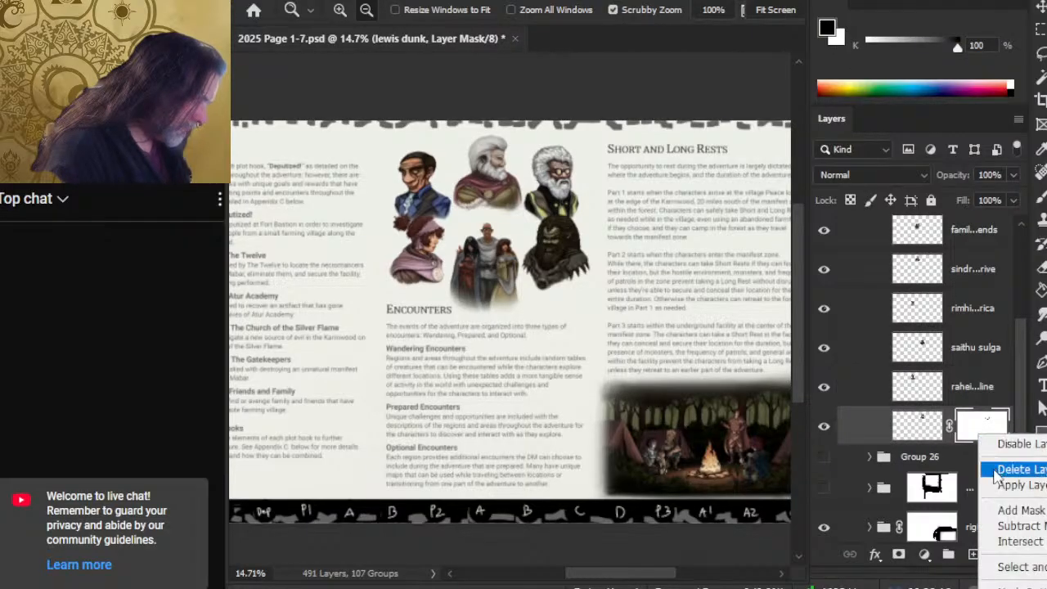
pyautogui.click(1008, 485)
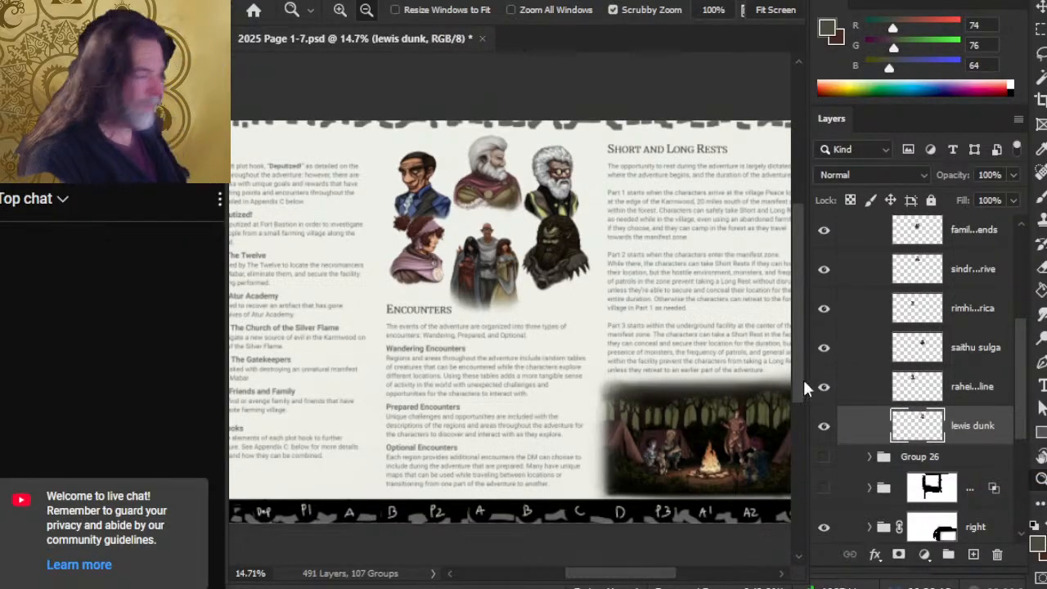
# - Scale the whole Group 26 copy down proportionally to about 90%, keeping its bottom edge in place
pyautogui.scroll(2, 933, 344)
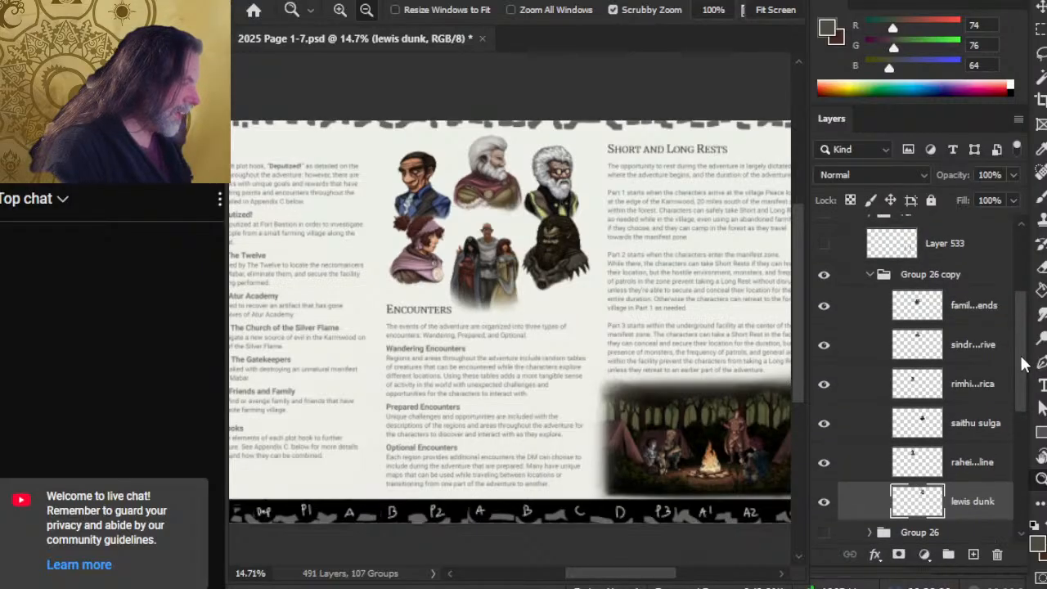
pyautogui.click(871, 273)
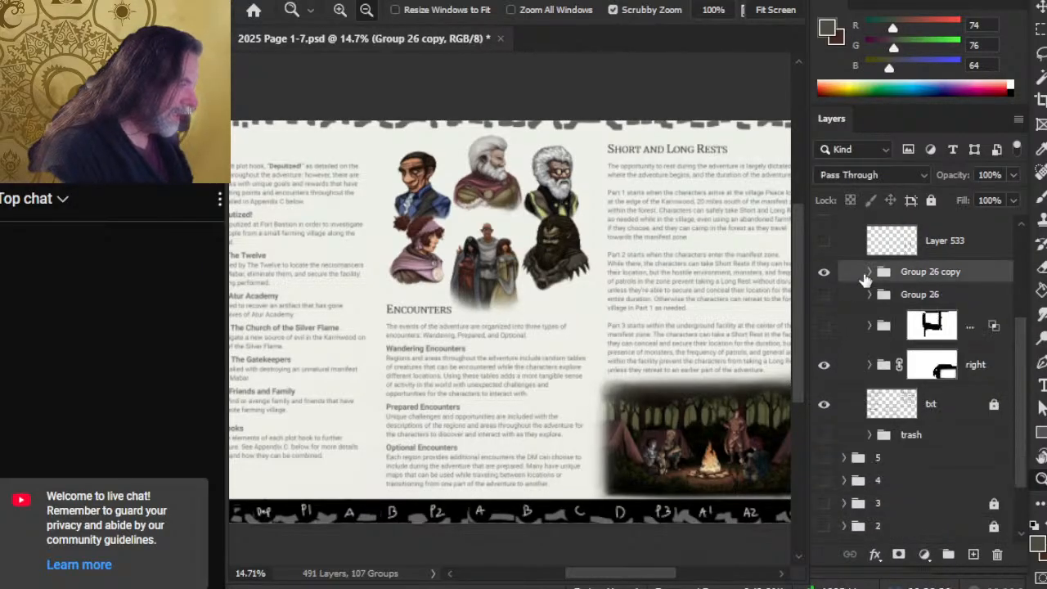
pyautogui.click(870, 273)
pyautogui.keyDown('alt'); pyautogui.click(571, 312); pyautogui.keyUp('alt')
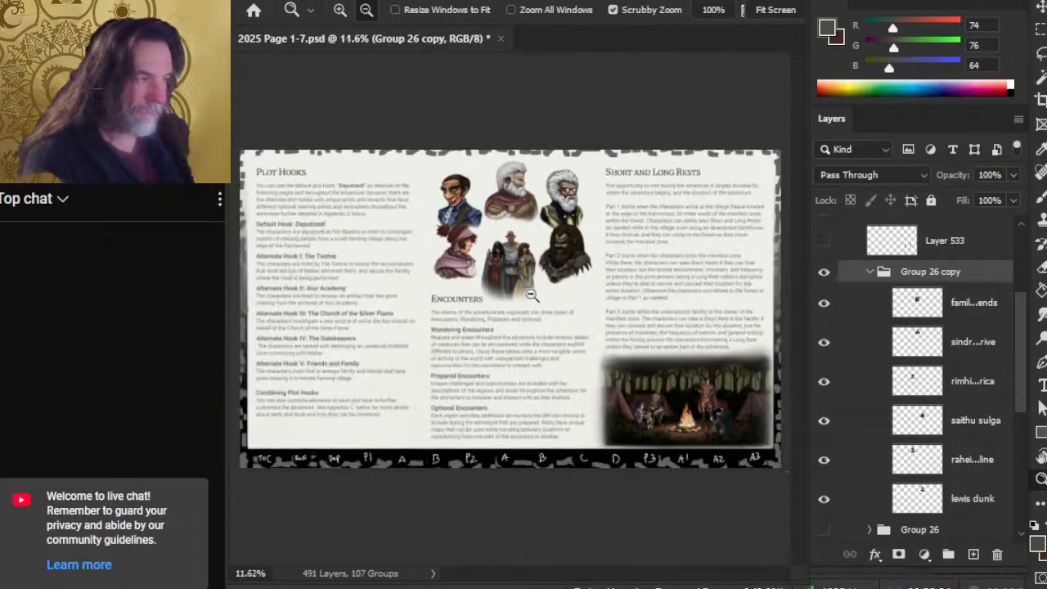
pyautogui.click(496, 236)
pyautogui.press('l')
pyautogui.rightClick(507, 236)
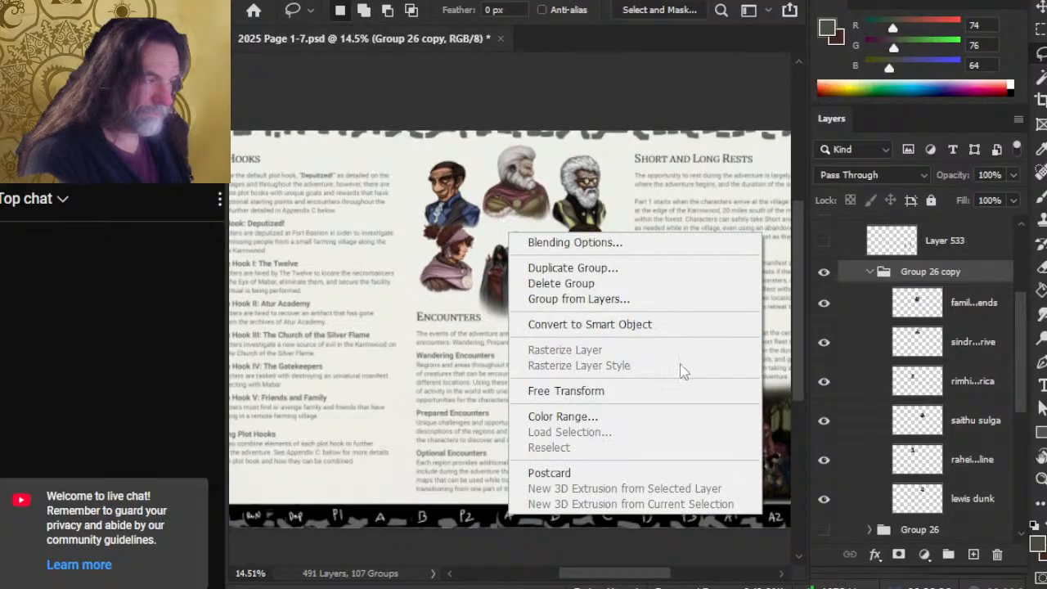
pyautogui.click(585, 391)
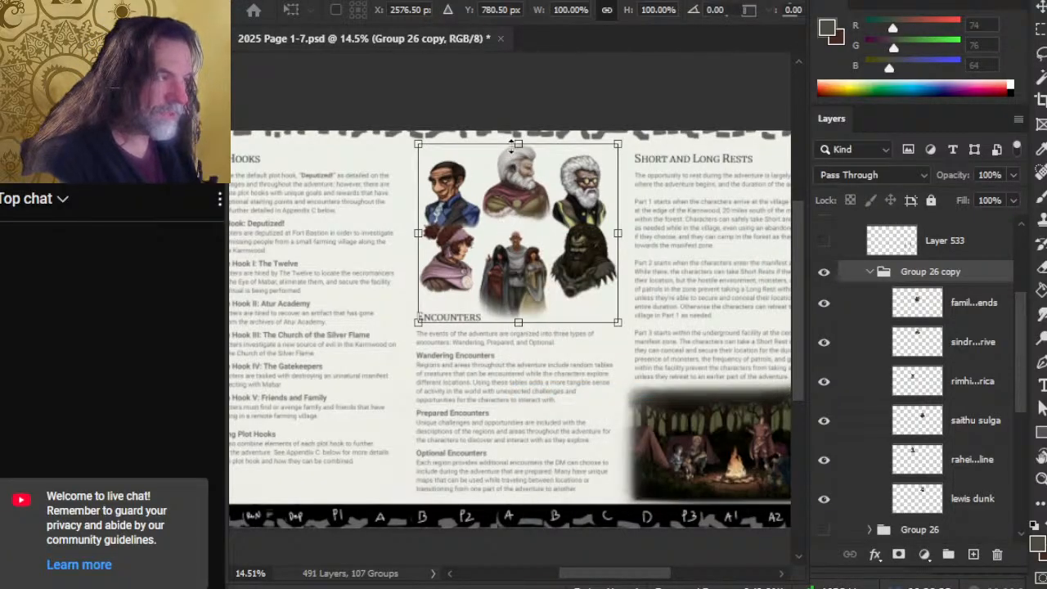
pyautogui.moveTo(511, 145); pyautogui.dragTo(520, 158)
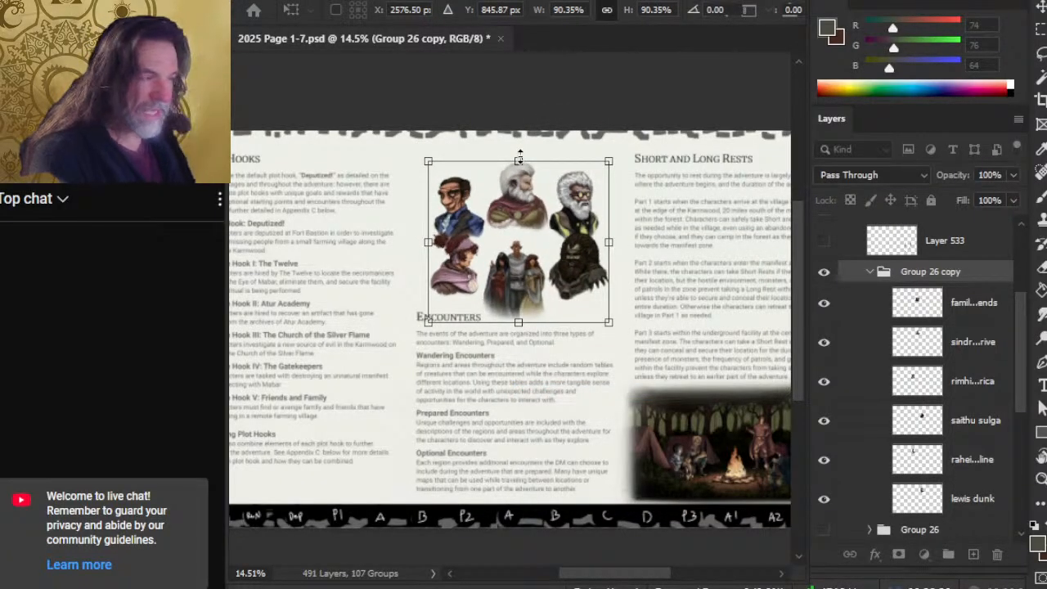
pyautogui.press('Return')
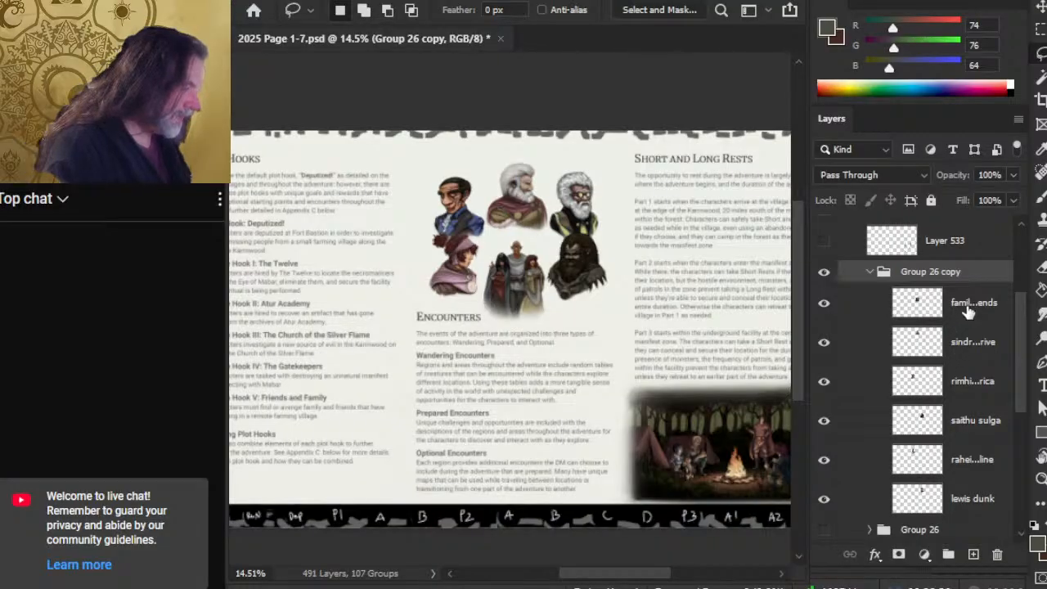
# - Identify the first two portrait layers by their visibility and move the upper-middle cloaked, white-haired man's portrait slightly up
pyautogui.click(969, 309)
pyautogui.click(824, 304)
pyautogui.click(824, 304)
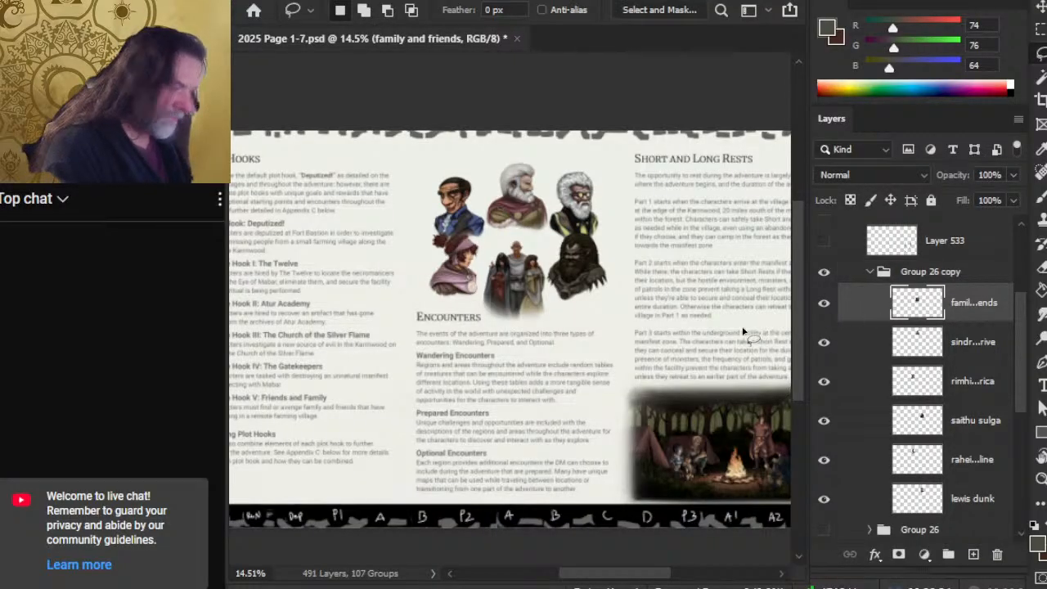
pyautogui.press('v')
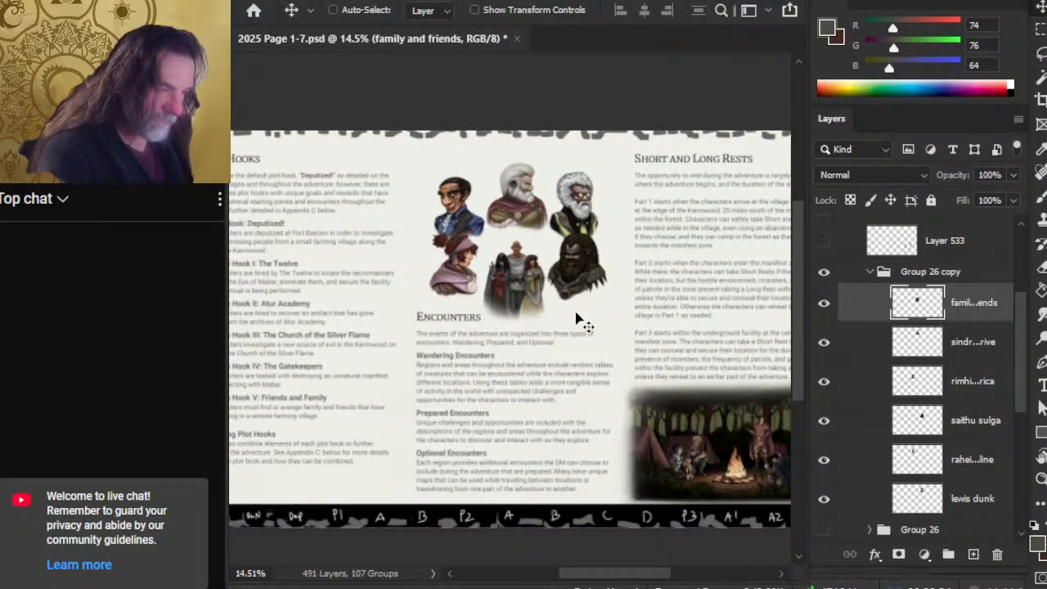
pyautogui.click(824, 343)
pyautogui.click(824, 343)
pyautogui.click(850, 348)
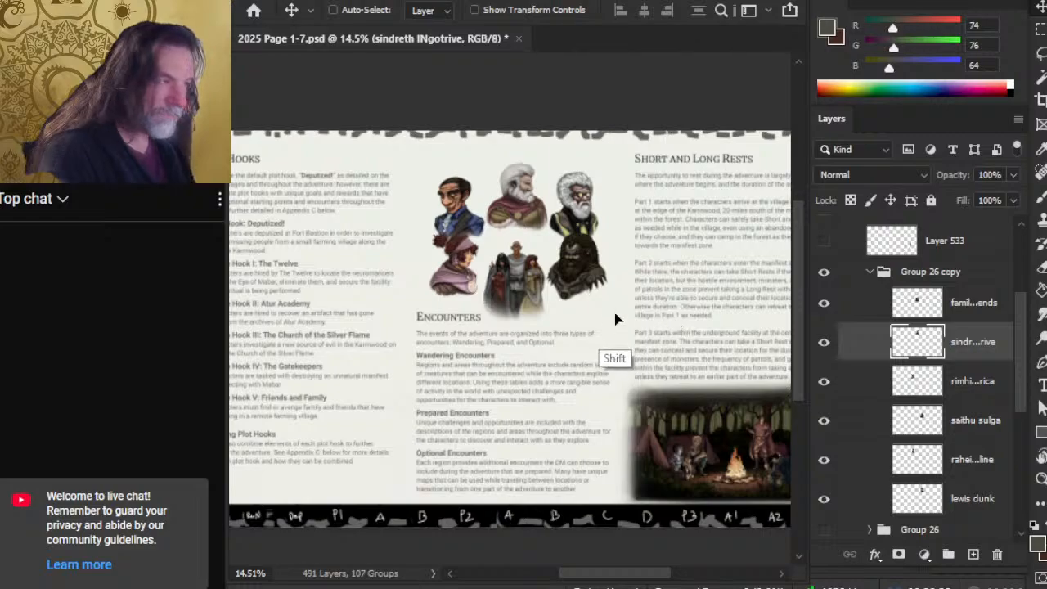
pyautogui.moveTo(616, 319); pyautogui.dragTo(620, 309)
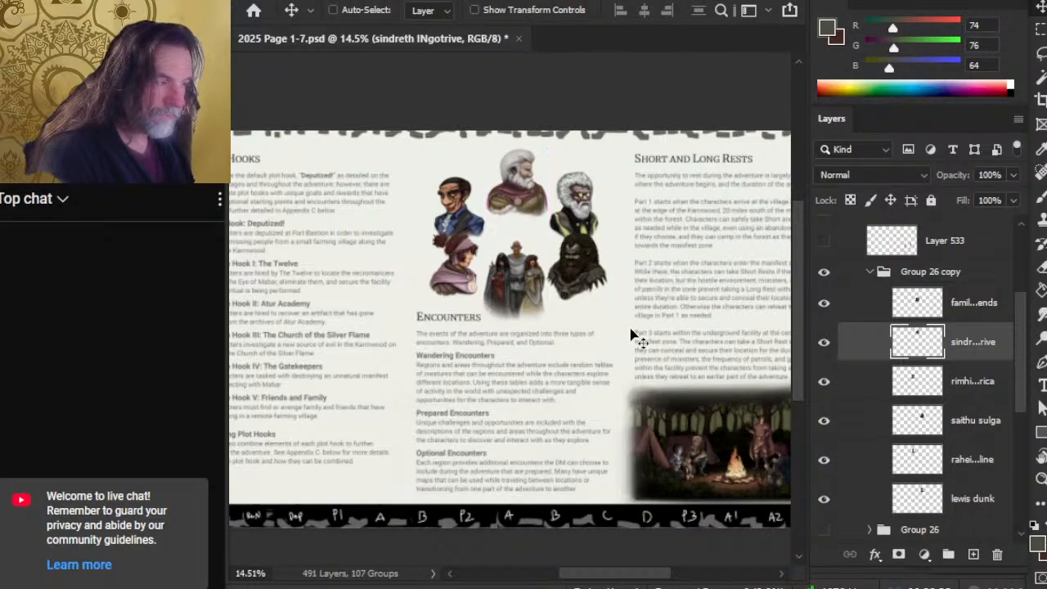
# - Move the hooded figure's portrait in the lower row slightly down, clear of the blue-suited man above it
pyautogui.click(824, 382)
pyautogui.click(824, 382)
pyautogui.click(843, 382)
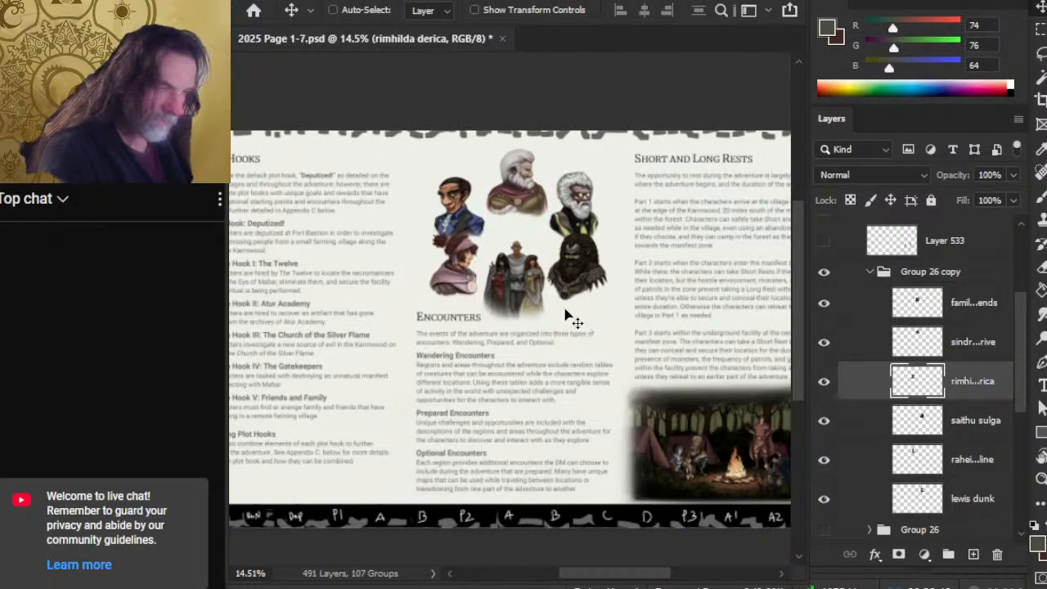
pyautogui.moveTo(565, 298); pyautogui.dragTo(565, 308)
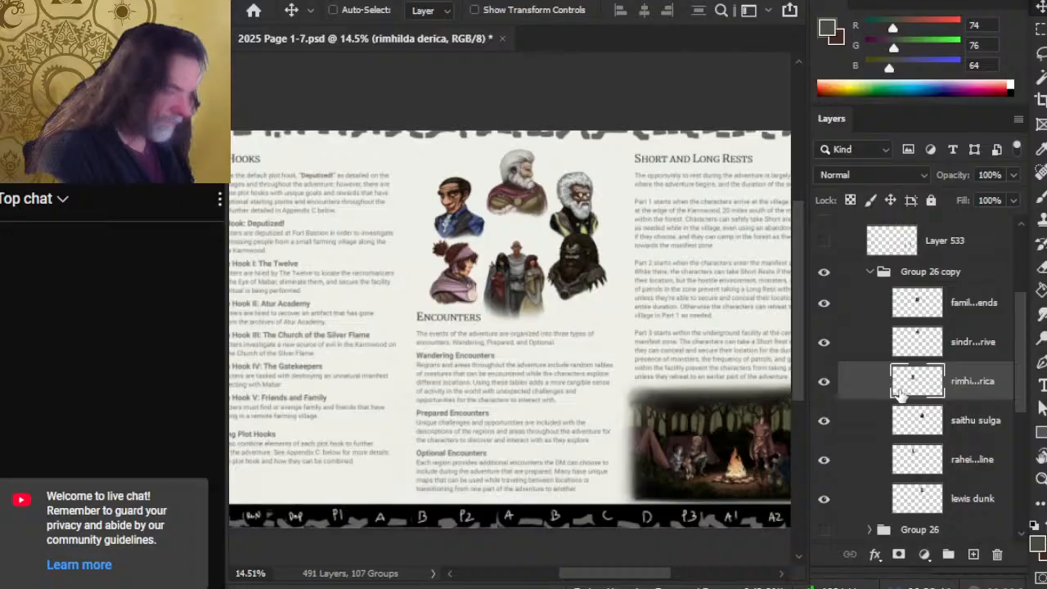
# - Move the dark, bearded figure's portrait in the lower row slightly down and to the right
pyautogui.click(824, 420)
pyautogui.click(824, 421)
pyautogui.click(854, 421)
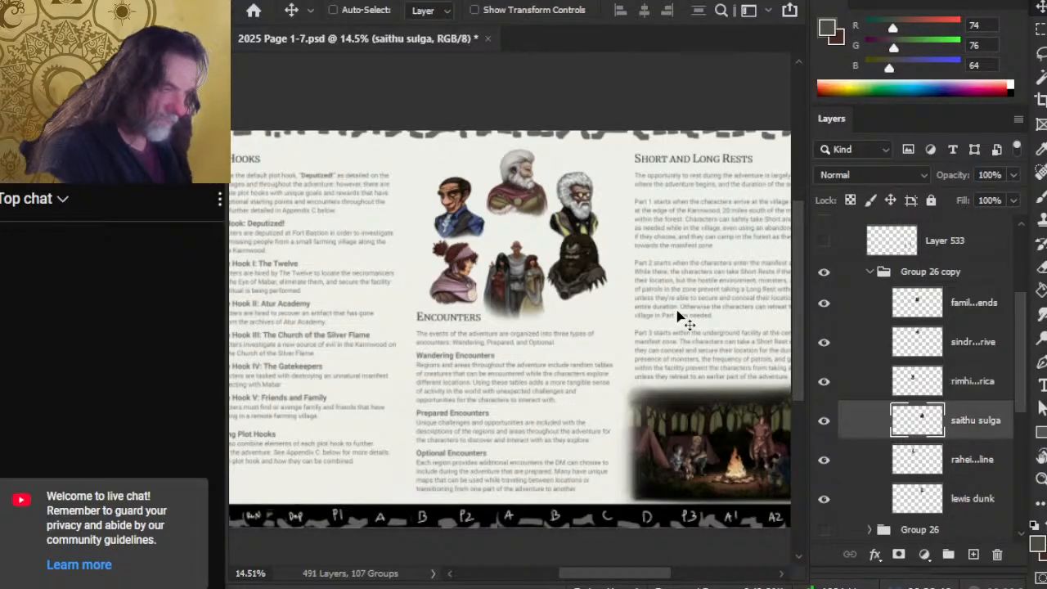
pyautogui.moveTo(672, 300); pyautogui.dragTo(664, 300)
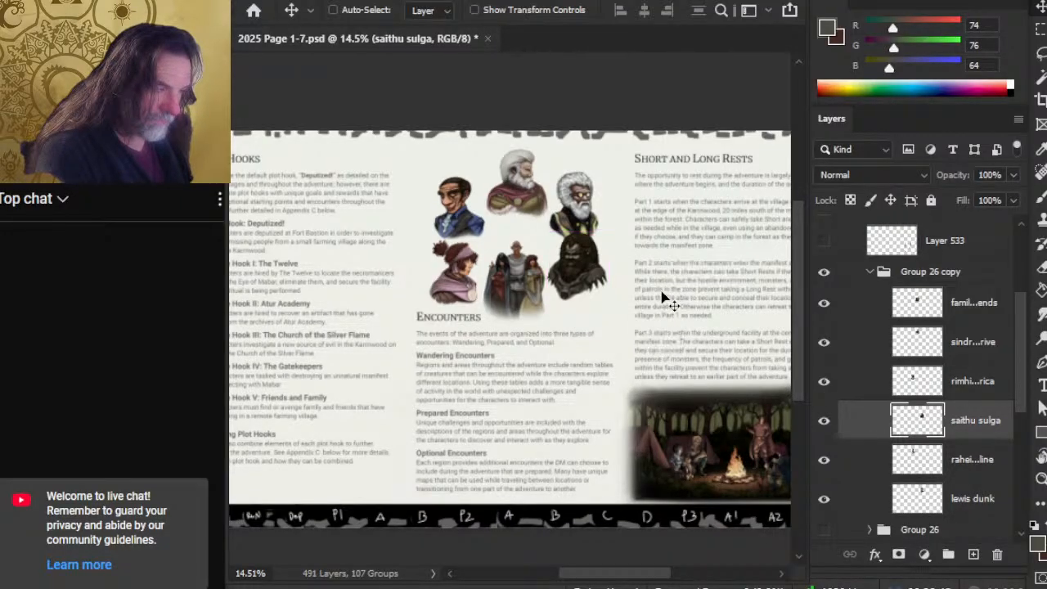
pyautogui.moveTo(584, 247); pyautogui.dragTo(584, 254)
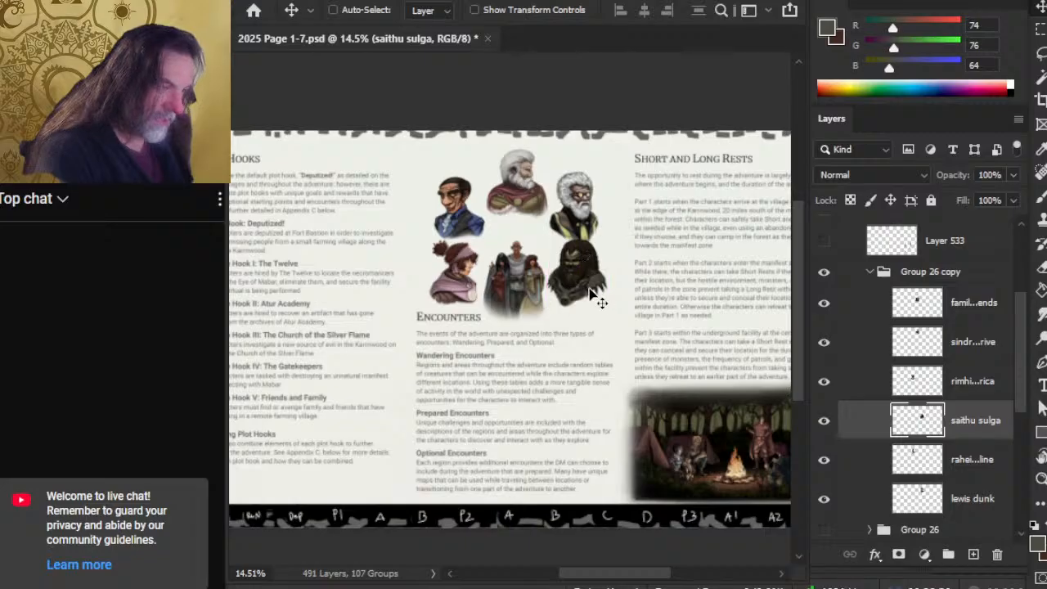
pyautogui.moveTo(594, 297)
pyautogui.mouseDown()
pyautogui.moveTo(598, 288)
pyautogui.moveTo(601, 297)
pyautogui.mouseUp()
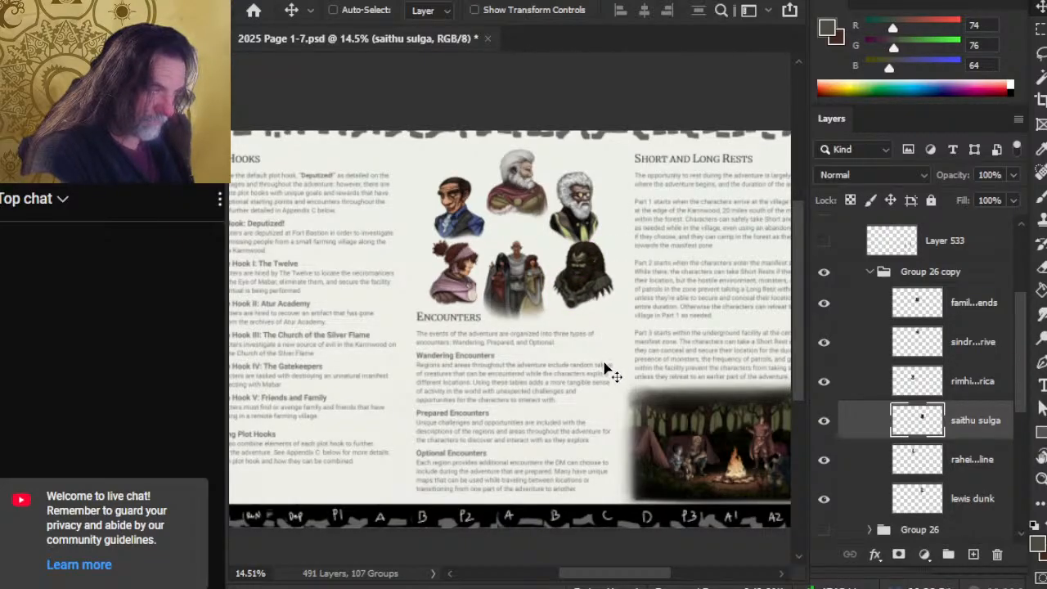
# - Move the blue-suited man's portrait up and left, and the white-bearded man with glasses up and right
pyautogui.click(844, 462)
pyautogui.moveTo(580, 310); pyautogui.dragTo(619, 302)
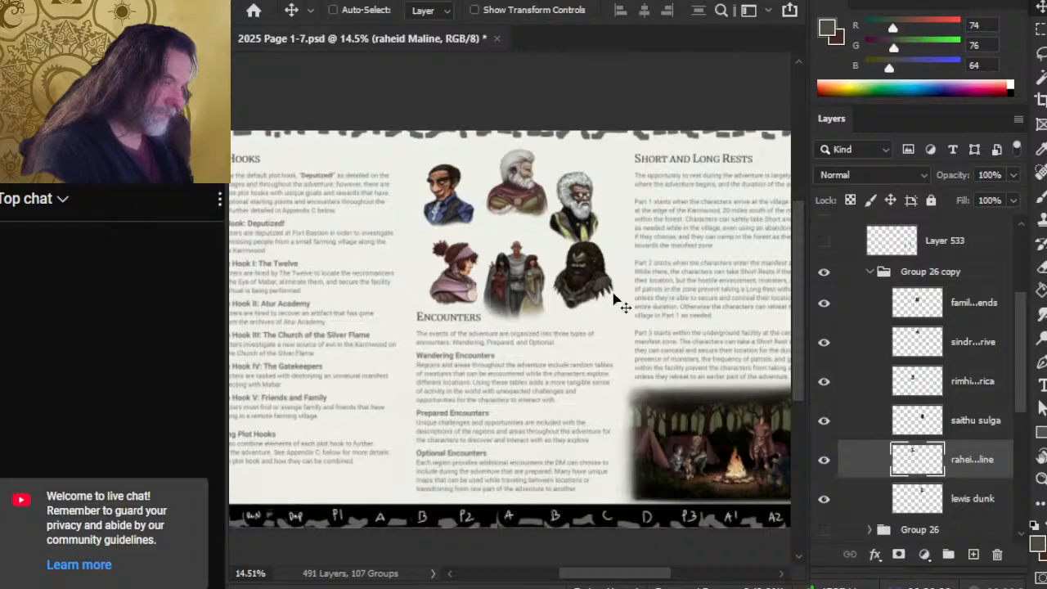
pyautogui.click(859, 495)
pyautogui.moveTo(638, 368); pyautogui.dragTo(661, 338)
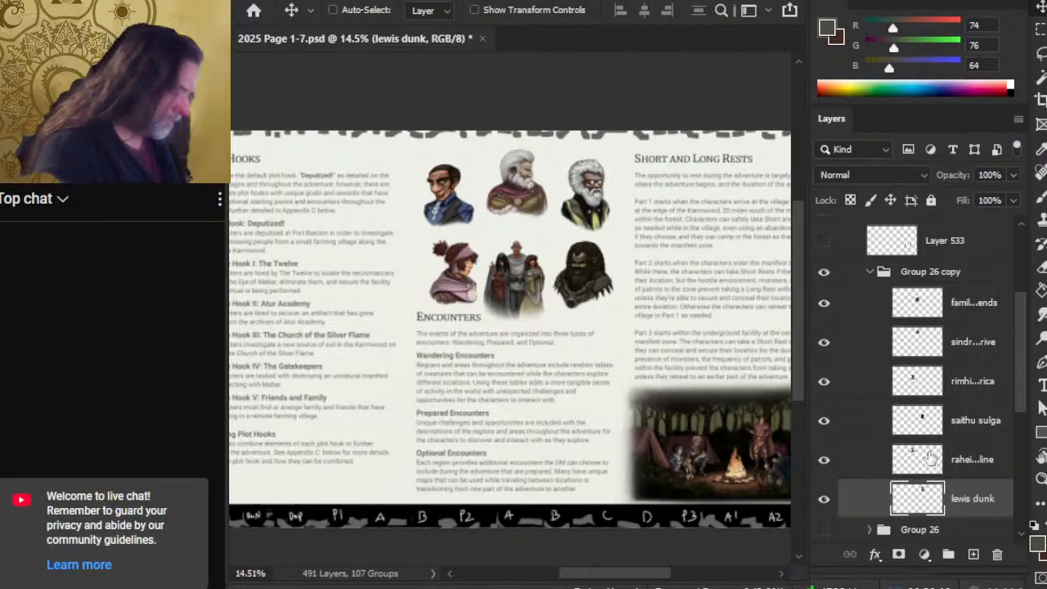
# - Check which layer holds the upper-middle cloaked man's portrait and nudge it slightly down and to the right
pyautogui.moveTo(1019, 382); pyautogui.dragTo(1019, 405)
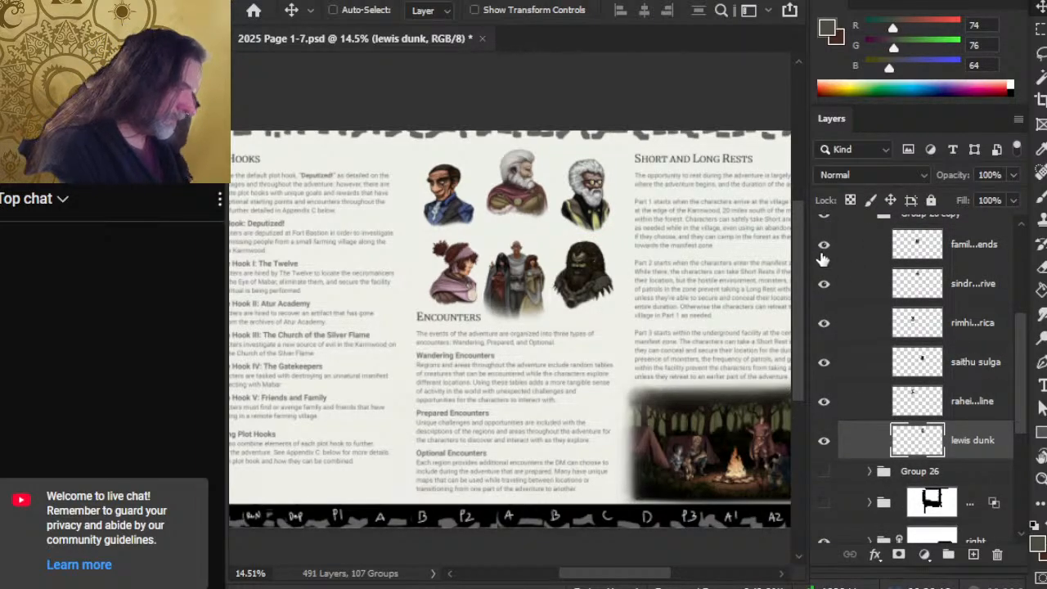
pyautogui.click(823, 253)
pyautogui.click(825, 284)
pyautogui.click(824, 283)
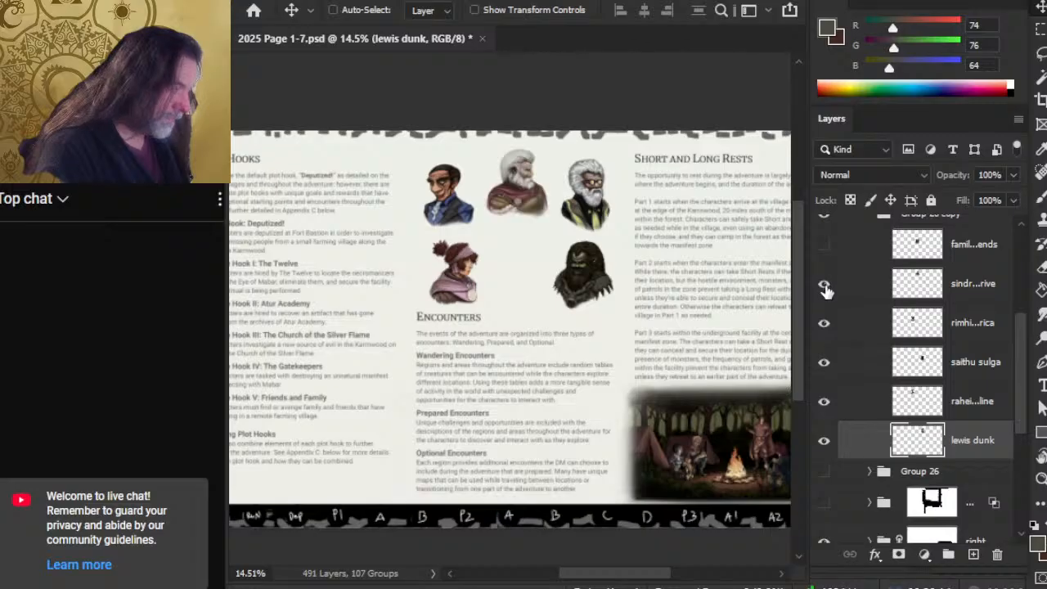
pyautogui.click(824, 243)
pyautogui.click(851, 284)
pyautogui.moveTo(616, 339); pyautogui.dragTo(614, 350)
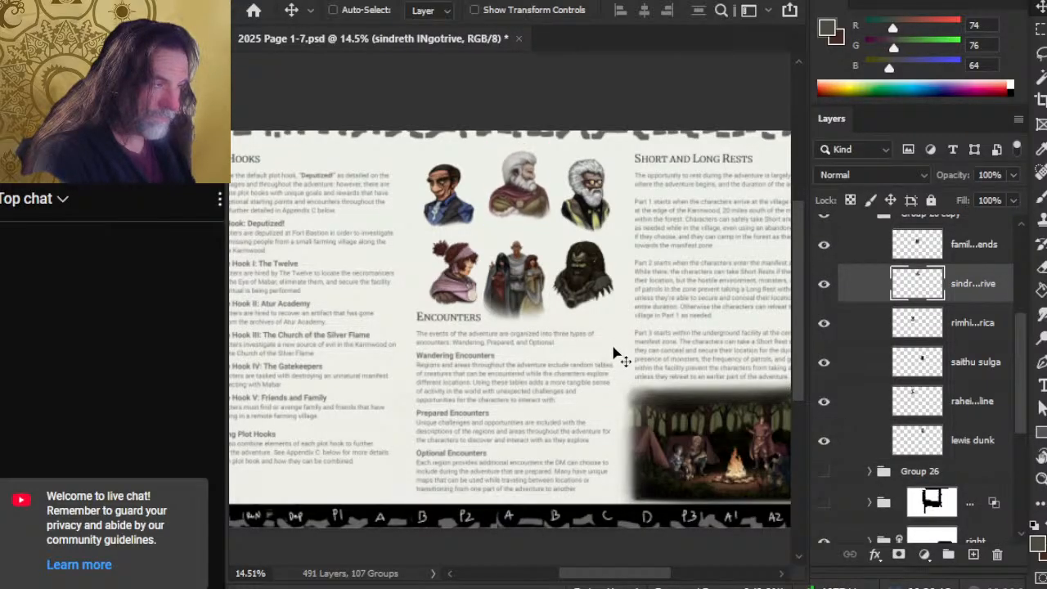
# - Nudge the blue-suited man's portrait down and right, and the white-bearded man with glasses slightly right
pyautogui.click(825, 365)
pyautogui.click(824, 365)
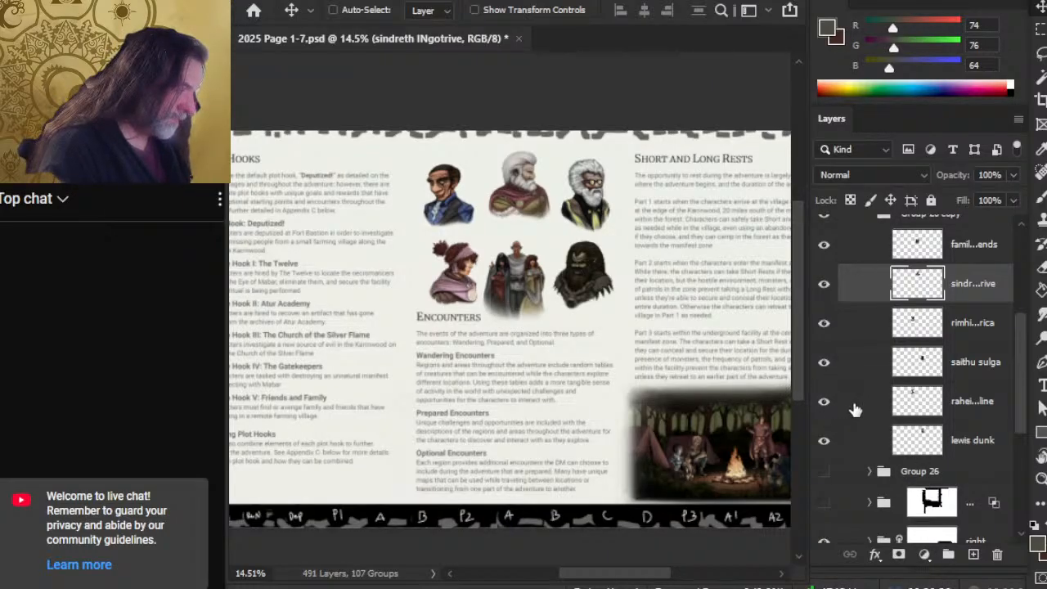
pyautogui.click(856, 410)
pyautogui.moveTo(597, 342); pyautogui.dragTo(604, 347)
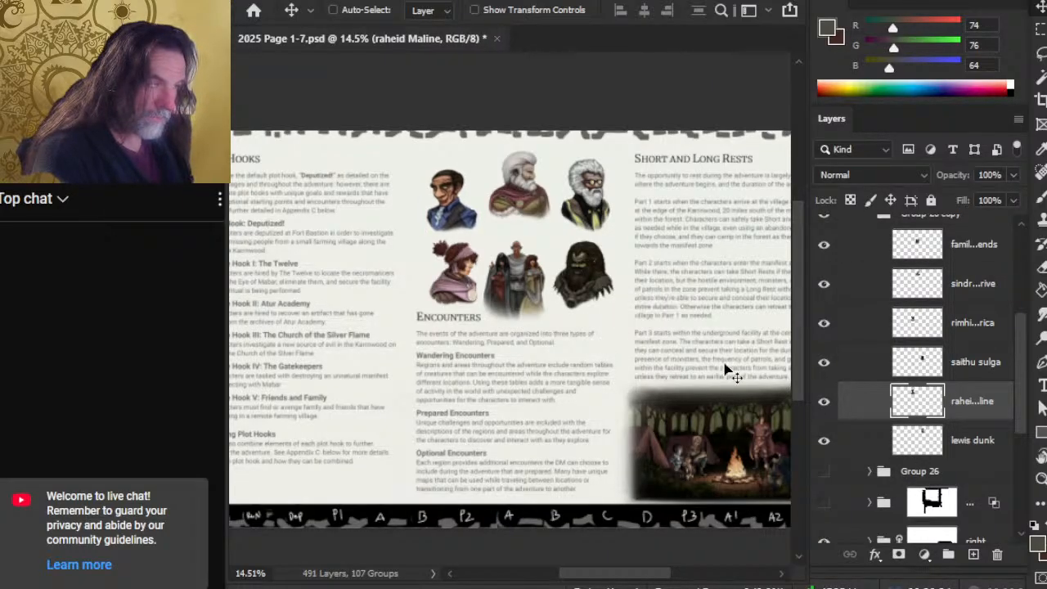
pyautogui.click(867, 445)
pyautogui.moveTo(729, 325); pyautogui.dragTo(735, 328)
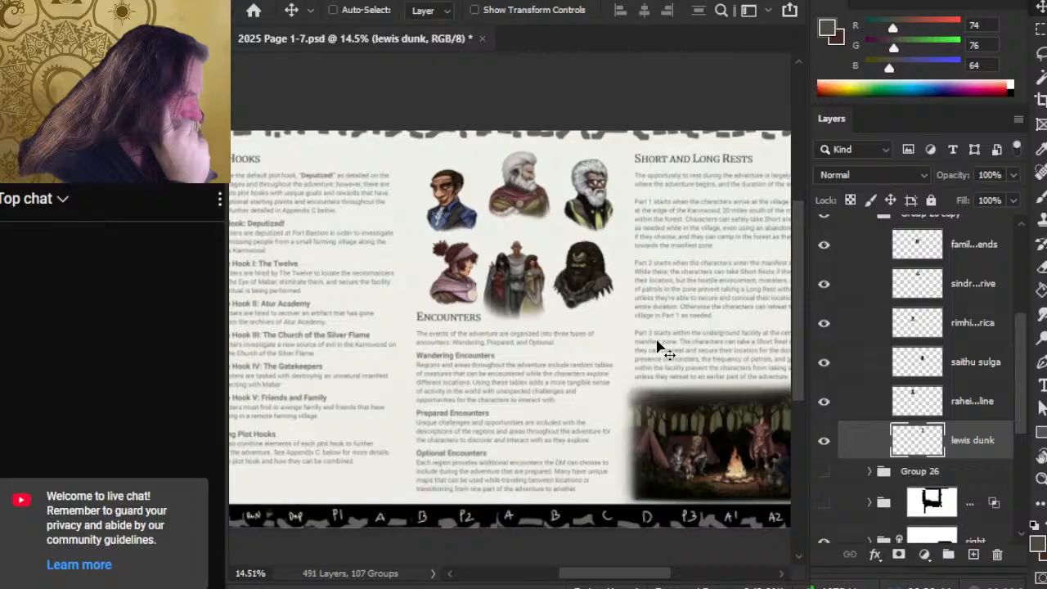
# - Nudge the portrait of the three family figures in the middle of the lower row slightly
pyautogui.click(855, 249)
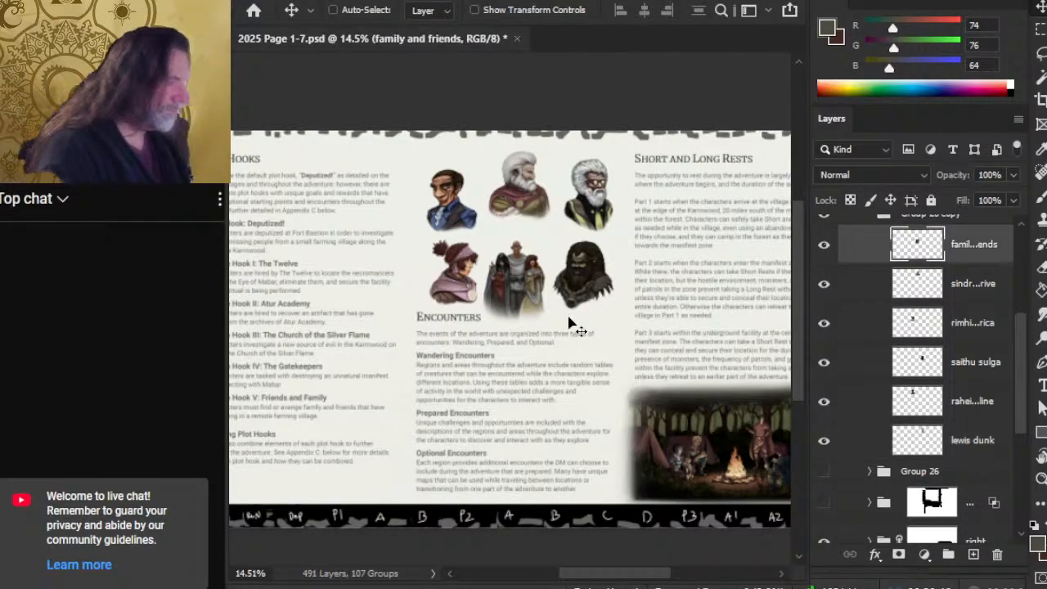
pyautogui.moveTo(579, 342); pyautogui.dragTo(602, 327)
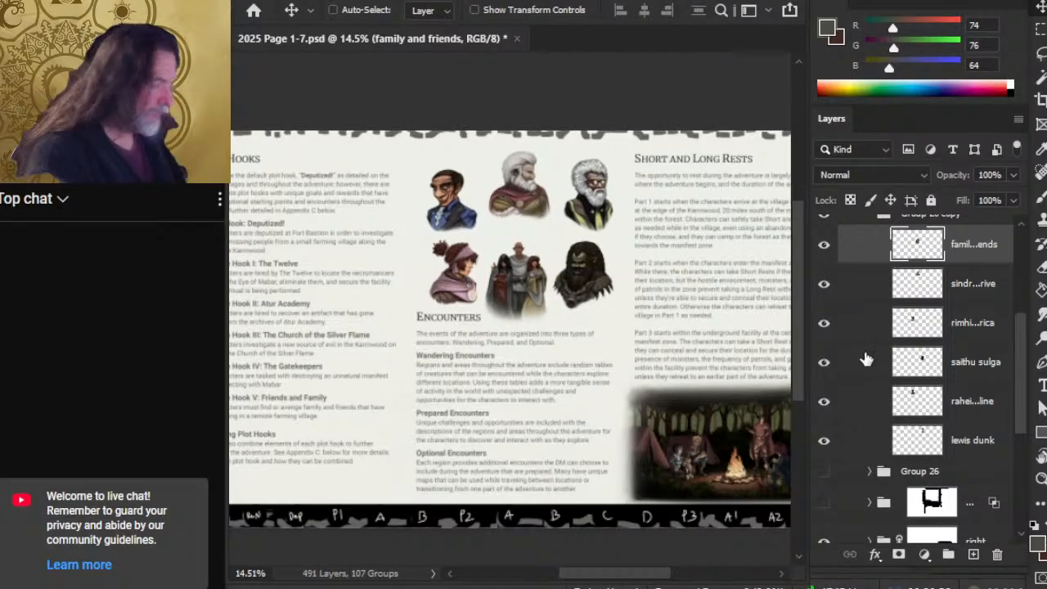
# - Shift the whole portrait group, Group 26 copy, slightly left and up so it sits centred above the Encounters column
pyautogui.click(861, 218)
pyautogui.press('z')
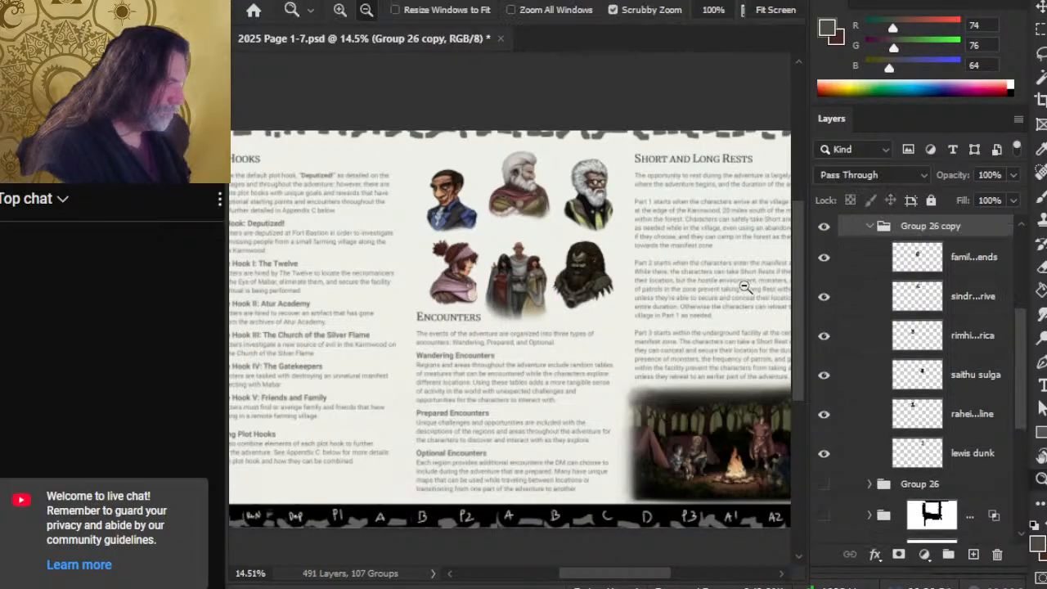
pyautogui.moveTo(639, 338); pyautogui.dragTo(593, 331)
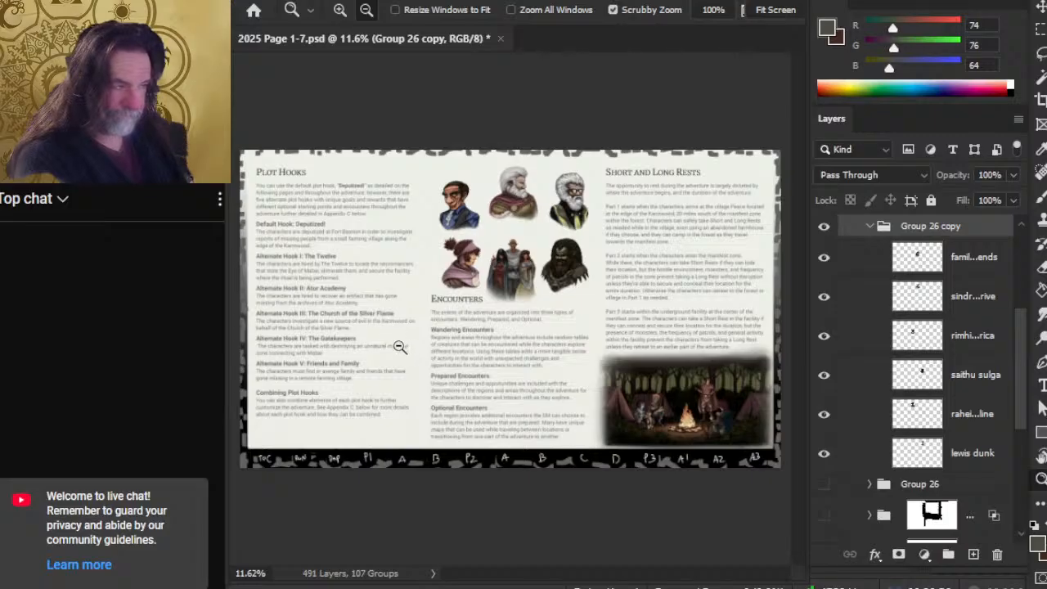
pyautogui.press('v')
pyautogui.moveTo(625, 344); pyautogui.dragTo(620, 344)
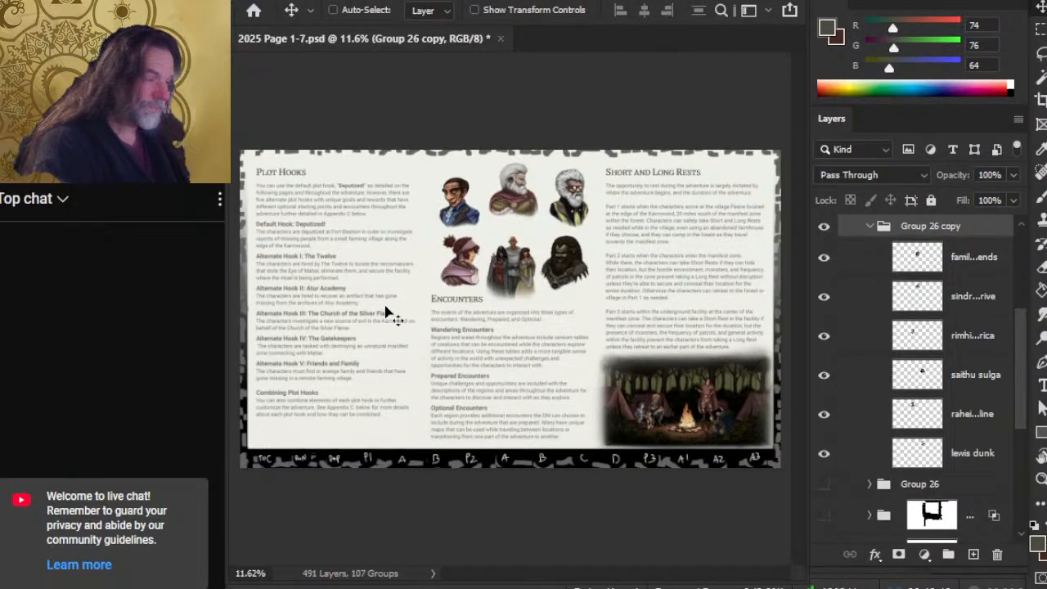
pyautogui.hotkey('shift', 'Left')
pyautogui.hotkey('shift', 'Left')
pyautogui.hotkey('shift', 'Left')
pyautogui.hotkey('shift', 'Left')
pyautogui.hotkey('shift', 'Left')
pyautogui.hotkey('shift', 'Left')
pyautogui.hotkey('shift', 'Left')
pyautogui.hotkey('shift', 'Left')
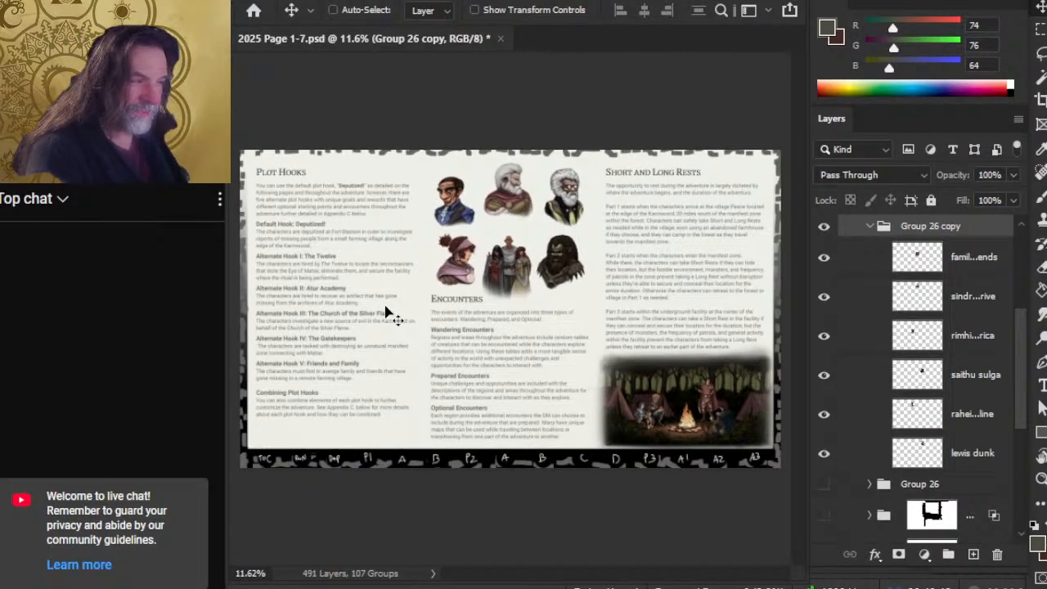
pyautogui.hotkey('shift', 'Up')
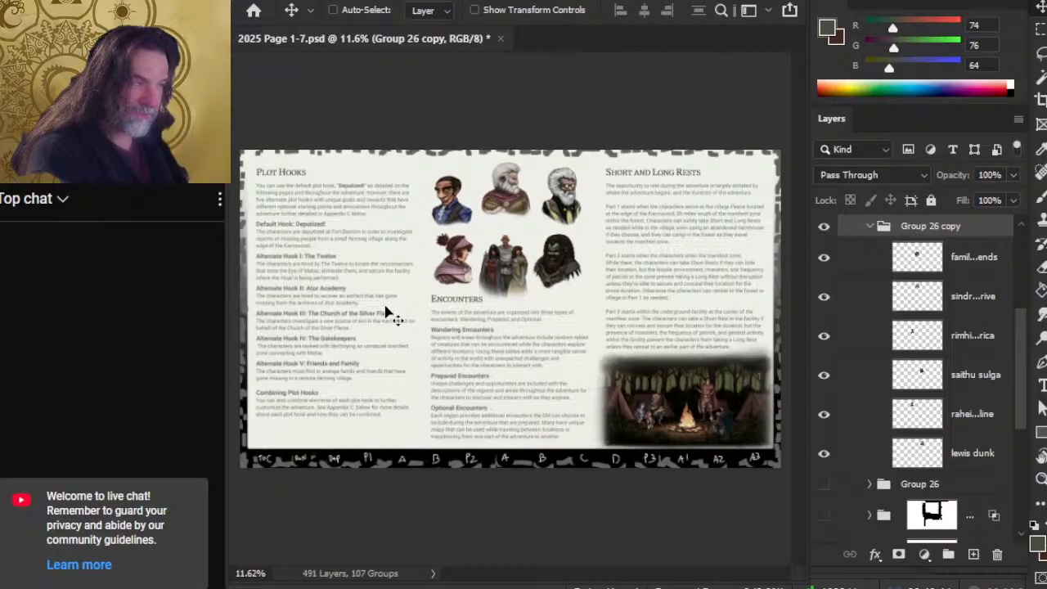
pyautogui.hotkey('shift', 'Right')
pyautogui.hotkey('shift', 'Right')
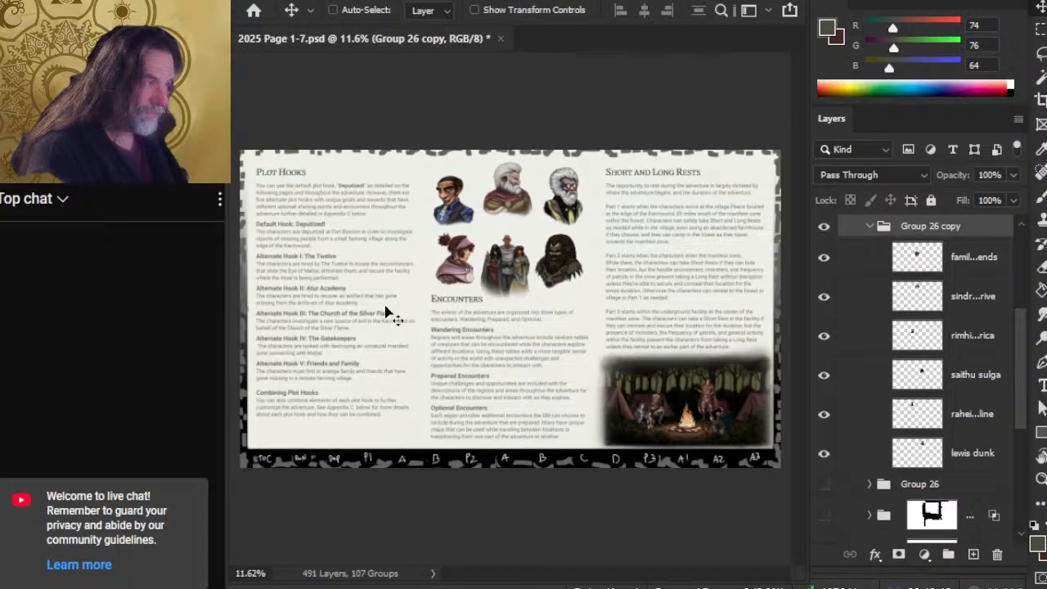
pyautogui.hotkey('shift', 'Right')
pyautogui.hotkey('shift', 'Right')
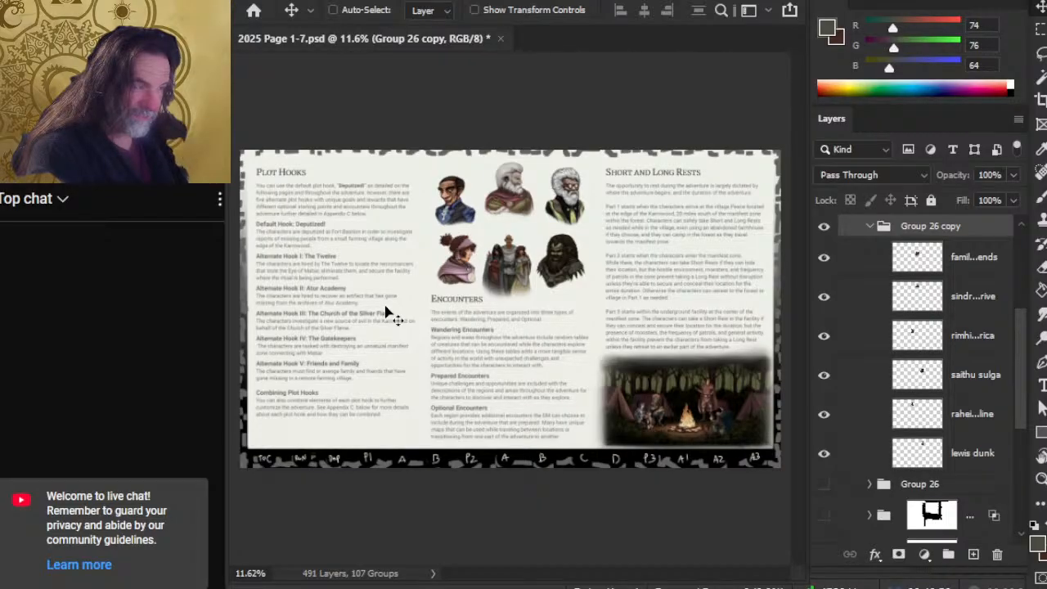
pyautogui.hotkey('shift', 'Right')
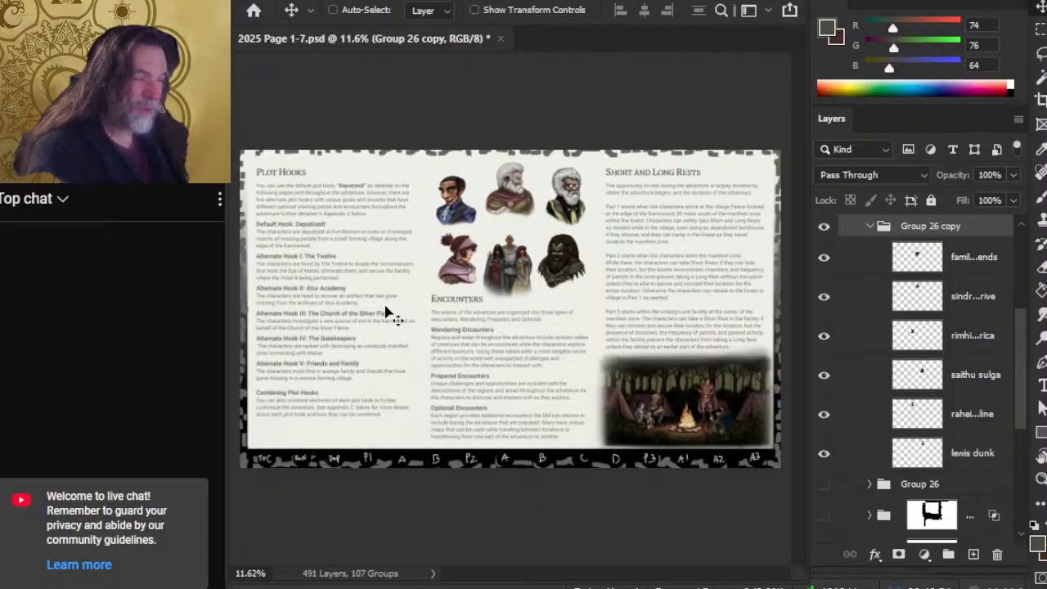
pyautogui.hotkey('shift', 'Left')
pyautogui.hotkey('shift', 'Left')
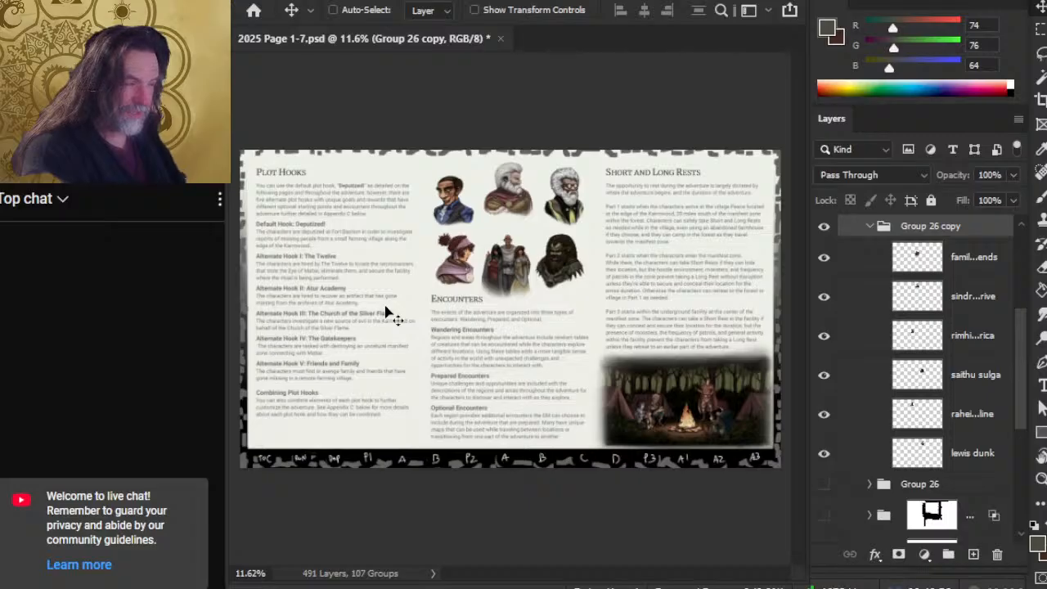
pyautogui.hotkey('shift', 'Right')
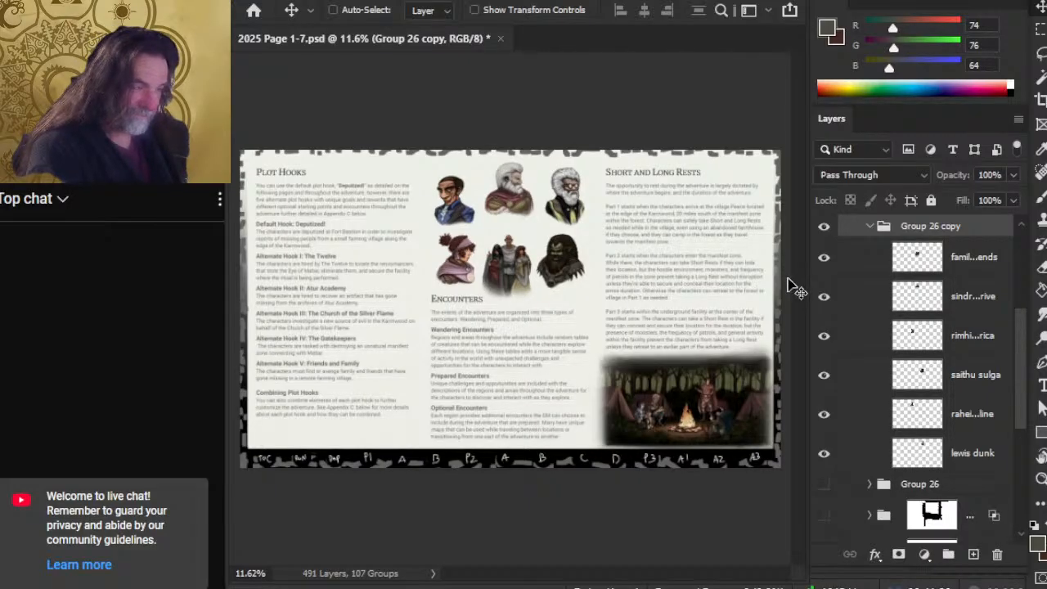
# - Unlock the txt layer that holds the page's text
pyautogui.scroll(-4, 1019, 384)
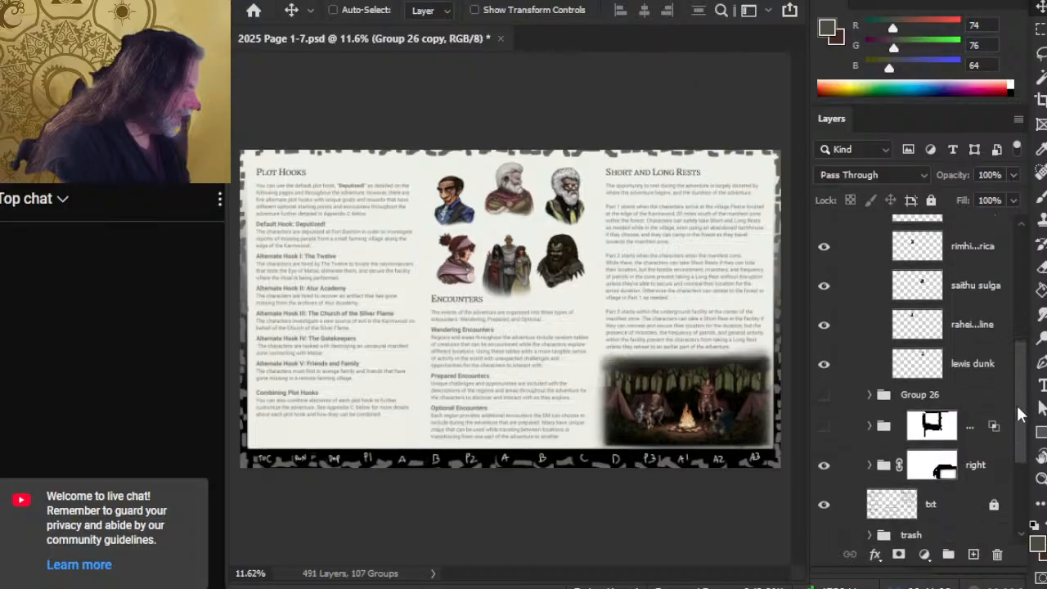
pyautogui.click(928, 445)
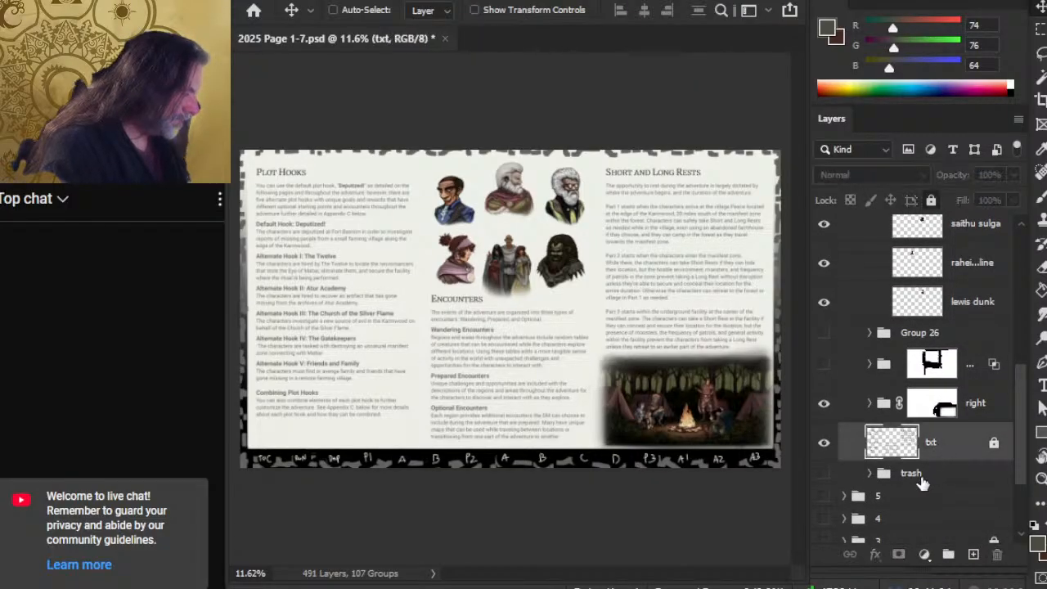
pyautogui.click(931, 200)
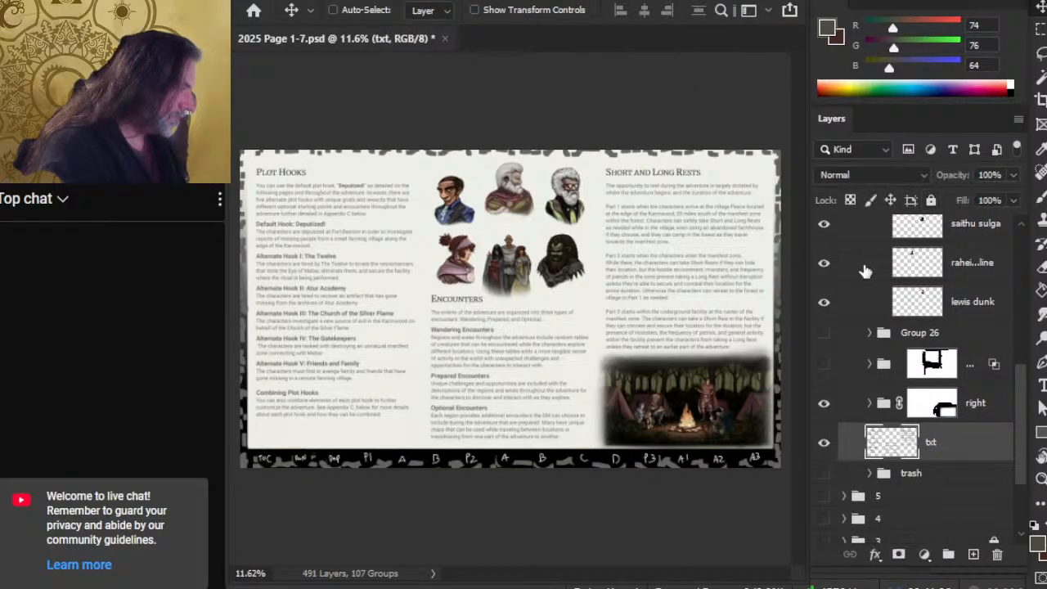
# - Select the words "Hook I:" in the Alternate Hook I heading with the Lasso and copy them to a new layer
pyautogui.press('z')
pyautogui.moveTo(303, 275); pyautogui.dragTo(460, 283)
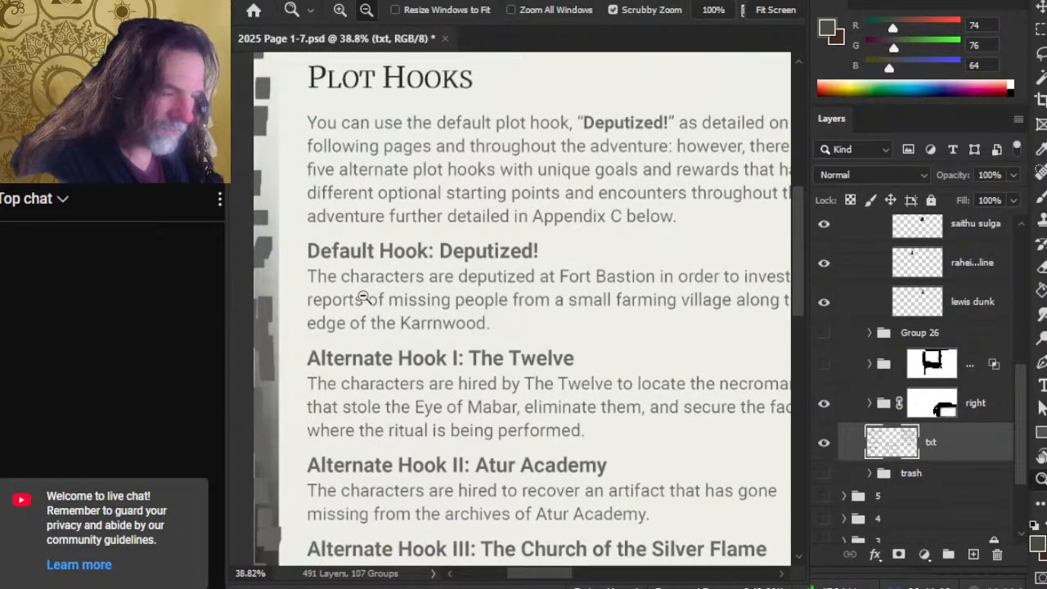
pyautogui.moveTo(509, 396); pyautogui.dragTo(436, 408)
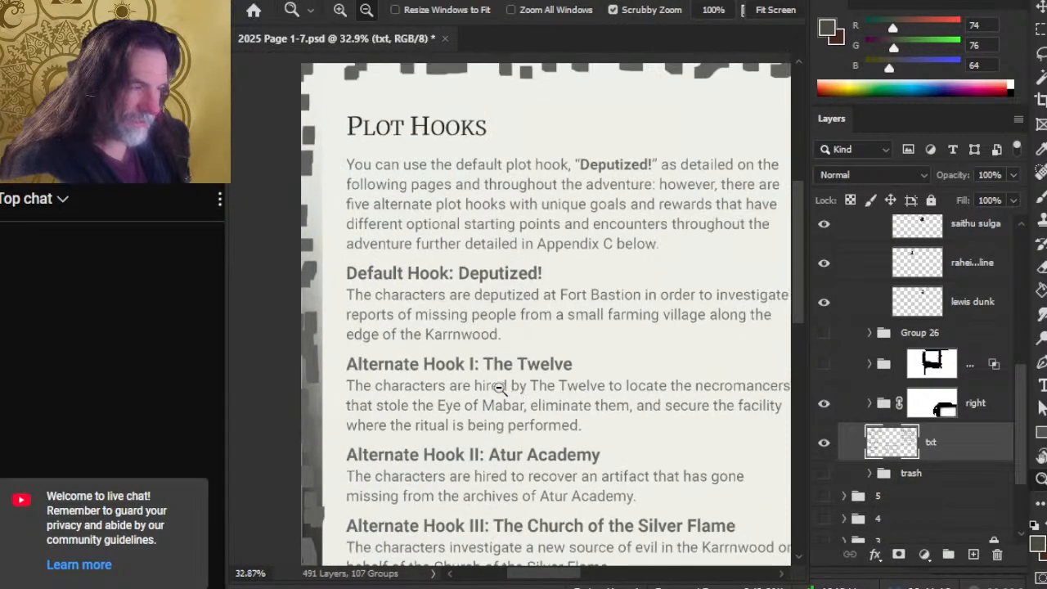
pyautogui.press('l')
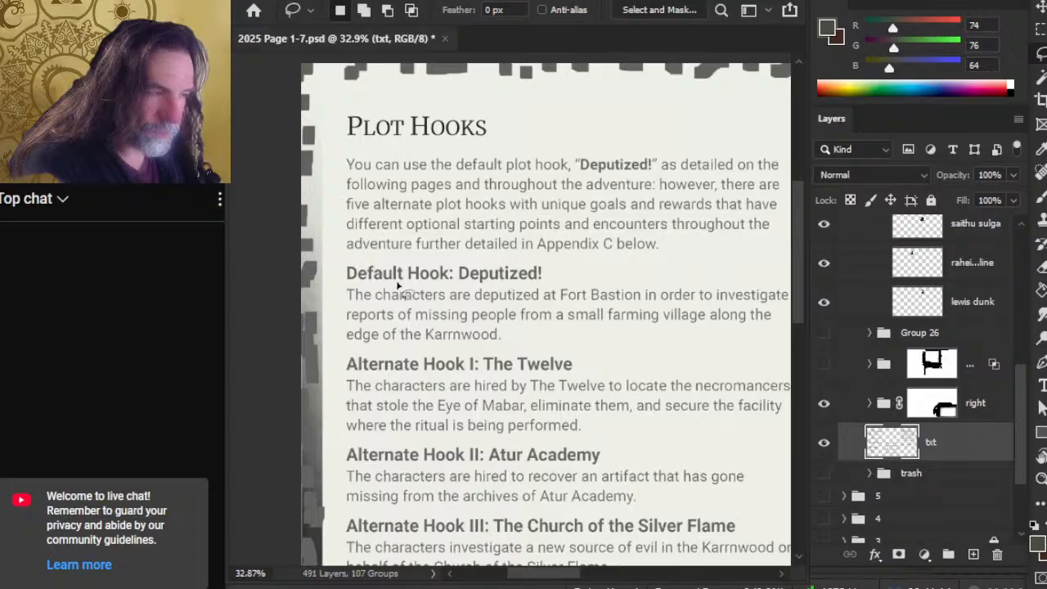
pyautogui.moveTo(467, 373); pyautogui.dragTo(445, 211)
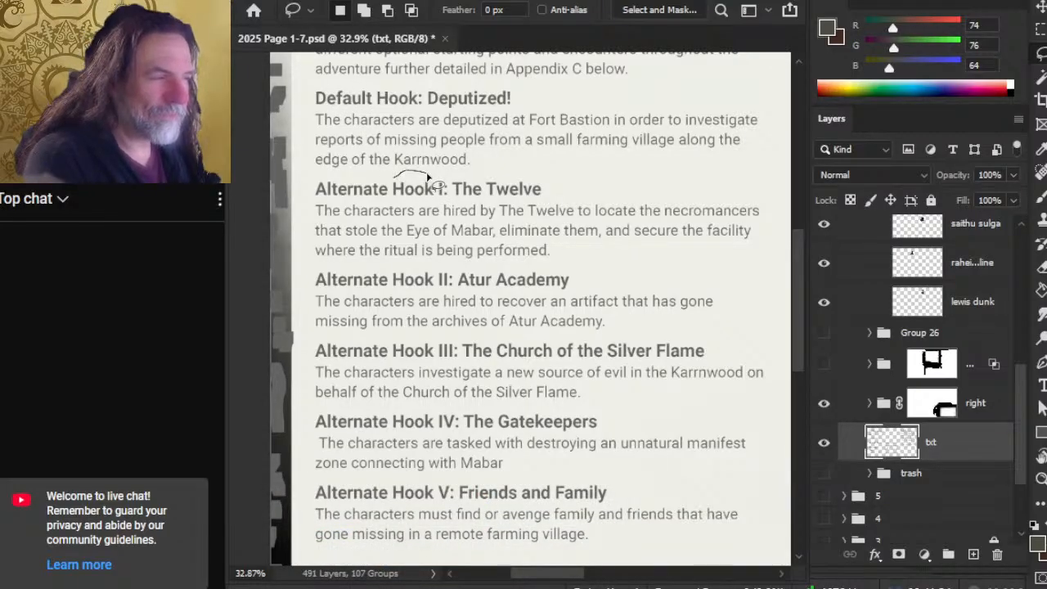
pyautogui.moveTo(426, 173); pyautogui.dragTo(426, 203)
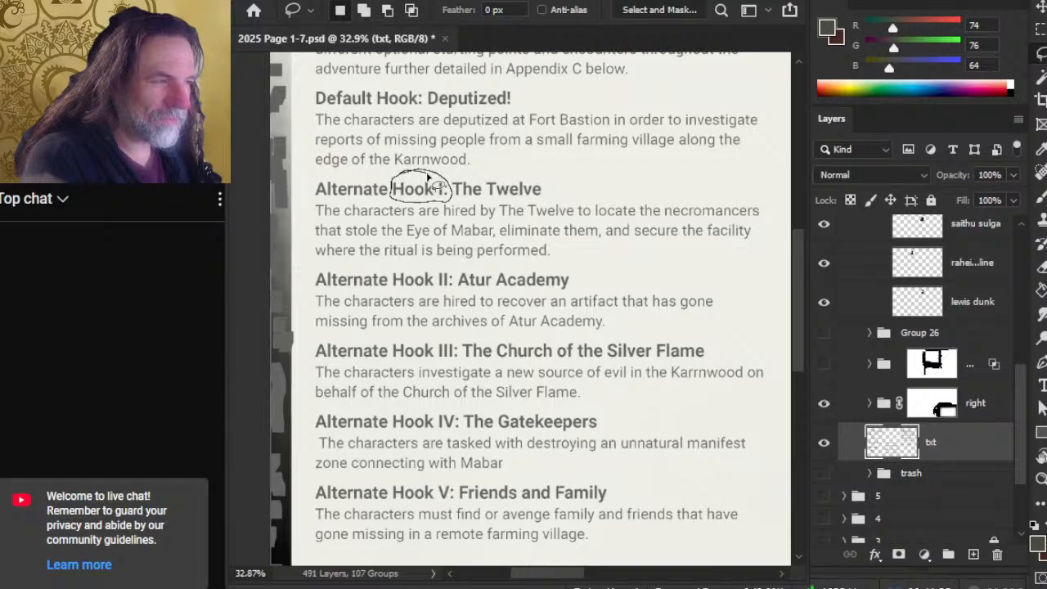
pyautogui.moveTo(427, 175); pyautogui.dragTo(427, 177)
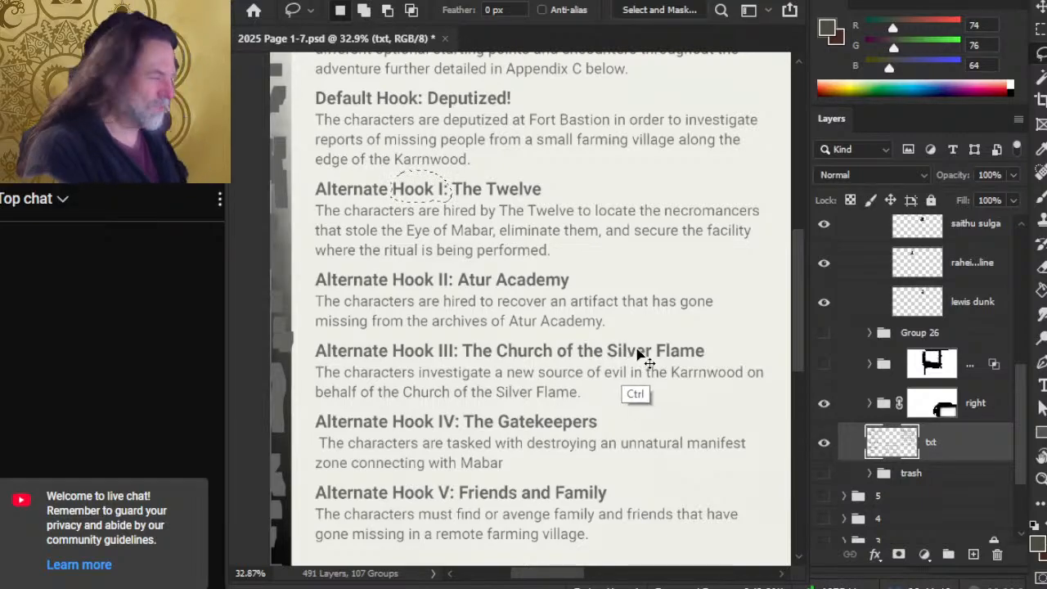
pyautogui.scroll(3, 862, 355)
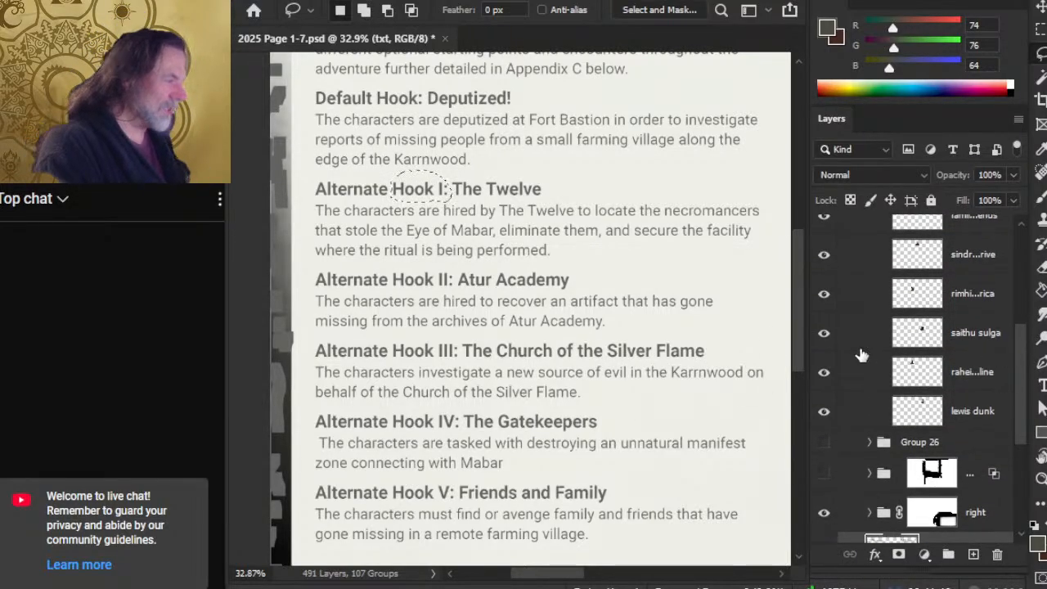
pyautogui.hotkey('ctrl', 'j')
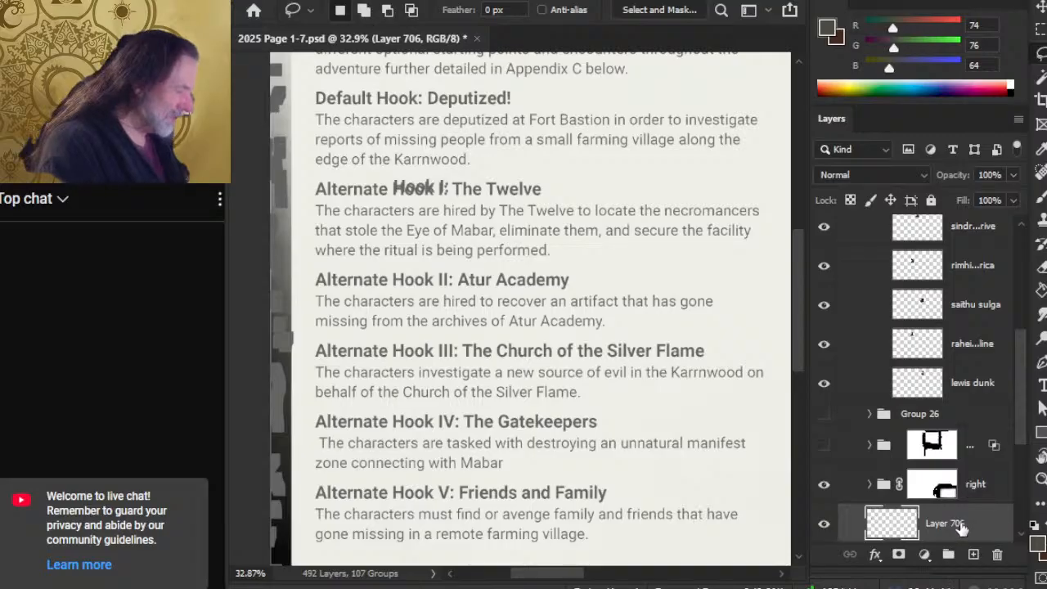
# - Move the copied label's layer into Group 26 copy, directly beneath the blue-suited man's layer, checking portrait visibility to find the right one
pyautogui.moveTo(962, 530); pyautogui.dragTo(969, 245)
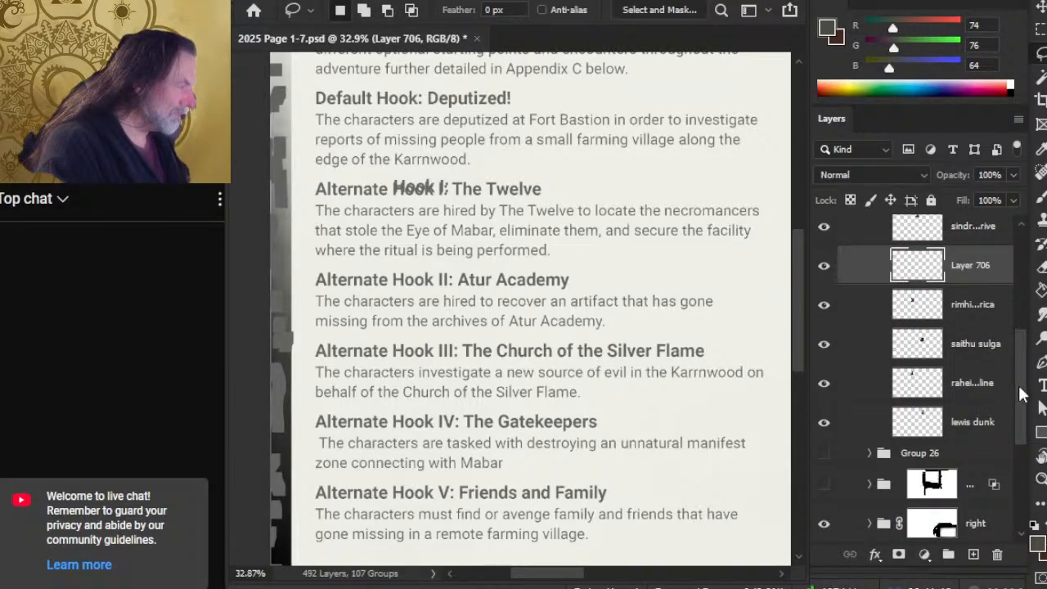
pyautogui.moveTo(1020, 388); pyautogui.dragTo(1016, 355)
pyautogui.hotkey('ctrl', 'space')
pyautogui.moveTo(712, 367); pyautogui.dragTo(684, 341)
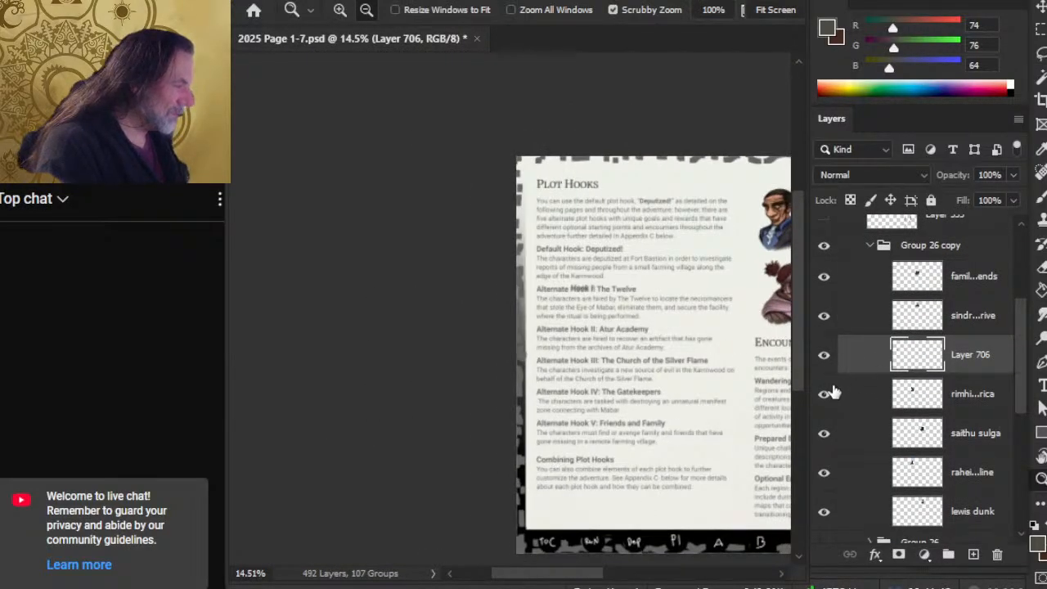
pyautogui.click(826, 394)
pyautogui.click(826, 394)
pyautogui.click(824, 475)
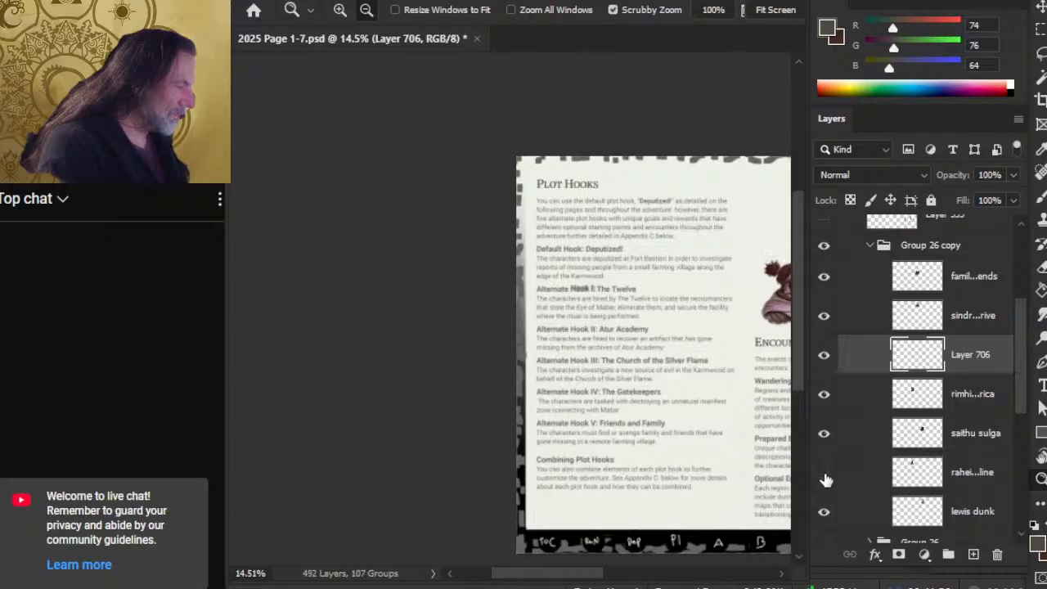
pyautogui.click(825, 474)
pyautogui.moveTo(869, 362); pyautogui.dragTo(867, 489)
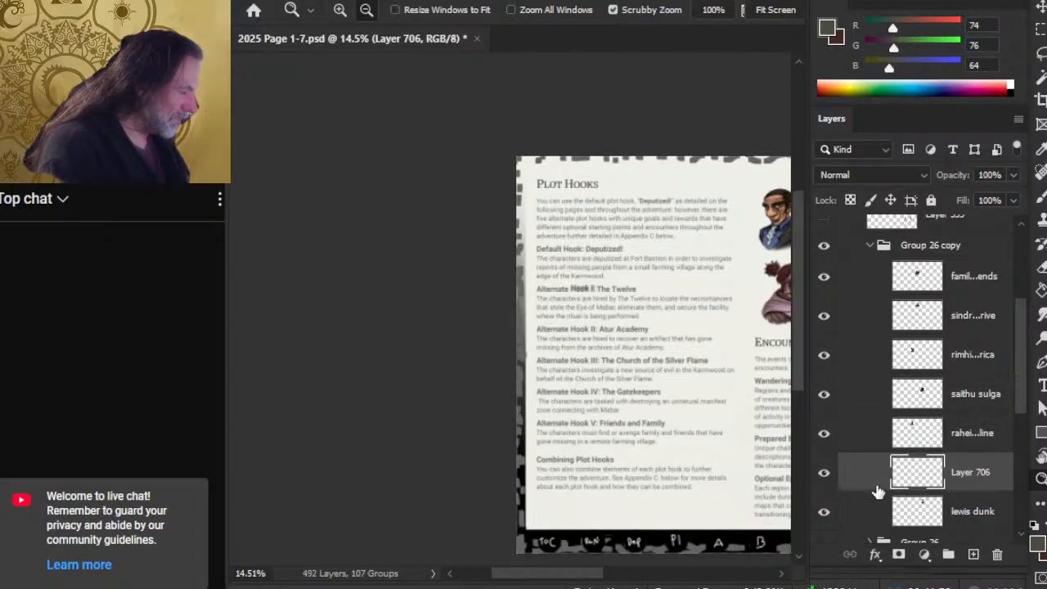
# - Place the "Hook I:" label just above the blue-suited man's portrait
pyautogui.moveTo(722, 395); pyautogui.dragTo(516, 412)
pyautogui.press('v')
pyautogui.moveTo(611, 337); pyautogui.dragTo(597, 253)
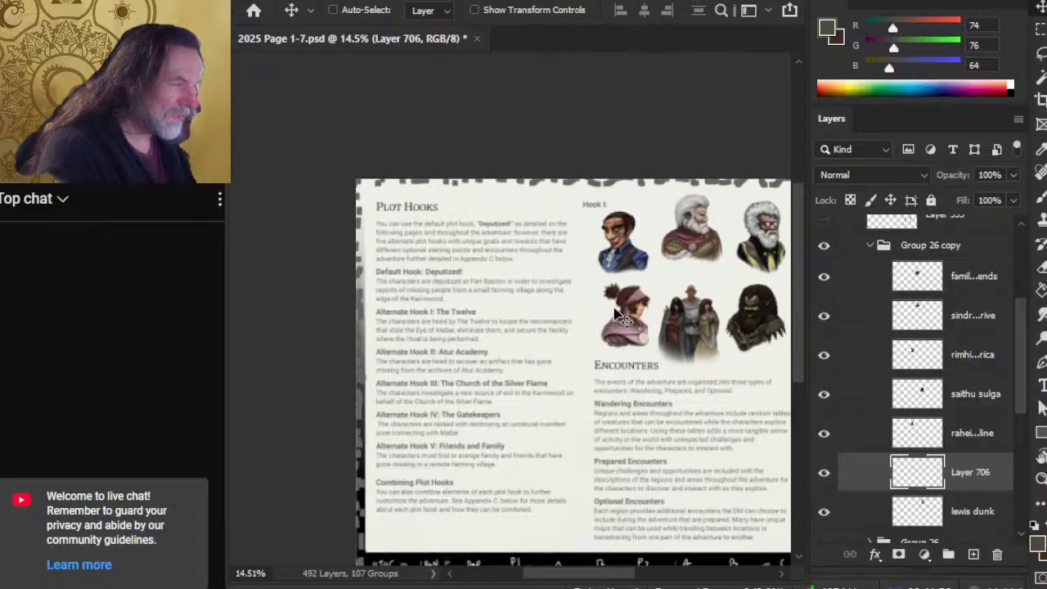
pyautogui.moveTo(609, 290); pyautogui.dragTo(620, 288)
# - Erase the colon from the copied label so it reads "Hook I"
pyautogui.moveTo(627, 239)
pyautogui.mouseDown()
pyautogui.moveTo(649, 246)
pyautogui.moveTo(617, 271)
pyautogui.moveTo(654, 274)
pyautogui.mouseUp()
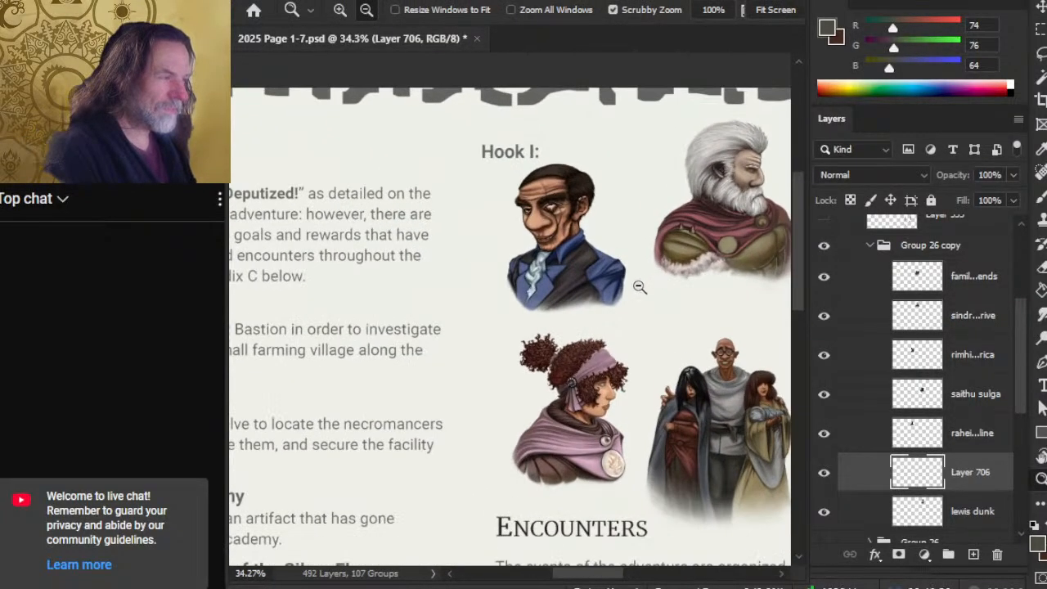
pyautogui.moveTo(540, 145); pyautogui.dragTo(607, 166)
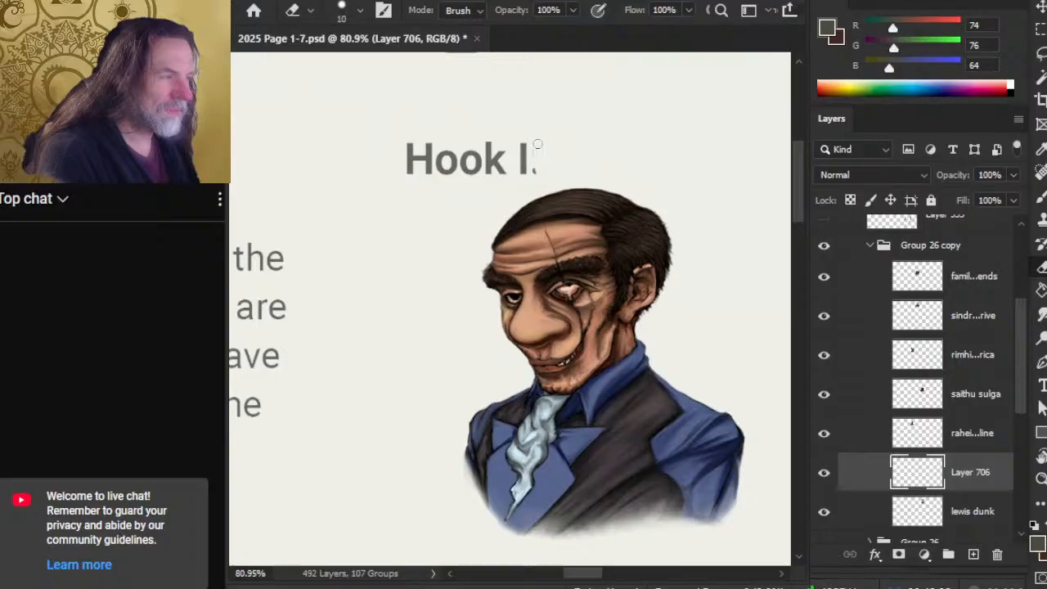
pyautogui.press('z')
pyautogui.moveTo(641, 274); pyautogui.dragTo(526, 287)
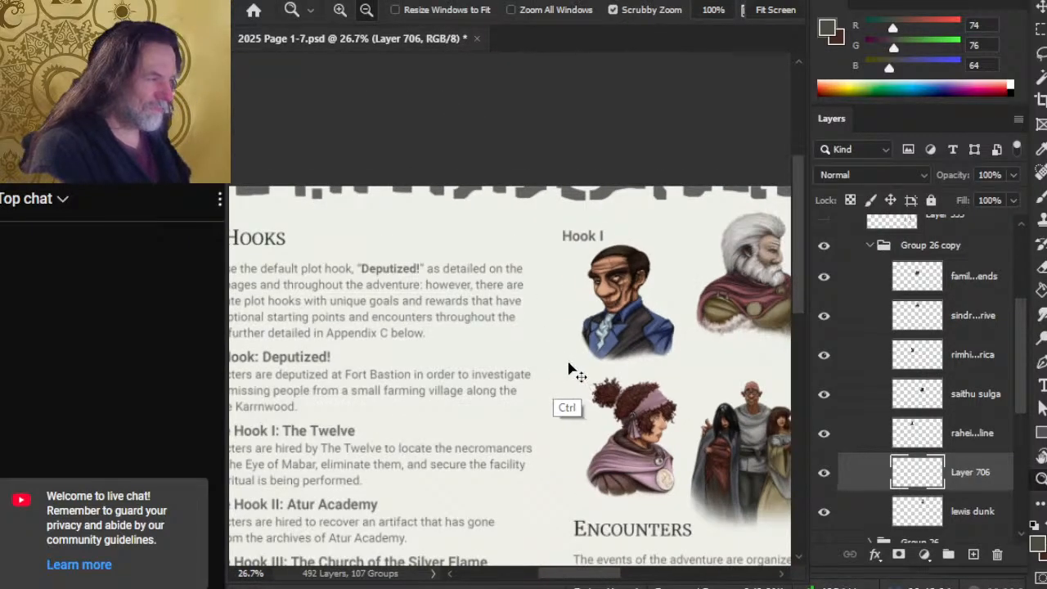
pyautogui.hotkey('ctrl', 'z')
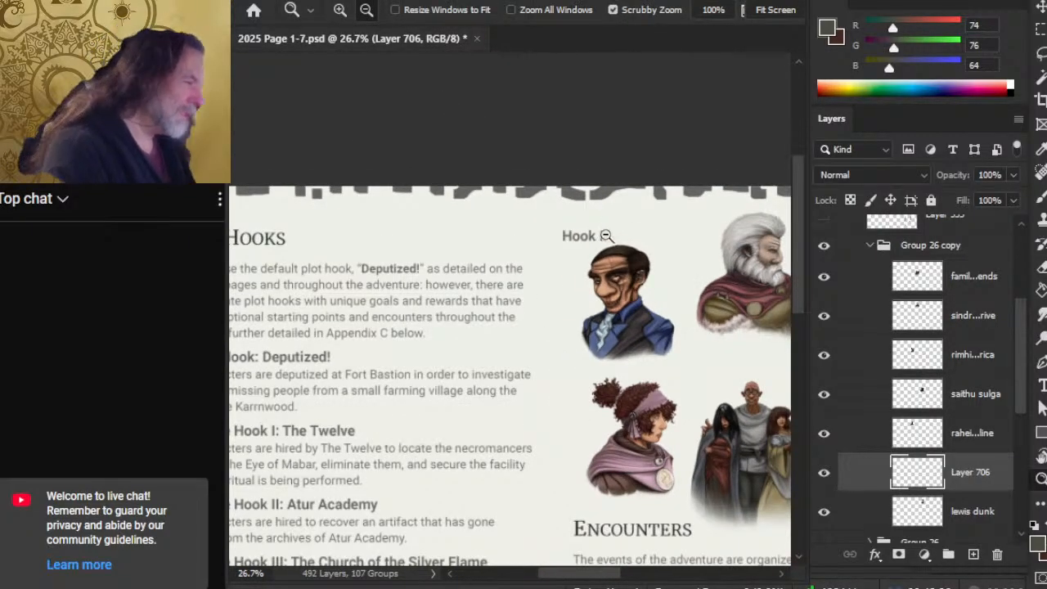
# - Select the "Alternate Hook I: The Twelve" heading on the txt layer with the Lasso and copy it to a new layer in Group 26 copy
pyautogui.press('e')
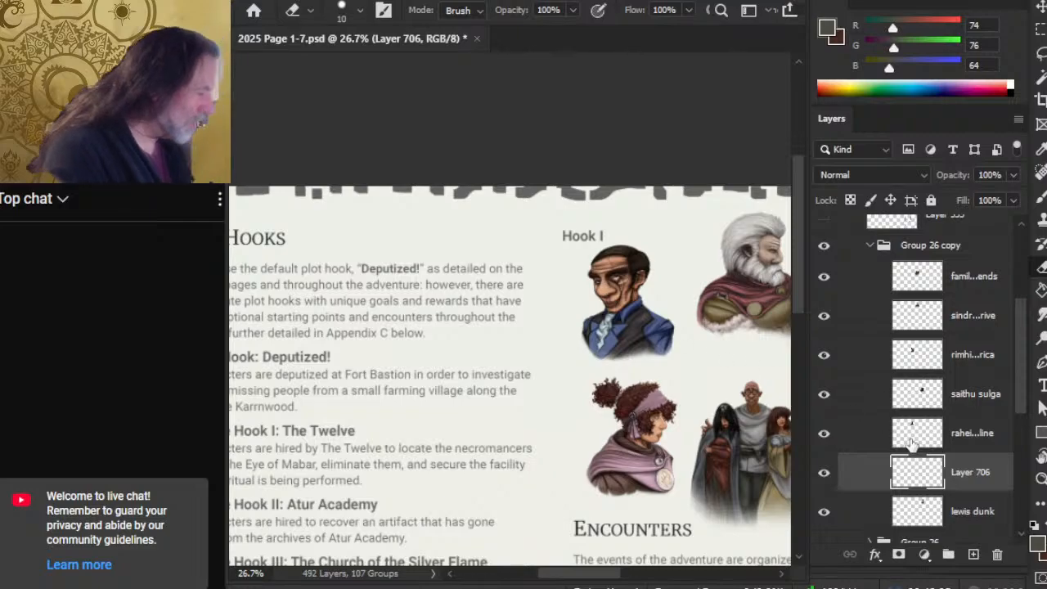
pyautogui.scroll(-5, 1026, 398)
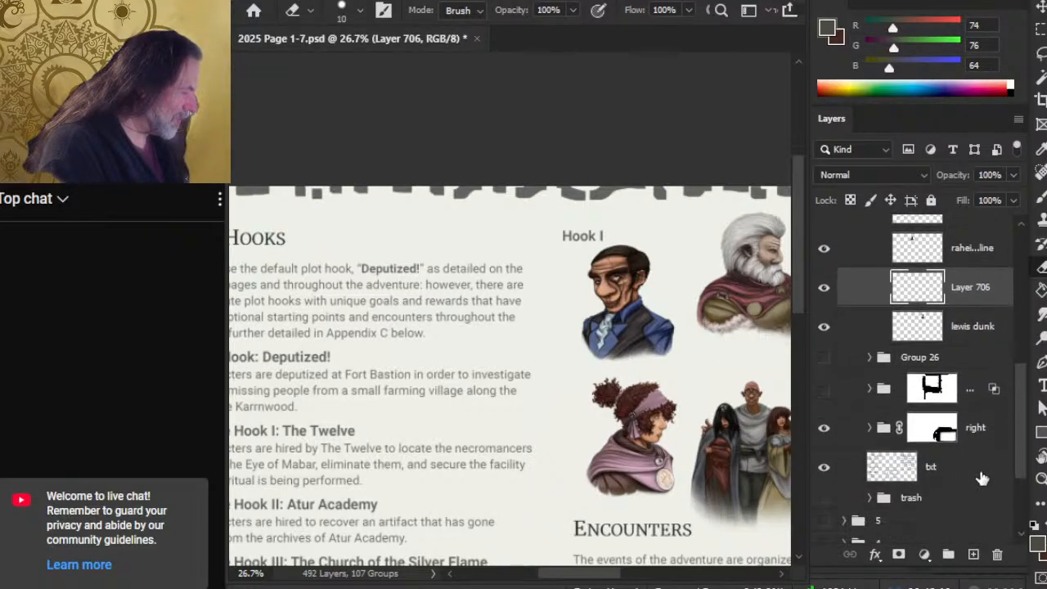
pyautogui.click(961, 468)
pyautogui.moveTo(409, 327); pyautogui.dragTo(619, 293)
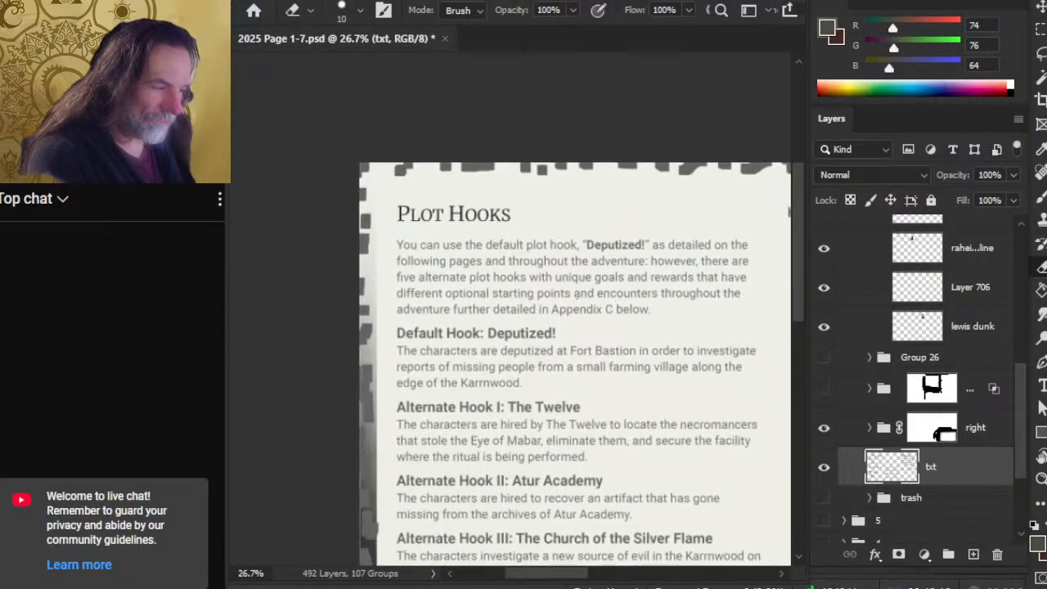
pyautogui.moveTo(517, 434)
pyautogui.mouseDown()
pyautogui.moveTo(508, 348)
pyautogui.moveTo(520, 335)
pyautogui.mouseUp()
pyautogui.press('l')
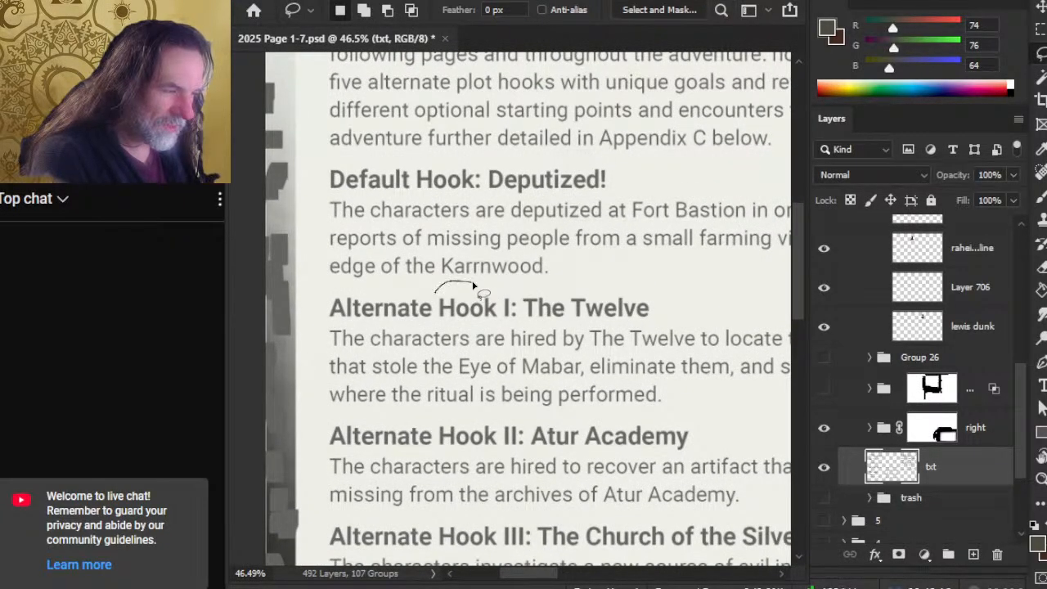
pyautogui.moveTo(475, 285); pyautogui.dragTo(433, 292)
pyautogui.moveTo(356, 286); pyautogui.dragTo(404, 293)
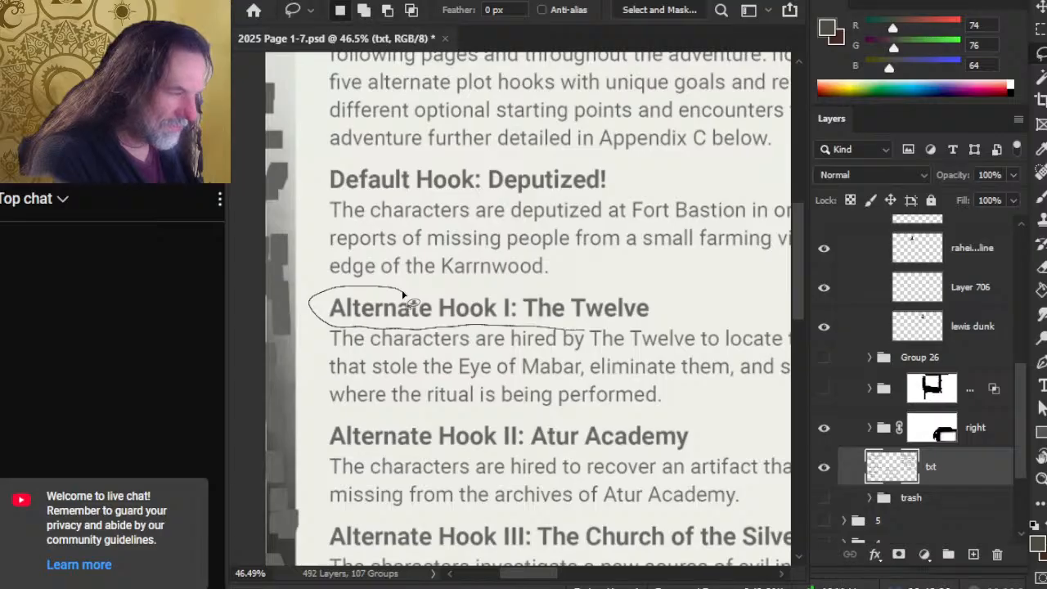
pyautogui.moveTo(403, 294); pyautogui.dragTo(404, 294)
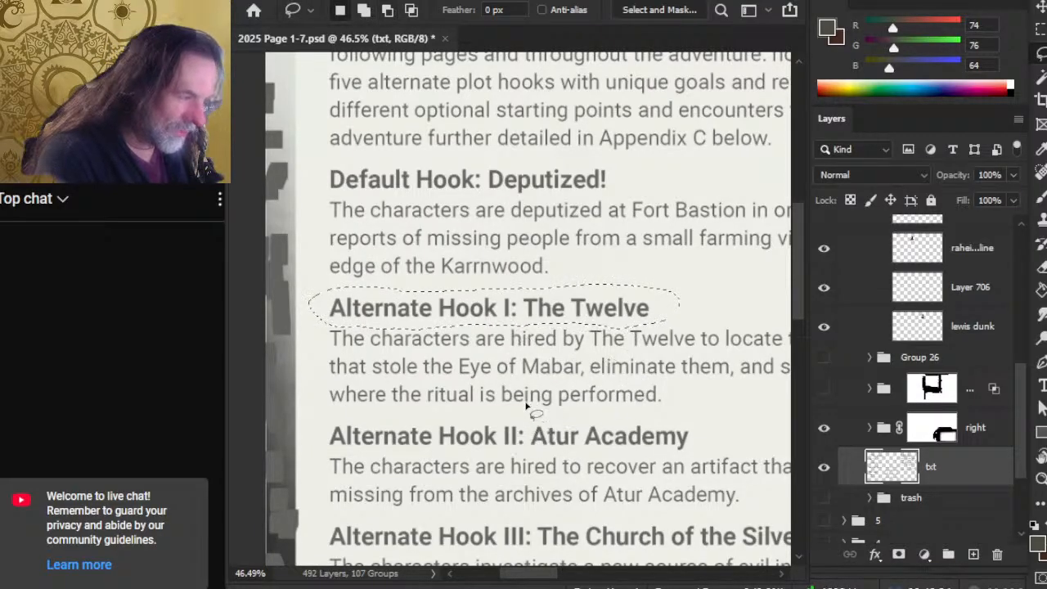
pyautogui.moveTo(393, 326)
pyautogui.mouseDown()
pyautogui.moveTo(333, 325)
pyautogui.moveTo(303, 342)
pyautogui.moveTo(436, 348)
pyautogui.moveTo(447, 326)
pyautogui.mouseUp()
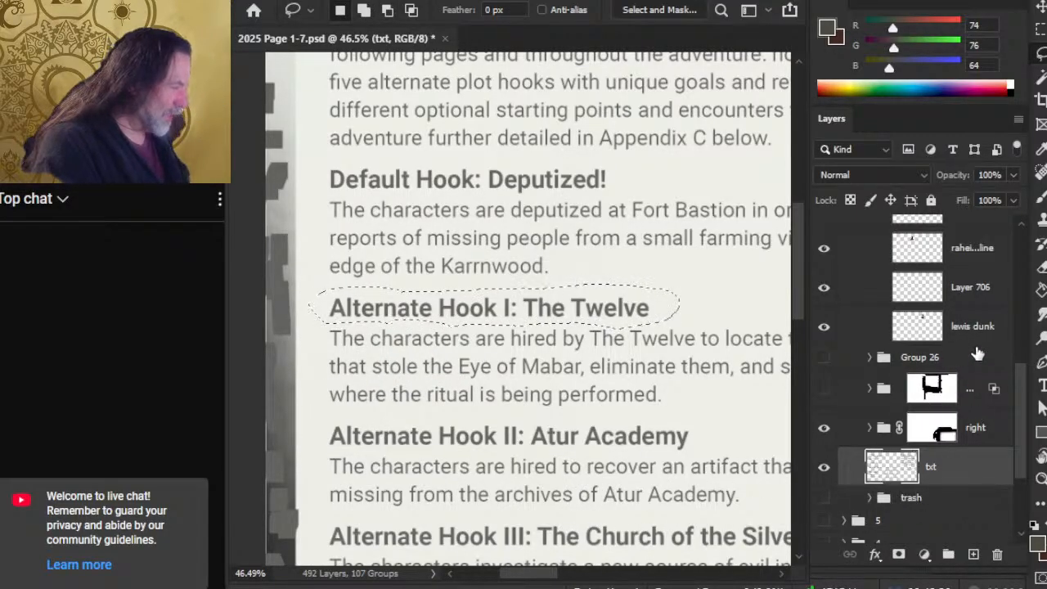
pyautogui.click(985, 298)
pyautogui.hotkey('ctrl', 'shift', 'j')
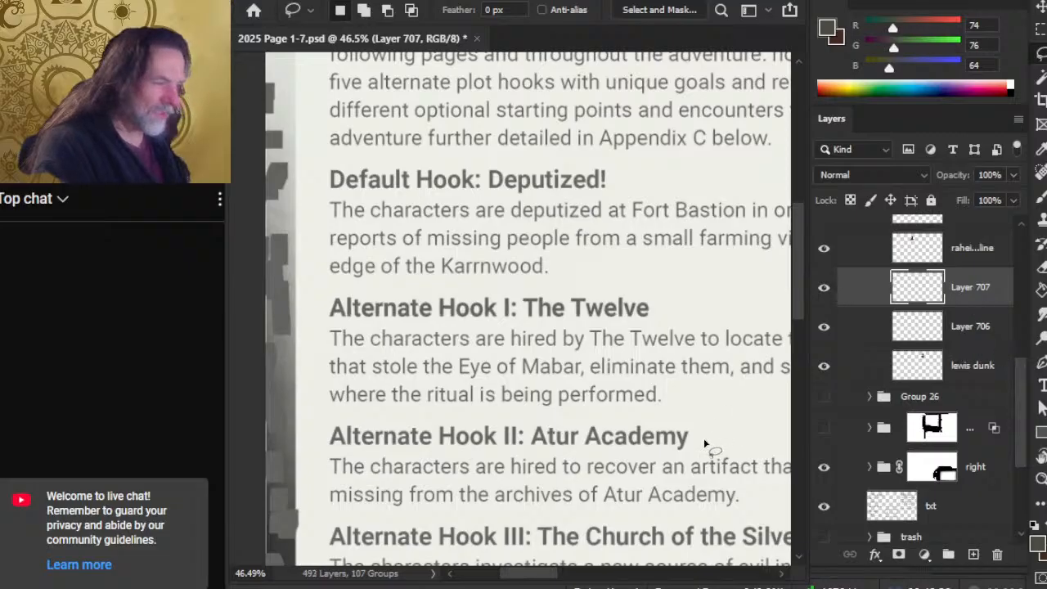
# - Place the copied heading between the two portrait rows, above the scarfed woman and the cloaked trio
pyautogui.moveTo(723, 449); pyautogui.dragTo(620, 431)
pyautogui.moveTo(710, 400); pyautogui.dragTo(606, 338)
pyautogui.moveTo(569, 310); pyautogui.dragTo(597, 337)
pyautogui.keyDown('ctrl'); pyautogui.keyDown('alt'); pyautogui.click(534, 296); pyautogui.keyUp('alt'); pyautogui.keyUp('ctrl')
pyautogui.moveTo(539, 290); pyautogui.dragTo(553, 307)
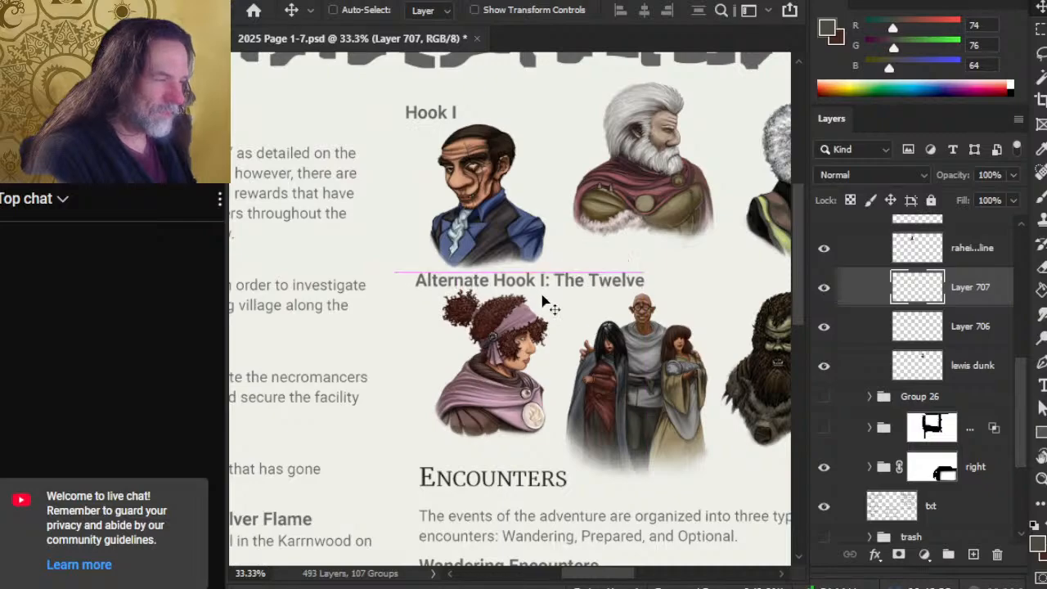
# - Erase the word "Alternate" from the copied heading and align the remaining "Hook I: The Twelve" above the scarfed woman's portrait
pyautogui.press('e')
pyautogui.press(']')
pyautogui.press(']')
pyautogui.press(']')
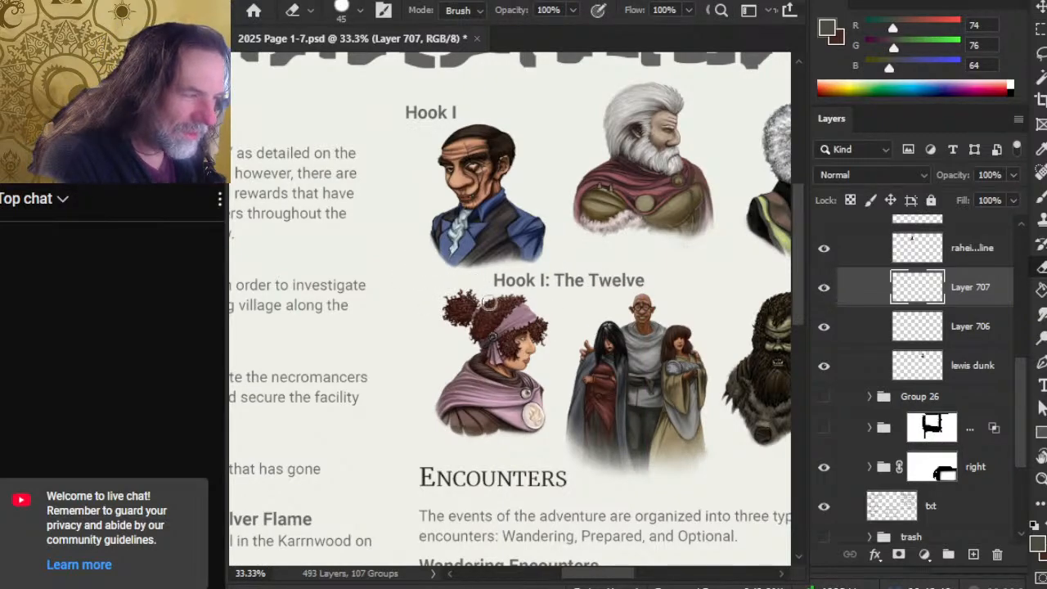
pyautogui.press('v')
pyautogui.moveTo(638, 338)
pyautogui.mouseDown()
pyautogui.moveTo(553, 335)
pyautogui.moveTo(594, 354)
pyautogui.mouseUp()
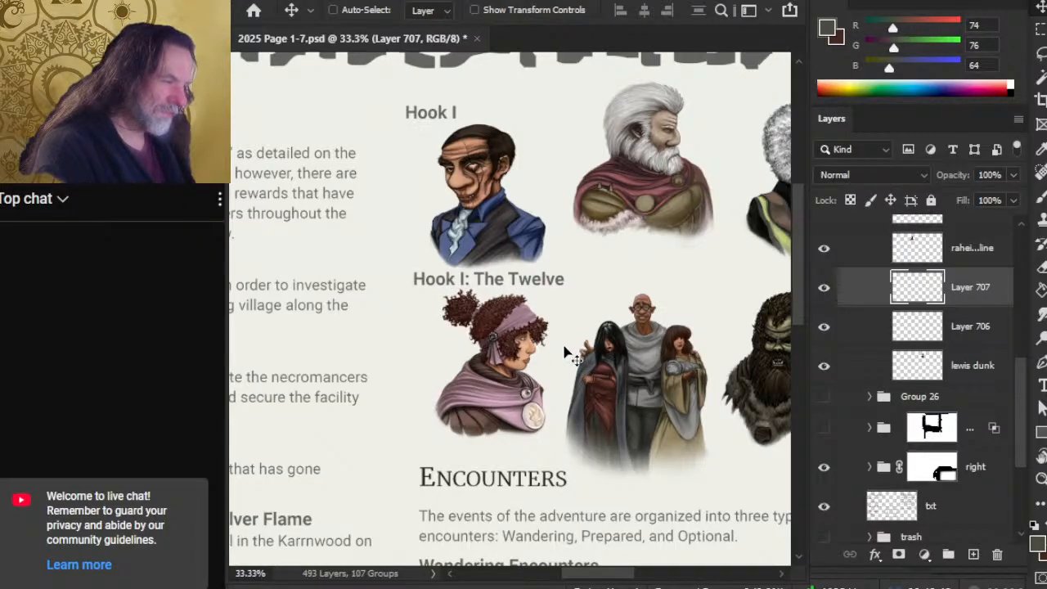
# - Hide both copied hook labels to compare the portraits without them, and delete the two label layers
pyautogui.moveTo(594, 299); pyautogui.dragTo(525, 286)
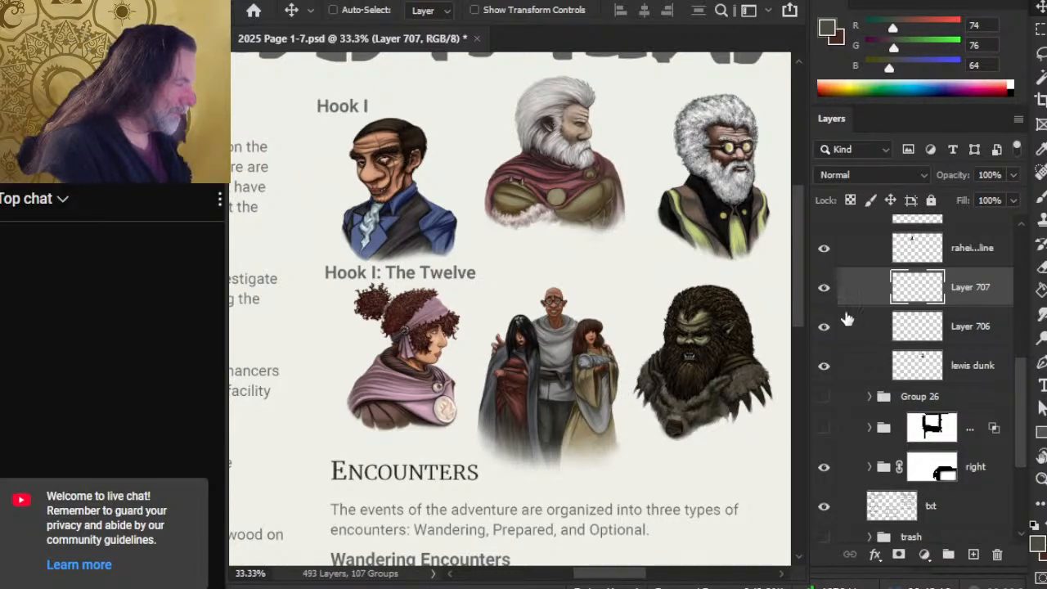
pyautogui.click(824, 287)
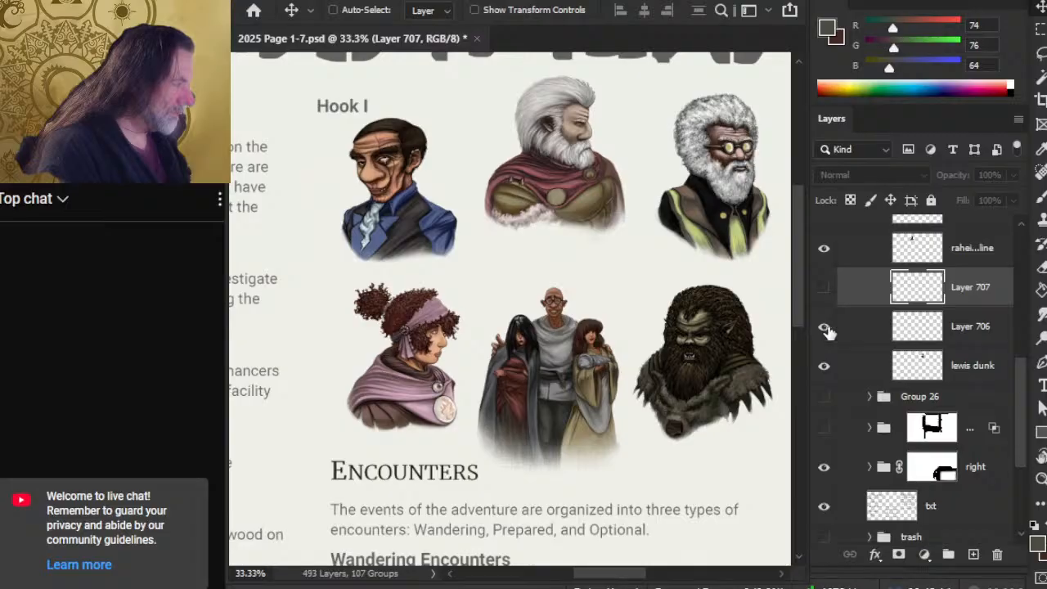
pyautogui.click(824, 326)
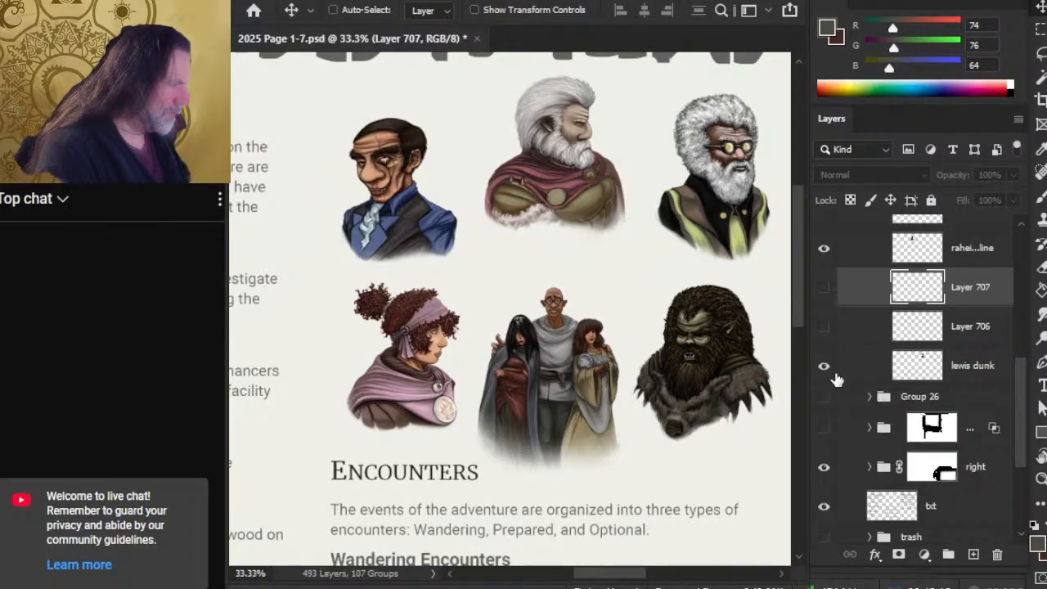
pyautogui.press('z')
pyautogui.moveTo(631, 382); pyautogui.dragTo(578, 369)
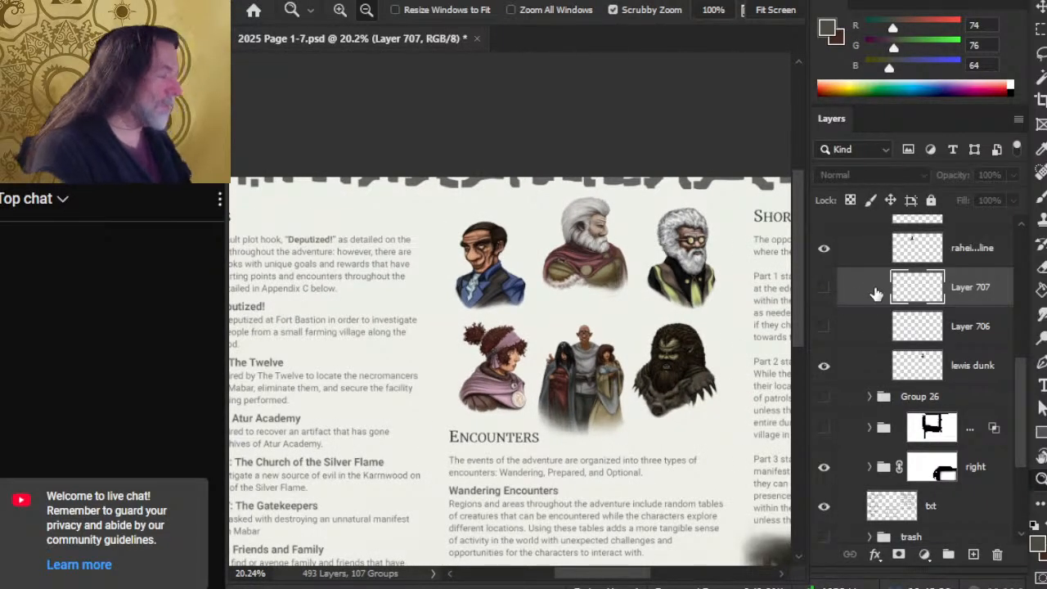
pyautogui.press('Delete')
pyautogui.press('Delete')
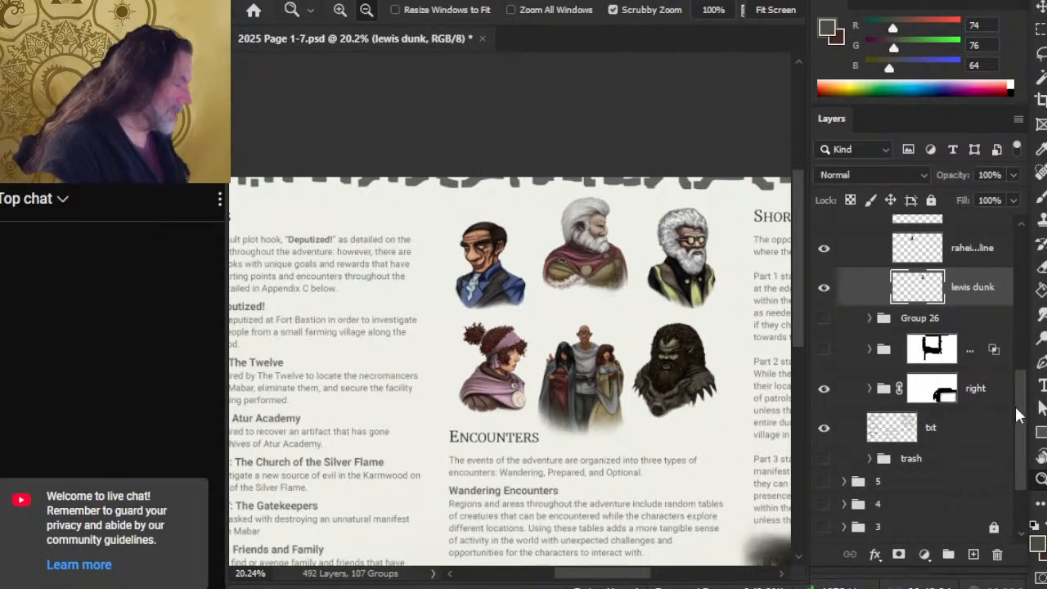
# - Duplicate the collapsed Group 26 copy under its default name and hide the original group
pyautogui.moveTo(1019, 412); pyautogui.dragTo(1021, 355)
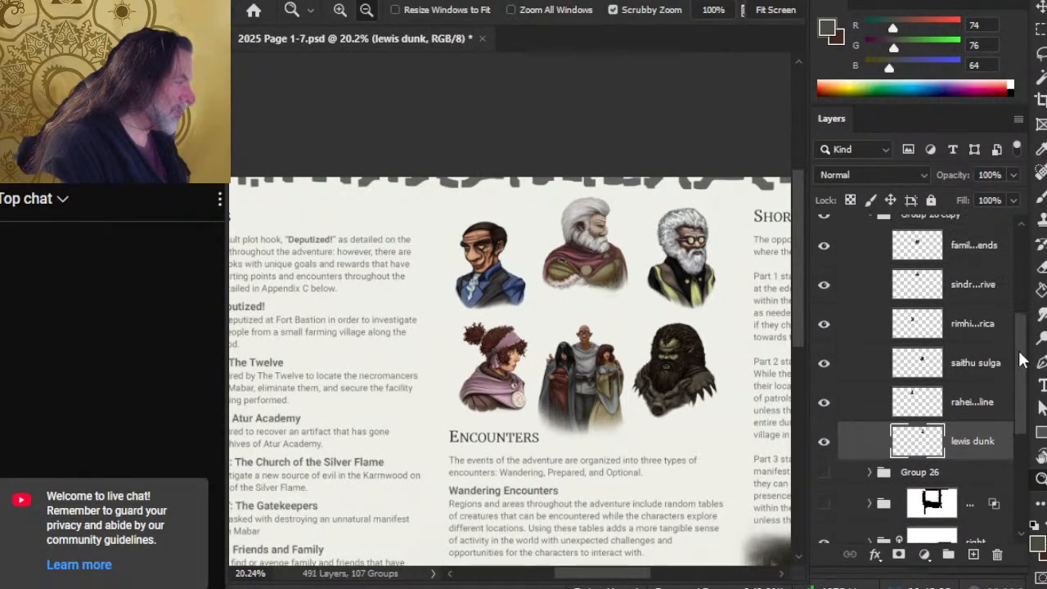
pyautogui.click(825, 255)
pyautogui.click(824, 255)
pyautogui.click(826, 286)
pyautogui.click(826, 287)
pyautogui.click(843, 295)
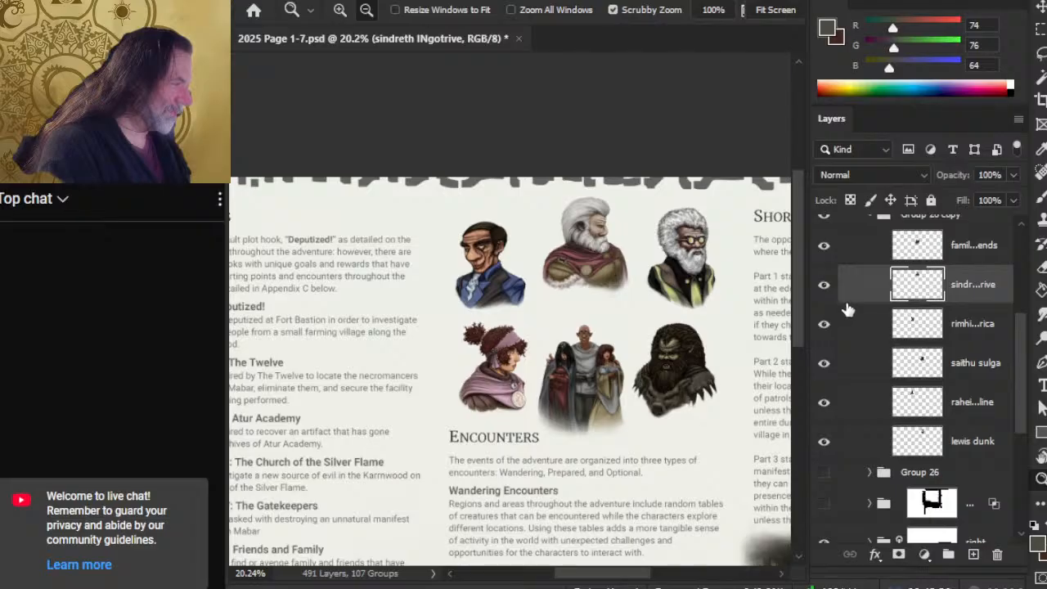
pyautogui.scroll(2, 1006, 360)
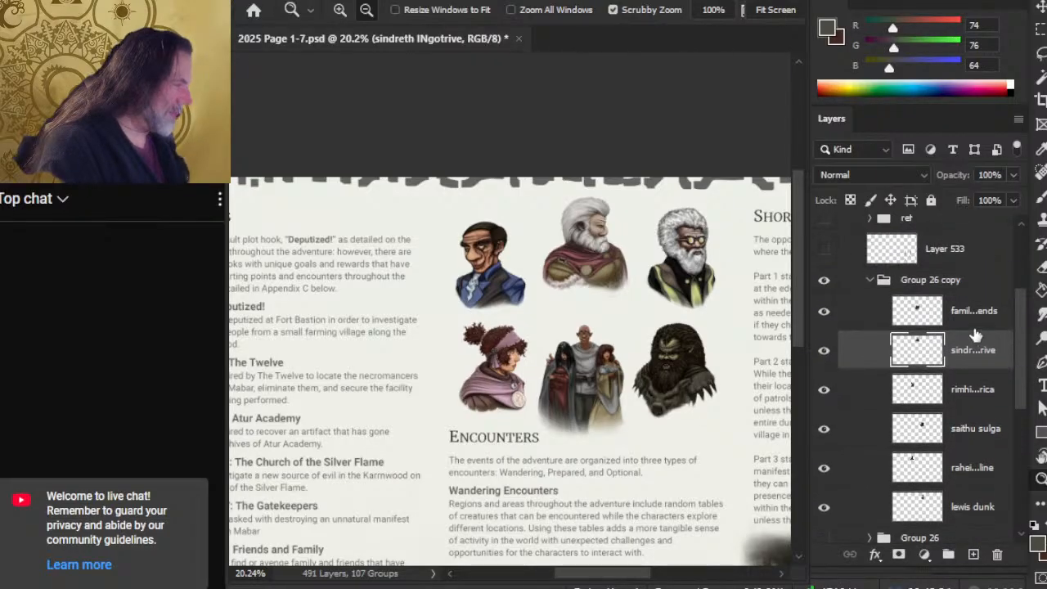
pyautogui.click(874, 282)
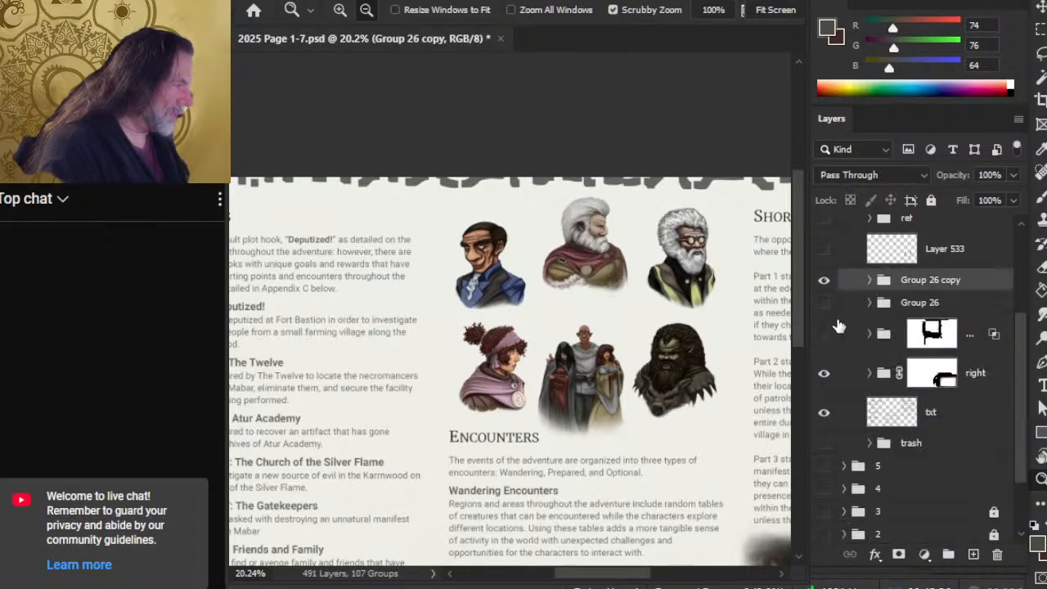
pyautogui.rightClick(857, 278)
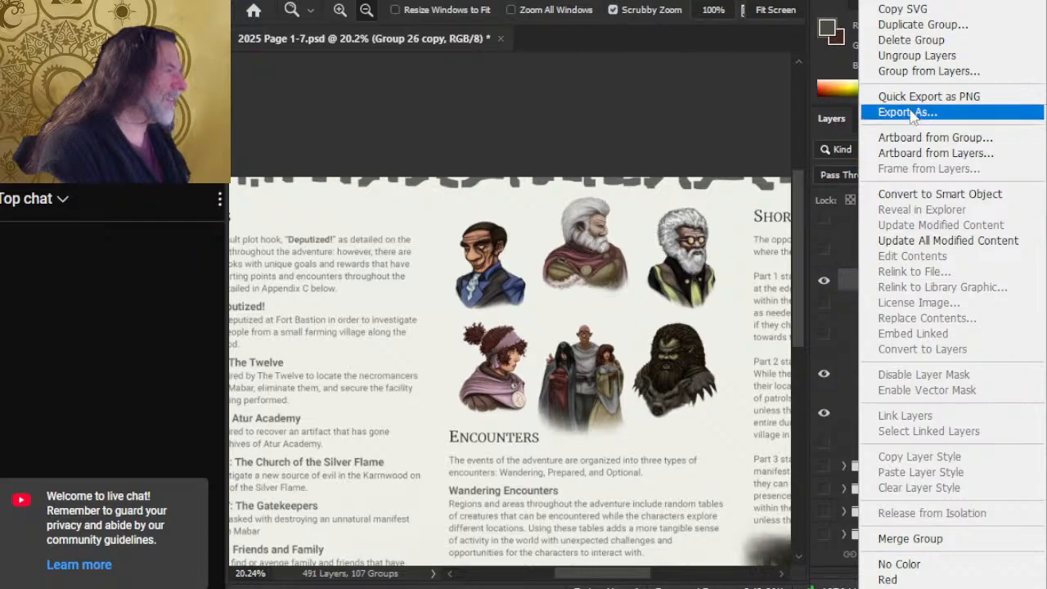
pyautogui.click(907, 25)
pyautogui.press('Return')
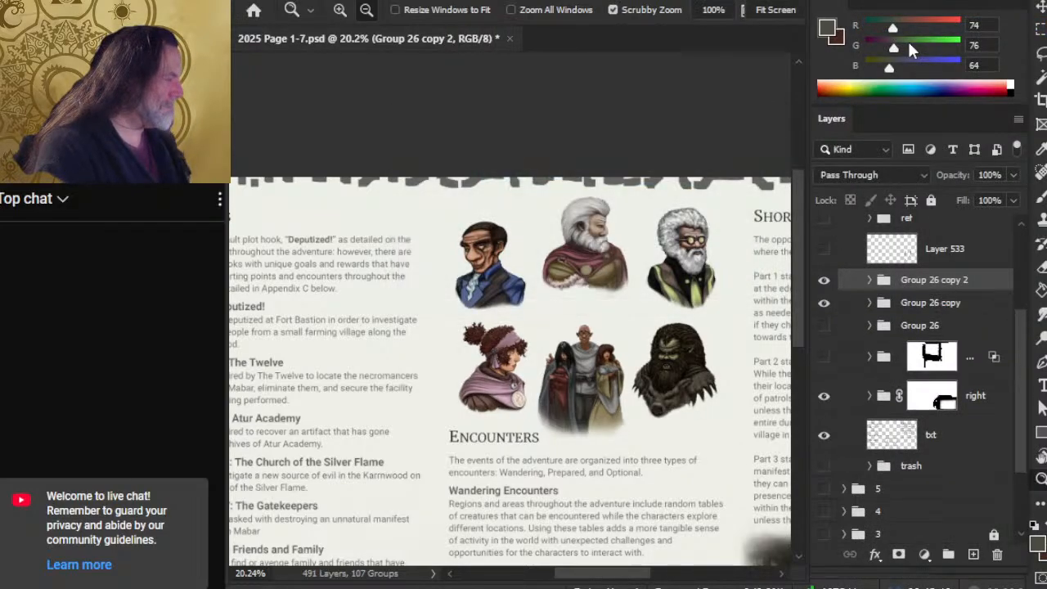
pyautogui.click(824, 302)
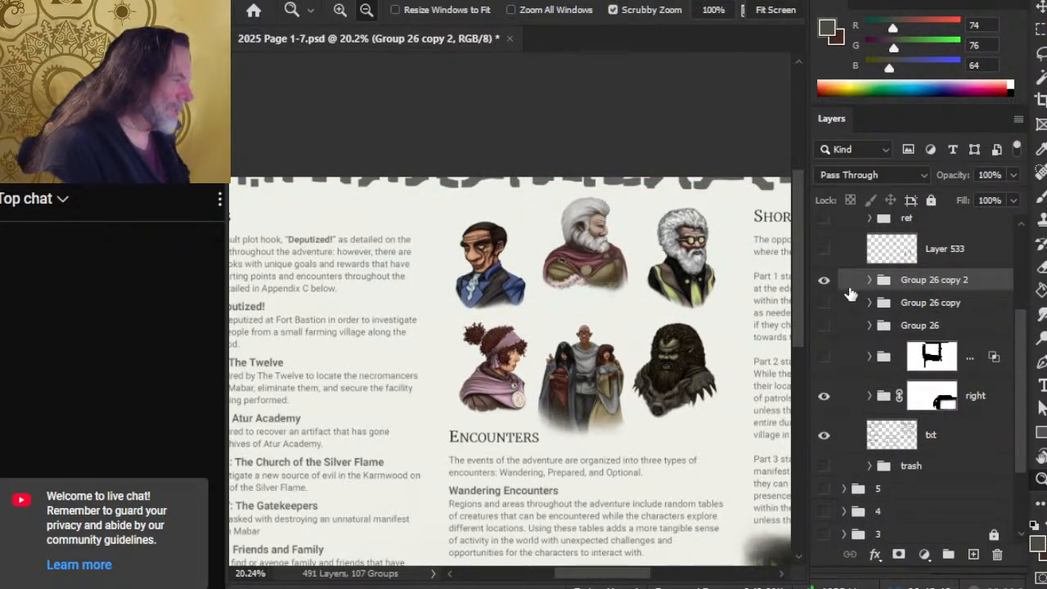
# - In Group 26 copy 2, find the red-cloaked, white-bearded man's layer and move his portrait to the first place in the upper row
pyautogui.click(870, 279)
pyautogui.click(818, 396)
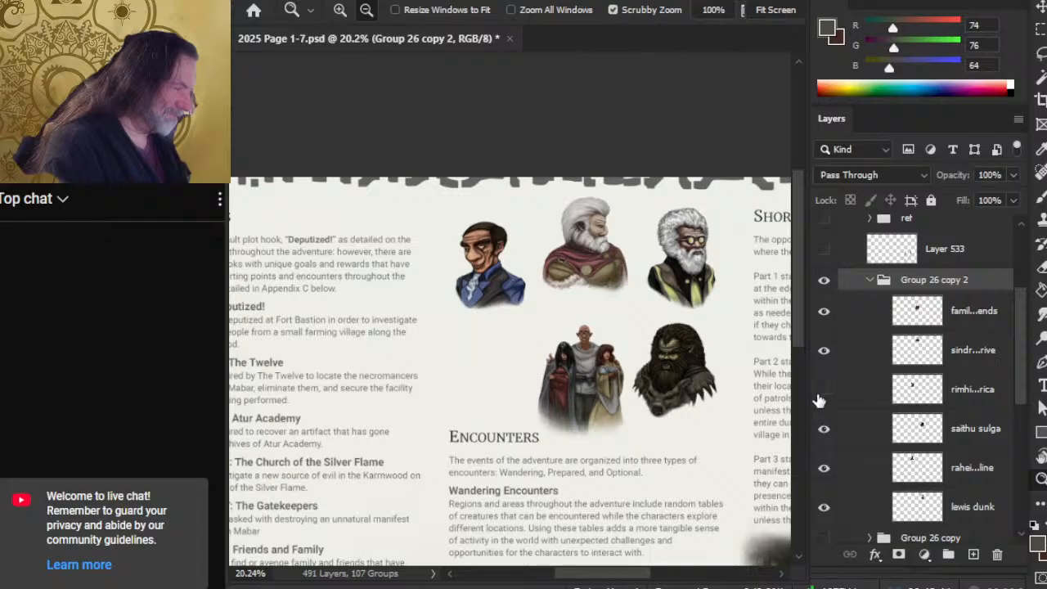
pyautogui.click(824, 390)
pyautogui.click(824, 351)
pyautogui.click(824, 350)
pyautogui.click(851, 351)
pyautogui.press('v')
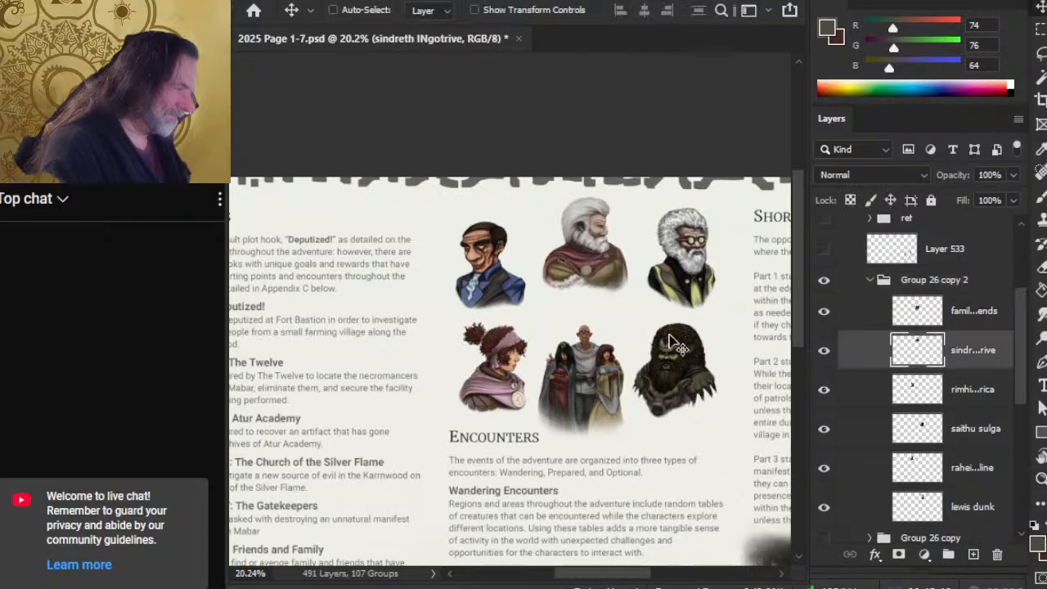
pyautogui.moveTo(675, 344); pyautogui.dragTo(614, 327)
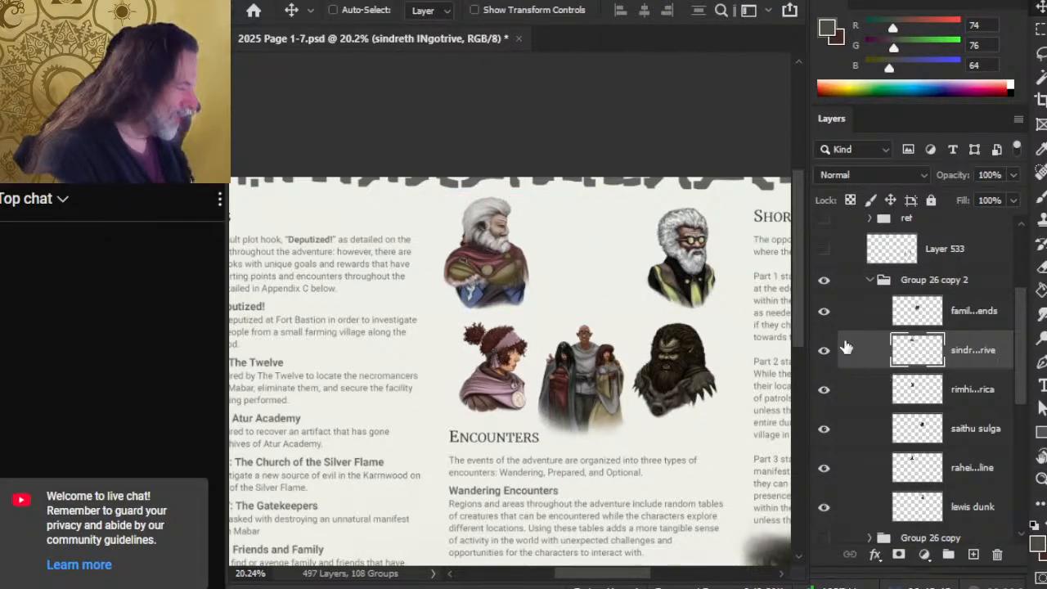
# - Find the blue-suited man's layer and move his portrait to the middle of the upper row
pyautogui.click(823, 430)
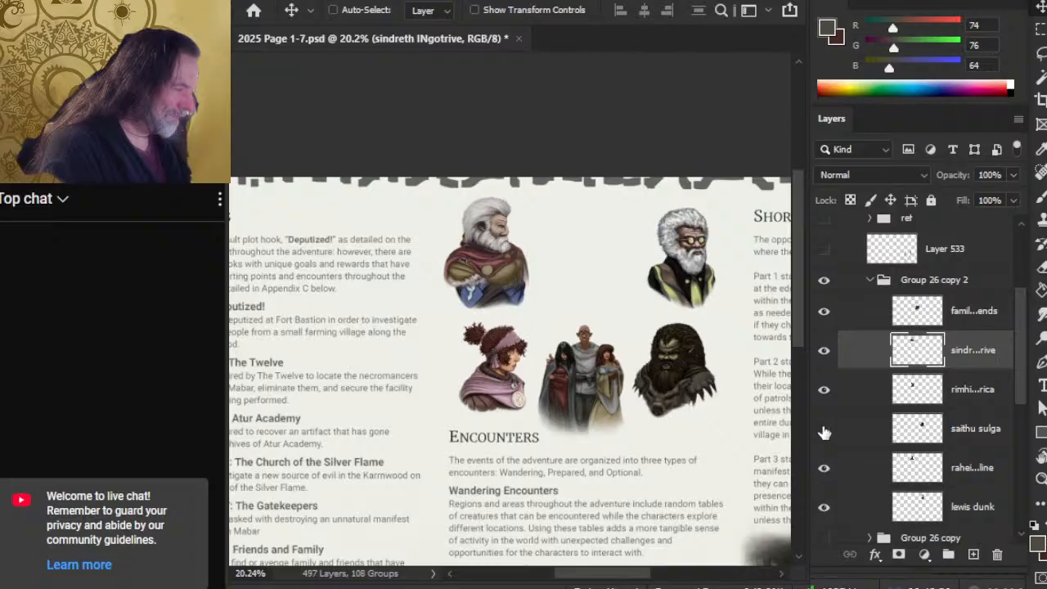
pyautogui.click(824, 431)
pyautogui.click(824, 471)
pyautogui.click(823, 471)
pyautogui.click(851, 471)
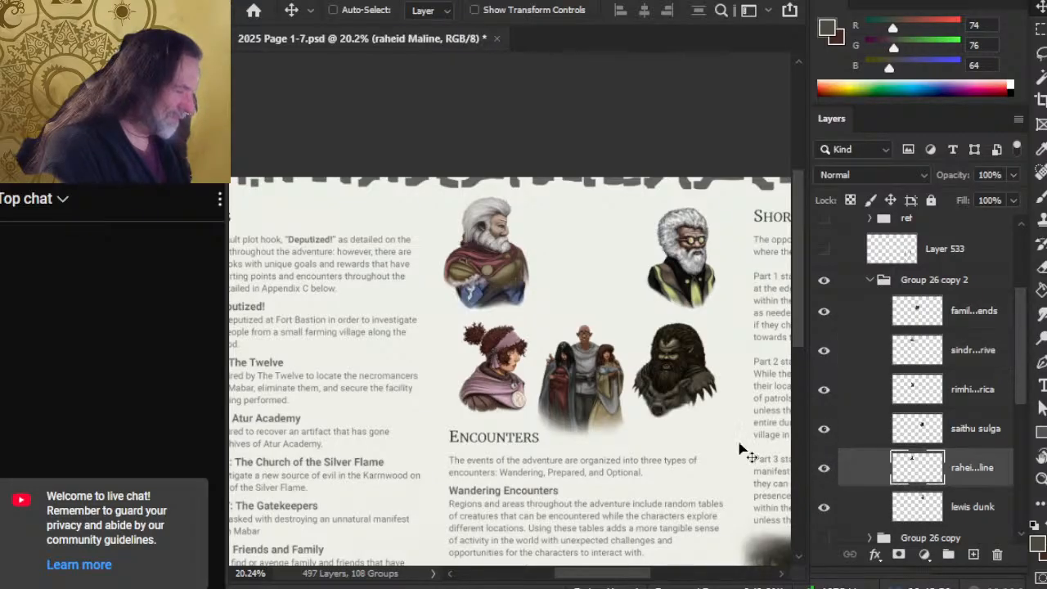
pyautogui.moveTo(581, 456); pyautogui.dragTo(725, 421)
# - Select the bespectacled man's layer and shift his portrait slightly up and left to line up with the upper row
pyautogui.click(825, 508)
pyautogui.click(825, 508)
pyautogui.click(855, 506)
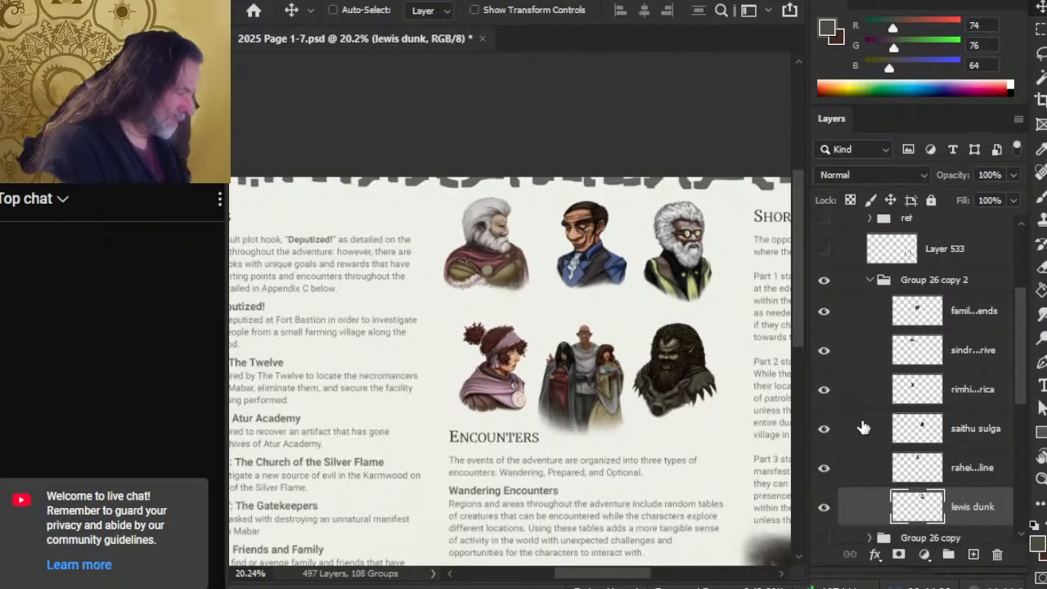
# - Find the scarfed woman's layer and shift her portrait slightly left beneath the white-bearded man
pyautogui.click(825, 351)
pyautogui.click(824, 351)
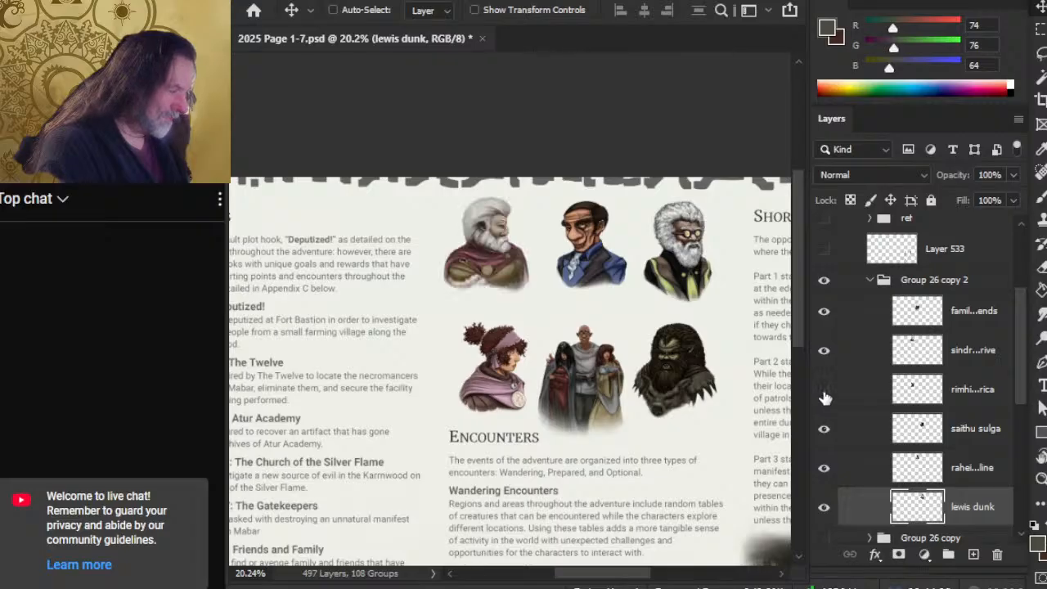
pyautogui.click(825, 390)
pyautogui.click(825, 391)
pyautogui.click(853, 396)
pyautogui.moveTo(697, 417); pyautogui.dragTo(684, 404)
# - Reorder the layers in Group 26 copy 2: white-bearded man, blue-suited man, bespectacled man, scarfed woman, dark-bearded man, cloaked trio
pyautogui.moveTo(510, 486); pyautogui.dragTo(591, 379)
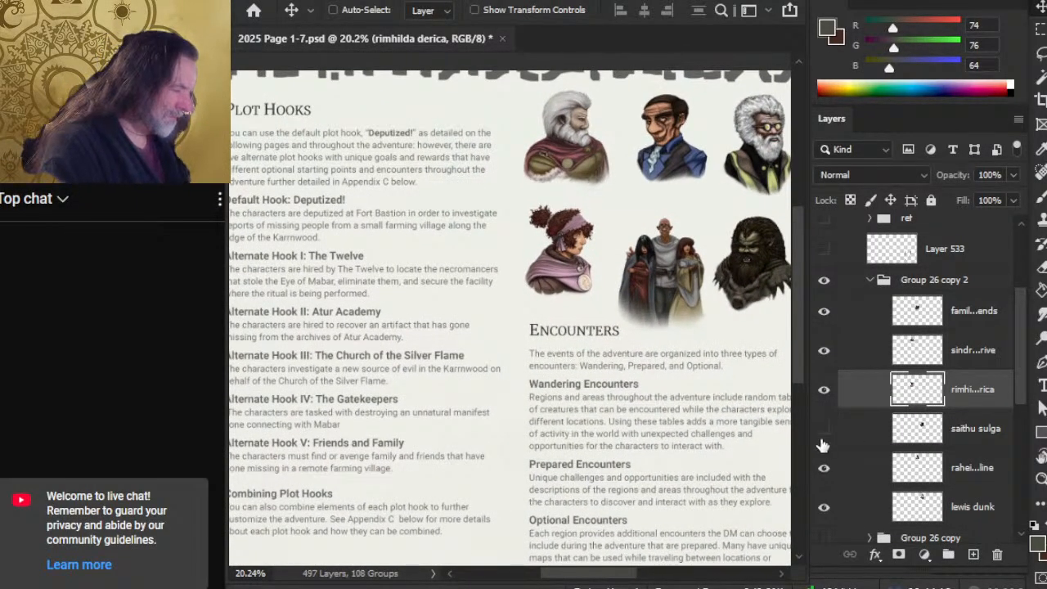
pyautogui.click(824, 430)
pyautogui.click(859, 433)
pyautogui.click(824, 469)
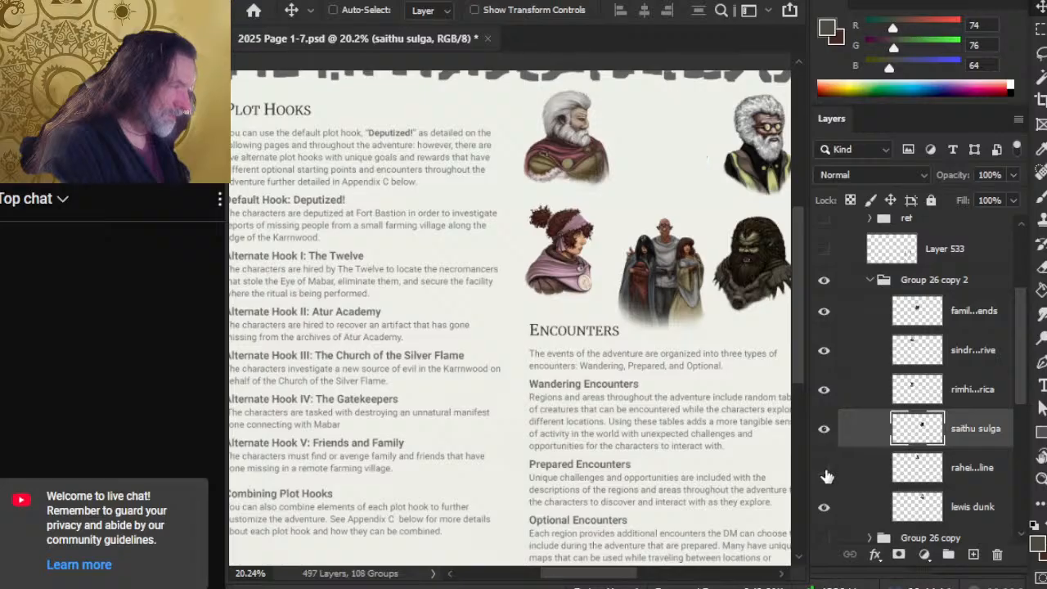
pyautogui.click(825, 471)
pyautogui.moveTo(872, 477); pyautogui.dragTo(874, 367)
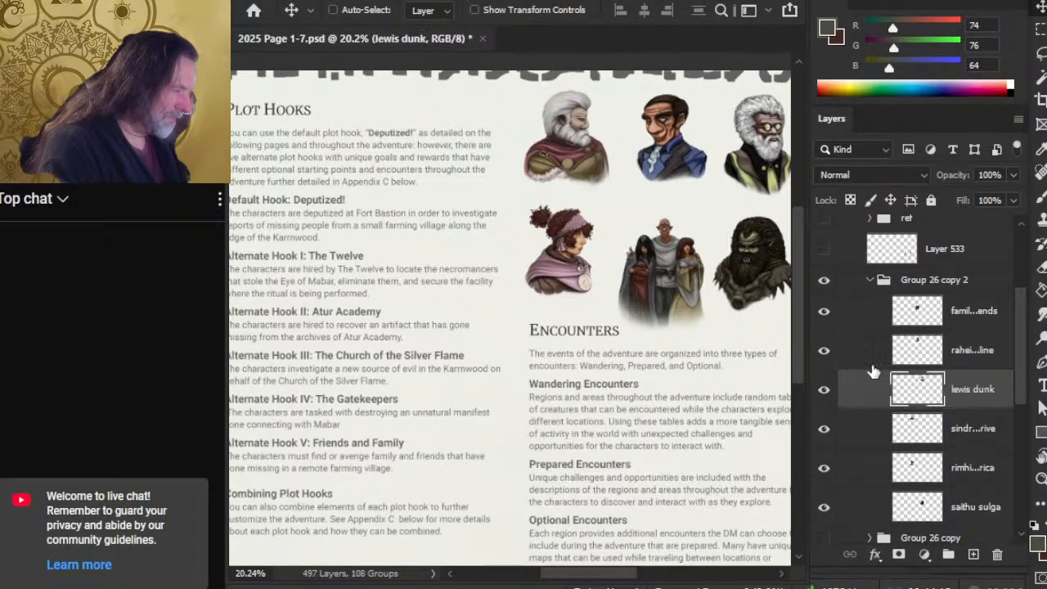
pyautogui.click(824, 430)
pyautogui.click(823, 430)
pyautogui.moveTo(851, 437); pyautogui.dragTo(841, 463)
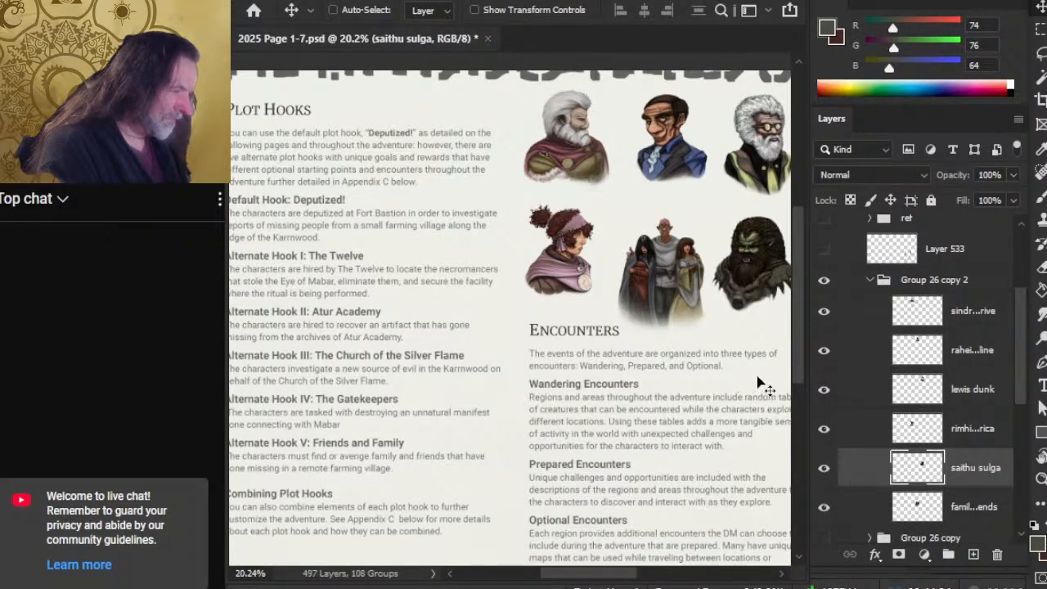
# - Move the dark-bearded man's portrait to the middle of the lower row
pyautogui.moveTo(769, 393); pyautogui.dragTo(679, 375)
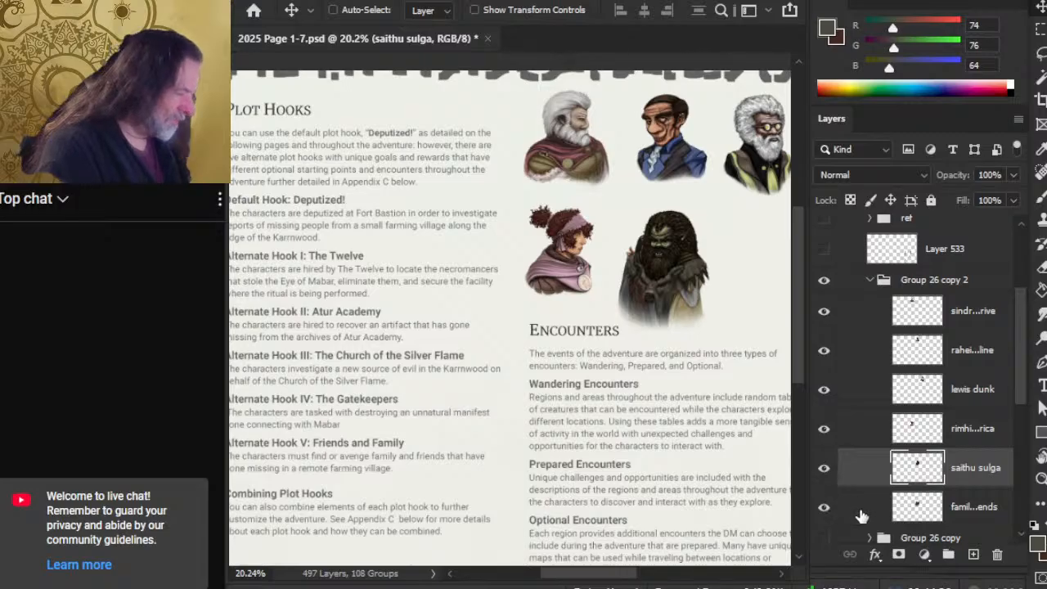
# - Move the cloaked trio's portrait to the end of the lower row, beside the dark-bearded man and beneath the bespectacled man
pyautogui.click(861, 517)
pyautogui.moveTo(664, 427); pyautogui.dragTo(746, 411)
pyautogui.moveTo(708, 405); pyautogui.dragTo(555, 401)
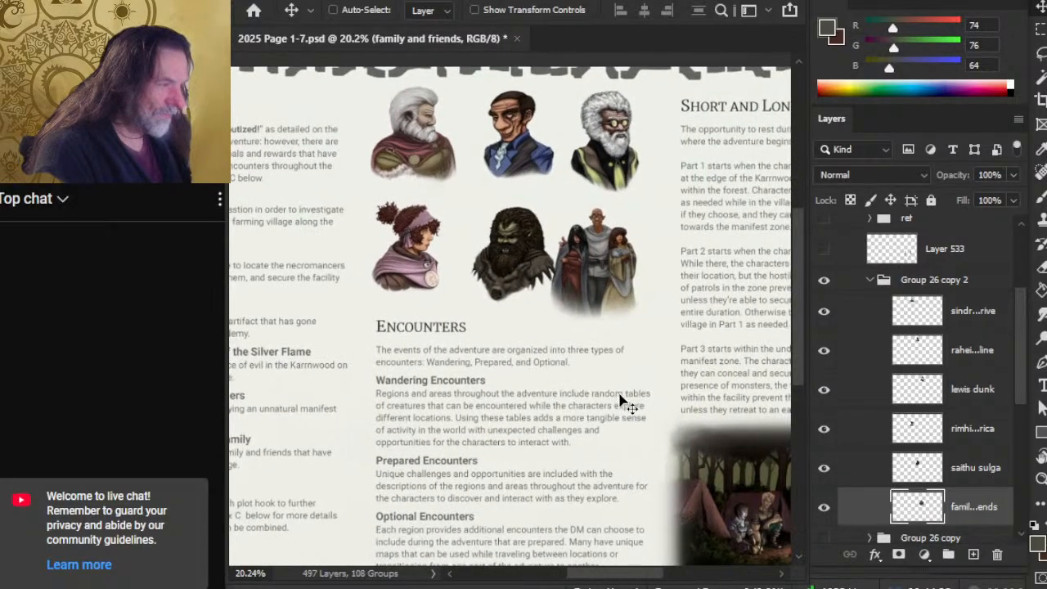
pyautogui.moveTo(620, 397); pyautogui.dragTo(630, 392)
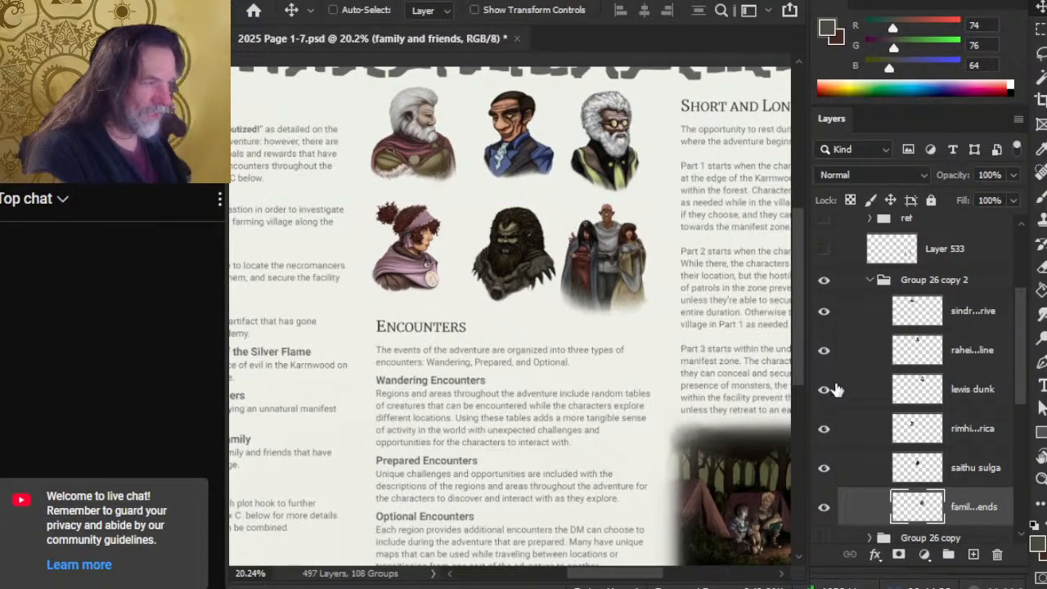
# - Shift the dark-bearded man's and the cloaked trio's portraits slightly left along the lower row
pyautogui.click(869, 478)
pyautogui.moveTo(690, 378)
pyautogui.mouseDown()
pyautogui.moveTo(680, 374)
pyautogui.moveTo(694, 365)
pyautogui.moveTo(700, 373)
pyautogui.mouseUp()
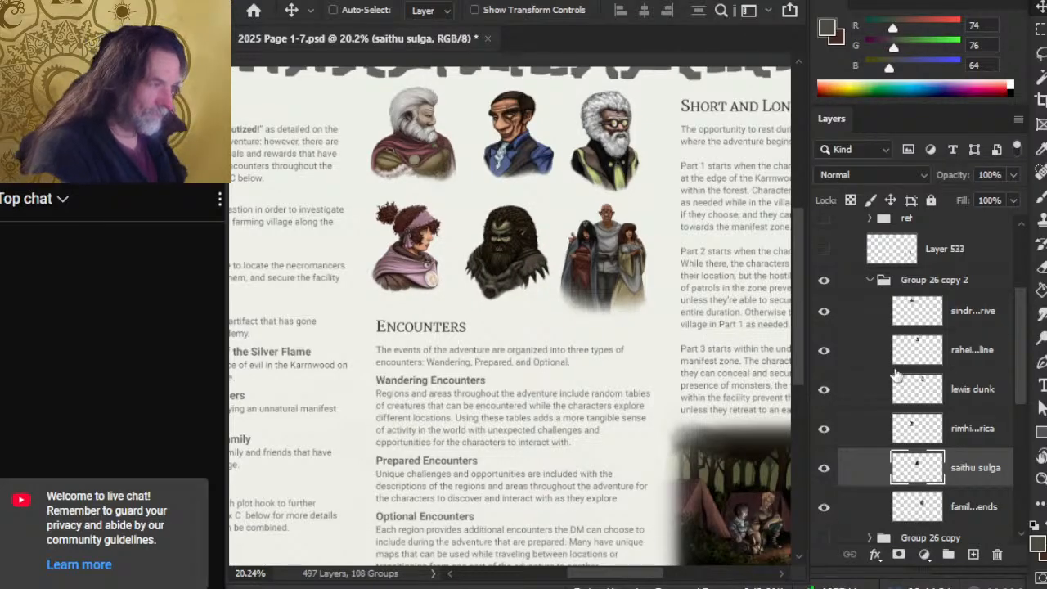
pyautogui.press('z')
pyautogui.moveTo(632, 307); pyautogui.dragTo(580, 307)
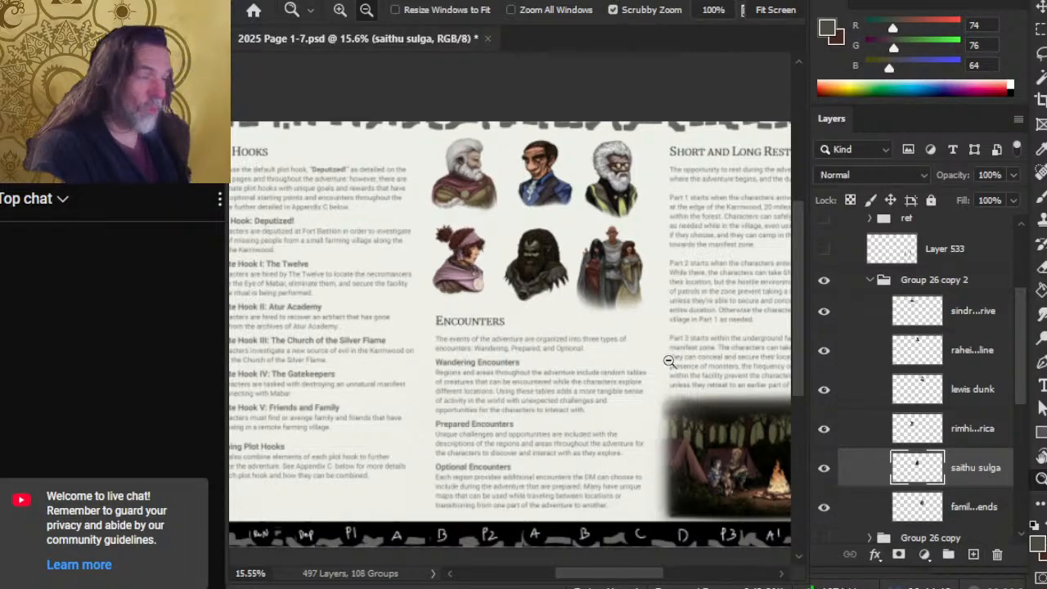
pyautogui.press('v')
pyautogui.moveTo(662, 381); pyautogui.dragTo(725, 409)
pyautogui.click(843, 496)
# - Shift the bespectacled man's portrait slightly up and left, and the blue-suited man's slightly left, to even out the upper row
pyautogui.click(868, 390)
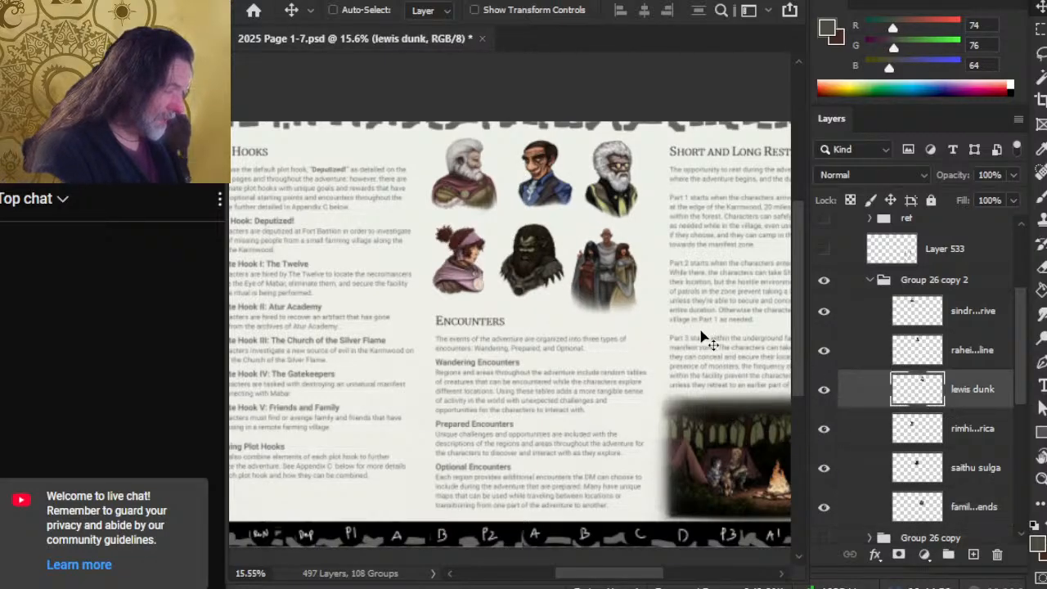
pyautogui.moveTo(702, 337)
pyautogui.mouseDown()
pyautogui.moveTo(708, 316)
pyautogui.moveTo(739, 350)
pyautogui.moveTo(720, 332)
pyautogui.mouseUp()
pyautogui.click(861, 360)
pyautogui.click(879, 394)
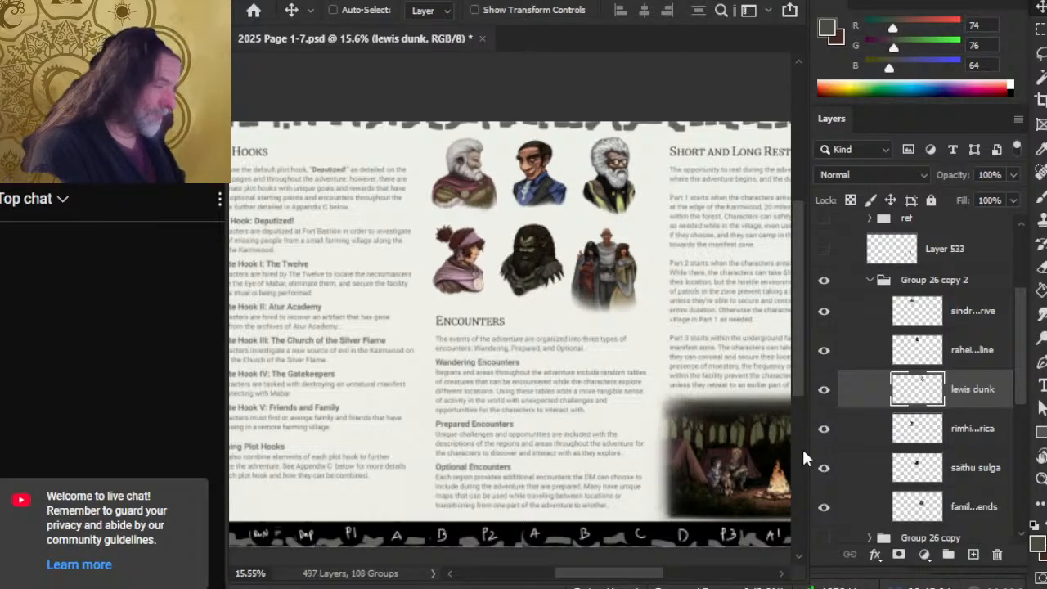
# - Nudge the scarfed woman's portrait slightly down and shift the dark-bearded man and the cloaked trio slightly right
pyautogui.click(863, 436)
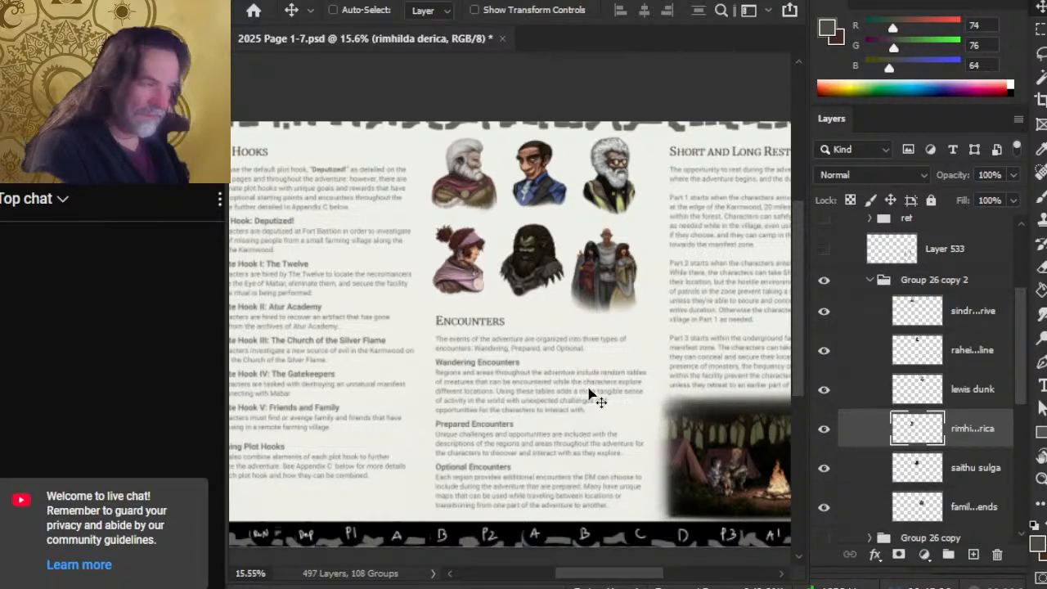
pyautogui.moveTo(588, 388); pyautogui.dragTo(589, 392)
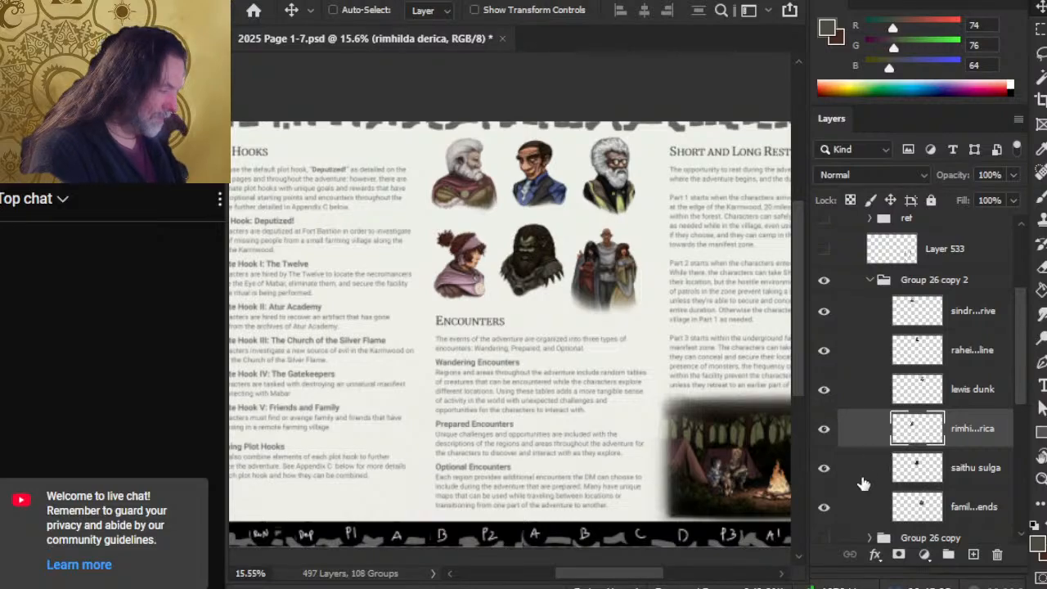
pyautogui.click(863, 481)
pyautogui.moveTo(644, 370); pyautogui.dragTo(690, 411)
pyautogui.click(859, 507)
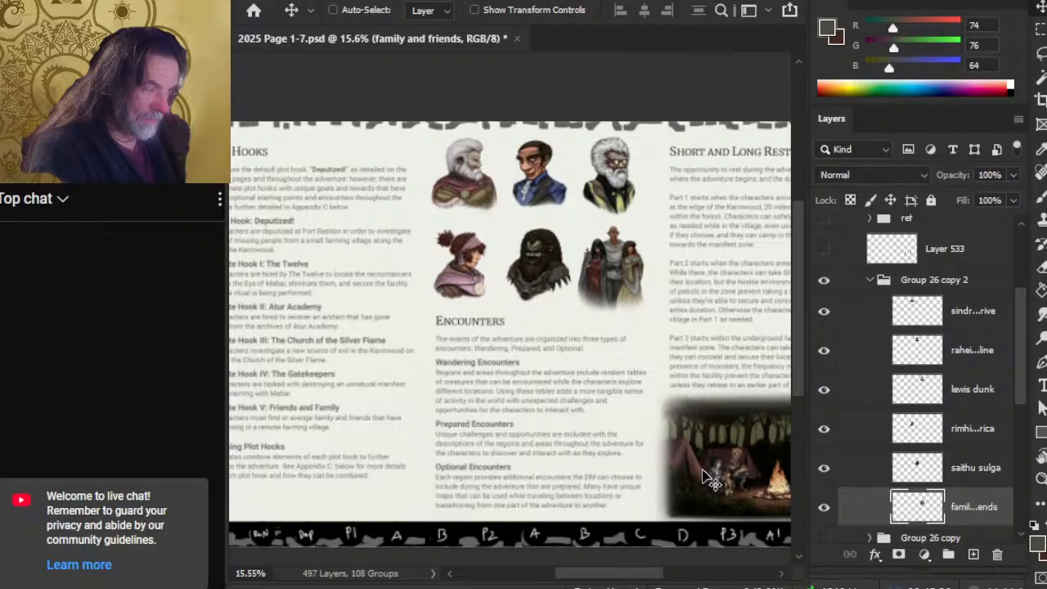
pyautogui.press('z')
pyautogui.moveTo(456, 215); pyautogui.dragTo(456, 218)
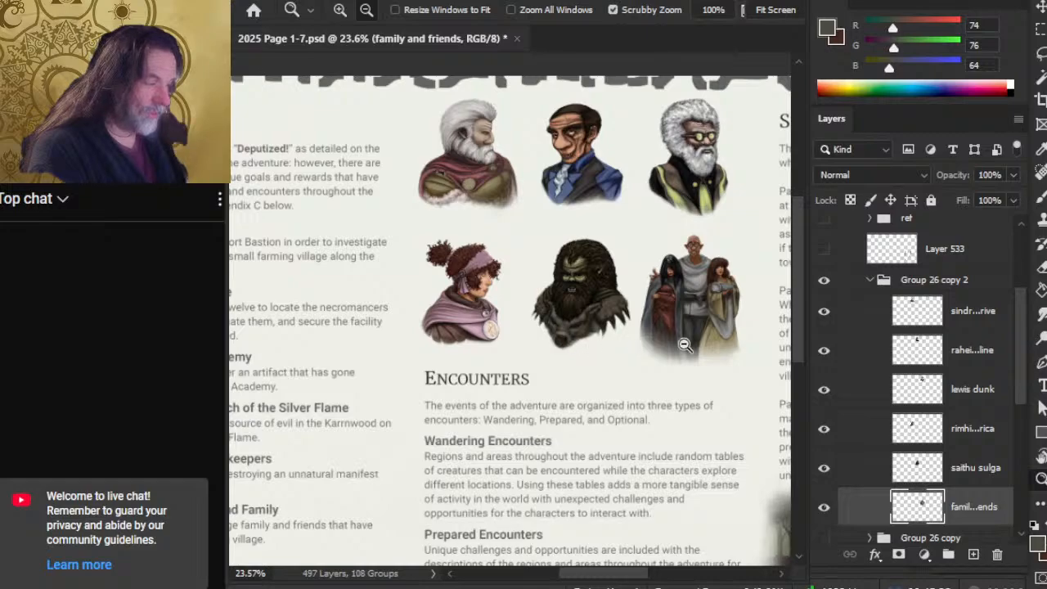
pyautogui.moveTo(592, 339); pyautogui.dragTo(532, 344)
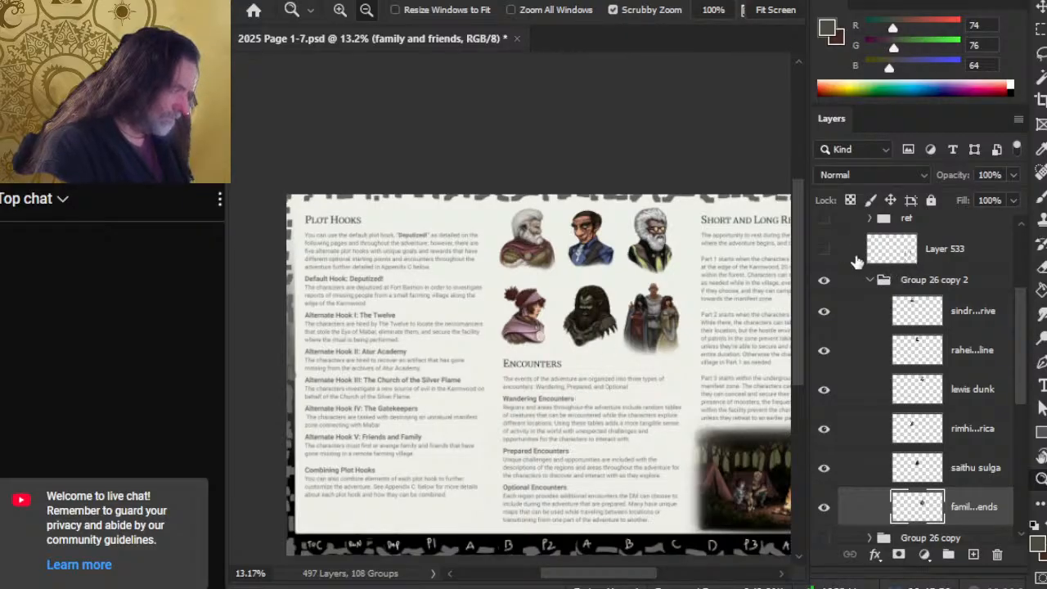
# - Try to trim the bespectacled man's lower edge with a layer mask on the whole Group 26 copy 2
pyautogui.click(864, 288)
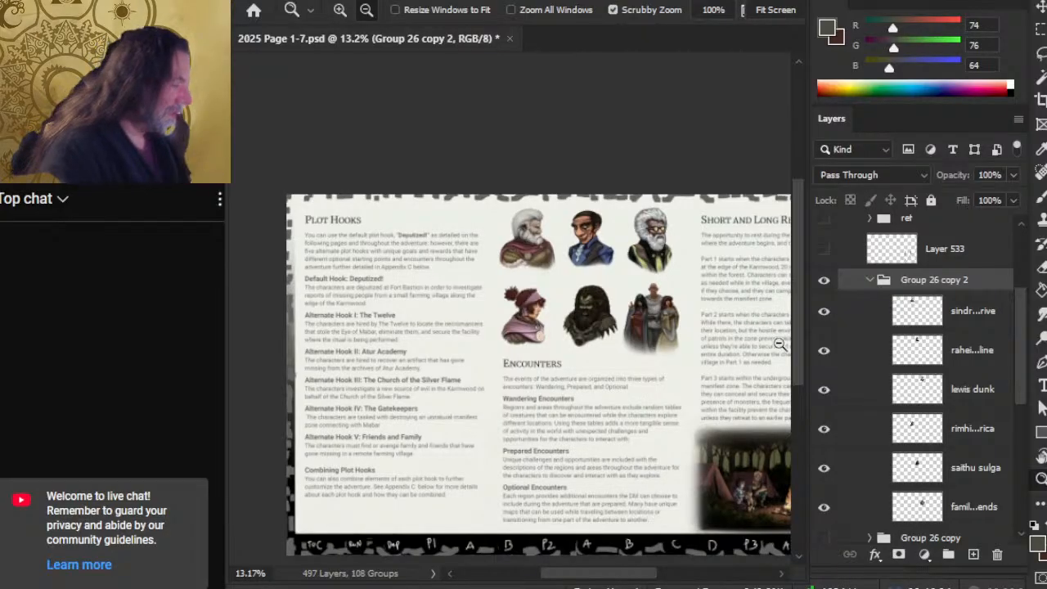
pyautogui.click(870, 280)
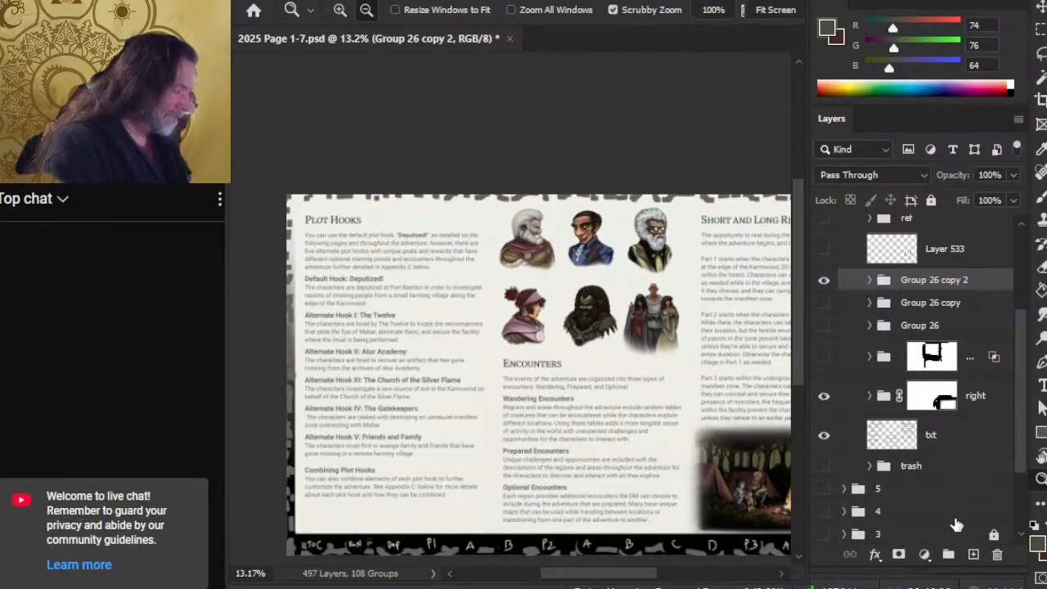
pyautogui.click(900, 556)
pyautogui.moveTo(623, 292); pyautogui.dragTo(669, 274)
pyautogui.press('b')
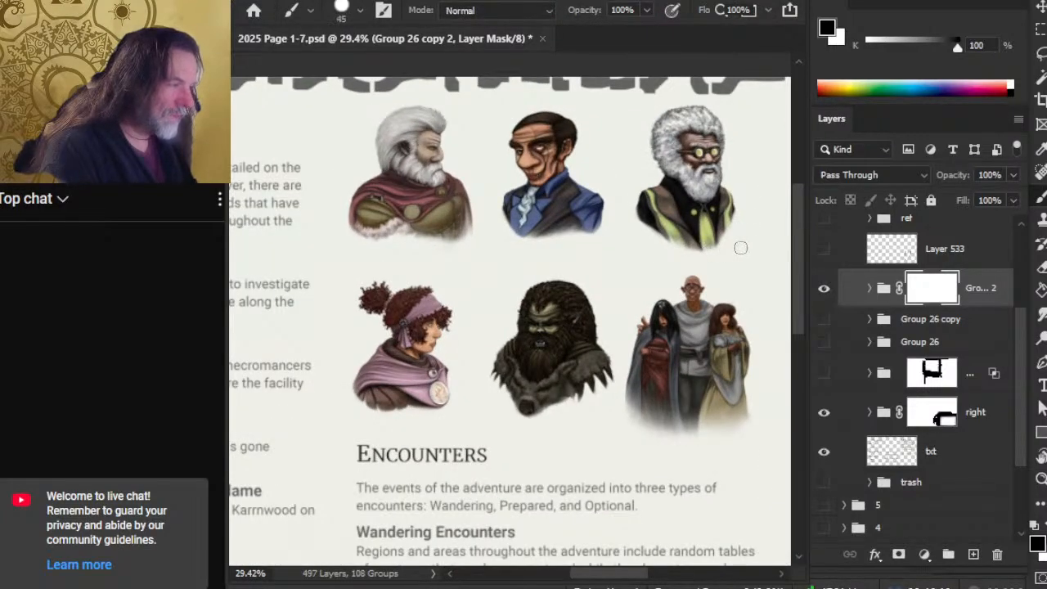
pyautogui.moveTo(740, 248); pyautogui.dragTo(744, 247)
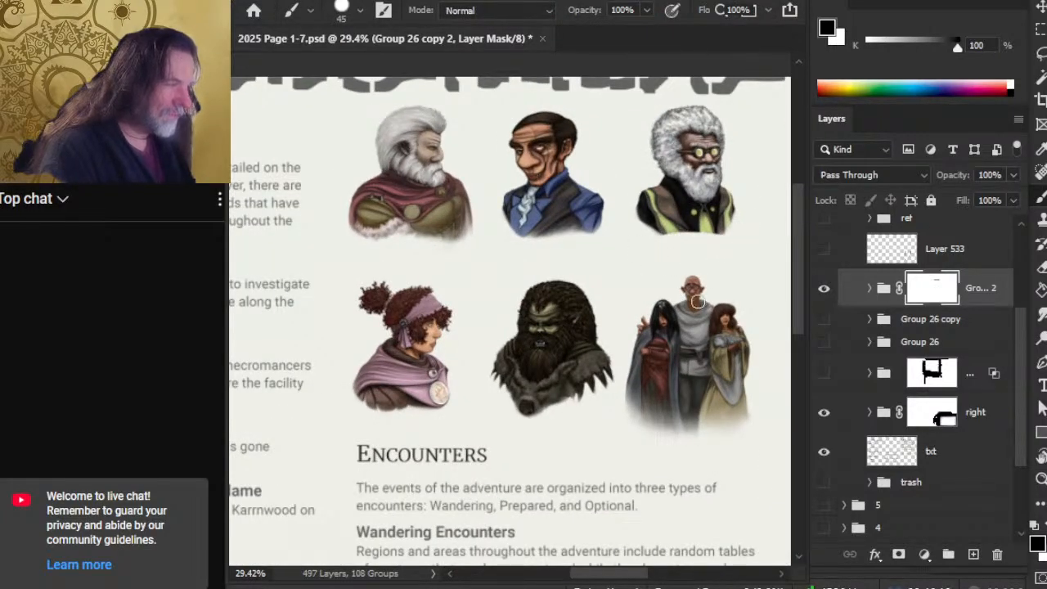
pyautogui.hotkey('ctrl', 'z')
pyautogui.click(873, 309)
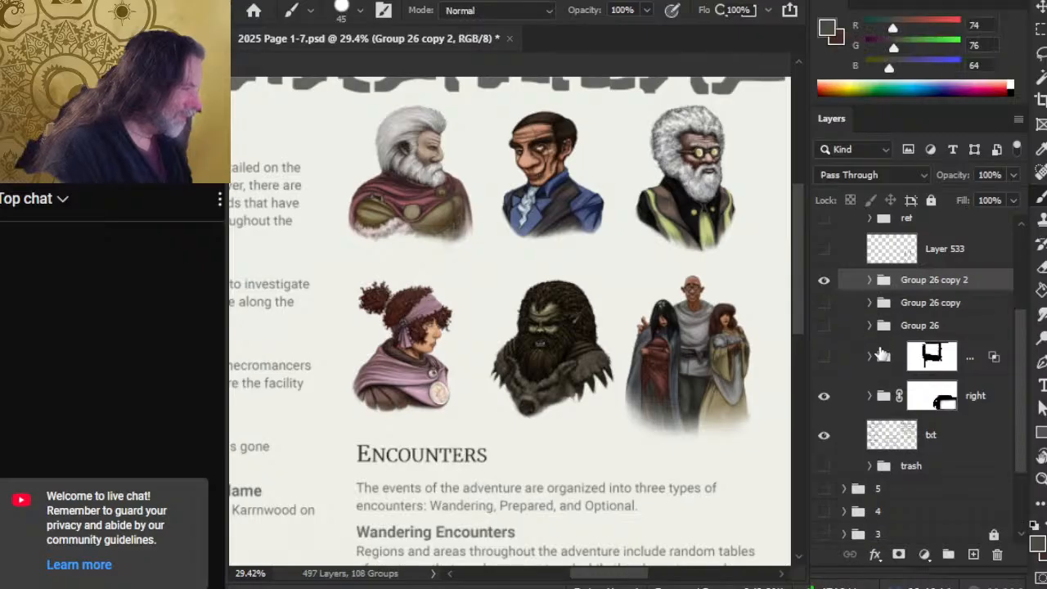
# - Add a layer mask to the bespectacled man's layer, paint out his lower edge in black and smudge the mask into a soft fade
pyautogui.click(870, 288)
pyautogui.click(824, 396)
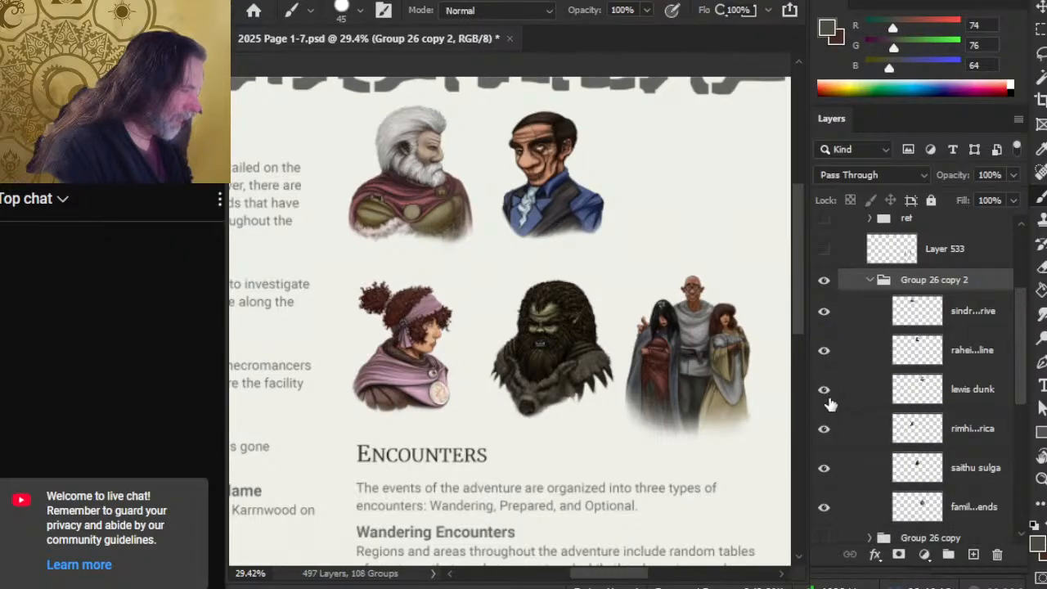
pyautogui.click(828, 397)
pyautogui.click(861, 394)
pyautogui.moveTo(733, 268); pyautogui.dragTo(691, 255)
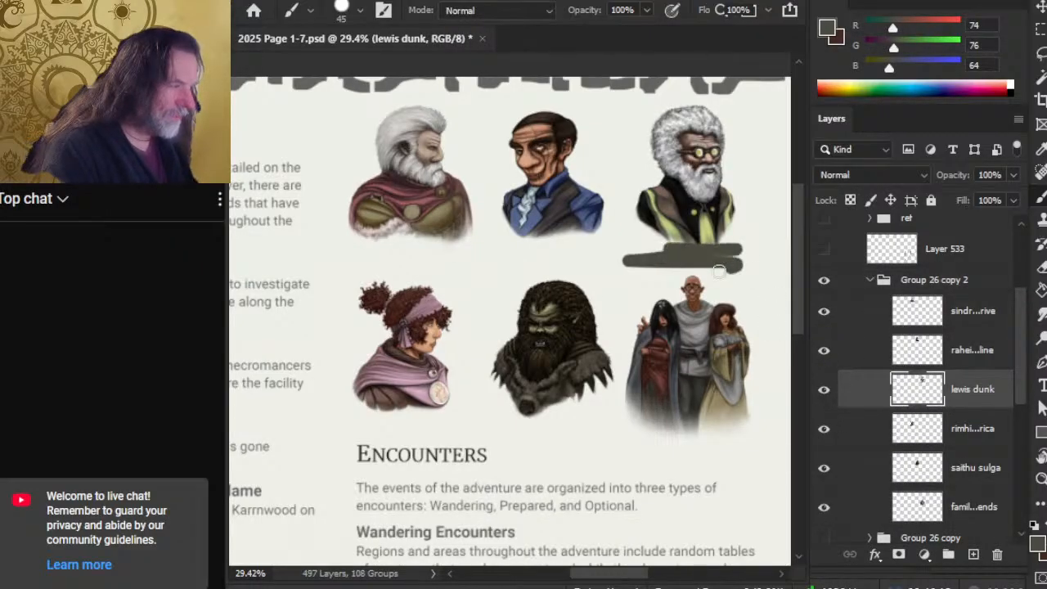
pyautogui.hotkey('ctrl', 'z')
pyautogui.click(898, 555)
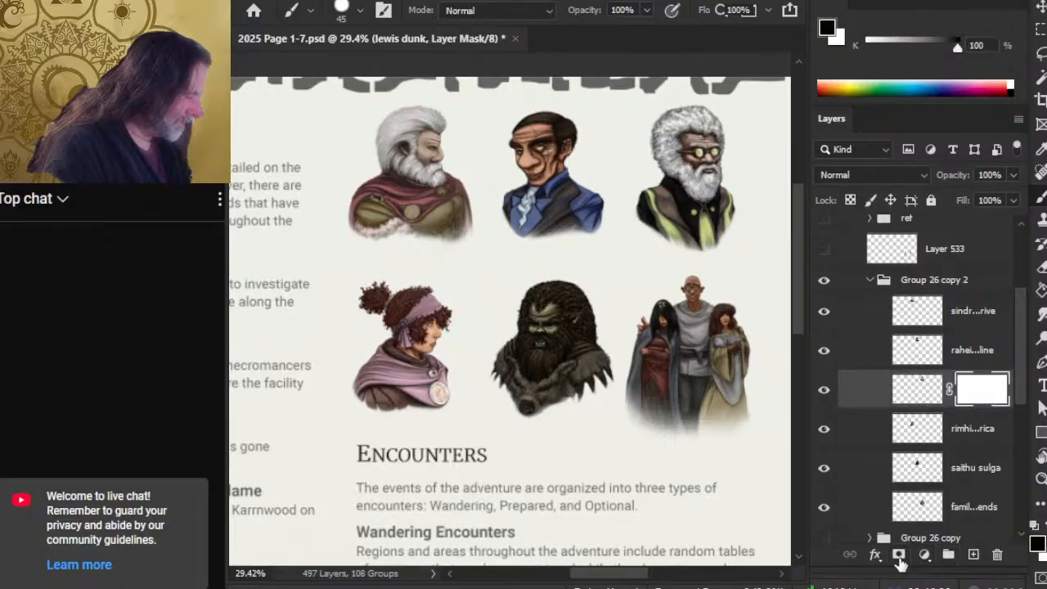
pyautogui.moveTo(739, 257)
pyautogui.mouseDown()
pyautogui.moveTo(687, 240)
pyautogui.moveTo(712, 239)
pyautogui.mouseUp()
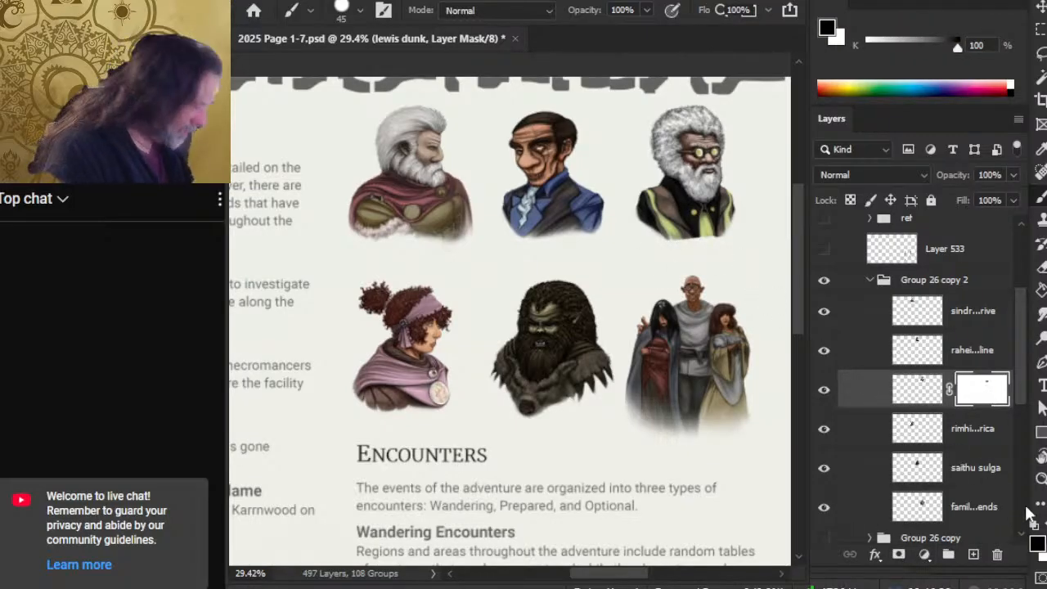
pyautogui.click(1036, 526)
pyautogui.click(1037, 526)
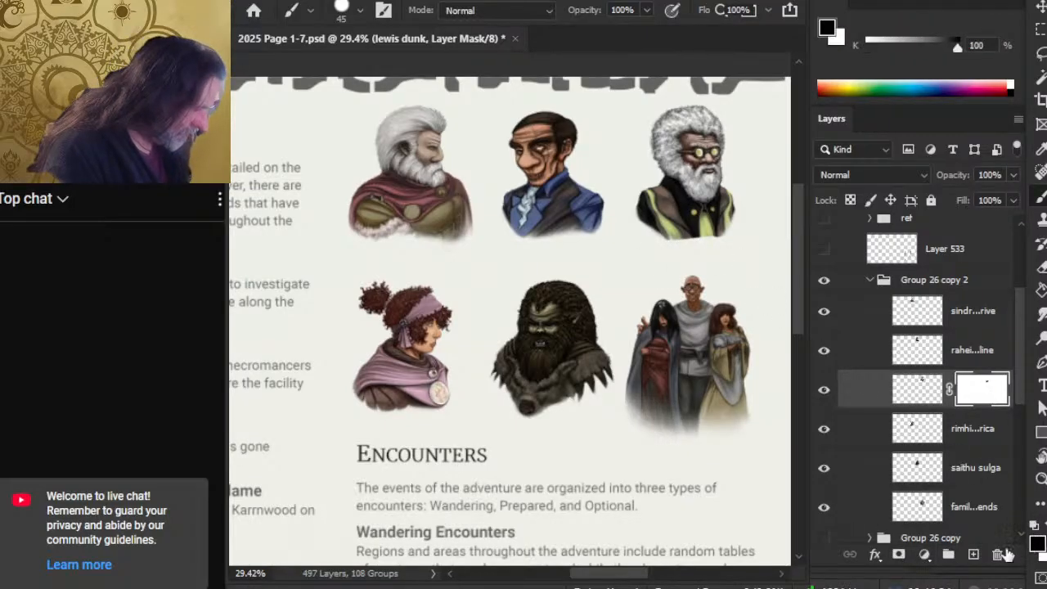
pyautogui.press('r')
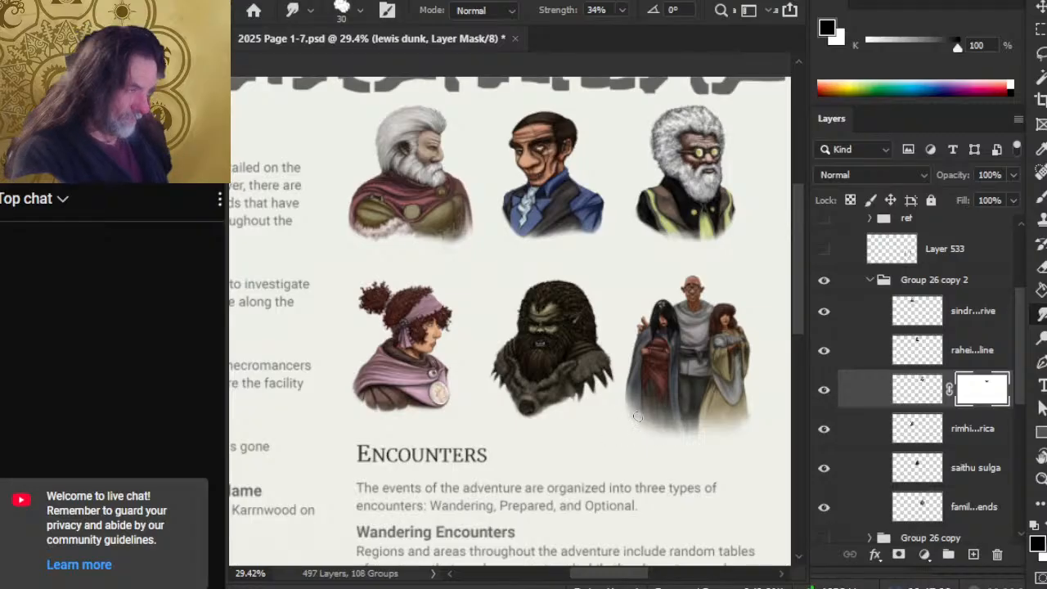
# - Nudge the dark-bearded man's portrait slightly left and up to center it in the lower row
pyautogui.moveTo(723, 423); pyautogui.dragTo(690, 386)
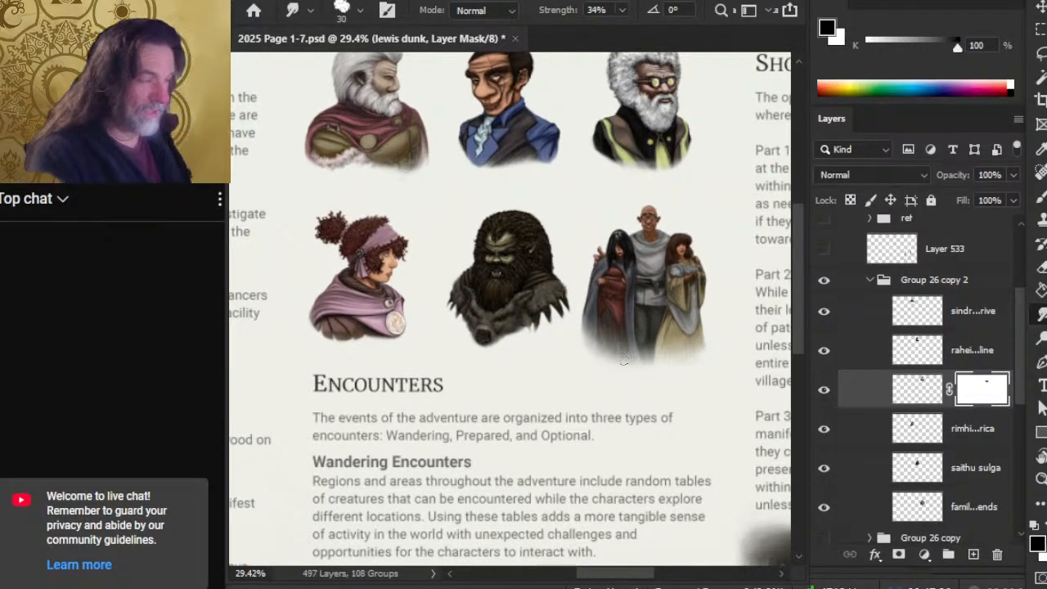
pyautogui.click(855, 440)
pyautogui.click(863, 470)
pyautogui.press('v')
pyautogui.hotkey('shift', 'Left')
pyautogui.hotkey('shift', 'Left')
pyautogui.hotkey('shift', 'Left')
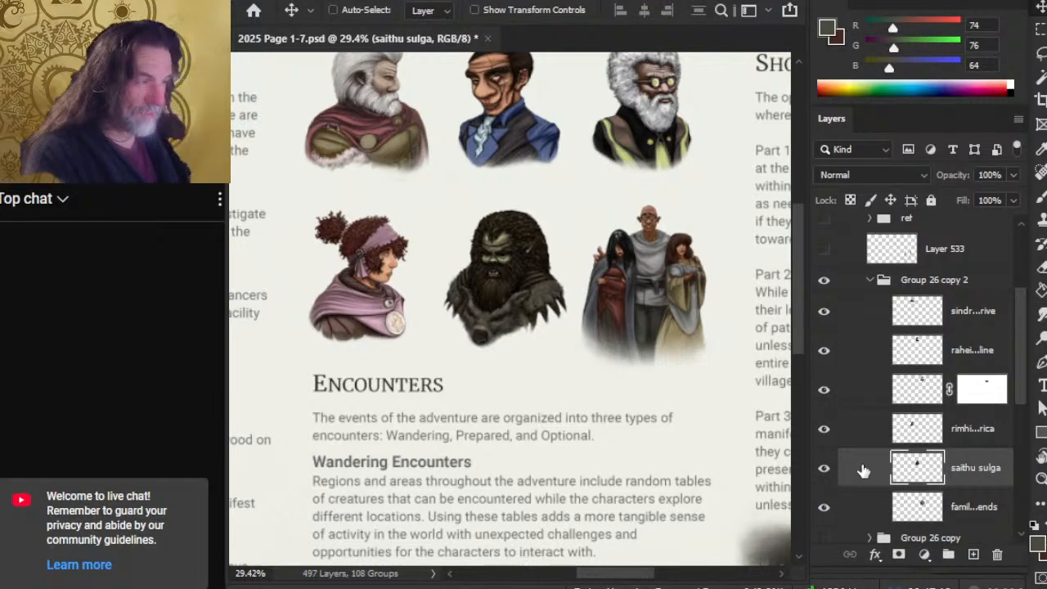
pyautogui.hotkey('shift', 'Up')
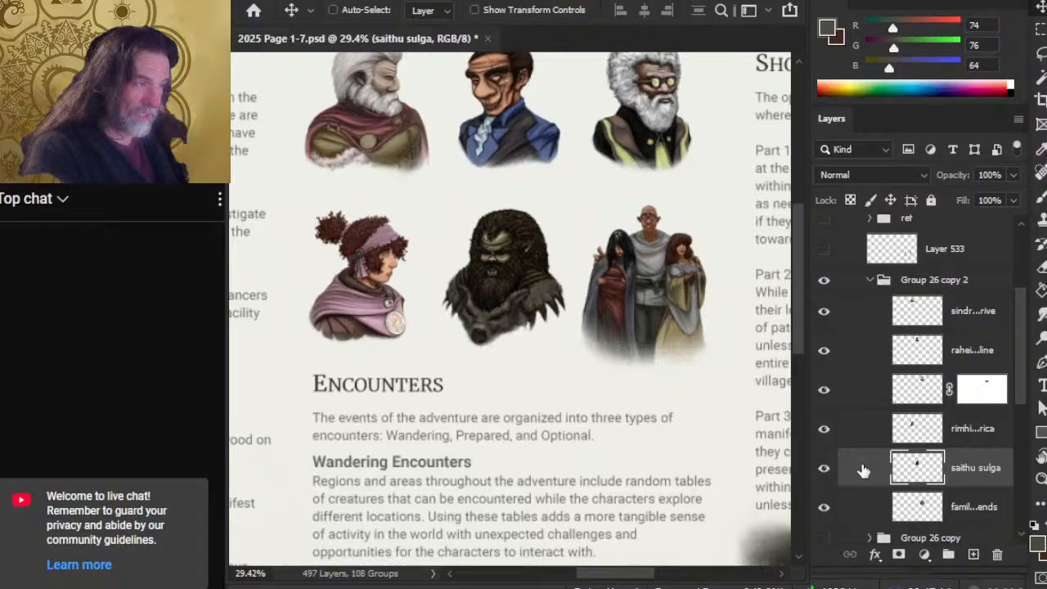
pyautogui.hotkey('shift', 'Up')
pyautogui.hotkey('shift', 'Up')
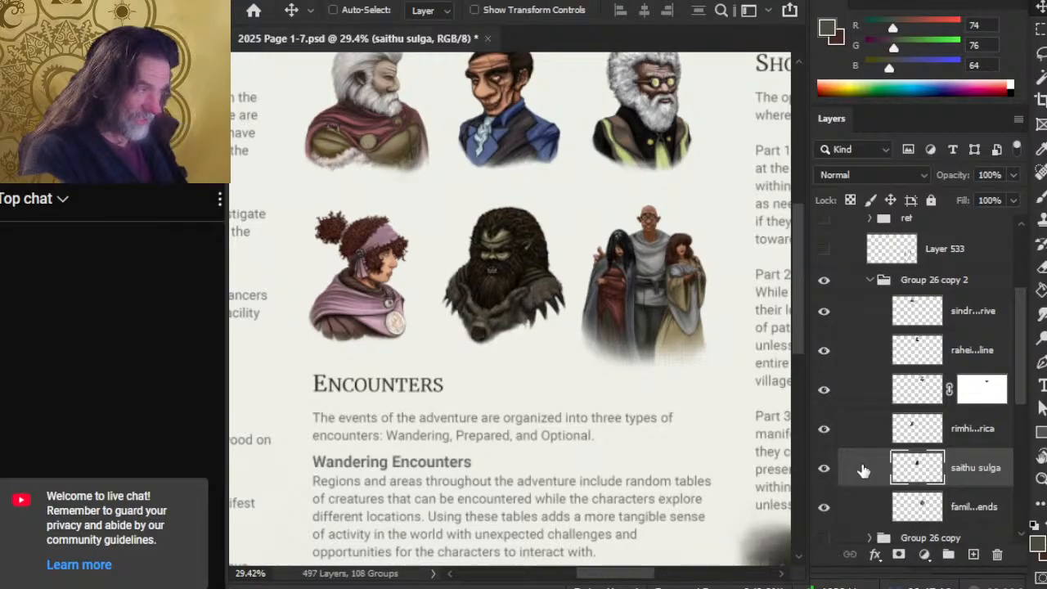
pyautogui.hotkey('shift', 'Down')
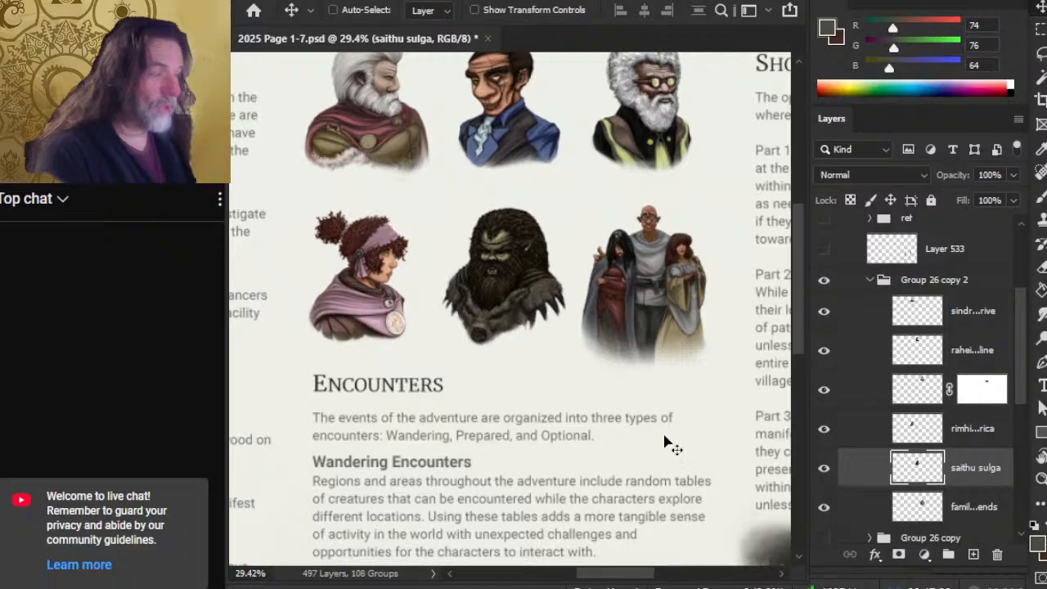
# - Add a layer mask to the cloaked trio's layer and paint out the bottom of the portrait in black
pyautogui.moveTo(691, 457); pyautogui.dragTo(686, 426)
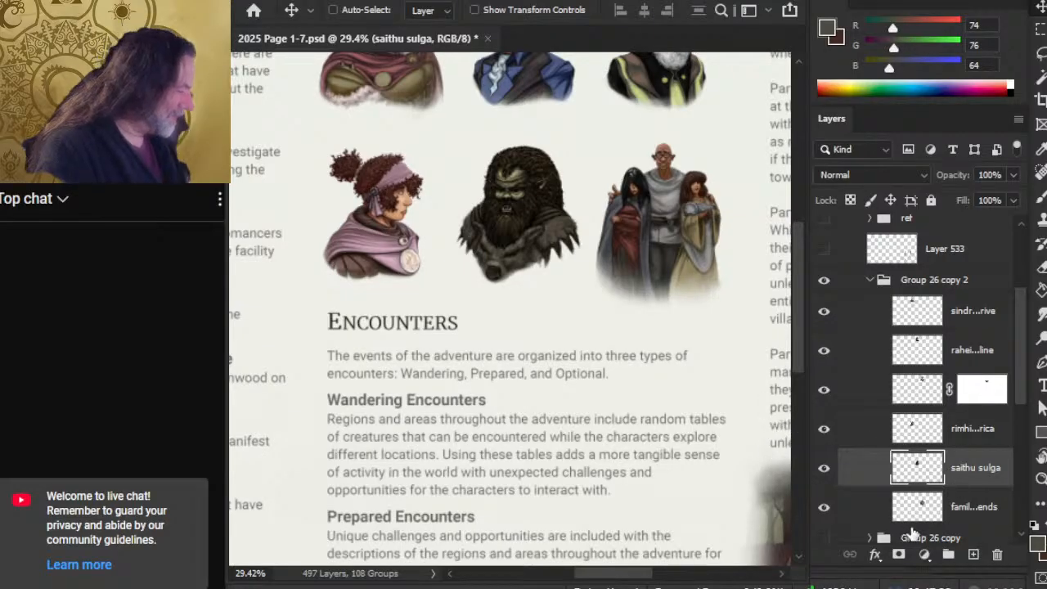
pyautogui.click(973, 508)
pyautogui.click(899, 556)
pyautogui.press('b')
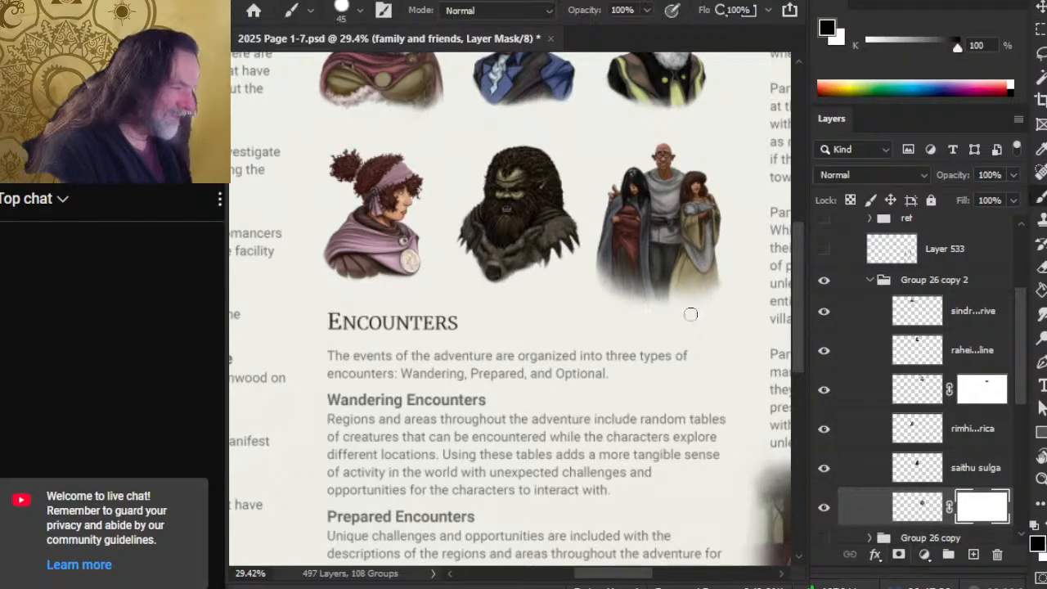
pyautogui.moveTo(690, 314); pyautogui.dragTo(692, 314)
# - Smudge the layer mask along the cloaked trio's lower edge at 34% strength to soften the cutoff into a fade
pyautogui.press('r')
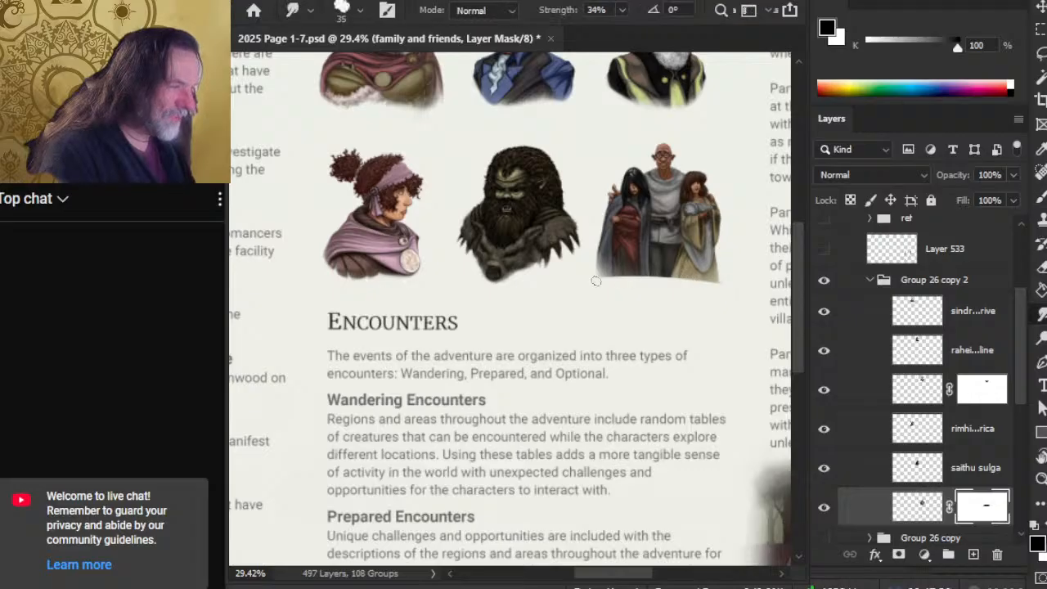
pyautogui.moveTo(622, 270)
pyautogui.mouseDown()
pyautogui.moveTo(651, 281)
pyautogui.moveTo(612, 258)
pyautogui.moveTo(637, 274)
pyautogui.moveTo(608, 265)
pyautogui.moveTo(626, 295)
pyautogui.moveTo(654, 291)
pyautogui.moveTo(607, 275)
pyautogui.moveTo(625, 277)
pyautogui.moveTo(608, 286)
pyautogui.moveTo(658, 286)
pyautogui.moveTo(620, 286)
pyautogui.moveTo(682, 275)
pyautogui.mouseUp()
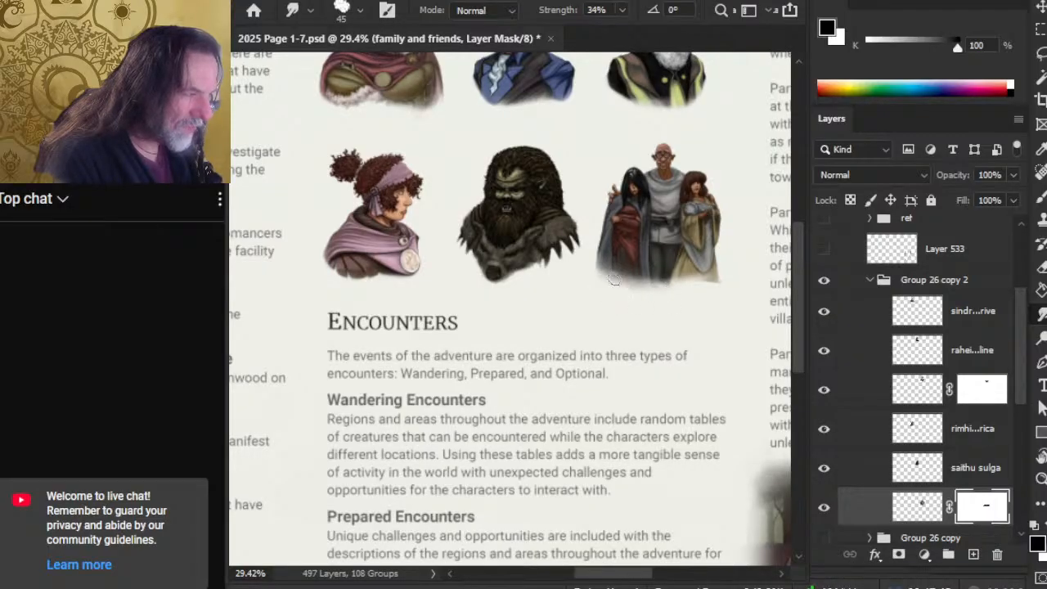
pyautogui.moveTo(614, 280); pyautogui.dragTo(705, 276)
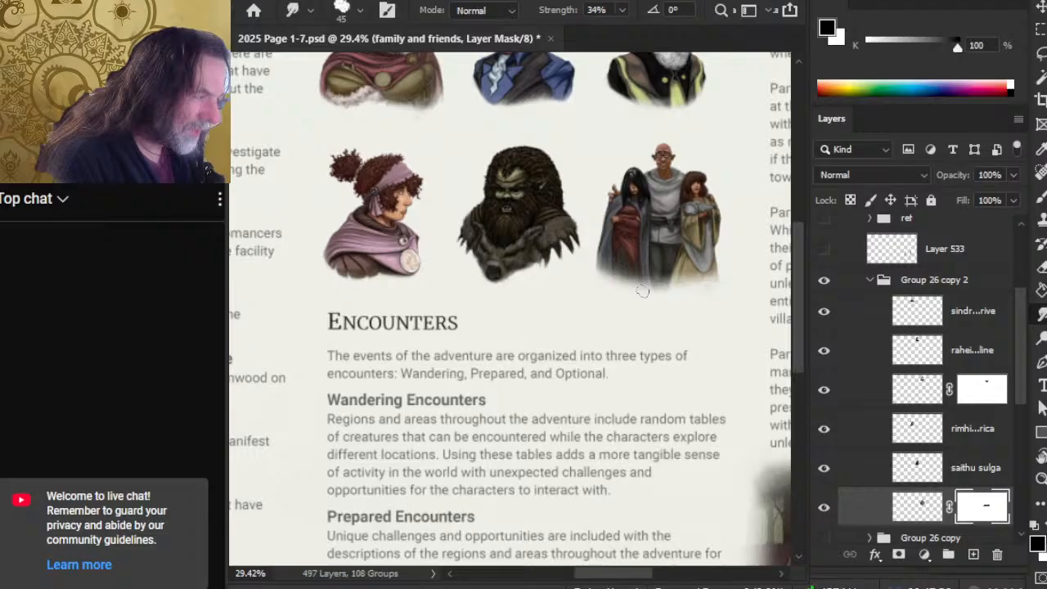
pyautogui.press('b')
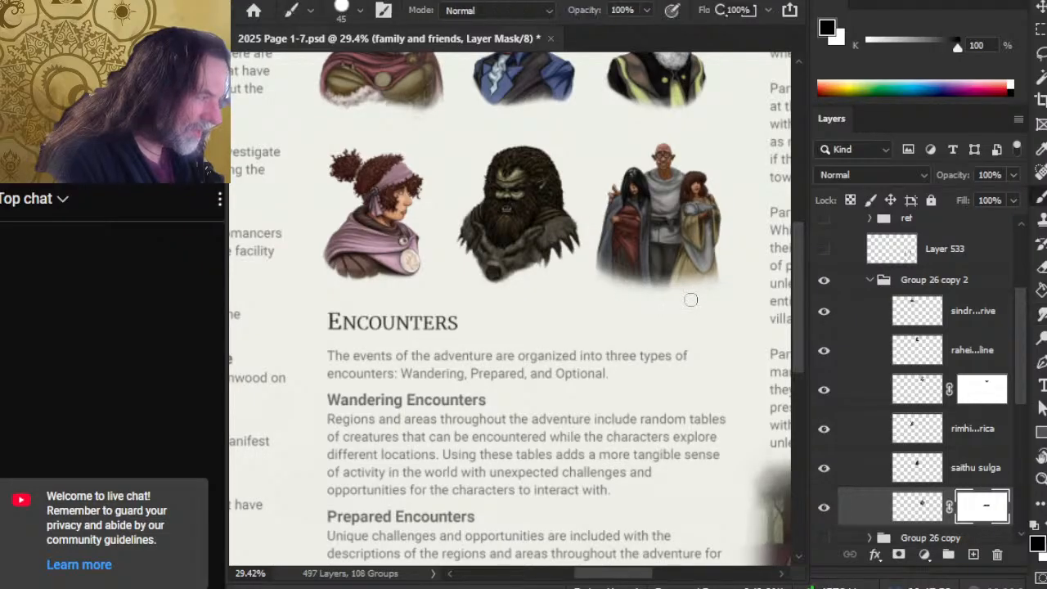
pyautogui.press('r')
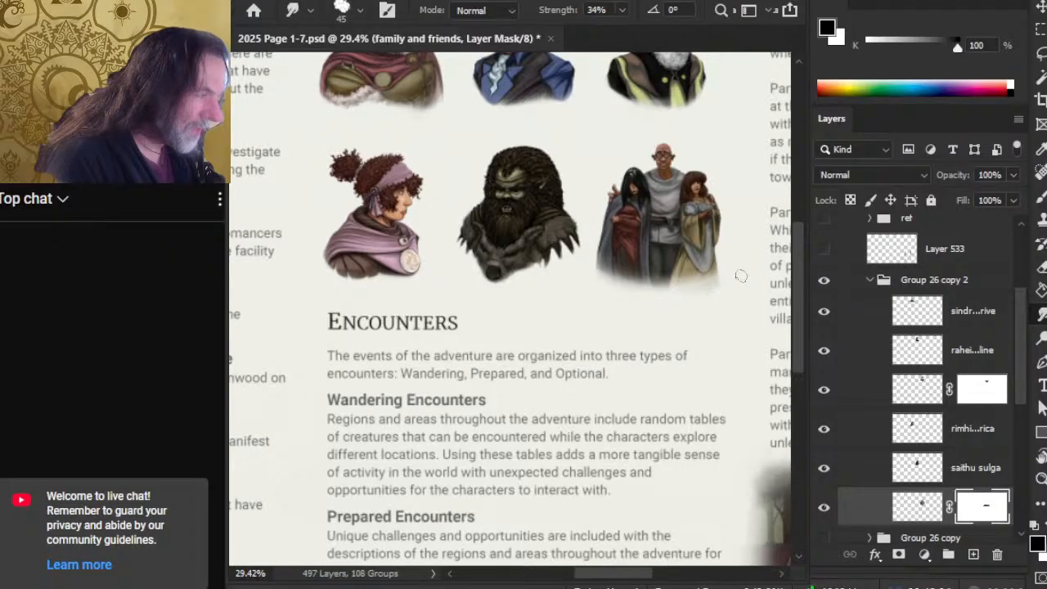
pyautogui.press('b')
pyautogui.press('r')
pyautogui.press('b')
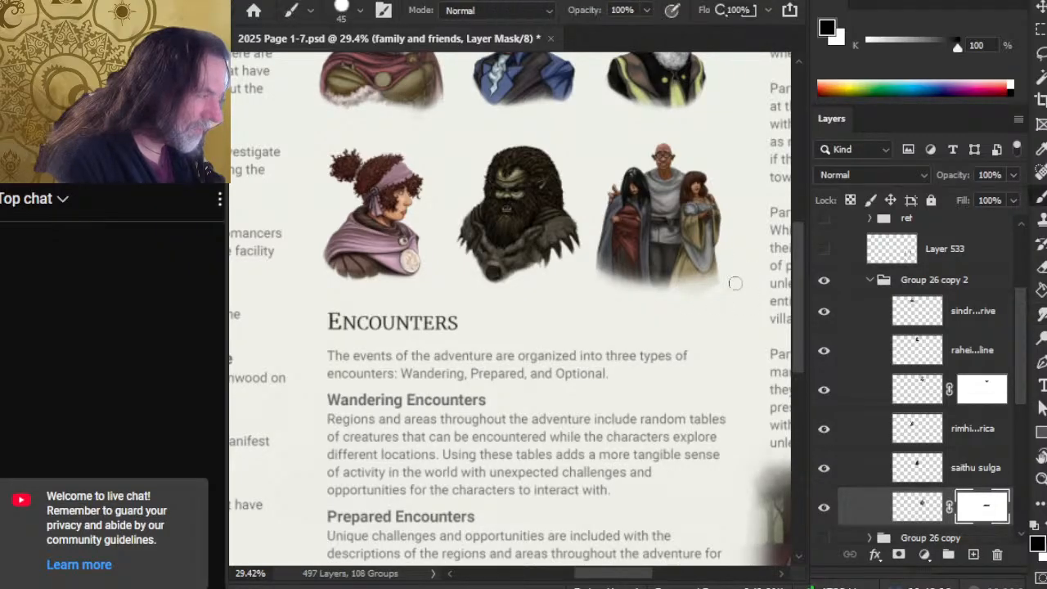
pyautogui.press('r')
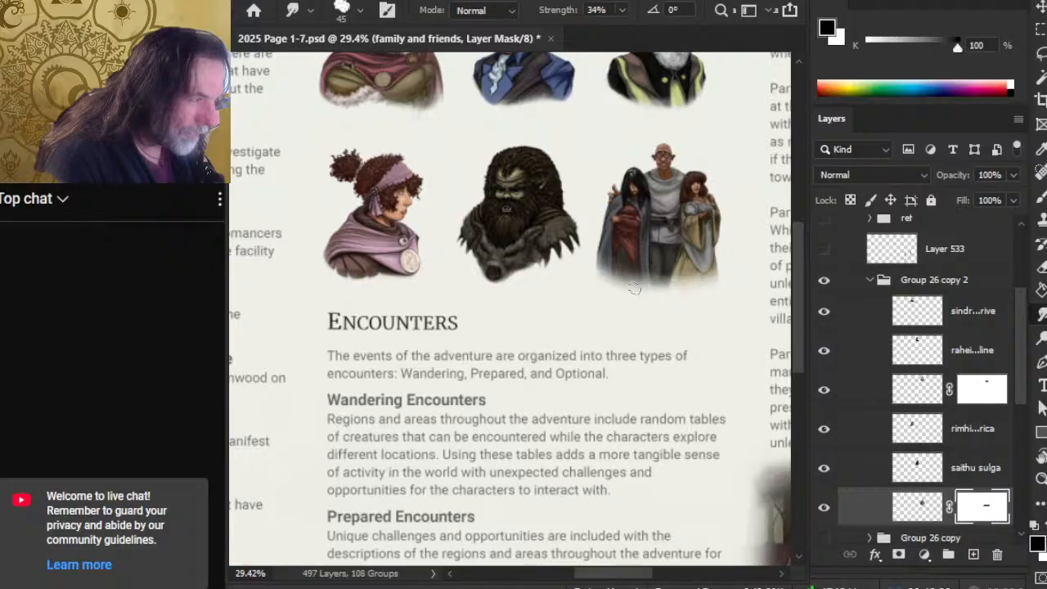
pyautogui.press('b')
pyautogui.press('r')
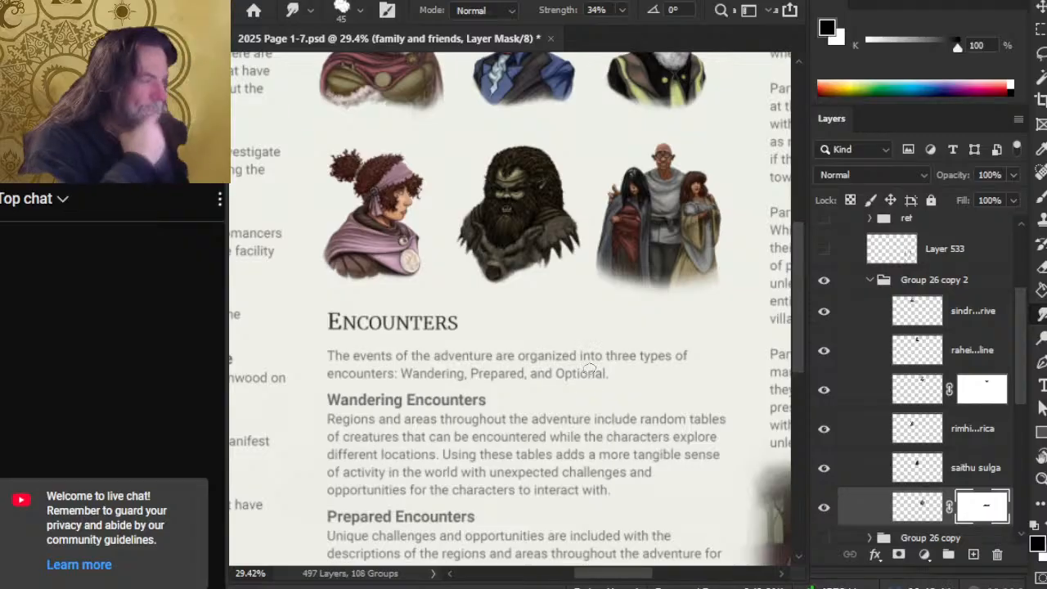
# - Check the portraits by toggling Group 26 copy 2, hide page 6 and show page 7 to review its layout
pyautogui.scroll(-1, 1022, 342)
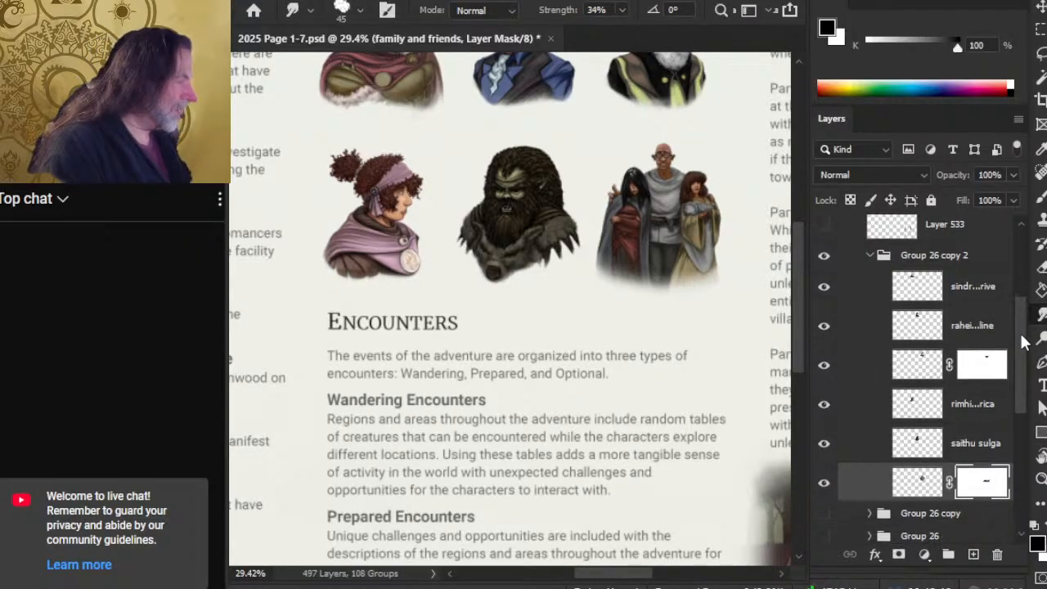
pyautogui.scroll(4, 1023, 342)
pyautogui.click(825, 365)
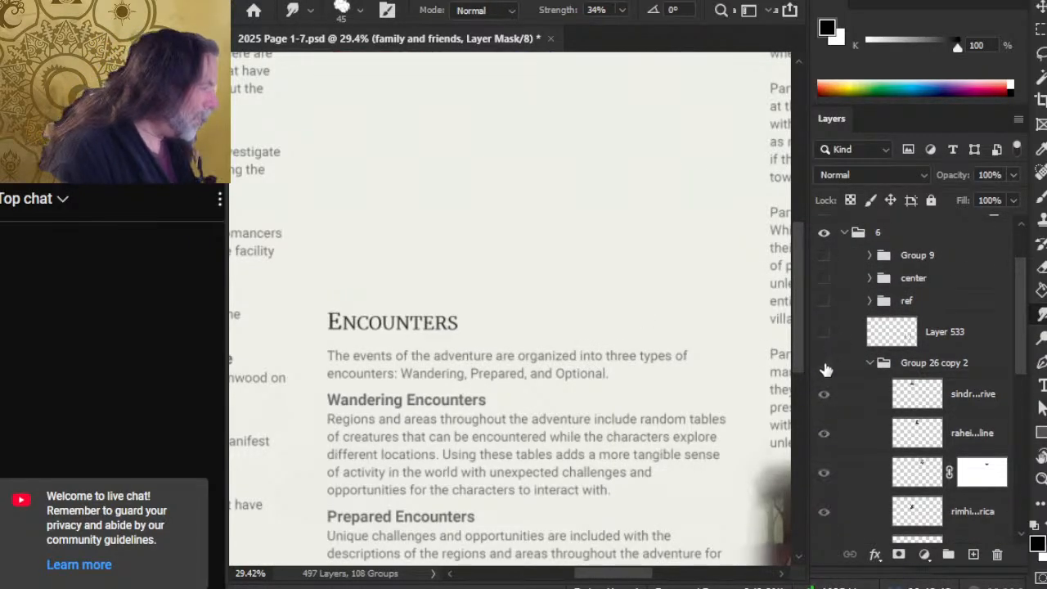
pyautogui.click(825, 365)
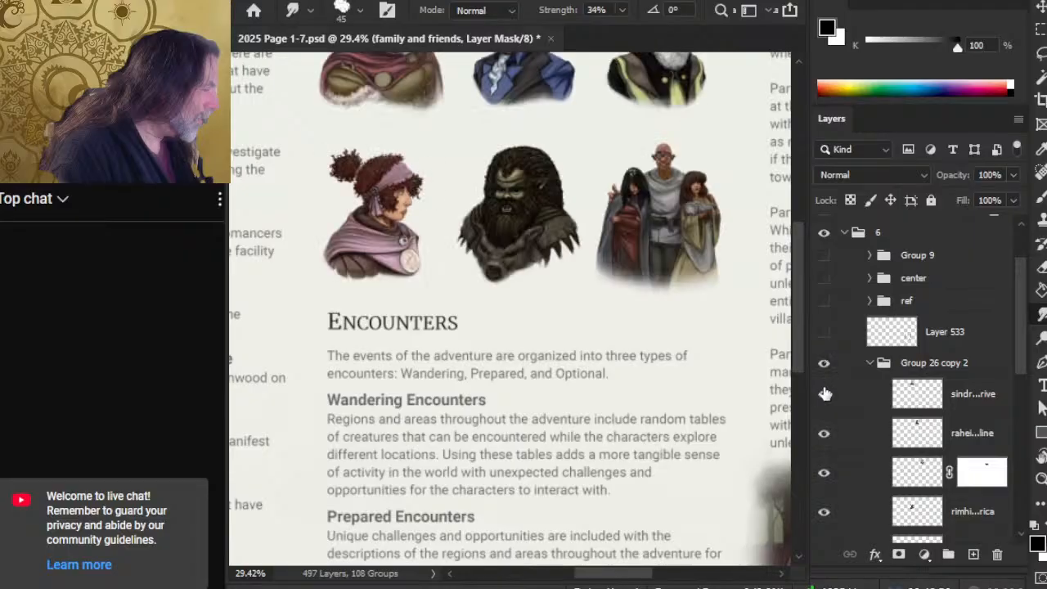
pyautogui.click(824, 233)
pyautogui.moveTo(1022, 324); pyautogui.dragTo(1018, 287)
pyautogui.click(825, 288)
pyautogui.press('z')
pyautogui.moveTo(713, 297); pyautogui.dragTo(656, 290)
pyautogui.moveTo(711, 342); pyautogui.dragTo(562, 318)
pyautogui.click(824, 267)
pyautogui.click(825, 267)
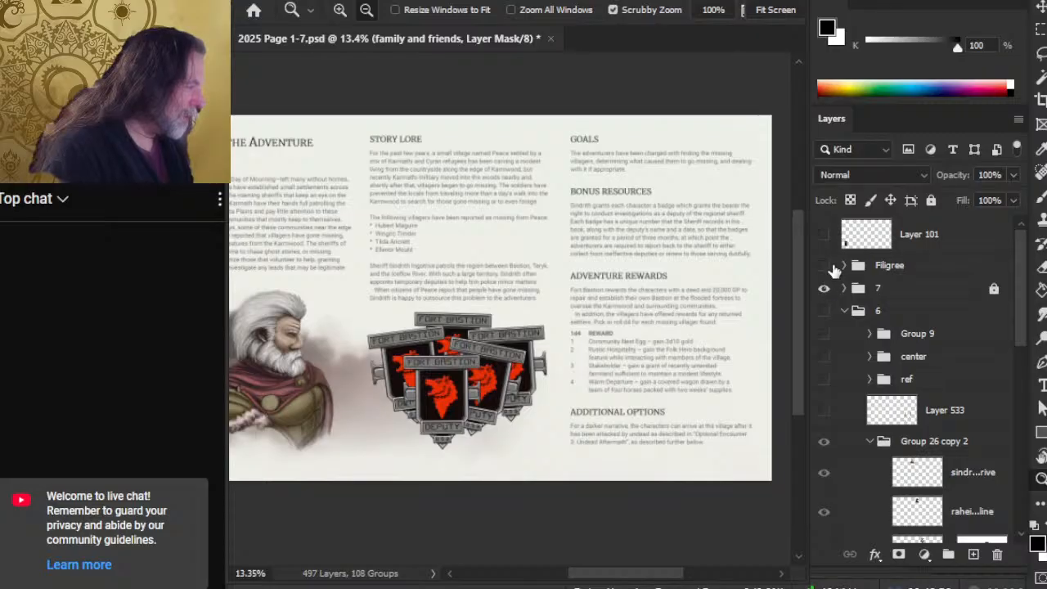
# - Show page 3 in place of page 7 and examine the faction artwork, especially the Local Villagers group
pyautogui.click(825, 289)
pyautogui.moveTo(1024, 311); pyautogui.dragTo(1002, 492)
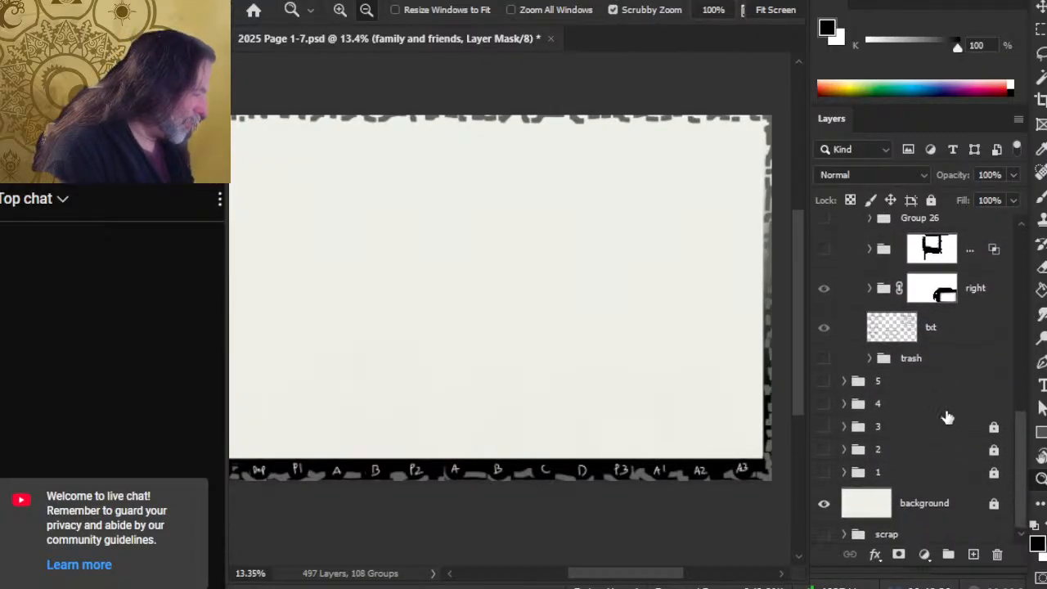
pyautogui.click(825, 433)
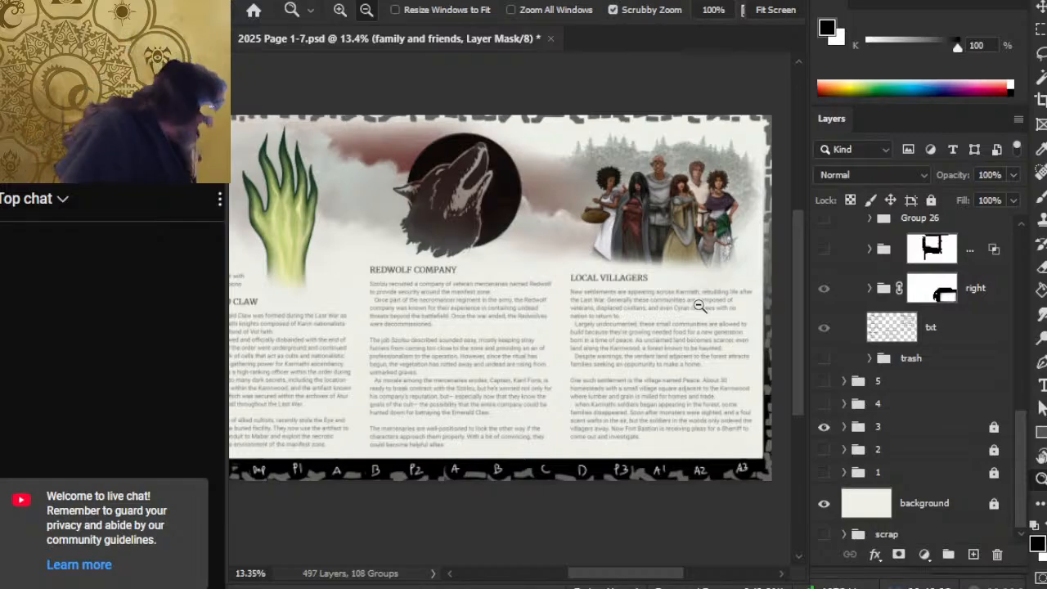
pyautogui.click(620, 332)
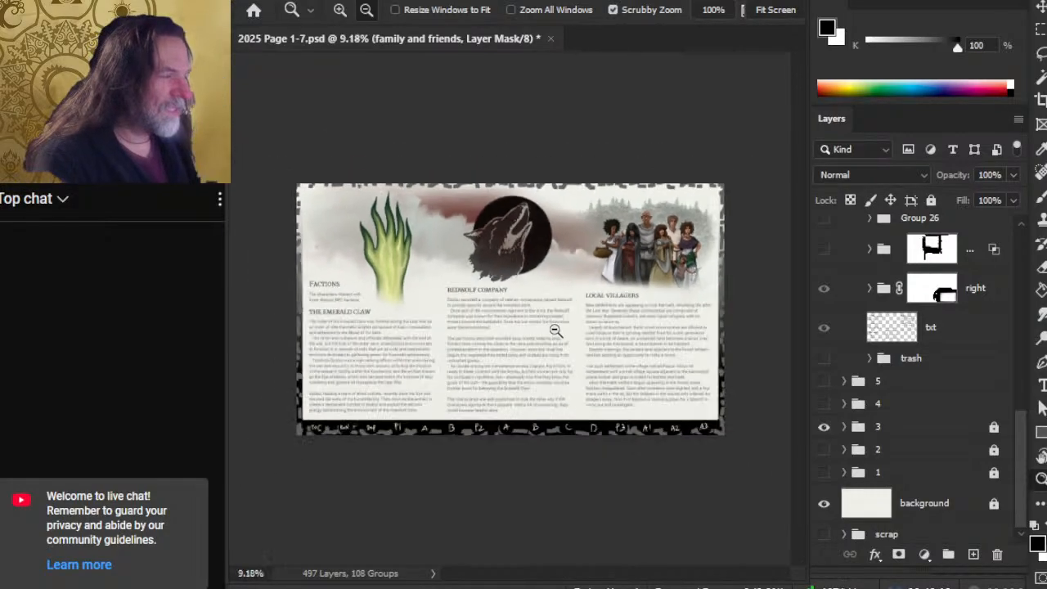
pyautogui.moveTo(419, 303); pyautogui.dragTo(422, 326)
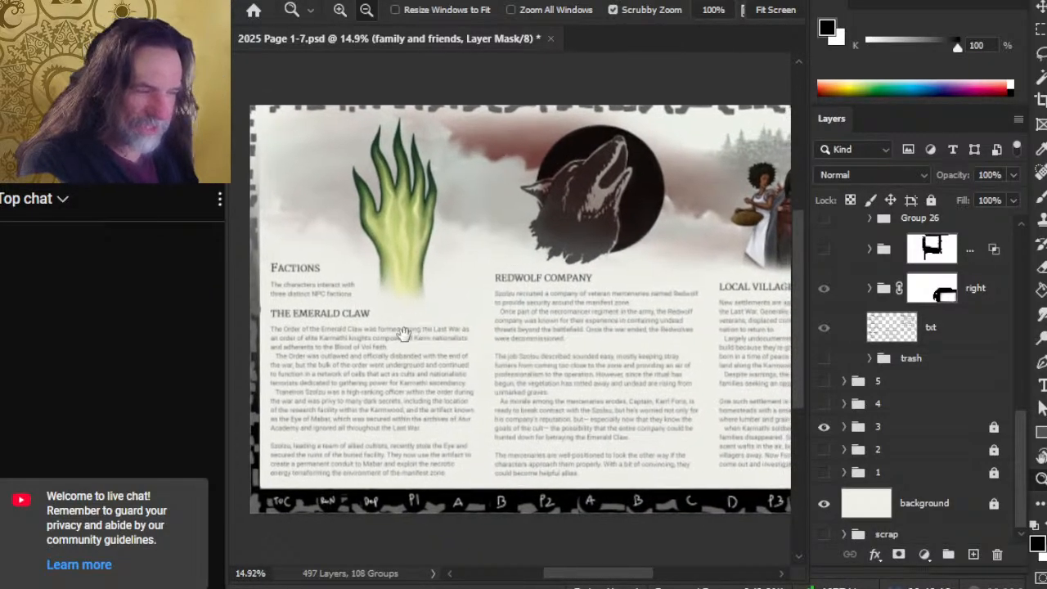
pyautogui.moveTo(661, 328); pyautogui.dragTo(519, 310)
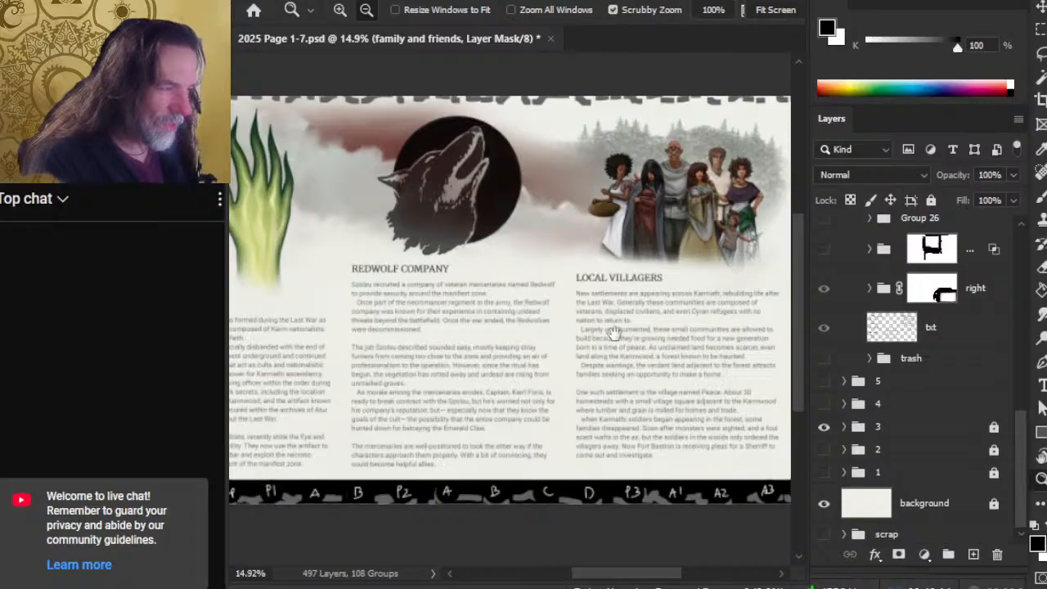
pyautogui.moveTo(648, 317); pyautogui.dragTo(578, 317)
pyautogui.moveTo(577, 232); pyautogui.dragTo(612, 281)
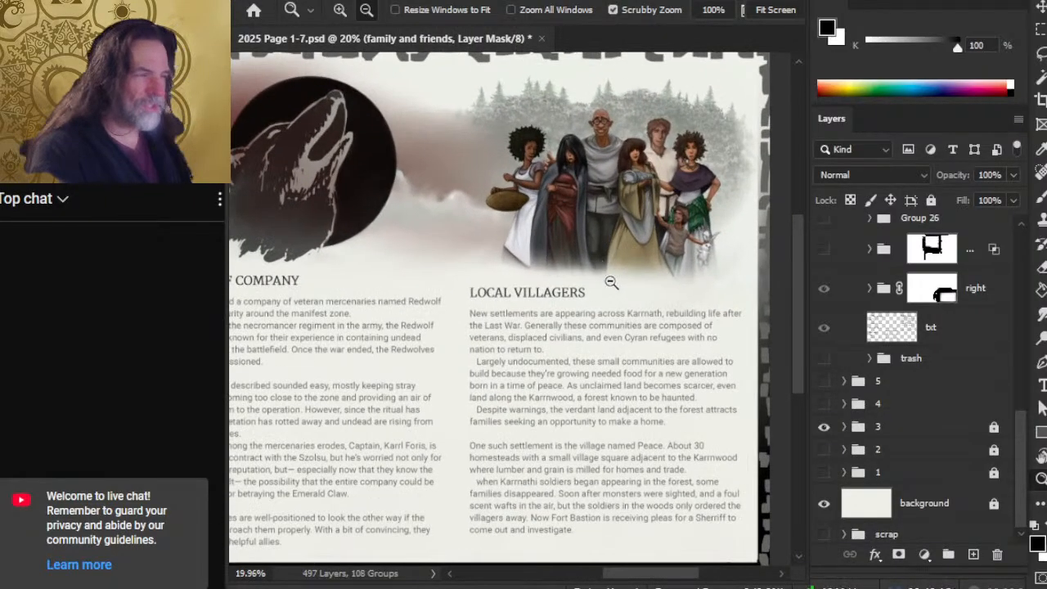
pyautogui.moveTo(665, 315); pyautogui.dragTo(599, 305)
pyautogui.moveTo(547, 347); pyautogui.dragTo(586, 346)
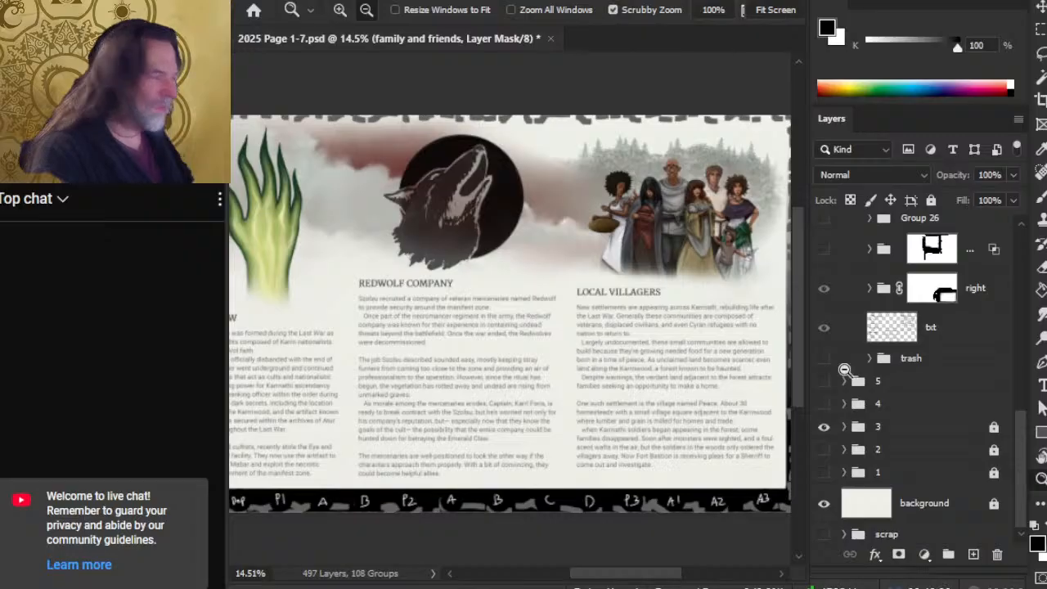
# - Show page 2 in place of page 3 and examine the Karrnath map and the labels along the page's lower border
pyautogui.click(824, 427)
pyautogui.click(824, 450)
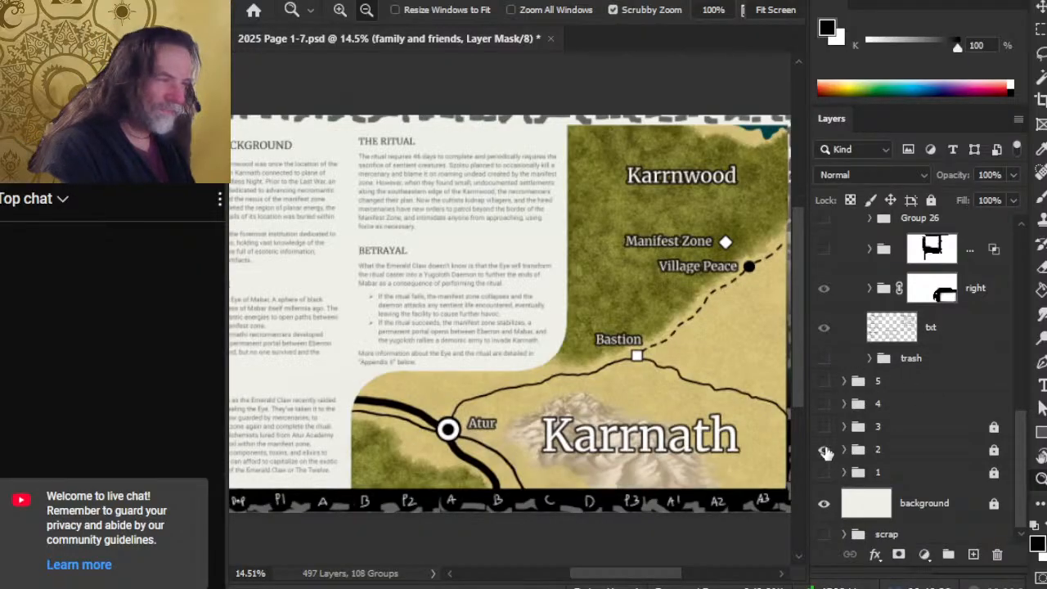
pyautogui.moveTo(701, 384); pyautogui.dragTo(608, 349)
pyautogui.moveTo(625, 223); pyautogui.dragTo(710, 239)
pyautogui.moveTo(557, 374); pyautogui.dragTo(538, 272)
pyautogui.moveTo(631, 395); pyautogui.dragTo(566, 387)
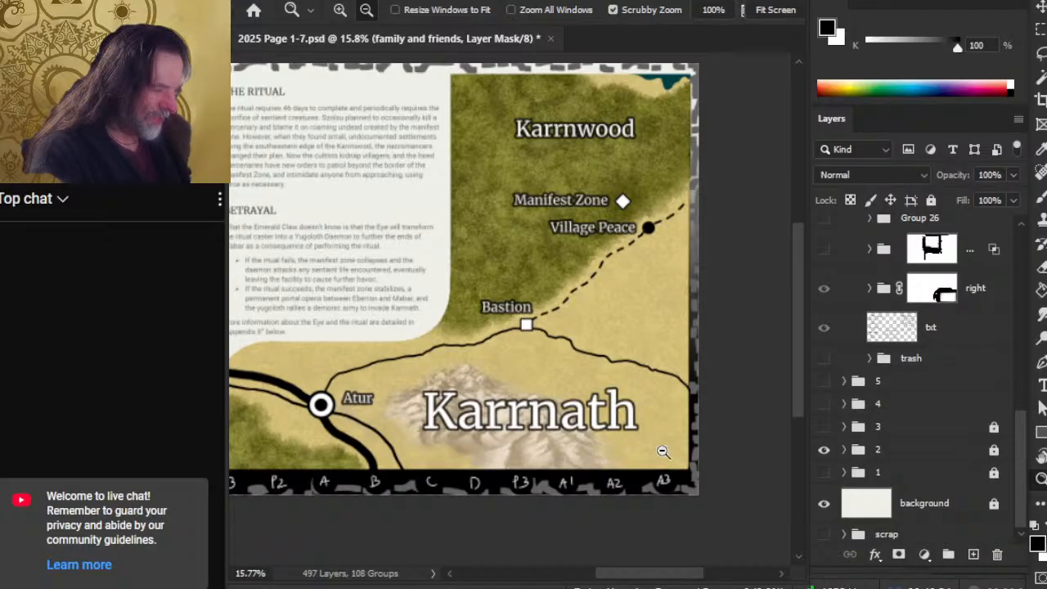
pyautogui.moveTo(663, 424); pyautogui.dragTo(603, 404)
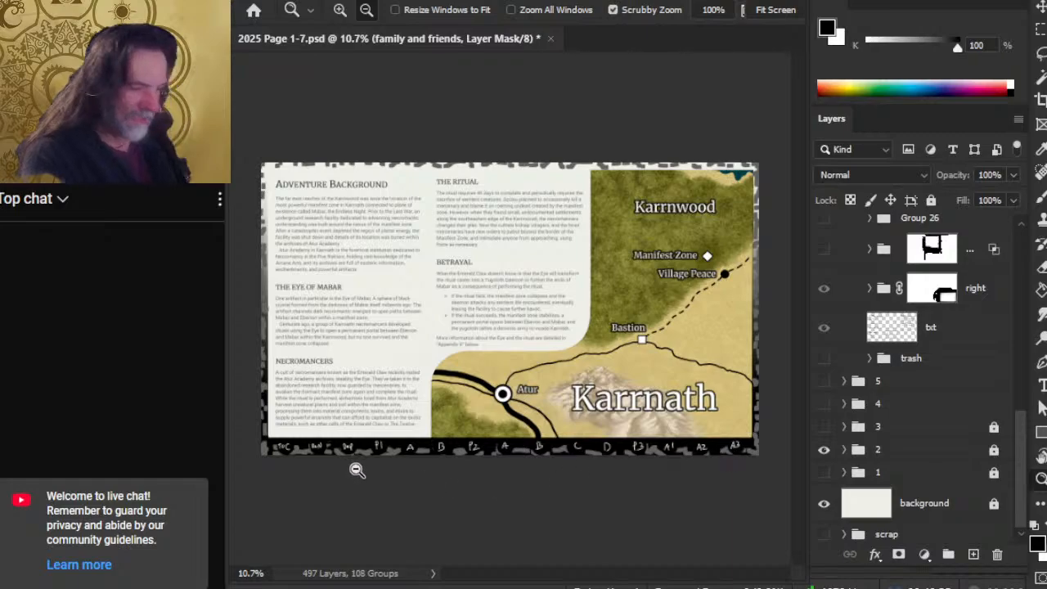
pyautogui.click(314, 470)
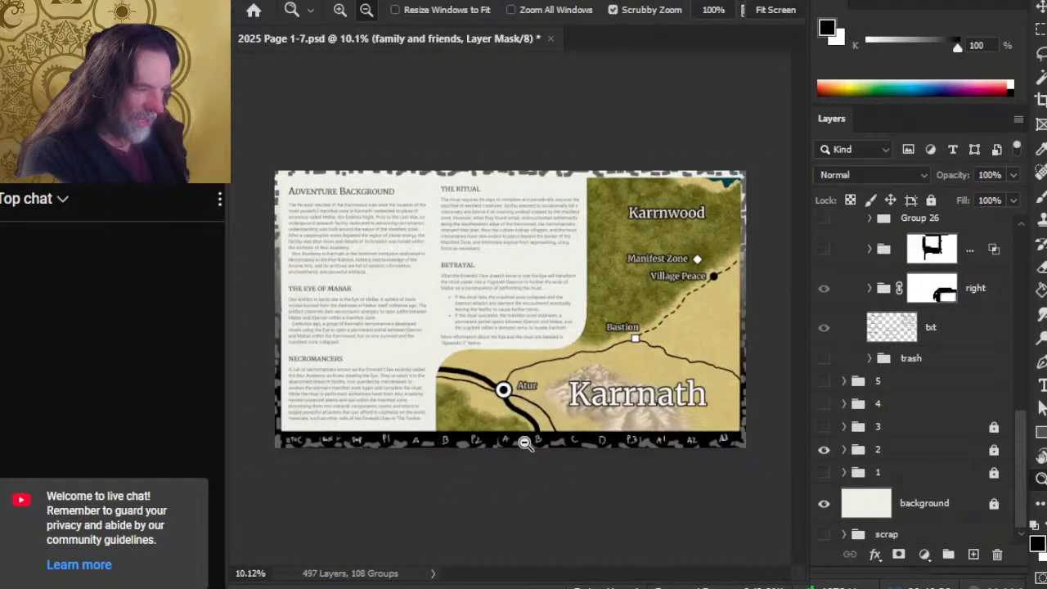
pyautogui.moveTo(608, 440); pyautogui.dragTo(526, 444)
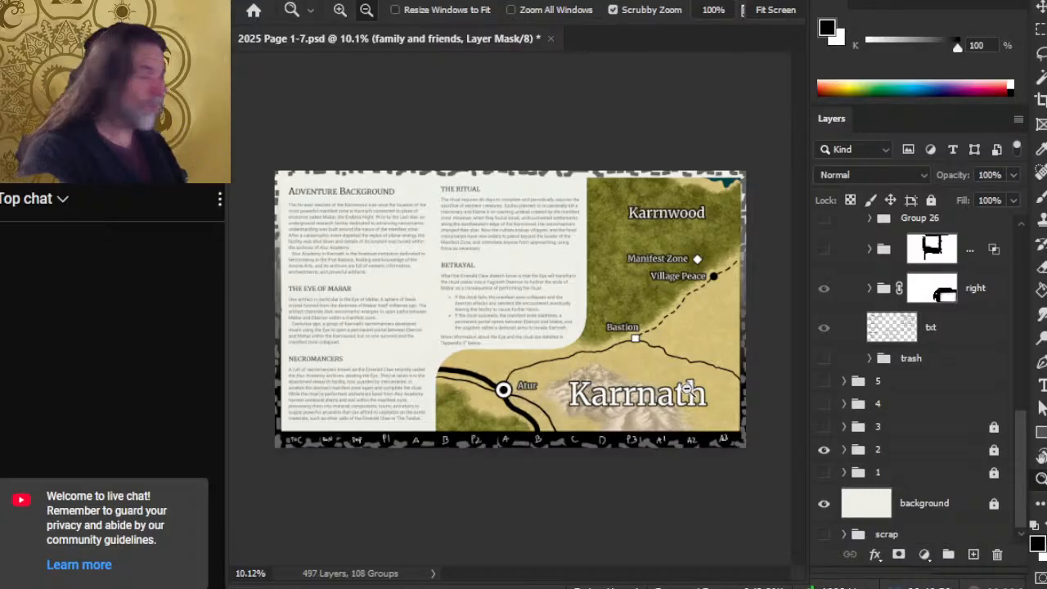
# - Hide page 2 and view pages 1 and 3 one after the other
pyautogui.click(824, 449)
pyautogui.click(823, 472)
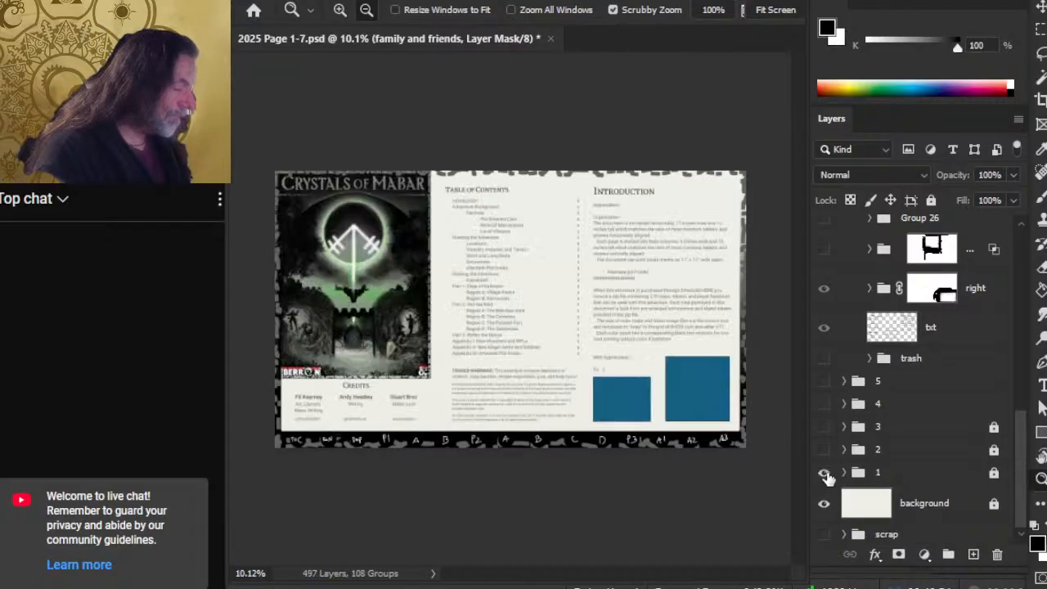
pyautogui.click(825, 473)
pyautogui.click(825, 427)
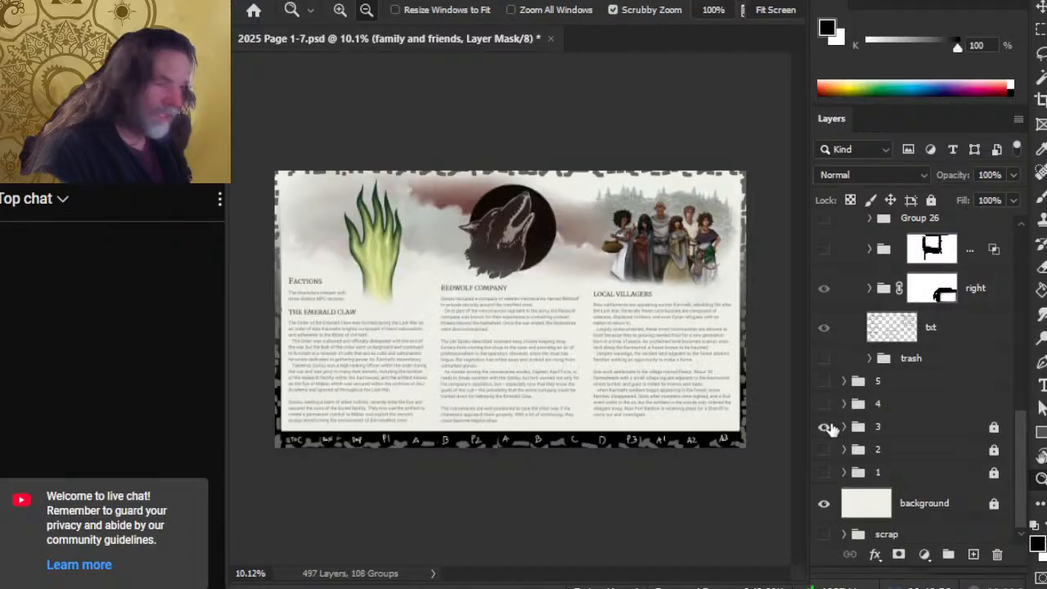
pyautogui.click(825, 427)
# - Show page 4 and examine the Running the Adventure text and the location sketches in the middle column
pyautogui.click(824, 404)
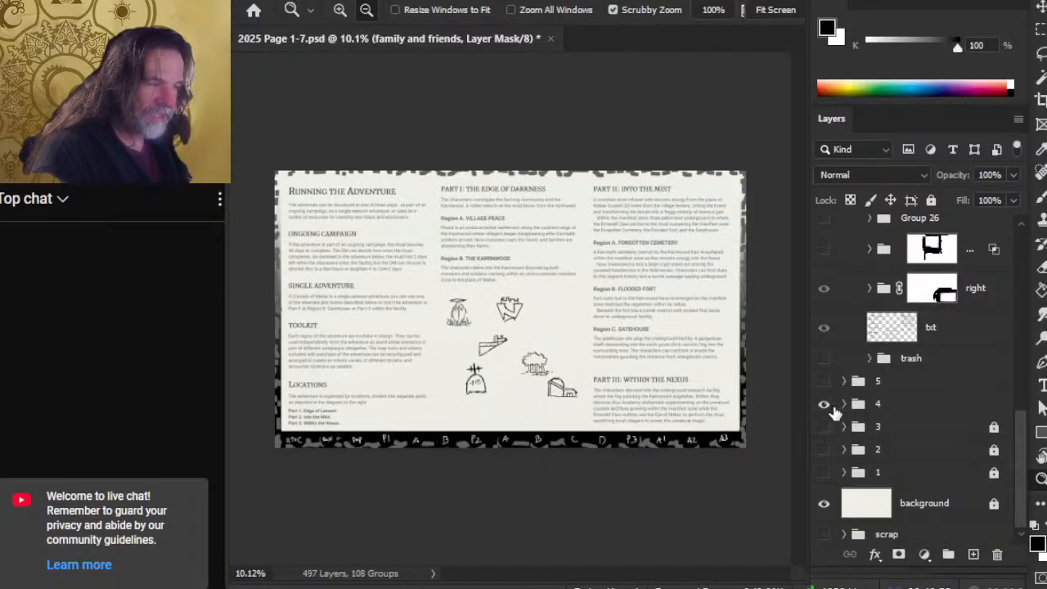
pyautogui.click(344, 234)
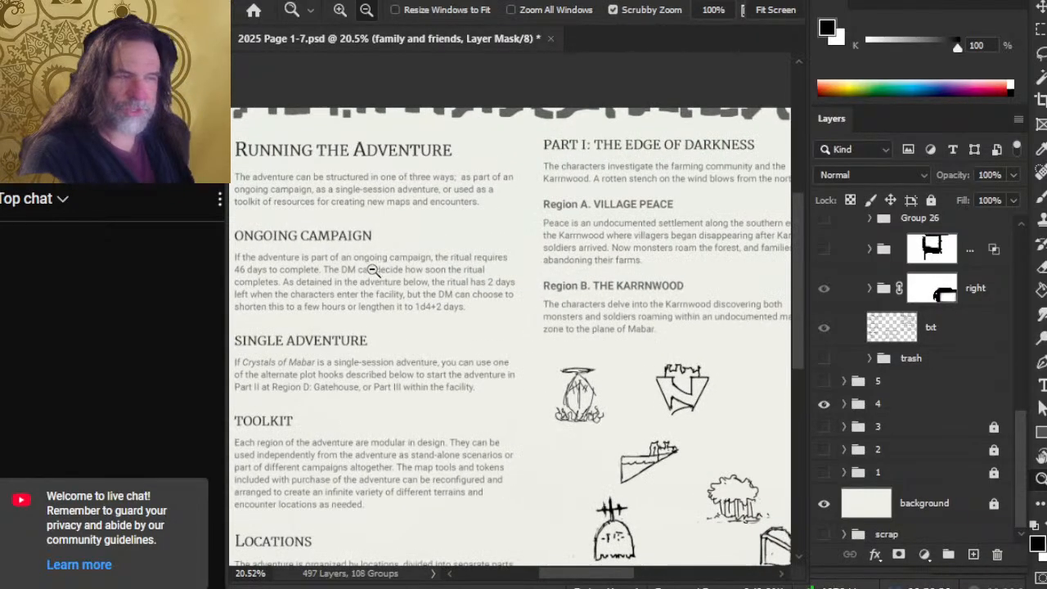
pyautogui.moveTo(685, 341); pyautogui.dragTo(764, 307)
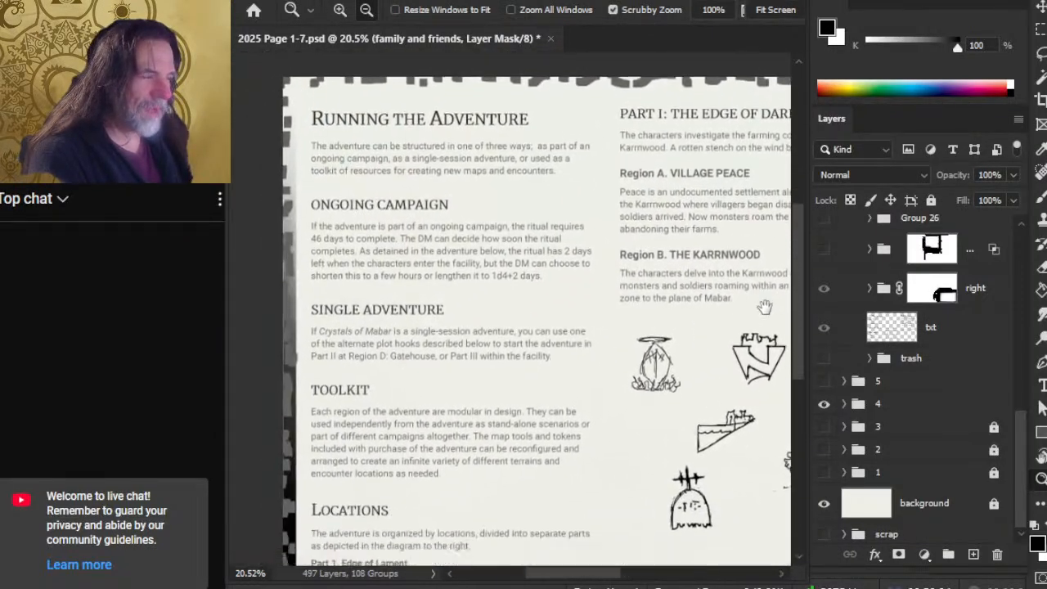
pyautogui.moveTo(627, 373); pyautogui.dragTo(397, 235)
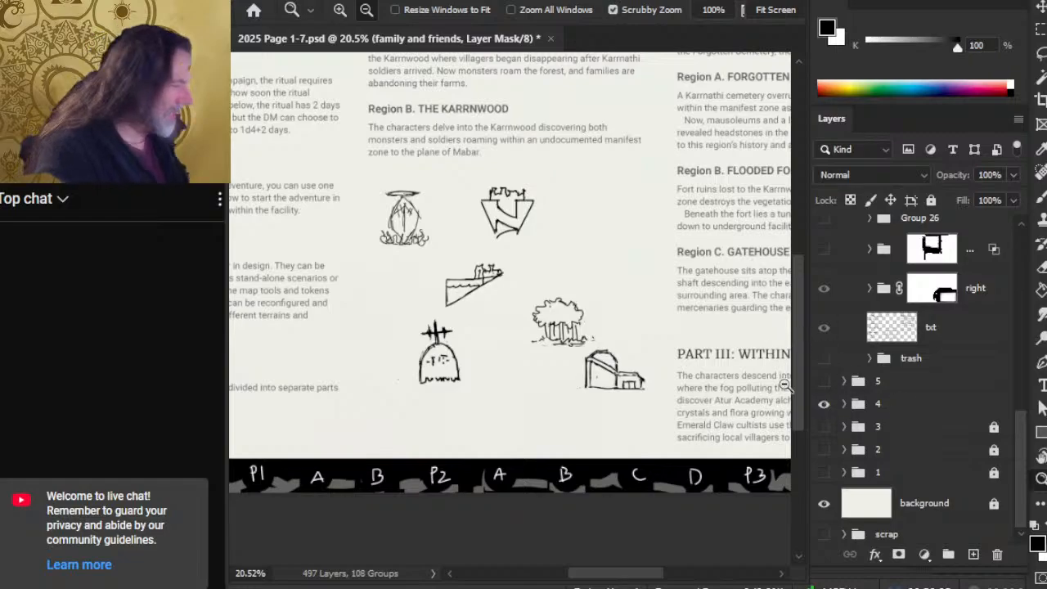
# - Hide page 4, bring back page 2 and examine the map around Karrnwood, Manifest Zone and Village Peace up close
pyautogui.click(823, 404)
pyautogui.click(825, 449)
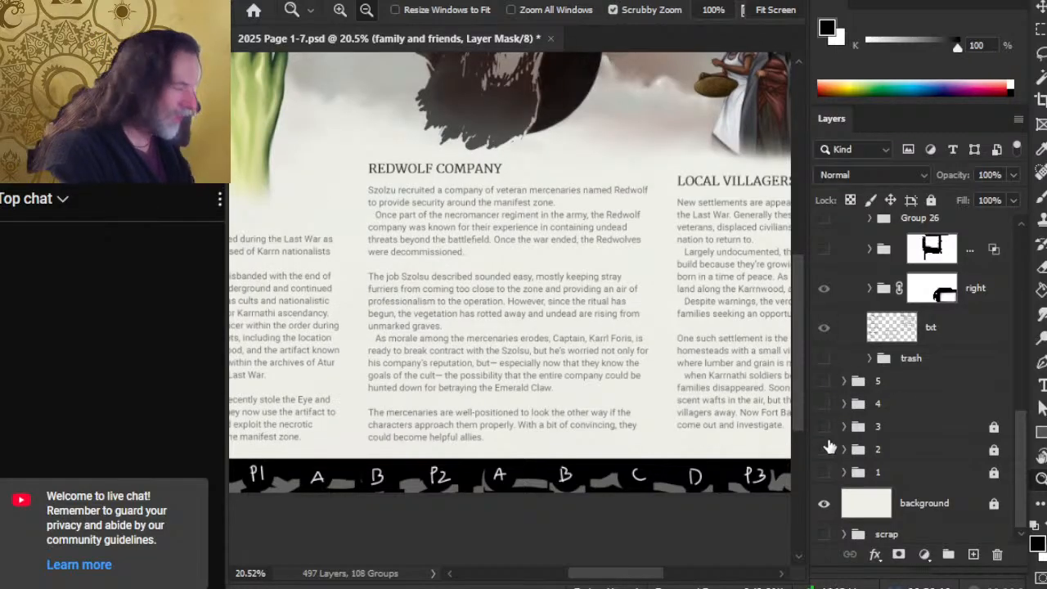
pyautogui.click(825, 449)
pyautogui.moveTo(712, 385); pyautogui.dragTo(437, 417)
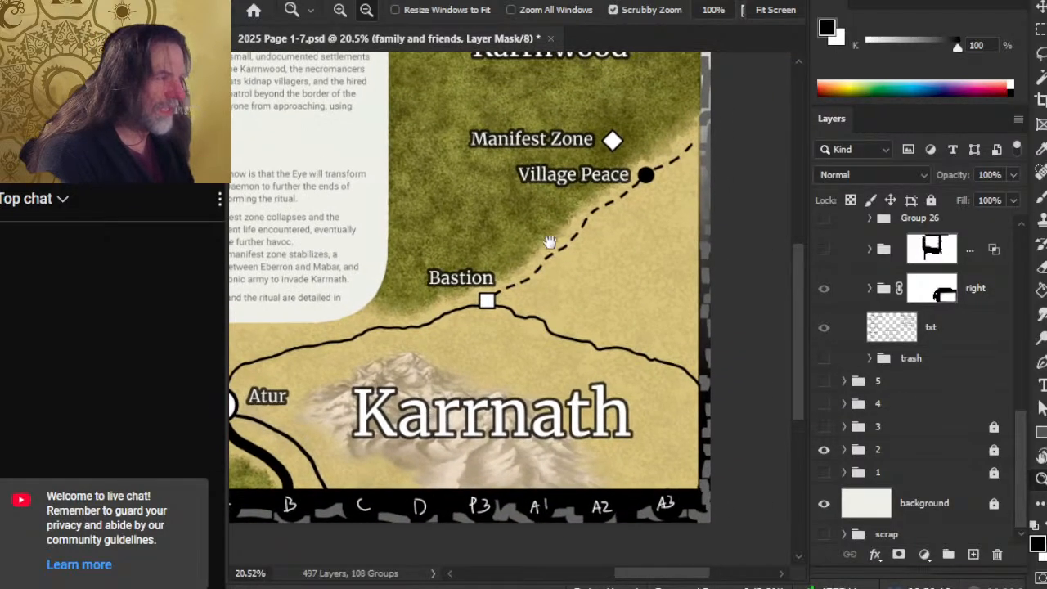
pyautogui.moveTo(549, 243); pyautogui.dragTo(486, 341)
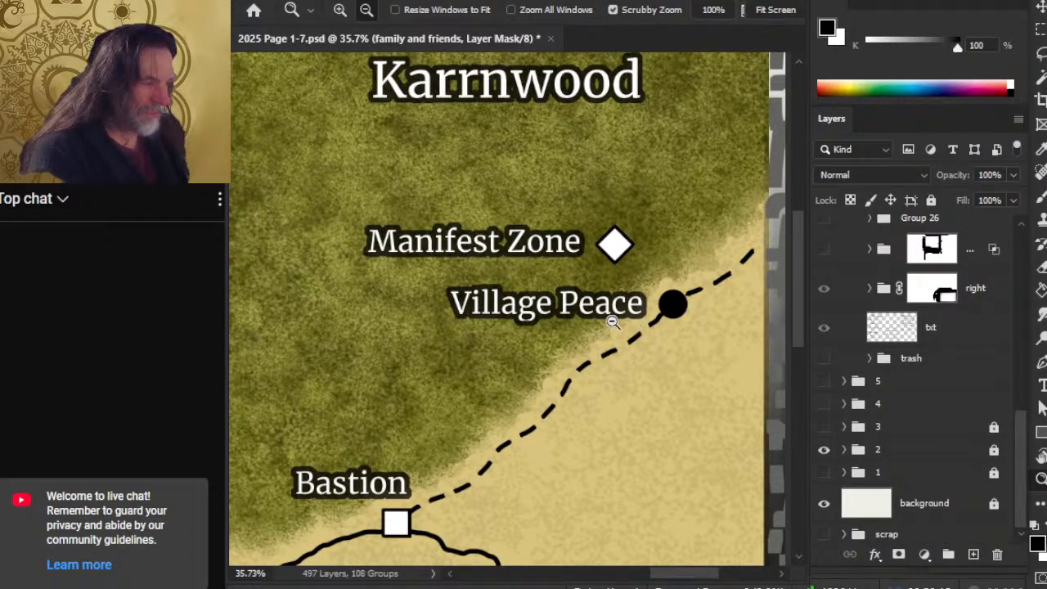
pyautogui.moveTo(588, 214); pyautogui.dragTo(640, 271)
pyautogui.moveTo(681, 322); pyautogui.dragTo(607, 318)
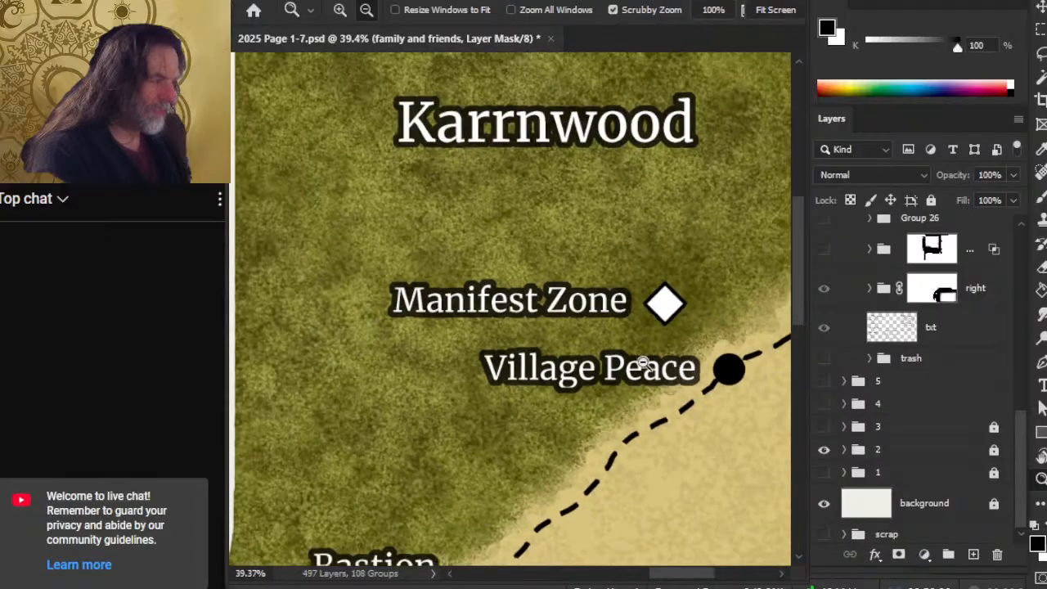
pyautogui.moveTo(676, 379); pyautogui.dragTo(645, 382)
pyautogui.moveTo(705, 434); pyautogui.dragTo(591, 407)
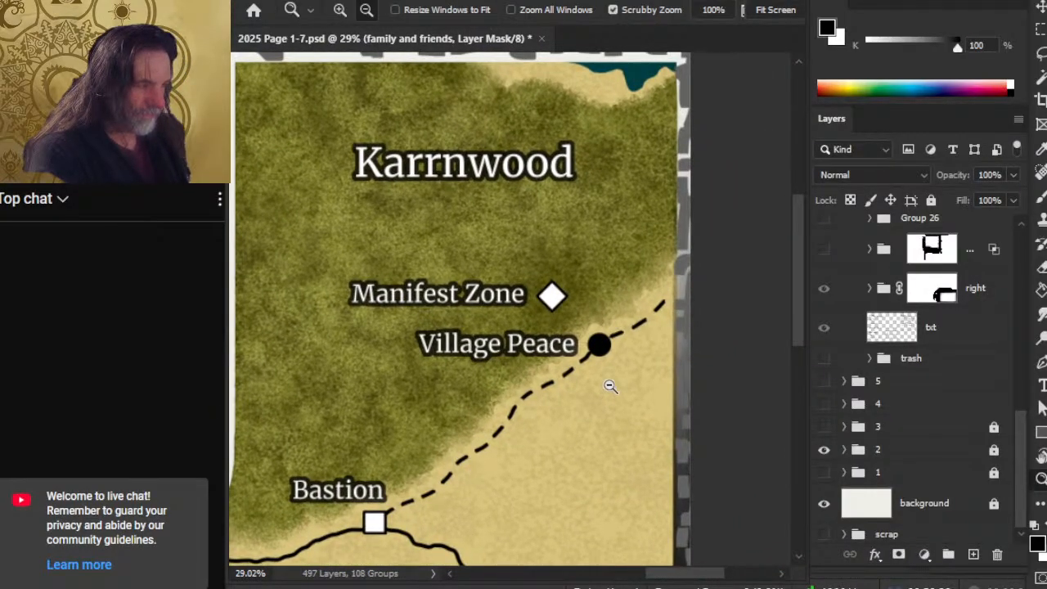
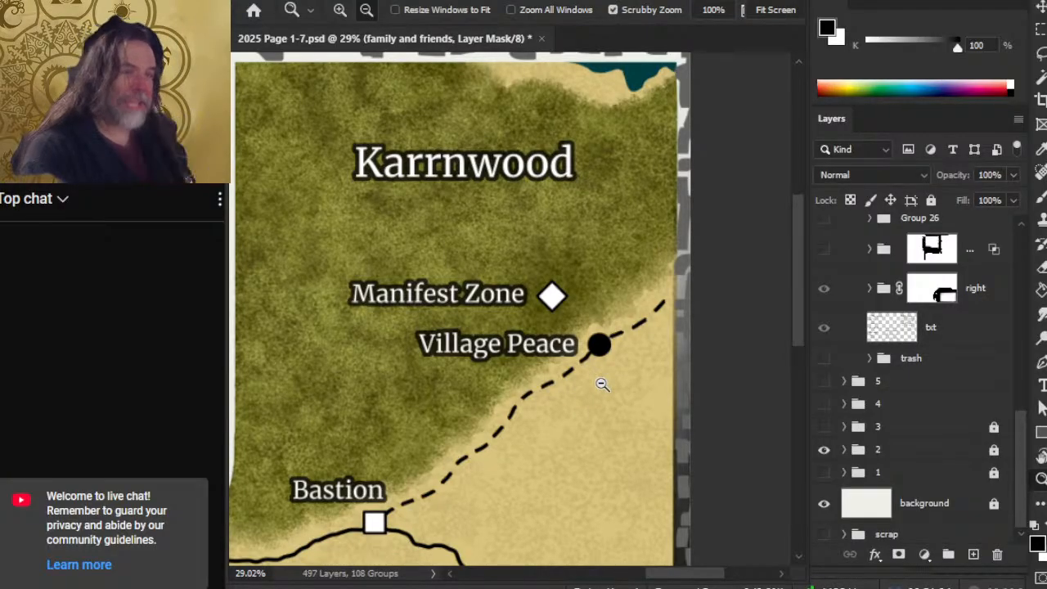
# - Hide page 2, view page 3 briefly and show page 4 in its place
pyautogui.click(824, 449)
pyautogui.click(824, 426)
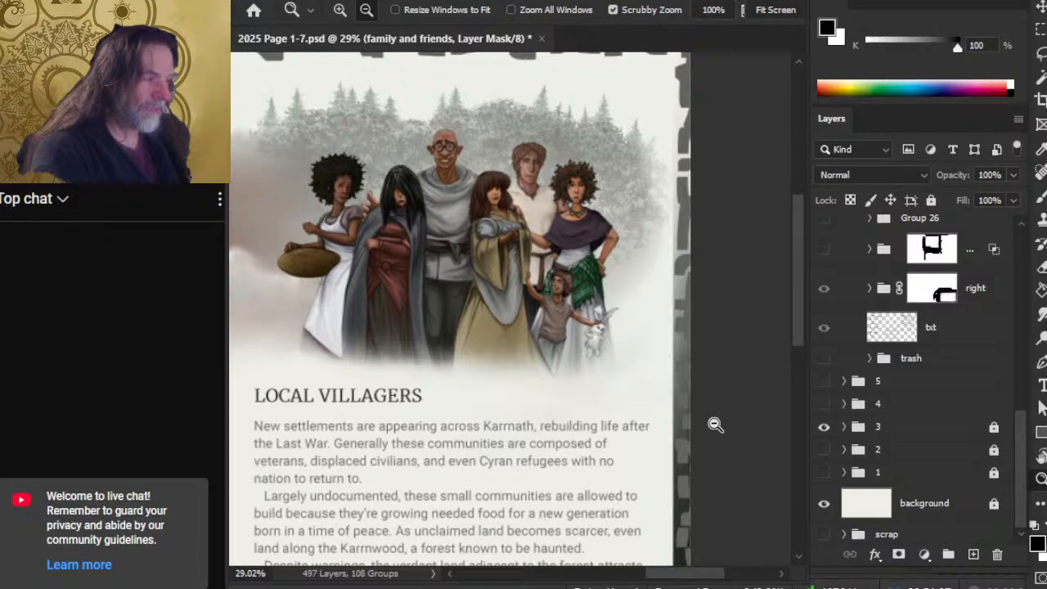
pyautogui.click(824, 426)
pyautogui.click(824, 403)
# - Examine page 4's three text columns, the location sketches and the labels along the lower border, both close up and as a whole page
pyautogui.keyDown('alt'); pyautogui.click(547, 428); pyautogui.keyUp('alt')
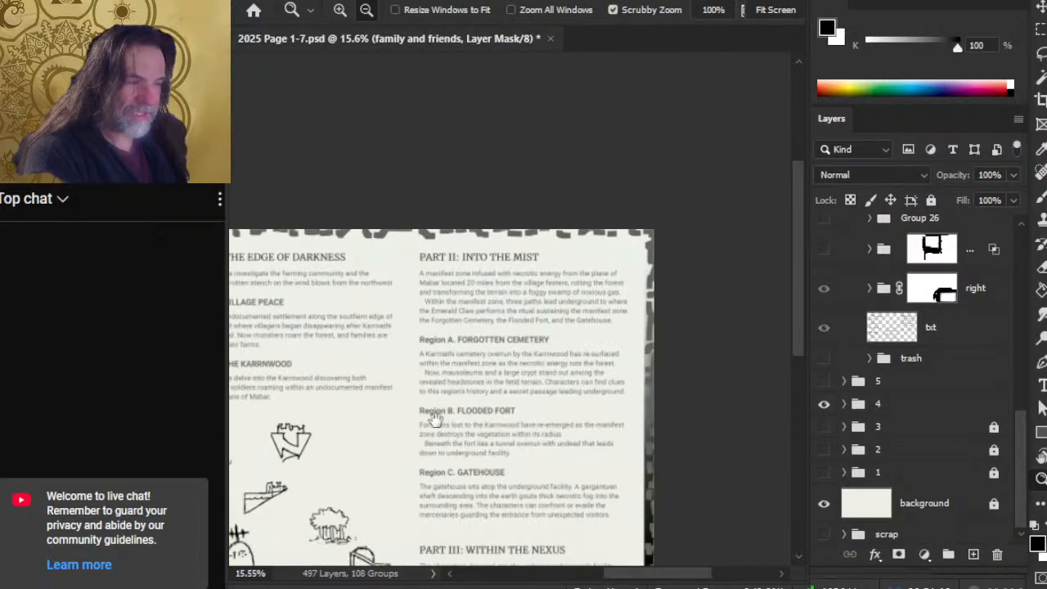
pyautogui.moveTo(434, 420); pyautogui.dragTo(621, 306)
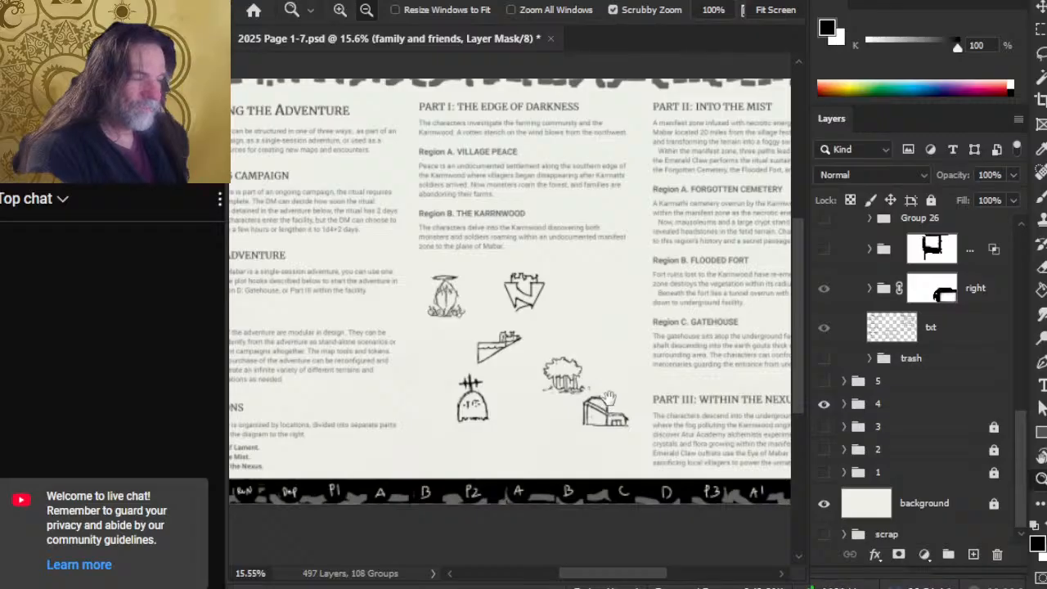
pyautogui.moveTo(590, 371); pyautogui.dragTo(615, 399)
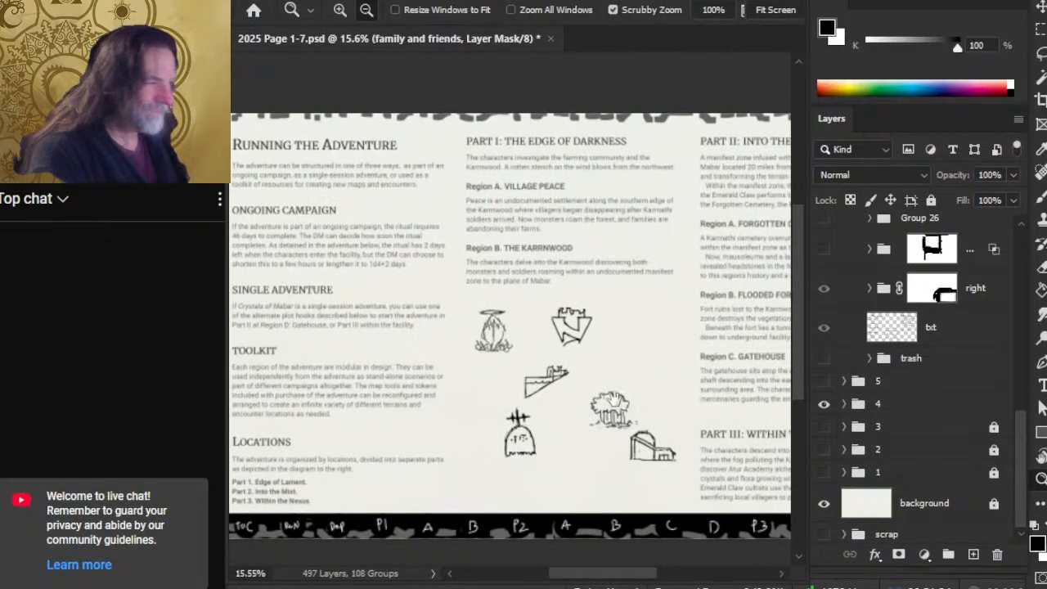
pyautogui.keyDown('alt'); pyautogui.click(668, 412); pyautogui.keyUp('alt')
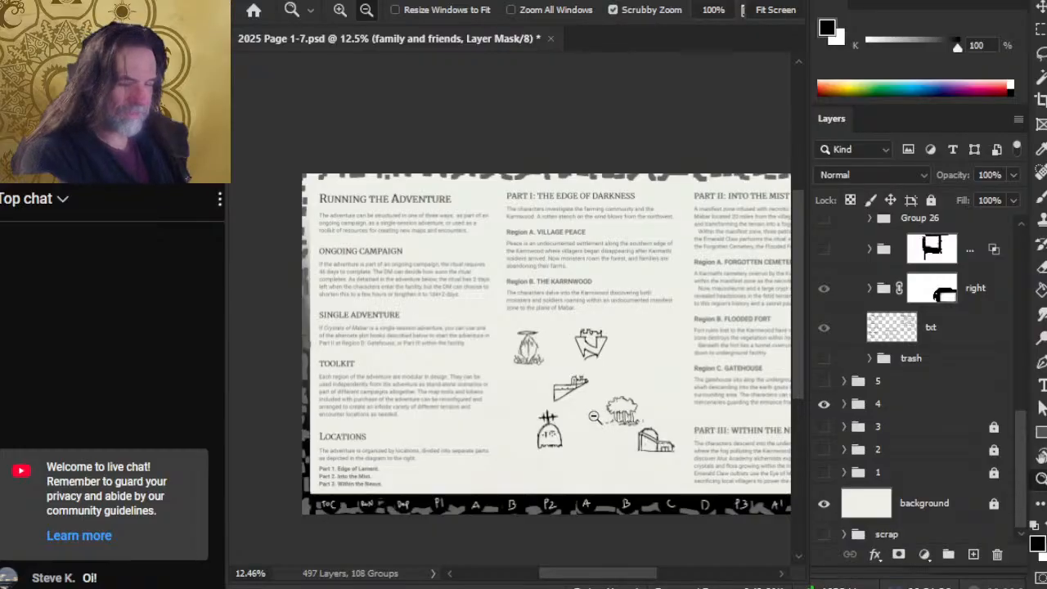
pyautogui.moveTo(598, 405); pyautogui.dragTo(497, 387)
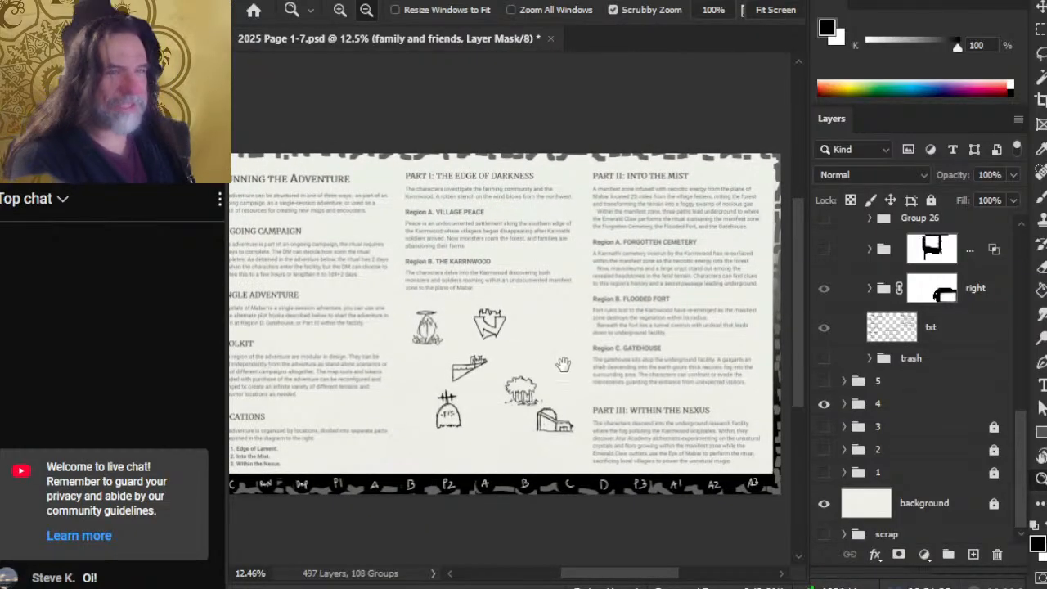
pyautogui.moveTo(561, 364); pyautogui.dragTo(606, 319)
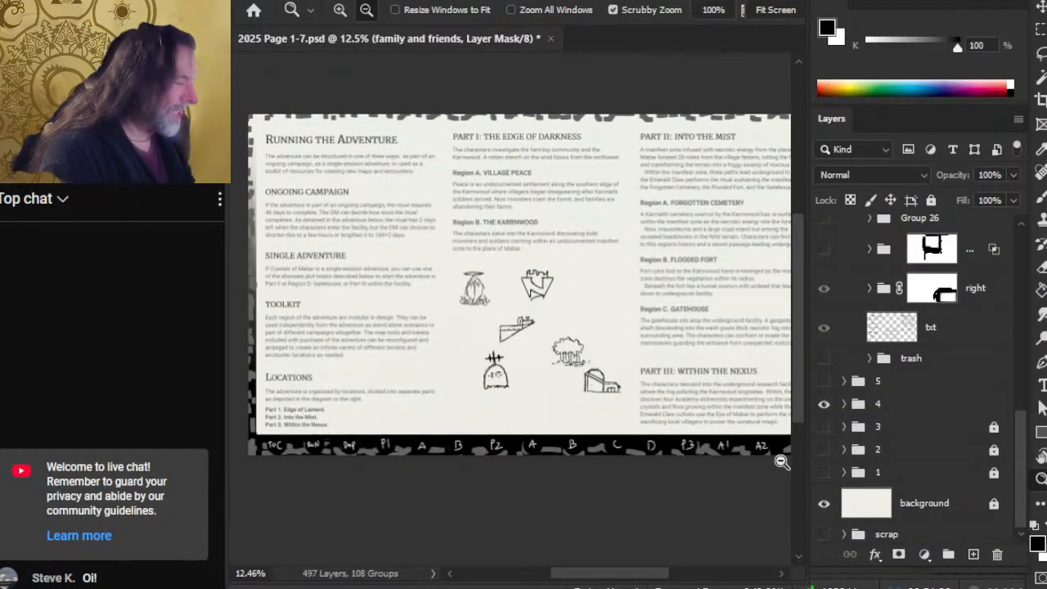
pyautogui.keyDown('alt'); pyautogui.click(666, 342); pyautogui.keyUp('alt')
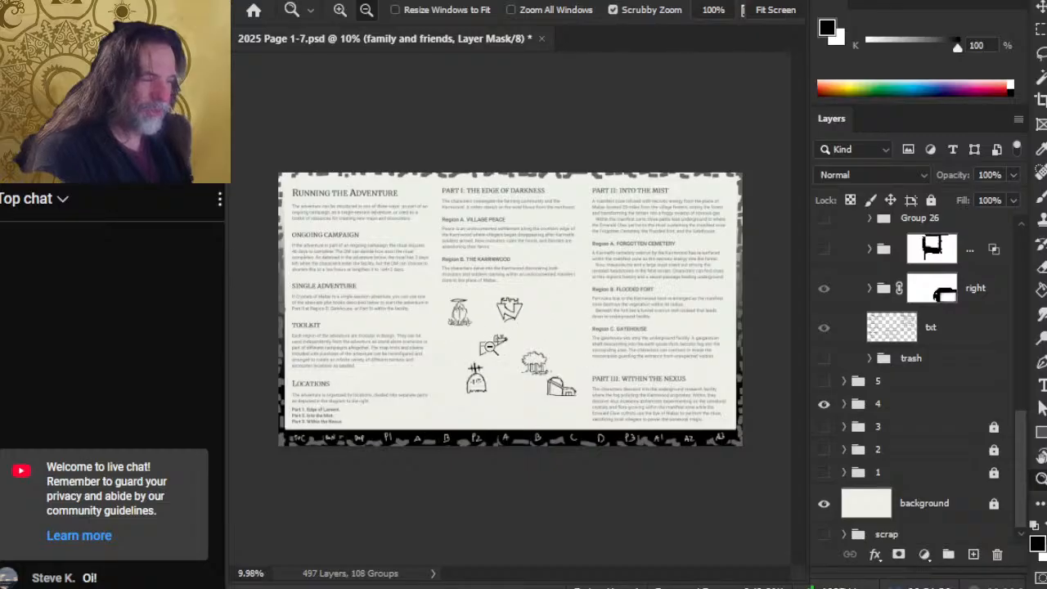
pyautogui.moveTo(502, 344); pyautogui.dragTo(575, 283)
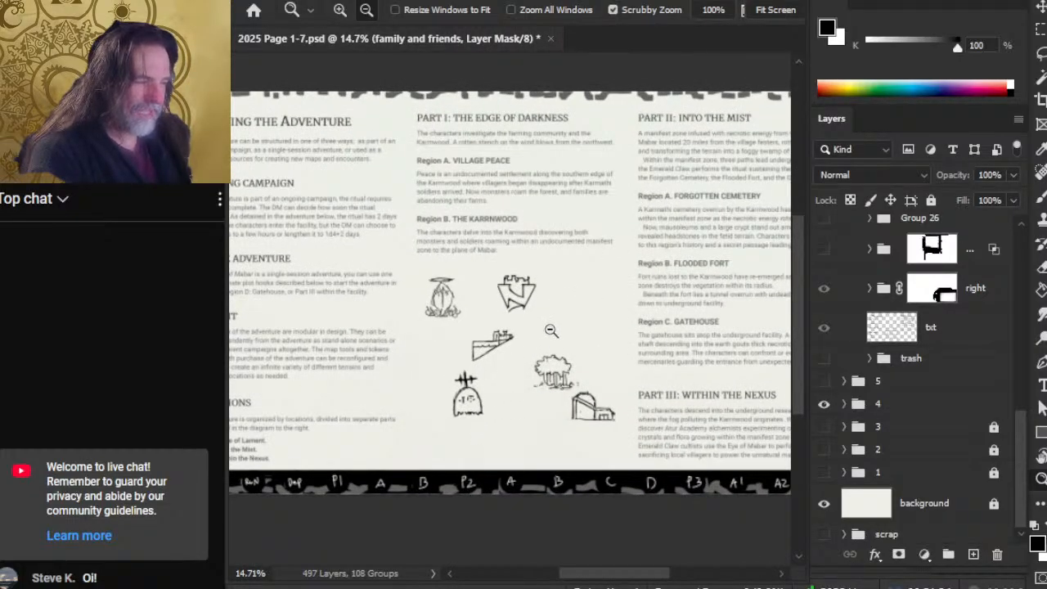
# - Hide page 4, glance at page 3 and show page 2 to examine the map around Manifest Zone, Village Peace and Bastion
pyautogui.click(823, 404)
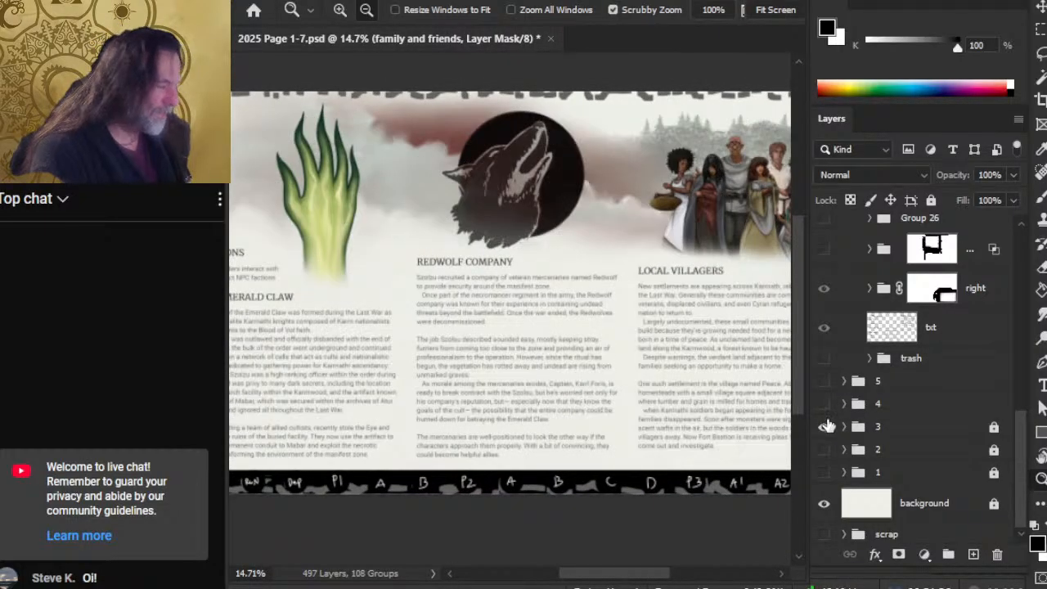
pyautogui.click(826, 426)
pyautogui.click(824, 449)
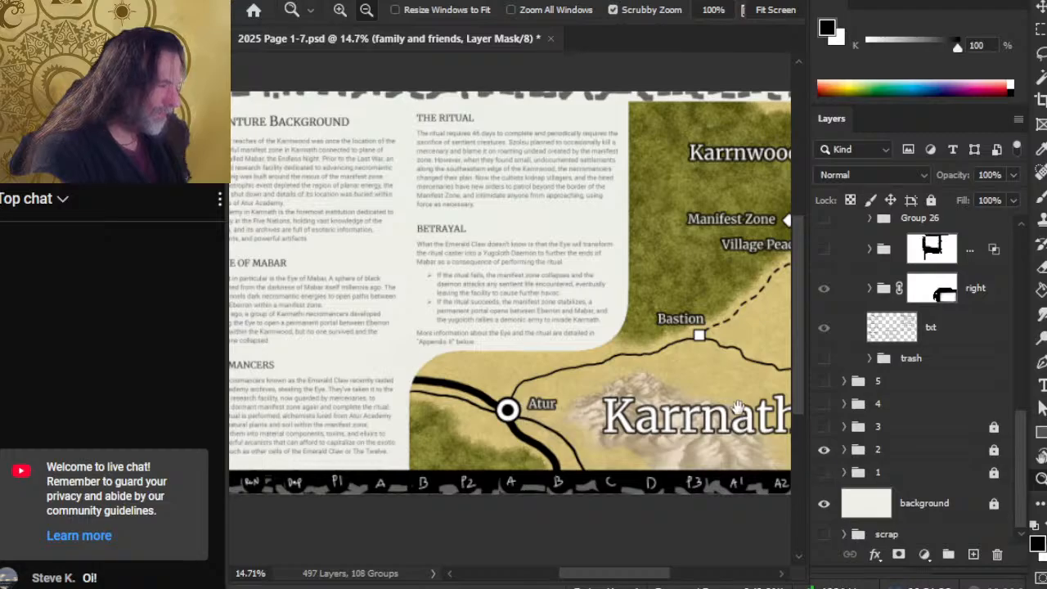
pyautogui.moveTo(729, 391); pyautogui.dragTo(501, 380)
pyautogui.moveTo(614, 226); pyautogui.dragTo(619, 244)
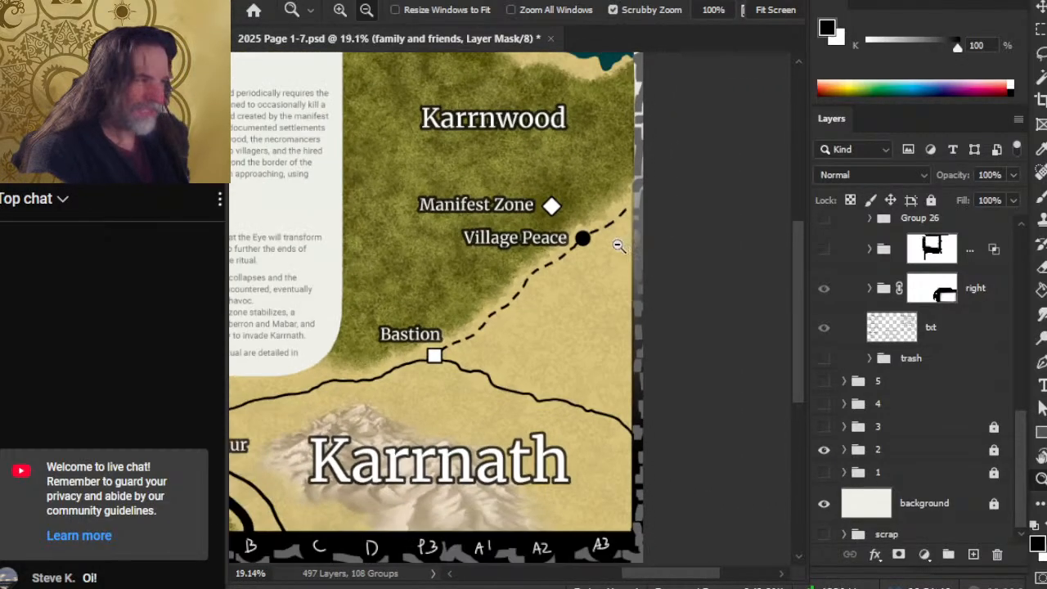
pyautogui.click(644, 265)
# - Show page 4 in place of page 2 and examine the Part II and Part III text beside the location sketches
pyautogui.click(824, 450)
pyautogui.click(825, 405)
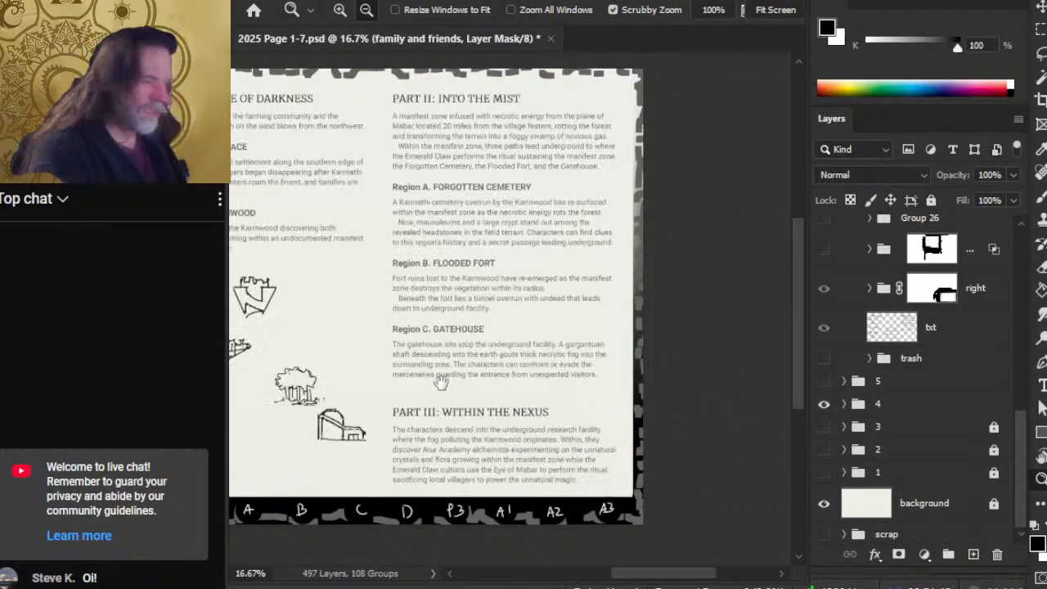
pyautogui.moveTo(378, 373); pyautogui.dragTo(671, 333)
pyautogui.moveTo(513, 323); pyautogui.dragTo(413, 337)
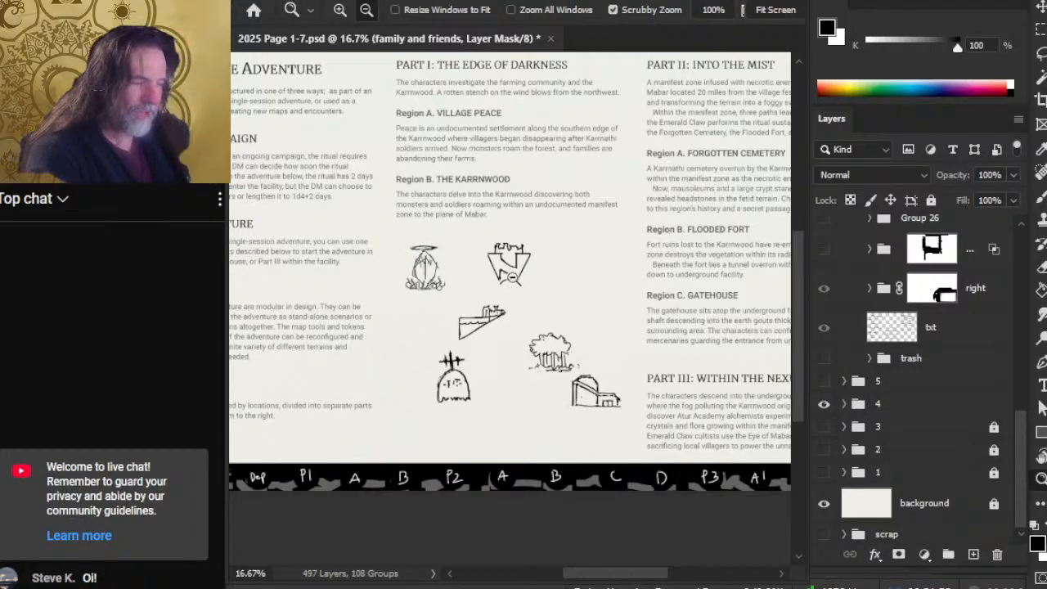
pyautogui.moveTo(597, 278); pyautogui.dragTo(554, 270)
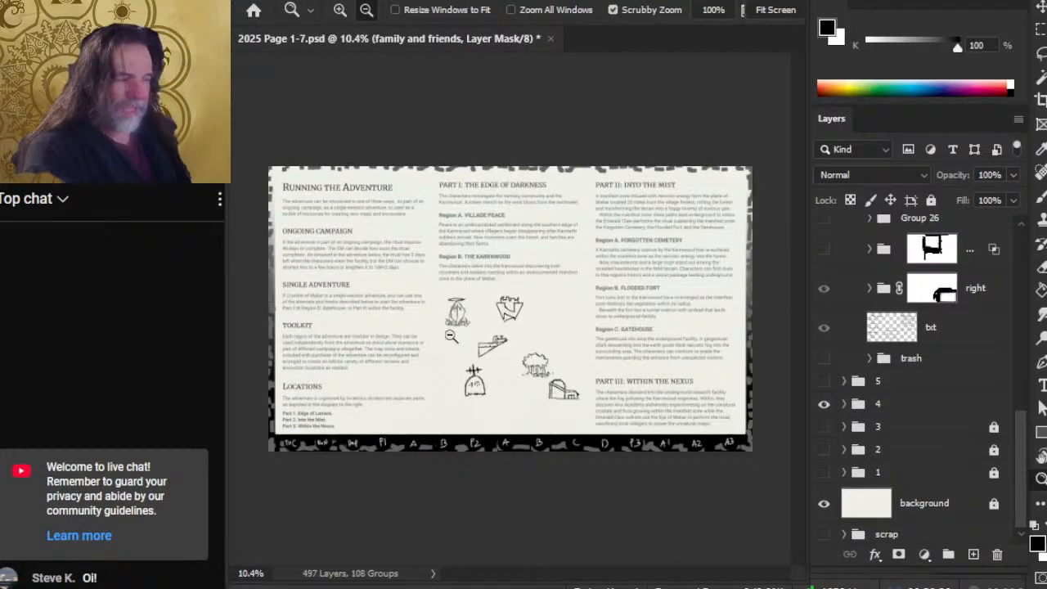
# - Examine the location sketches in page 4's middle column up close and against the full page layout
pyautogui.moveTo(447, 334); pyautogui.dragTo(522, 347)
pyautogui.moveTo(718, 424); pyautogui.dragTo(697, 422)
pyautogui.moveTo(558, 424); pyautogui.dragTo(437, 329)
pyautogui.moveTo(421, 234); pyautogui.dragTo(448, 260)
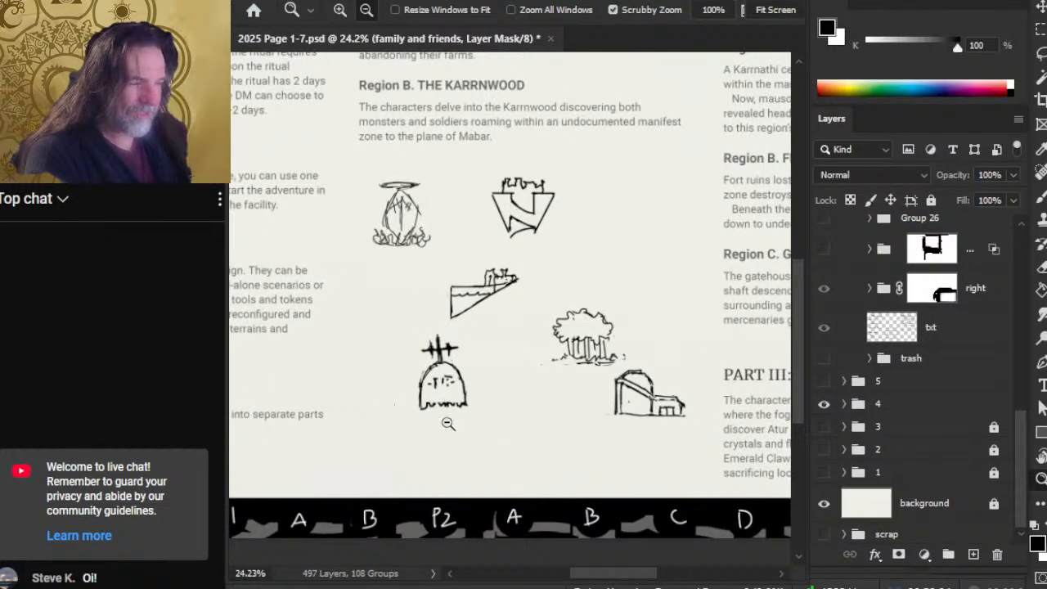
pyautogui.keyDown('alt'); pyautogui.click(684, 445); pyautogui.keyUp('alt')
pyautogui.moveTo(676, 450); pyautogui.dragTo(458, 465)
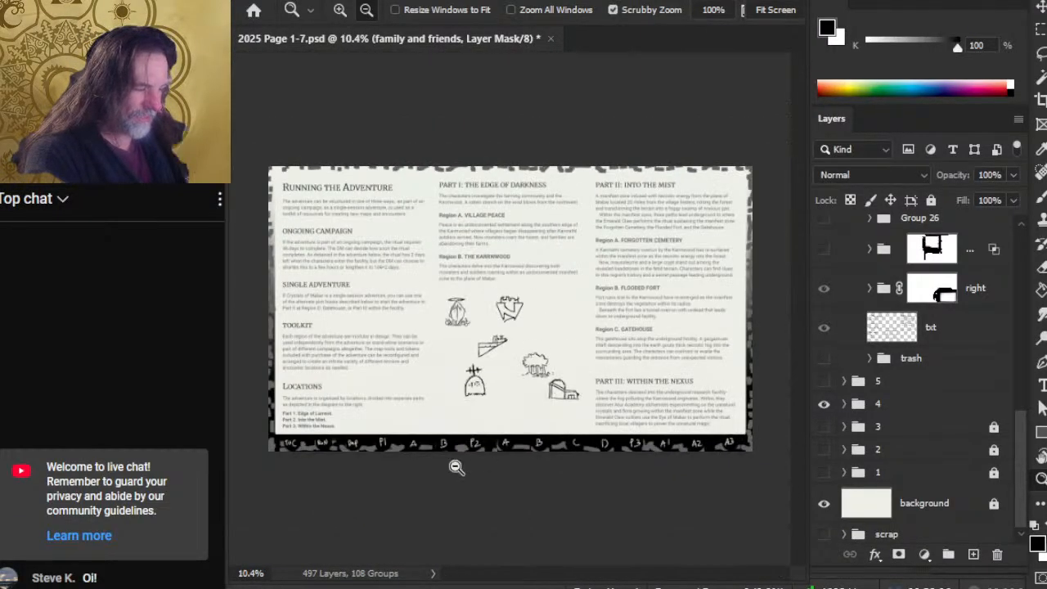
pyautogui.moveTo(435, 325); pyautogui.dragTo(477, 330)
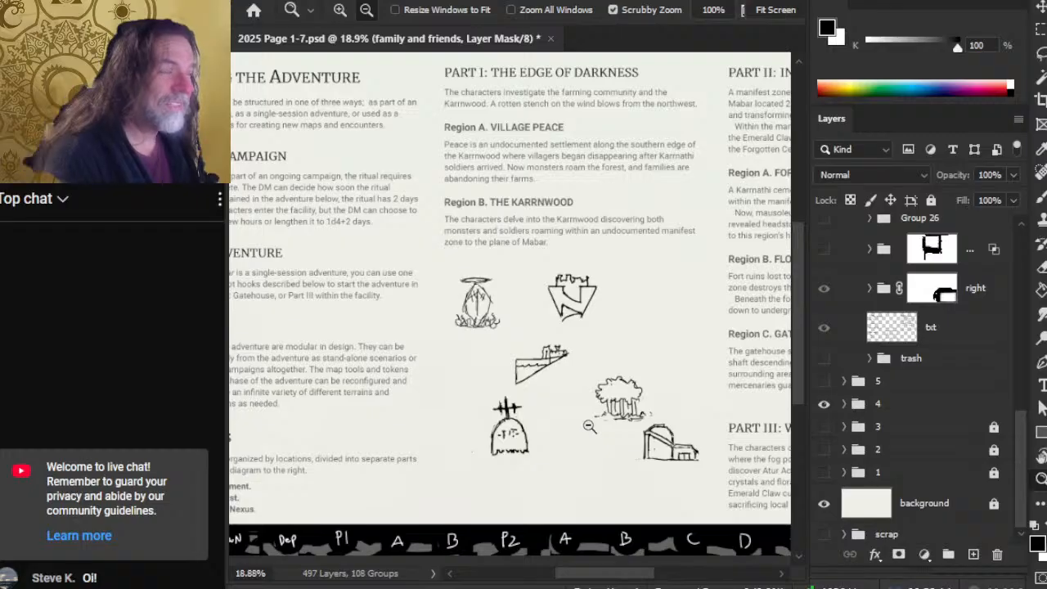
pyautogui.moveTo(637, 412); pyautogui.dragTo(588, 395)
pyautogui.moveTo(630, 440); pyautogui.dragTo(480, 316)
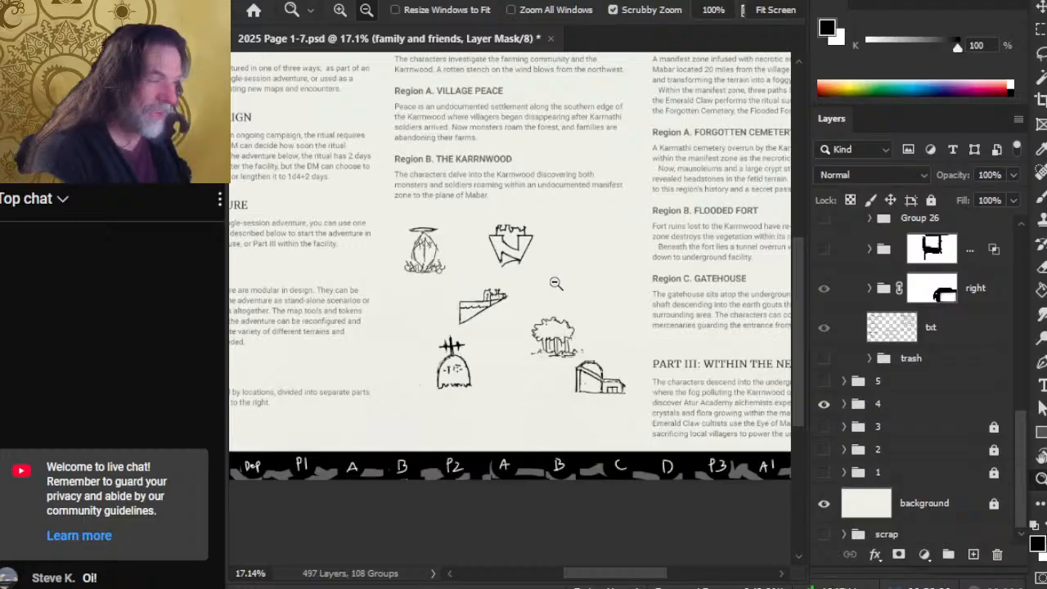
pyautogui.moveTo(443, 306)
pyautogui.mouseDown()
pyautogui.moveTo(607, 278)
pyautogui.moveTo(509, 278)
pyautogui.moveTo(455, 305)
pyautogui.mouseUp()
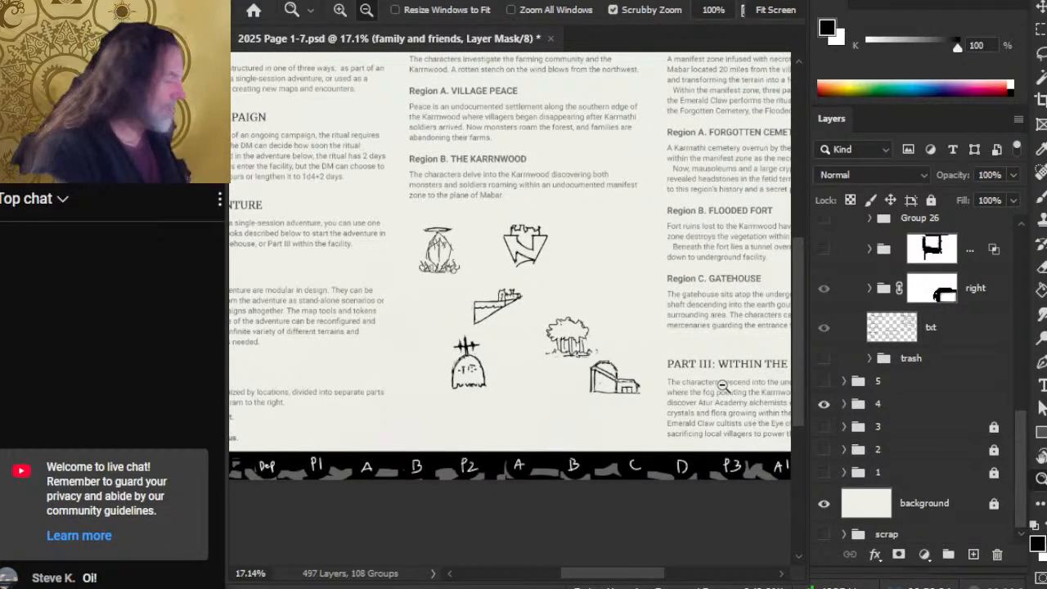
# - Hide page 4 and make page 6 with the Plot Hooks and Encounters sections visible again
pyautogui.click(824, 403)
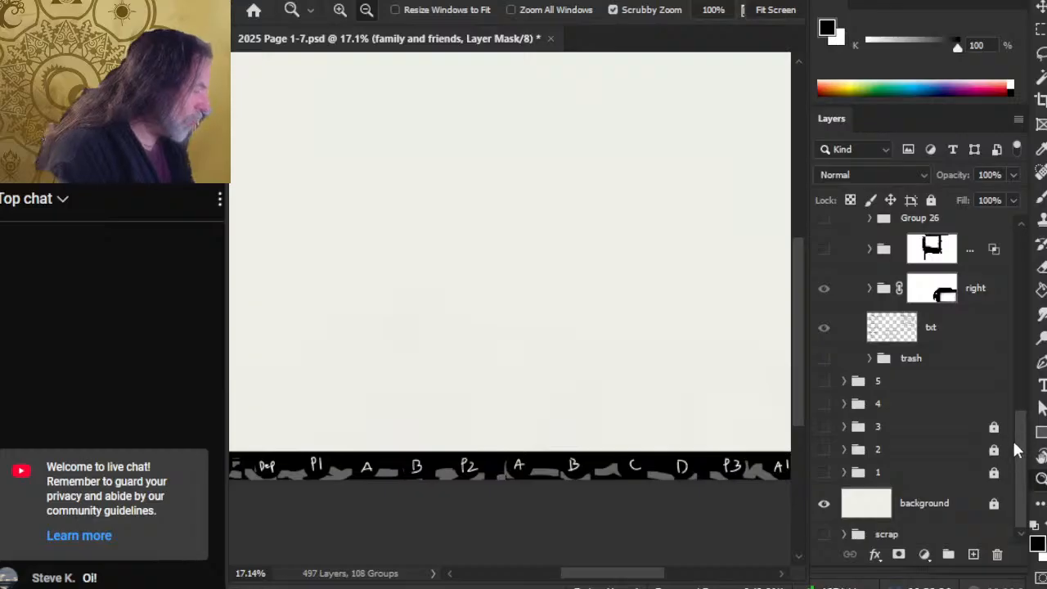
pyautogui.moveTo(1017, 445); pyautogui.dragTo(1012, 312)
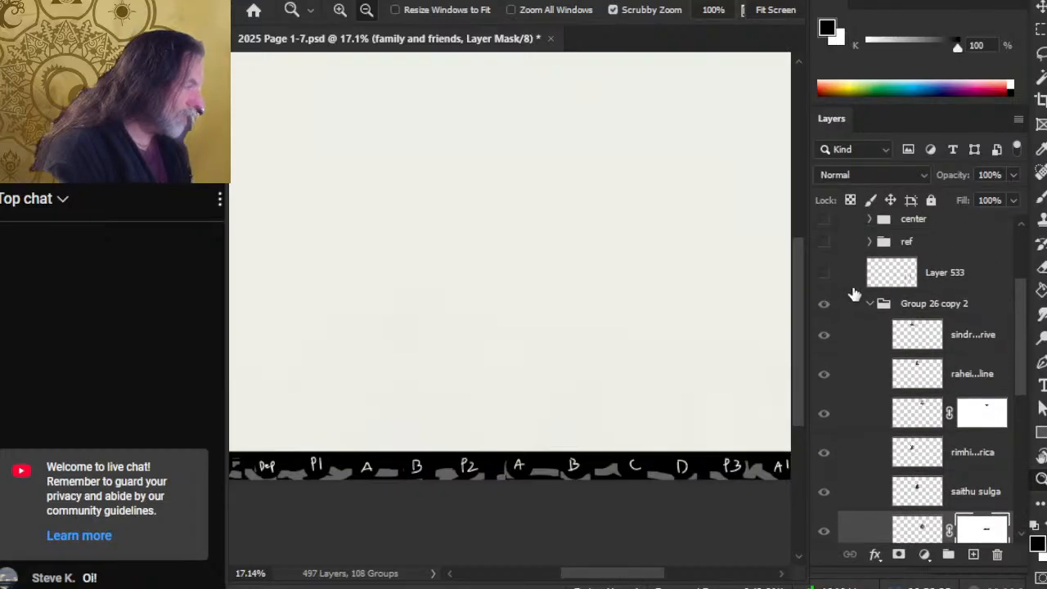
pyautogui.scroll(3, 976, 289)
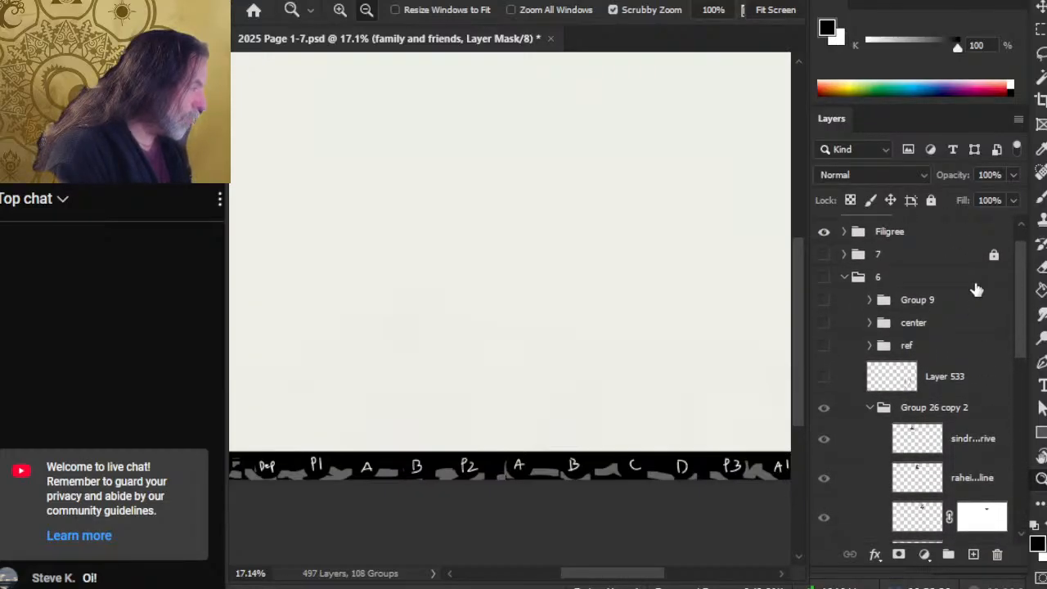
pyautogui.click(826, 278)
pyautogui.moveTo(631, 325); pyautogui.dragTo(769, 417)
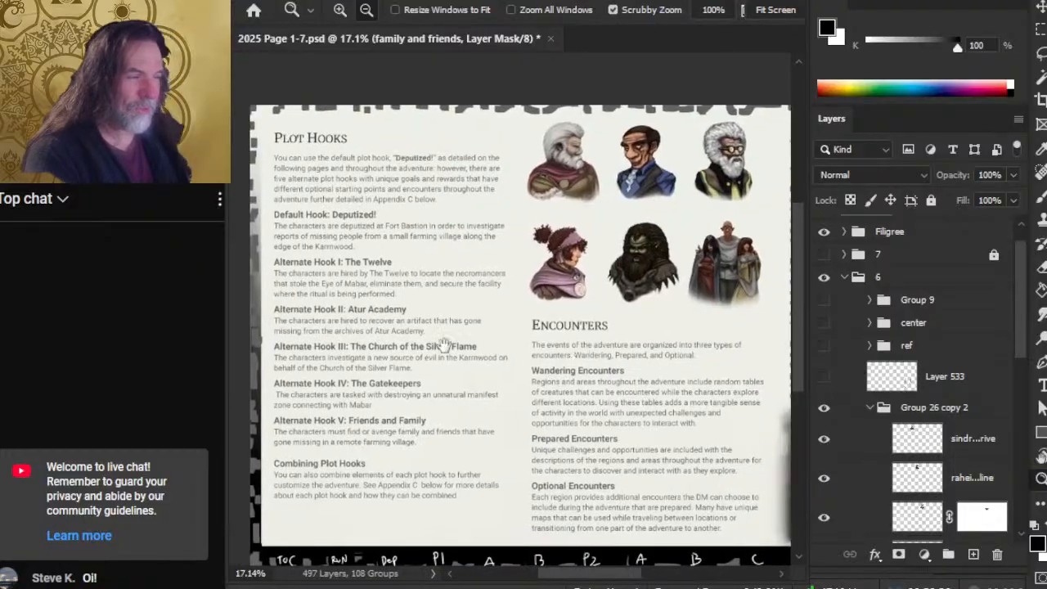
# - Examine the Plot Hooks text on page 6, from the default hook through Combining Plot Hooks
pyautogui.scroll(4, 287, 252)
pyautogui.scroll(-3, 426, 254)
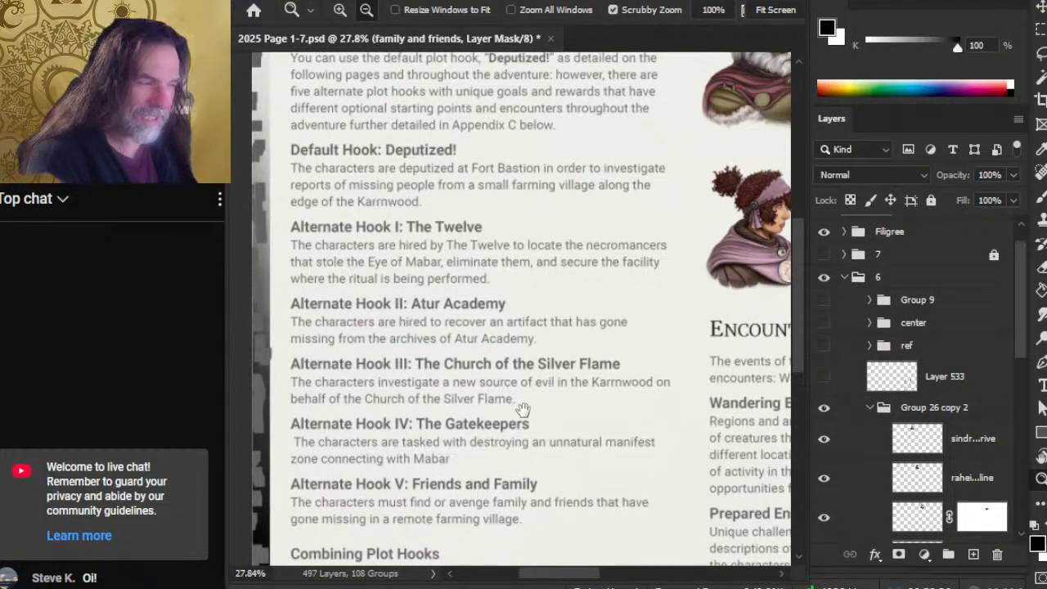
pyautogui.moveTo(522, 409); pyautogui.dragTo(523, 293)
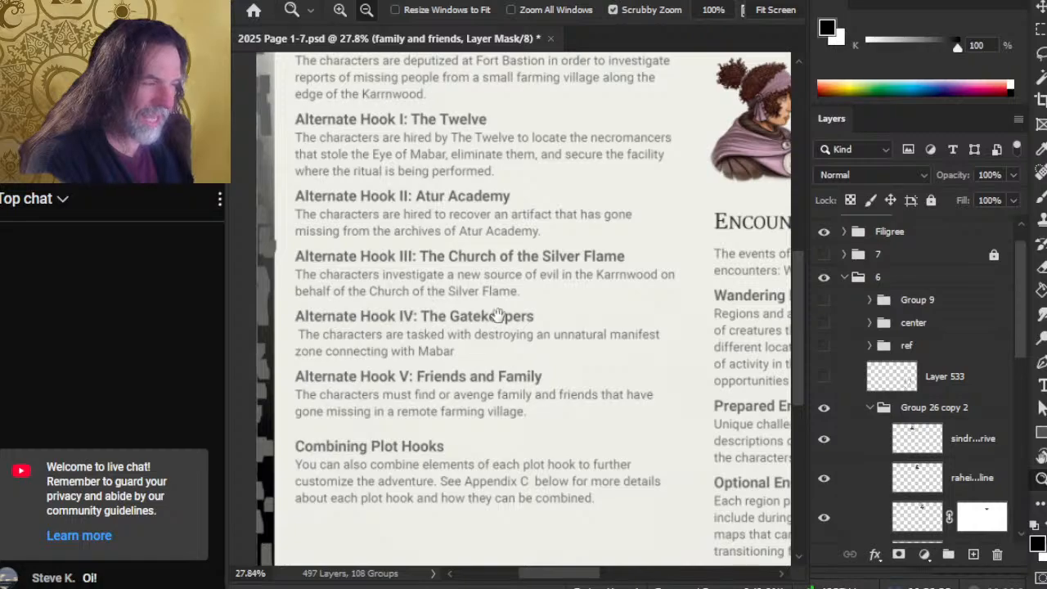
pyautogui.moveTo(504, 397); pyautogui.dragTo(466, 479)
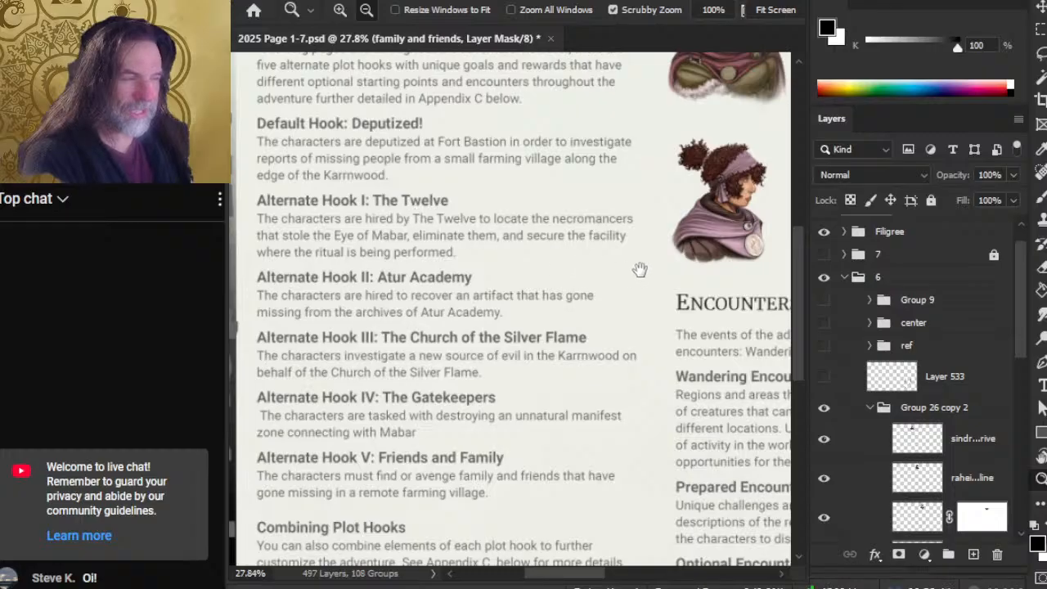
# - Examine the six character portraits above the Encounters heading and compare them with the neighbouring Plot Hooks entries
pyautogui.moveTo(640, 270); pyautogui.dragTo(379, 464)
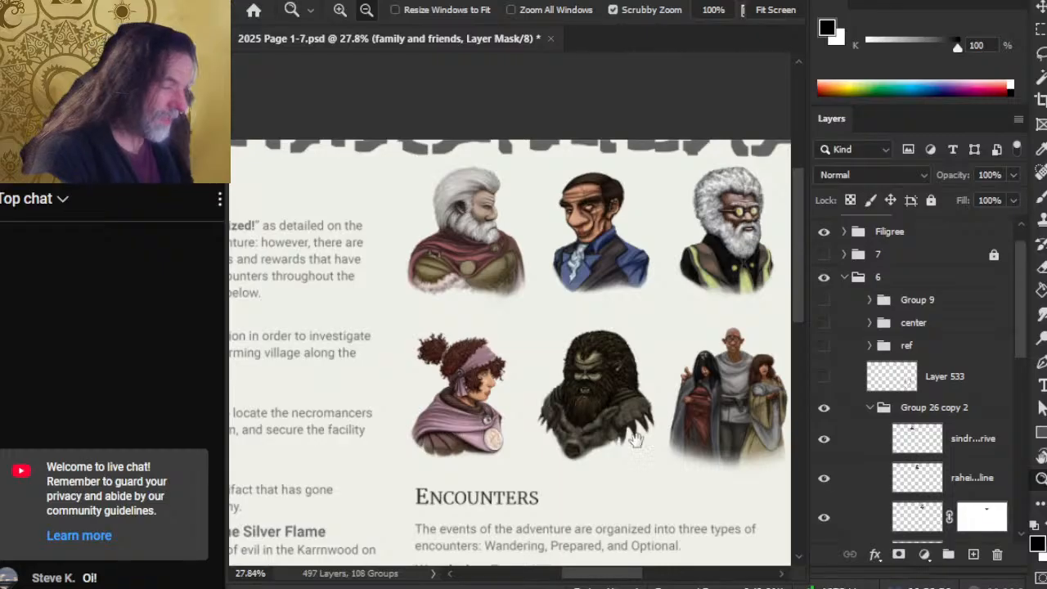
pyautogui.moveTo(637, 440); pyautogui.dragTo(609, 385)
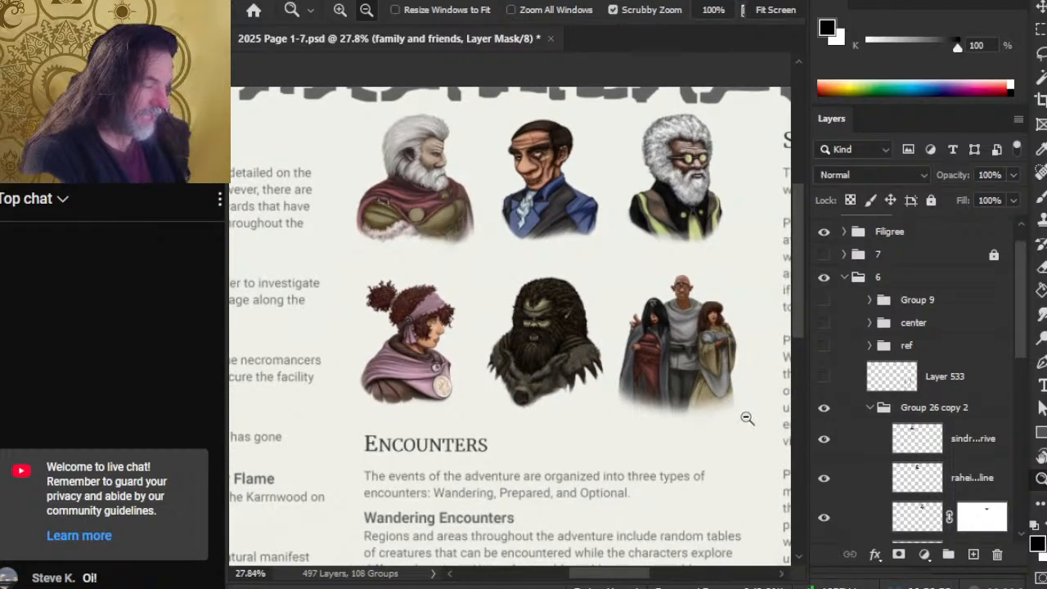
pyautogui.scroll(2, 687, 353)
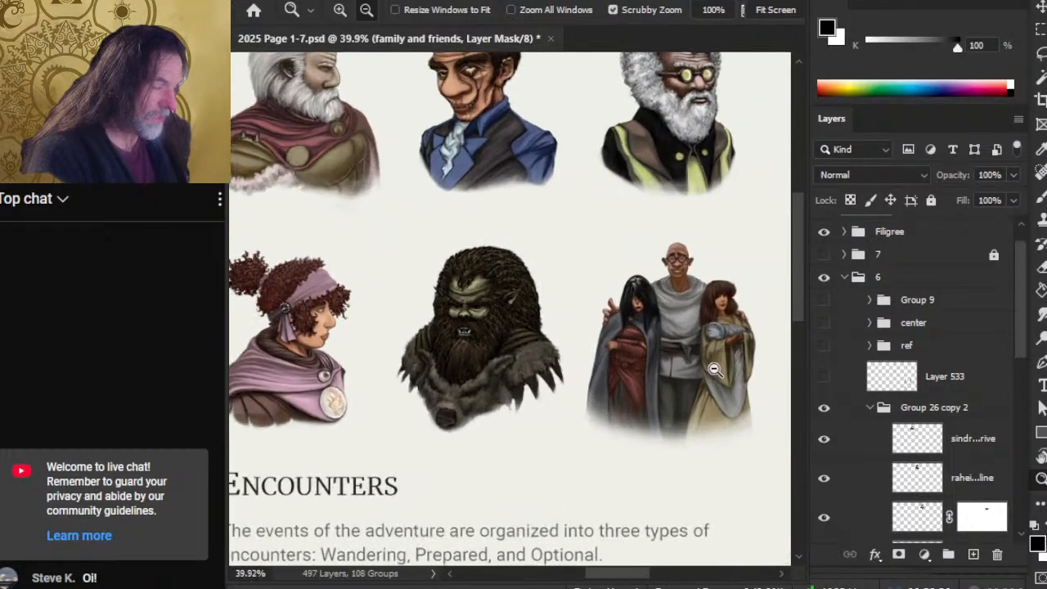
pyautogui.scroll(-2, 696, 434)
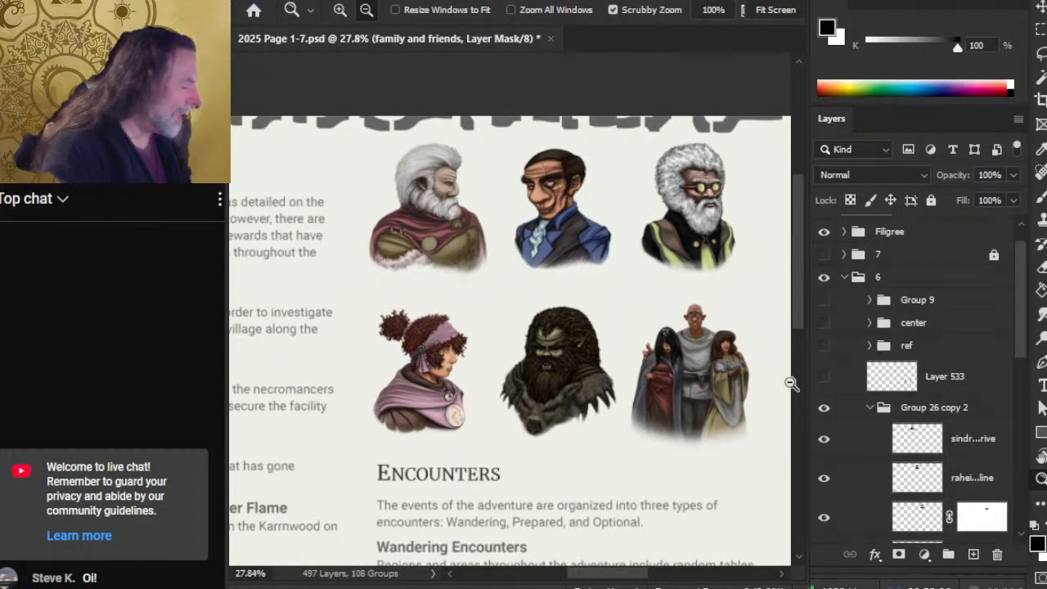
pyautogui.scroll(-1, 625, 387)
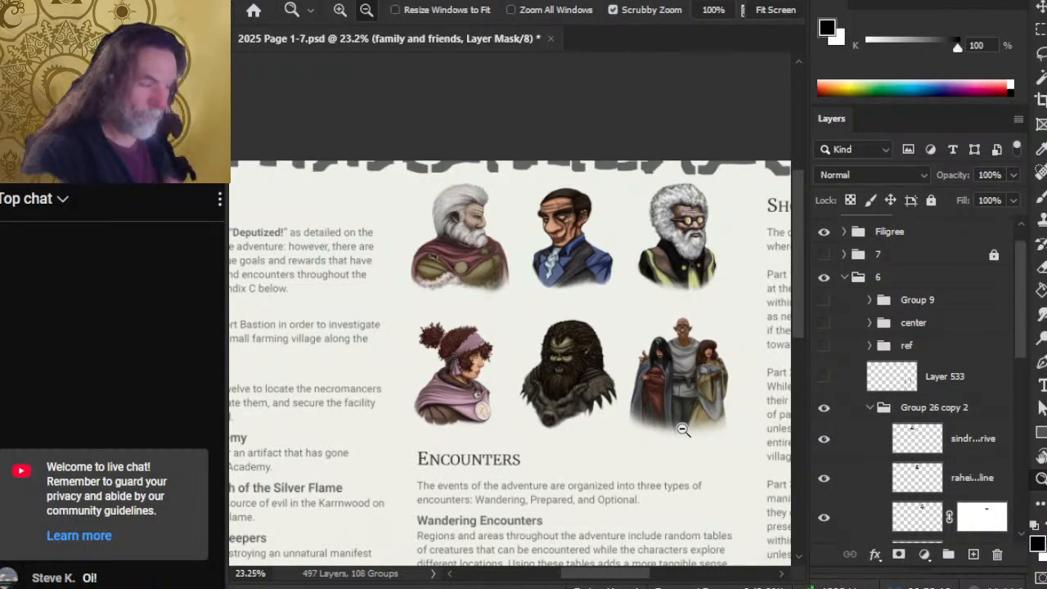
pyautogui.moveTo(498, 426); pyautogui.dragTo(635, 348)
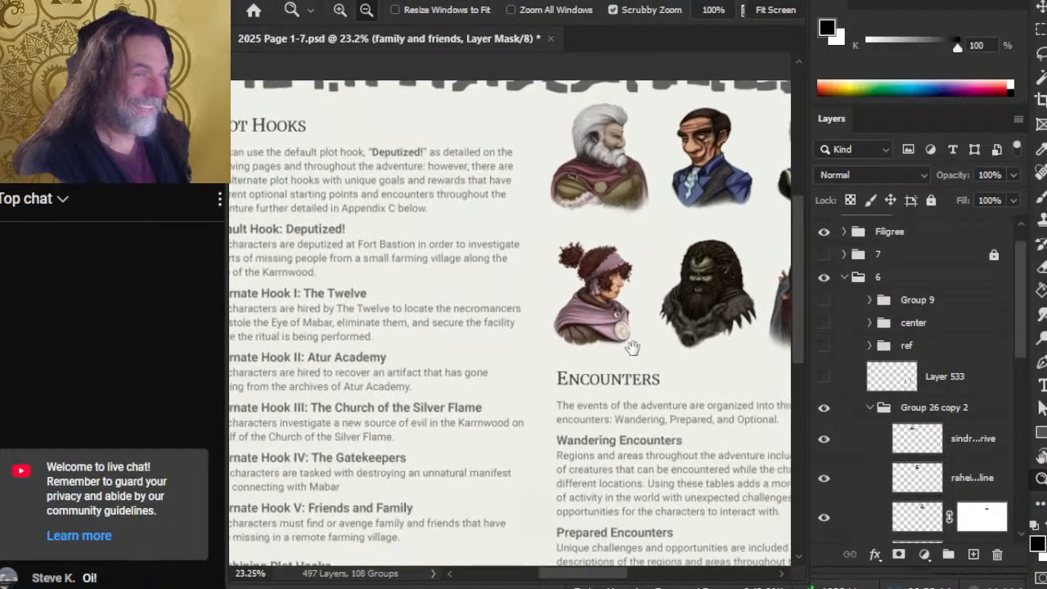
pyautogui.moveTo(1021, 334); pyautogui.dragTo(1032, 446)
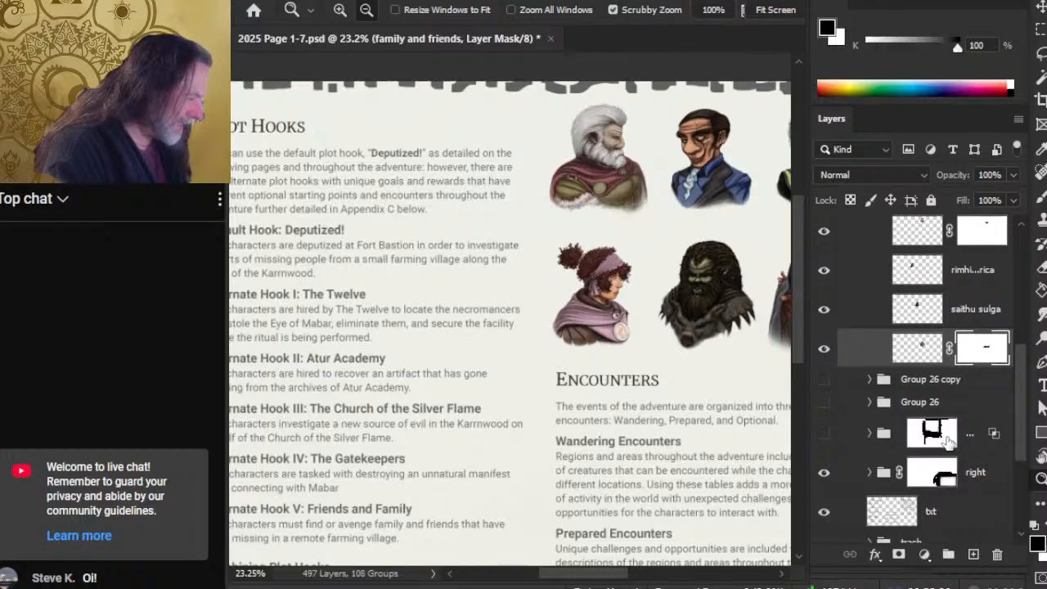
# - Copy the word "Deputized!" from the Default Hook heading on the txt layer onto a new layer of its own
pyautogui.click(946, 523)
pyautogui.moveTo(293, 406); pyautogui.dragTo(523, 430)
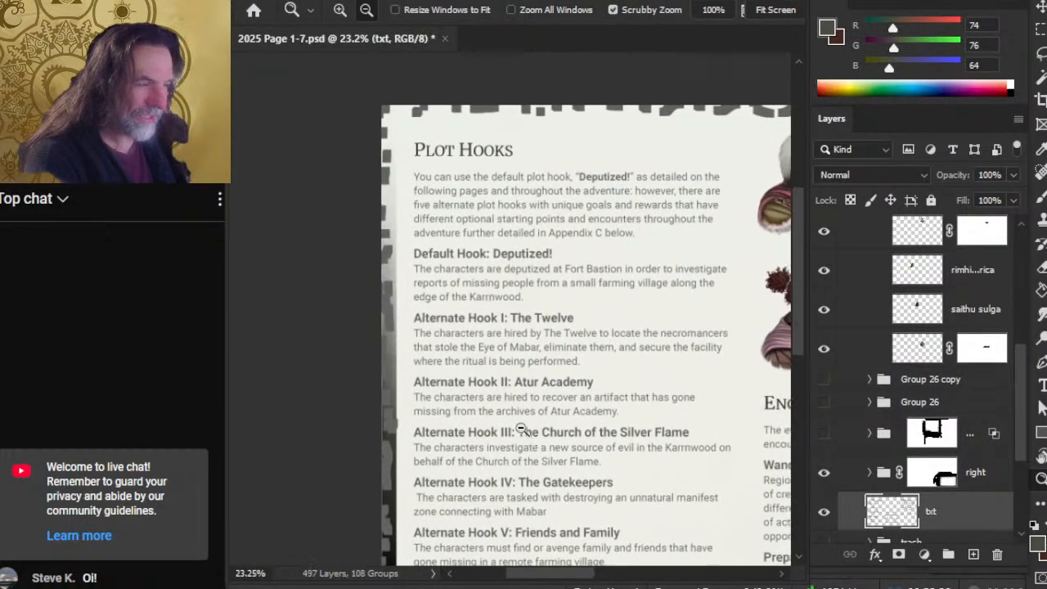
pyautogui.moveTo(461, 271); pyautogui.dragTo(494, 283)
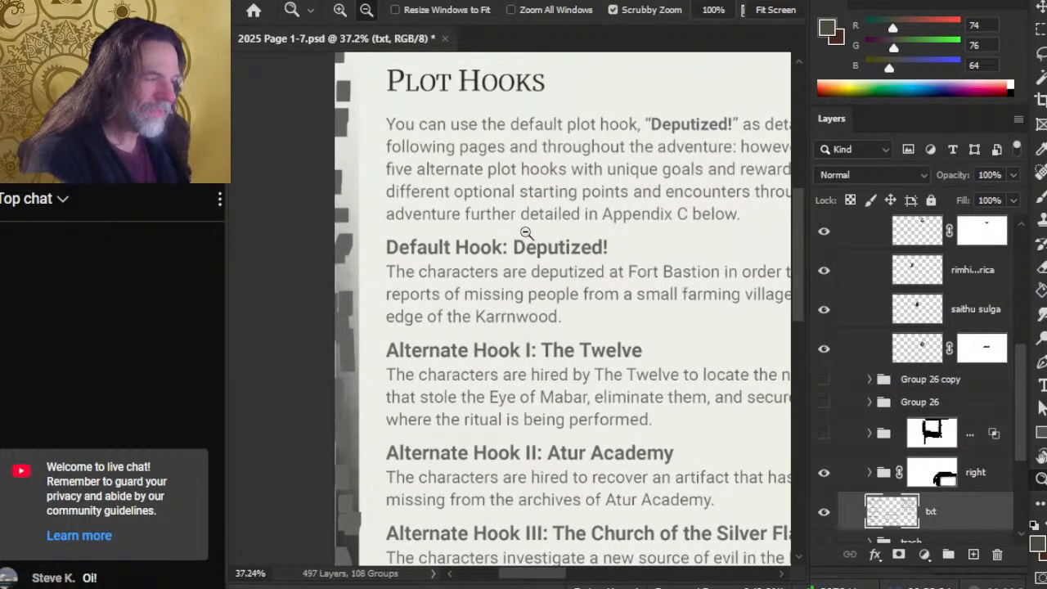
pyautogui.moveTo(642, 262); pyautogui.dragTo(571, 288)
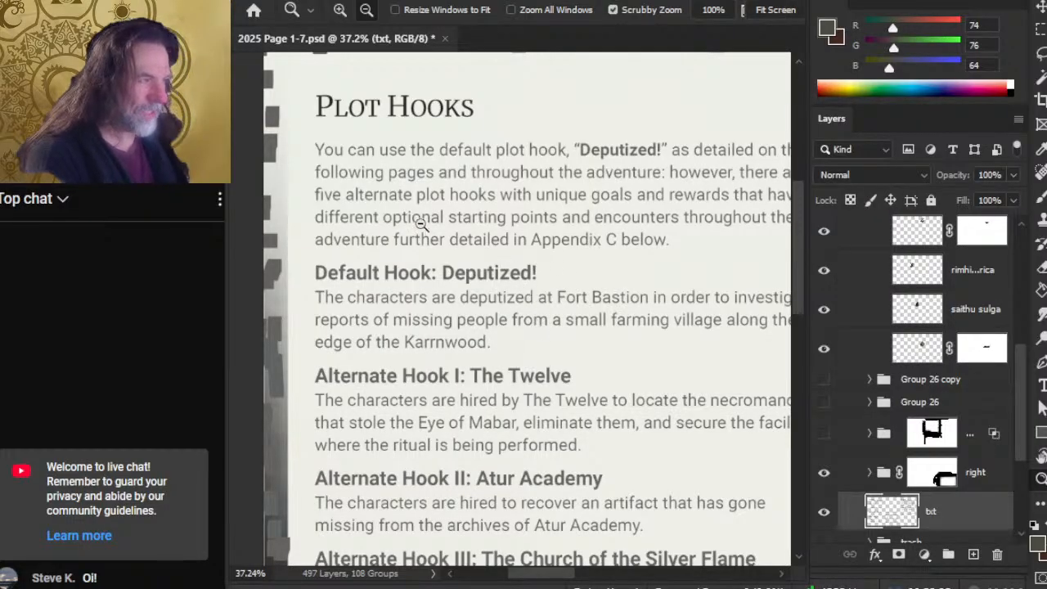
pyautogui.press('l')
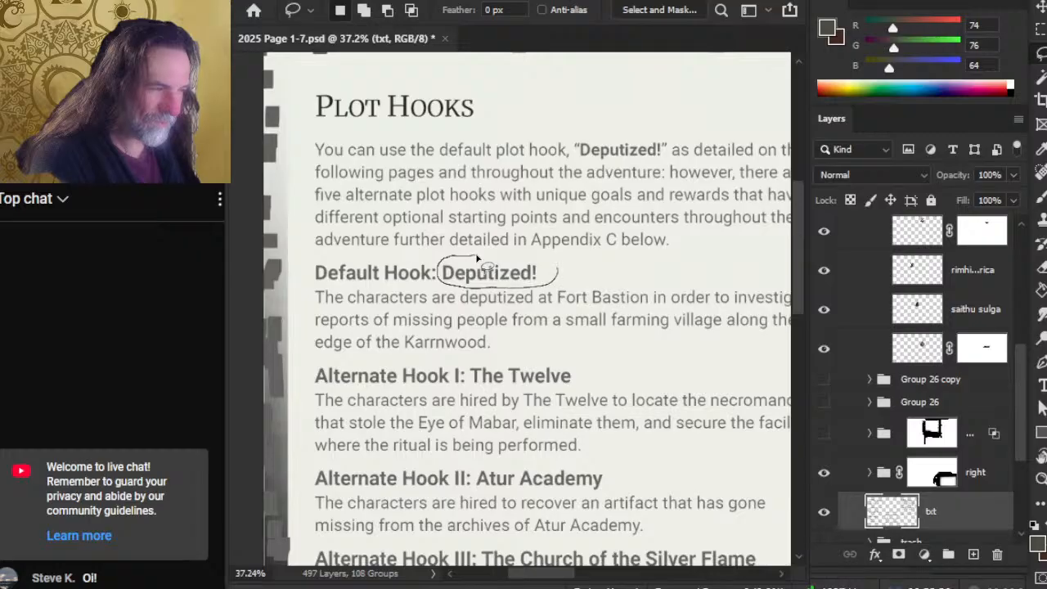
pyautogui.moveTo(478, 259); pyautogui.dragTo(483, 261)
pyautogui.hotkey('ctrl', 'v')
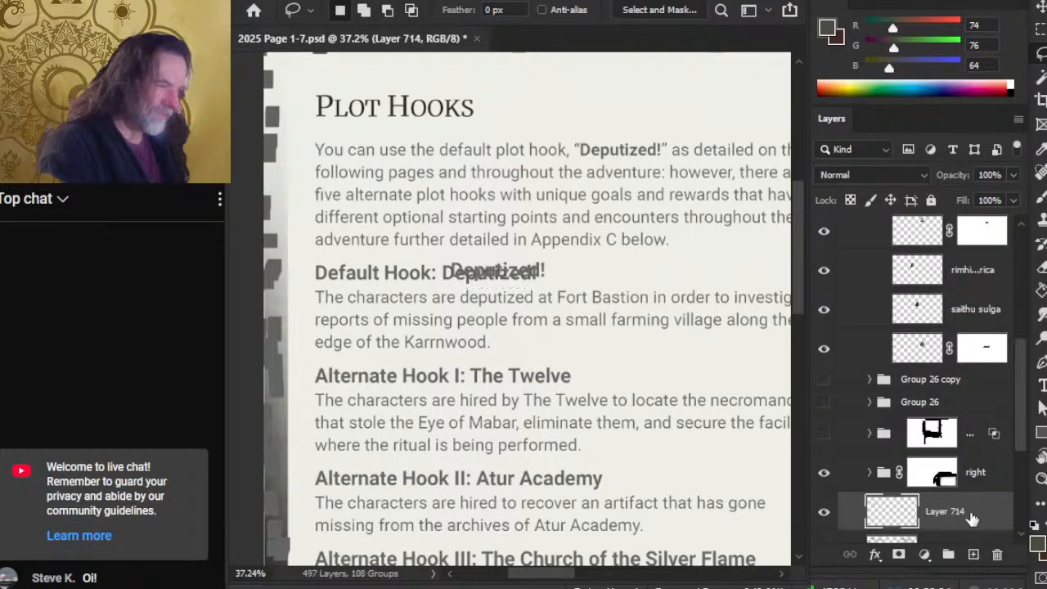
# - Place the copied "Deputized!" as a caption centred beneath the white-bearded man's portrait in the upper row
pyautogui.moveTo(657, 405); pyautogui.dragTo(356, 448)
pyautogui.press('v')
pyautogui.moveTo(383, 411); pyautogui.dragTo(583, 341)
pyautogui.press('z')
pyautogui.keyDown('alt'); pyautogui.click(671, 396); pyautogui.keyUp('alt')
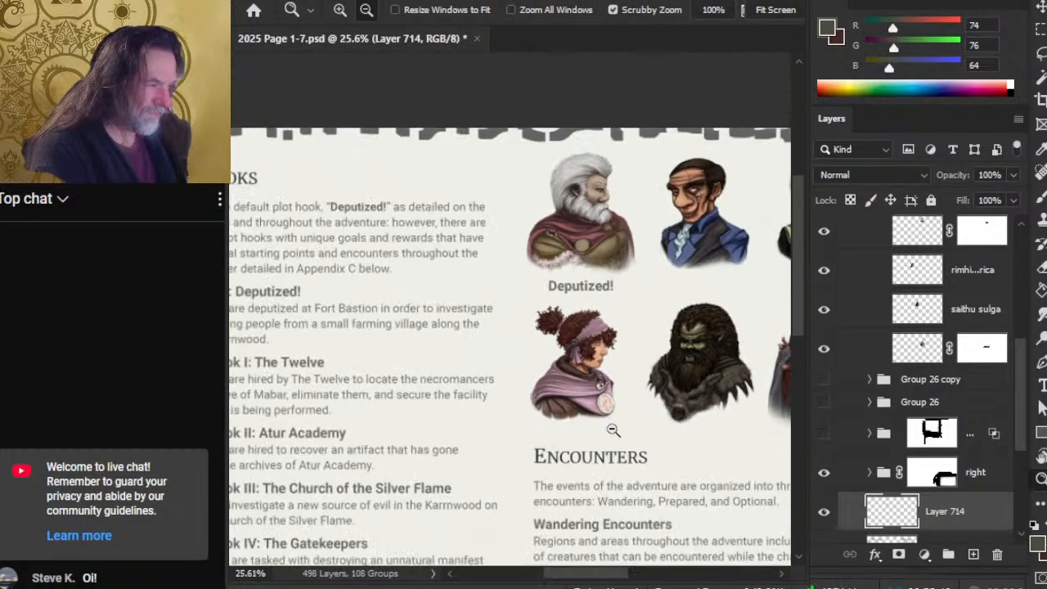
pyautogui.moveTo(589, 426); pyautogui.dragTo(654, 375)
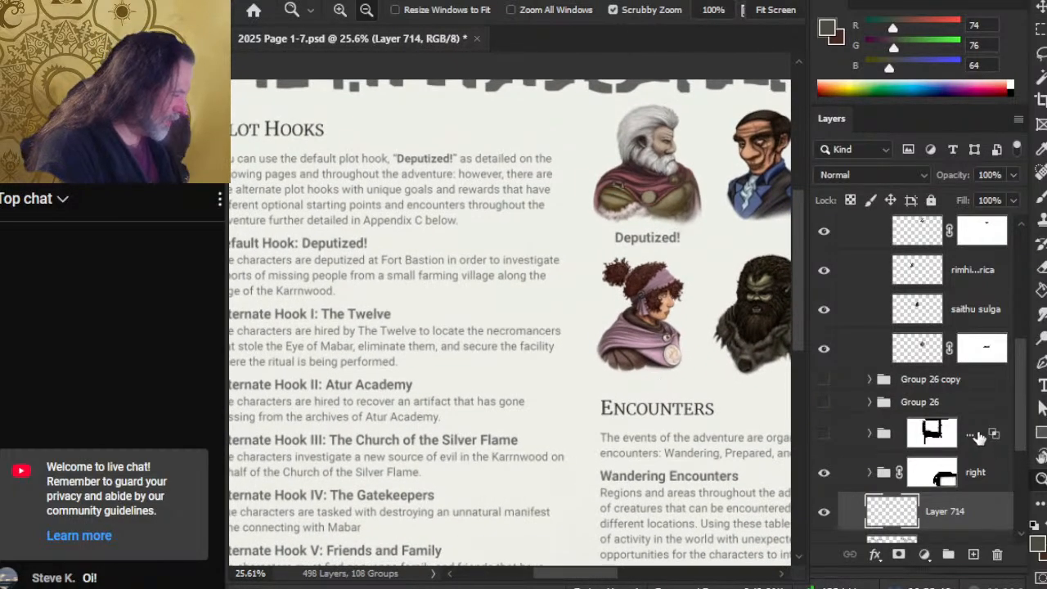
# - Copy "Hook III:" from the Church of the Silver Flame heading on the txt layer onto a new layer above the "Deputized!" caption's layer
pyautogui.scroll(-2, 1021, 433)
pyautogui.click(842, 479)
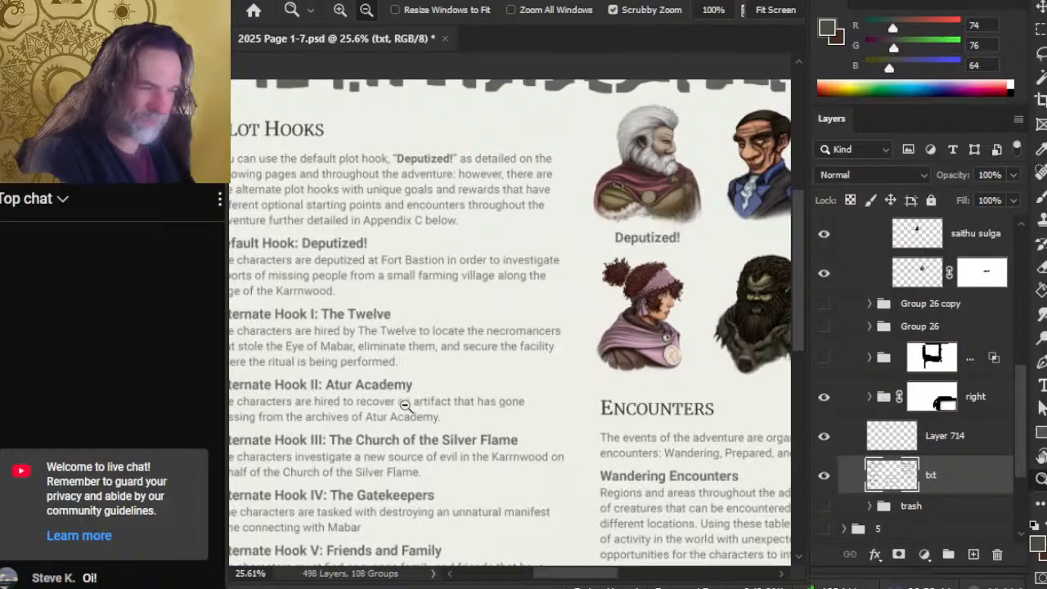
pyautogui.moveTo(399, 484); pyautogui.dragTo(462, 381)
pyautogui.moveTo(331, 356); pyautogui.dragTo(378, 377)
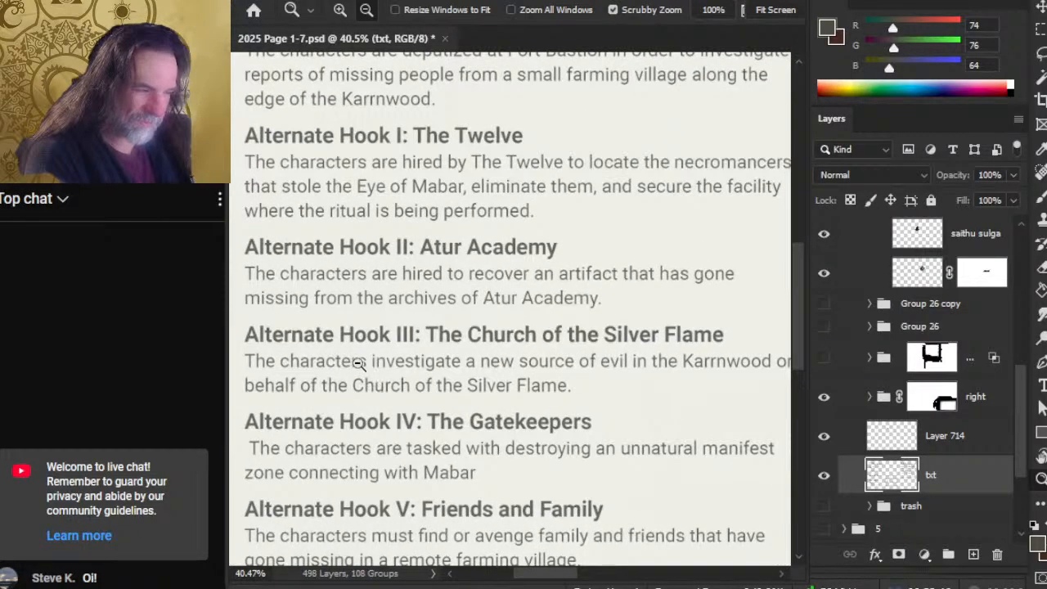
pyautogui.moveTo(613, 351); pyautogui.dragTo(592, 346)
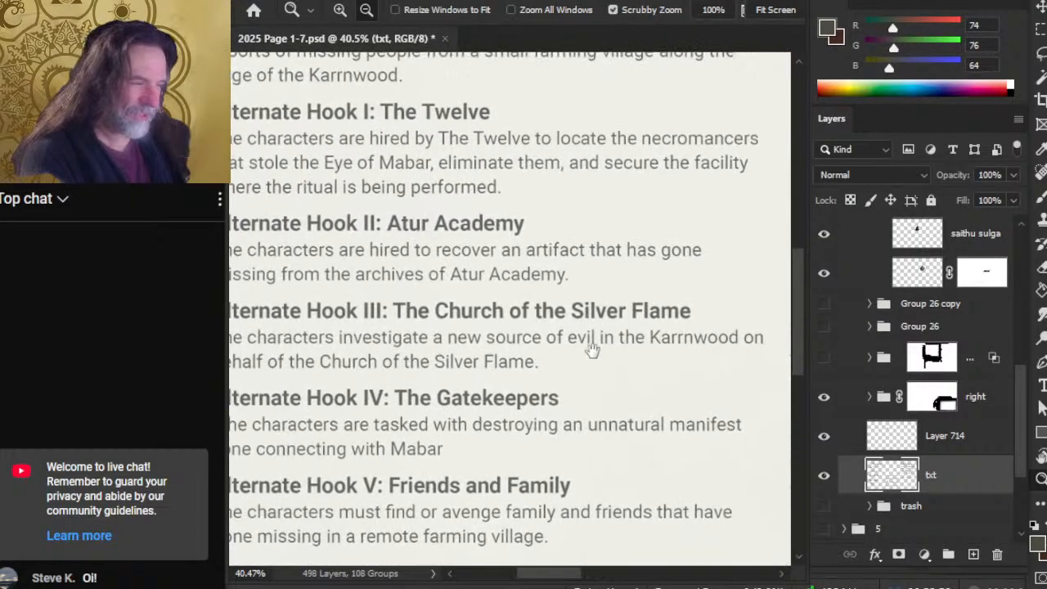
pyautogui.moveTo(357, 349); pyautogui.dragTo(390, 357)
pyautogui.press('l')
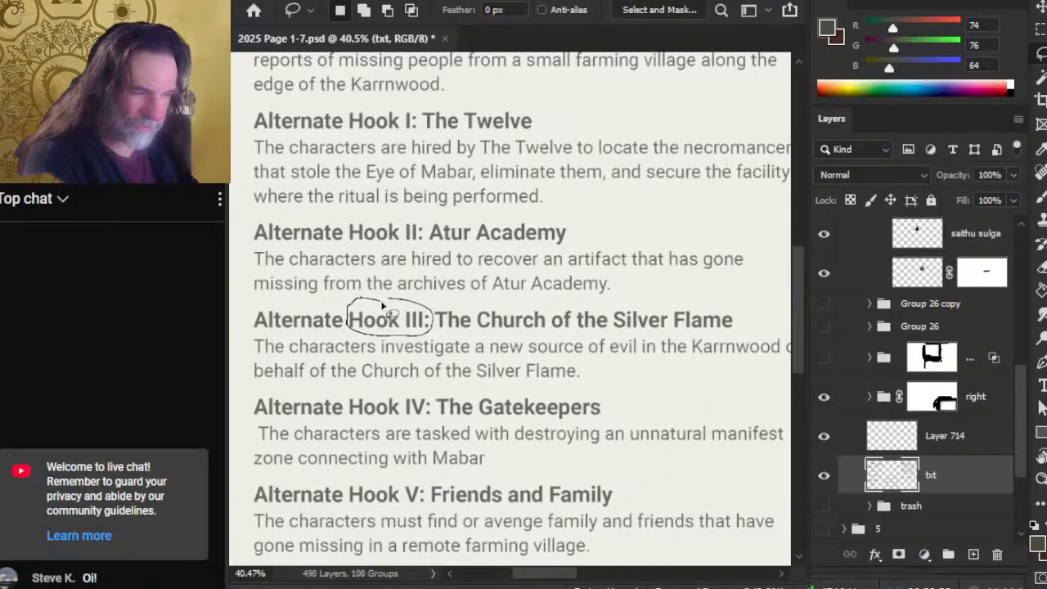
pyautogui.moveTo(382, 305); pyautogui.dragTo(382, 306)
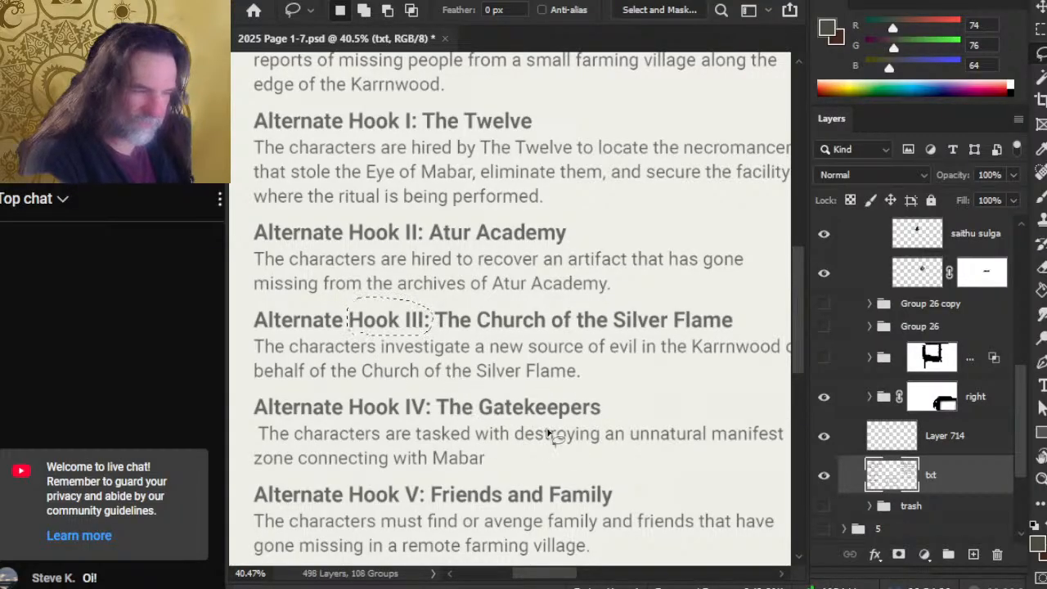
pyautogui.click(945, 447)
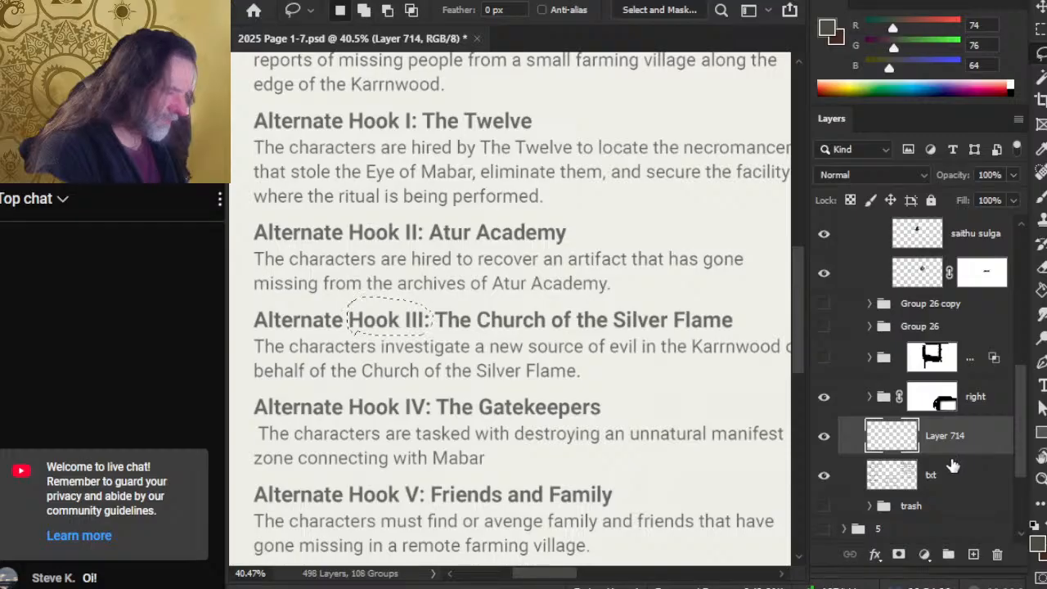
pyautogui.hotkey('ctrl', 'j')
pyautogui.press('super+g')
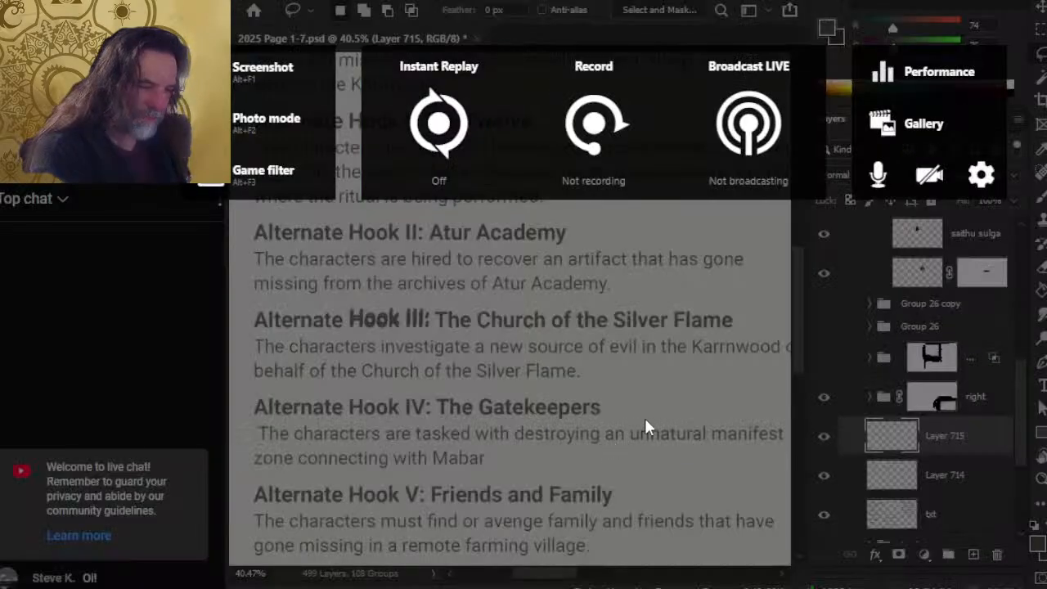
pyautogui.click(644, 401)
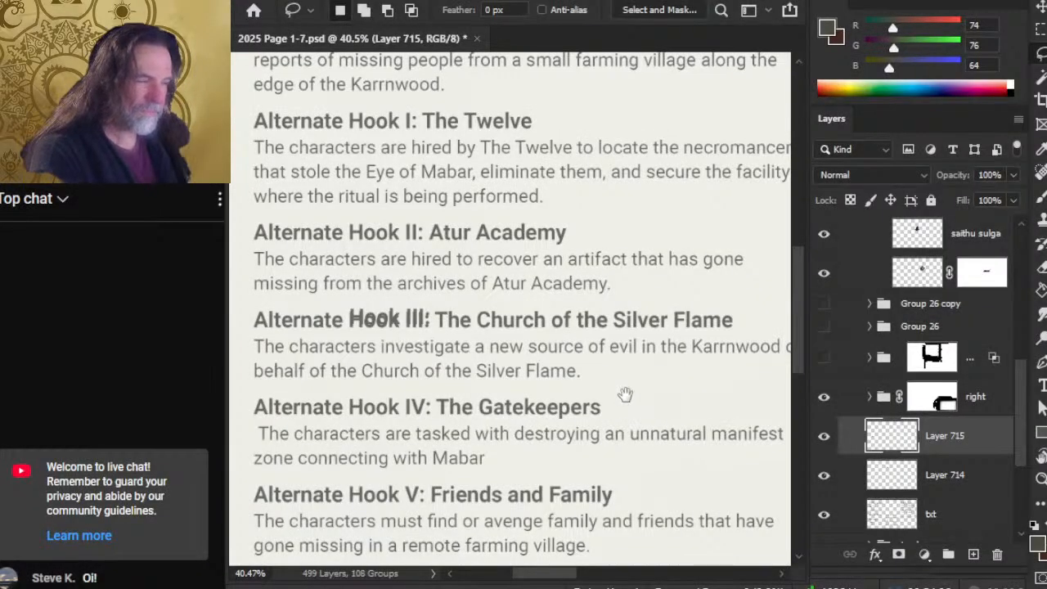
# - Place the copied "Hook III:" as a caption beneath the portrait of the woman in the purple cloak
pyautogui.moveTo(640, 406); pyautogui.dragTo(495, 350)
pyautogui.press('v')
pyautogui.moveTo(414, 337); pyautogui.dragTo(649, 275)
pyautogui.moveTo(615, 347); pyautogui.dragTo(369, 442)
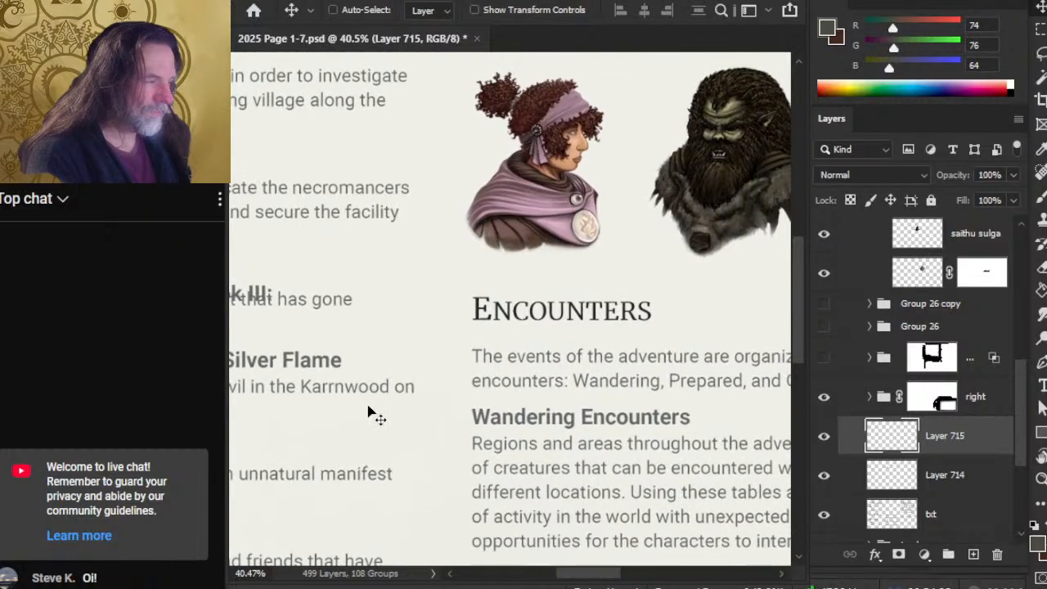
pyautogui.moveTo(377, 405); pyautogui.dragTo(664, 387)
pyautogui.moveTo(579, 376); pyautogui.dragTo(603, 373)
# - Erase the colon from the "Hook III:" caption under the purple-cloaked woman's portrait
pyautogui.press('e')
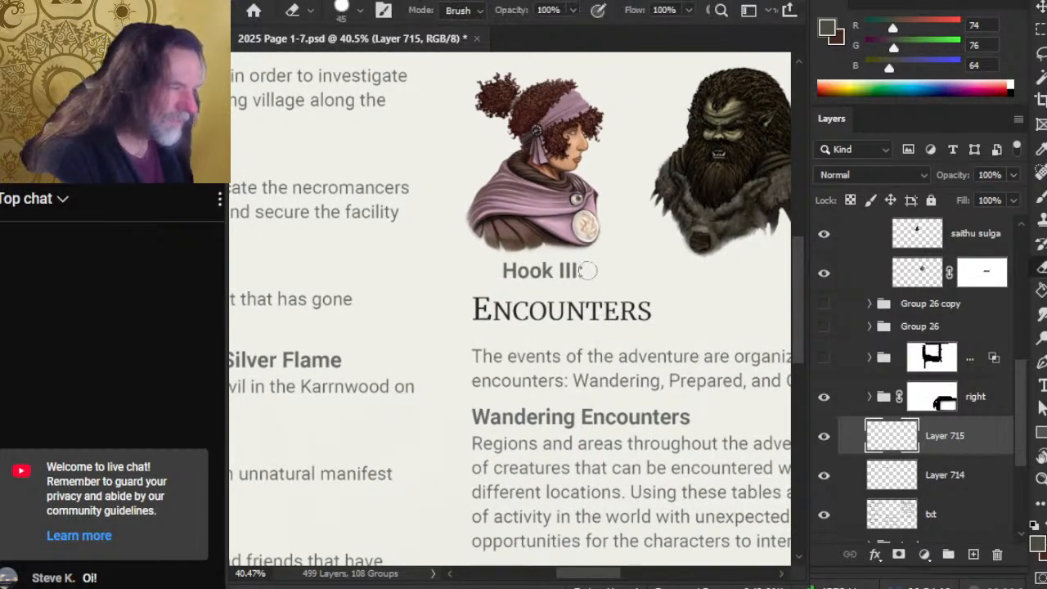
pyautogui.keyDown('shift'); pyautogui.click(587, 270); pyautogui.keyUp('shift')
pyautogui.press('v')
pyautogui.press('z')
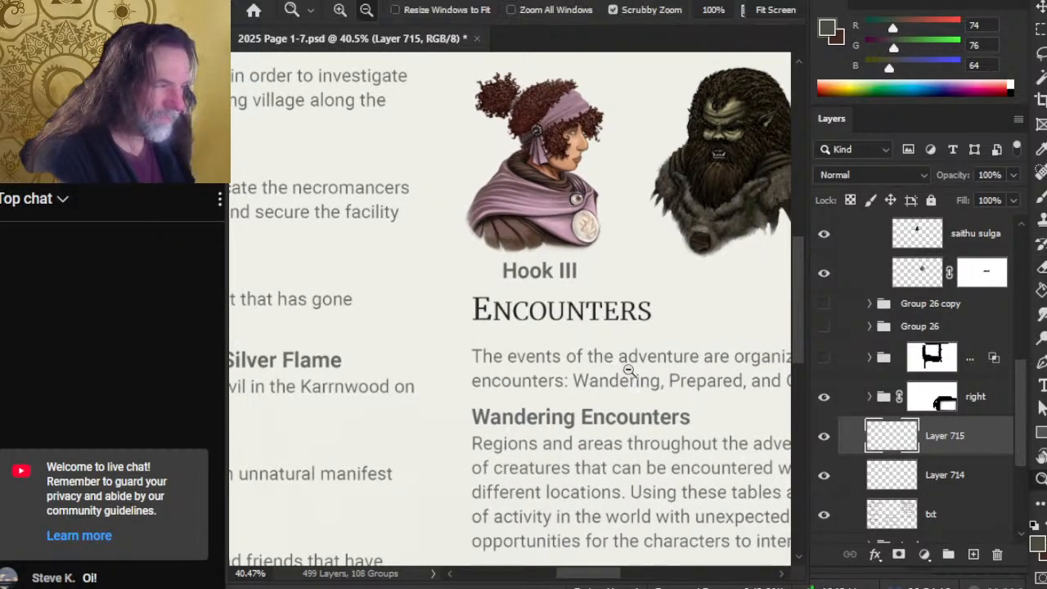
pyautogui.keyDown('alt'); pyautogui.click(663, 411); pyautogui.keyUp('alt')
pyautogui.moveTo(664, 408); pyautogui.dragTo(570, 379)
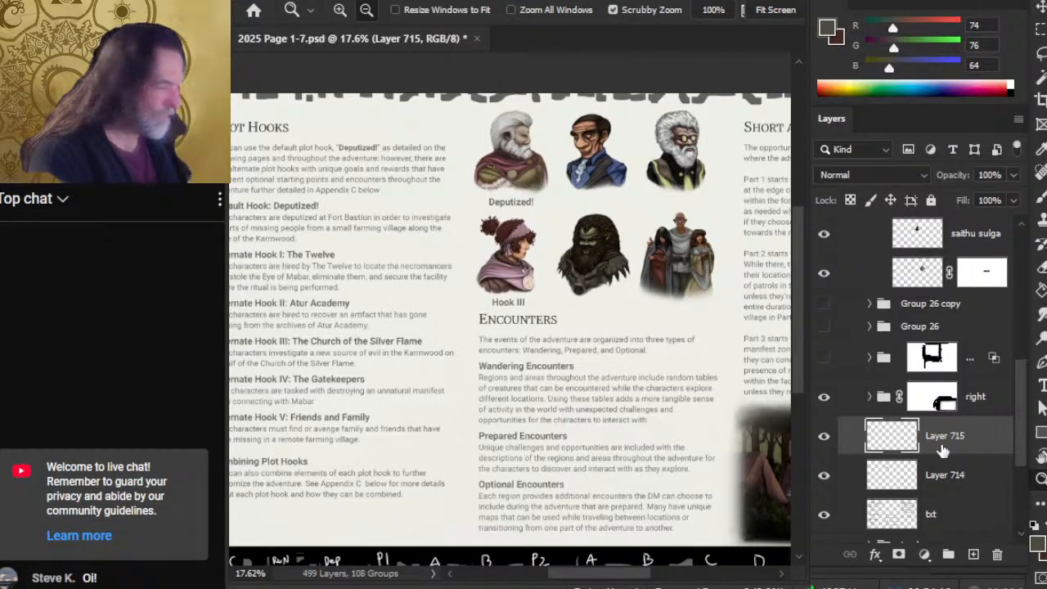
# - Copy "Hook IV:" from the Gatekeepers heading on the txt layer onto a new layer above the "Deputized!" caption's layer
pyautogui.click(962, 479)
pyautogui.press('v')
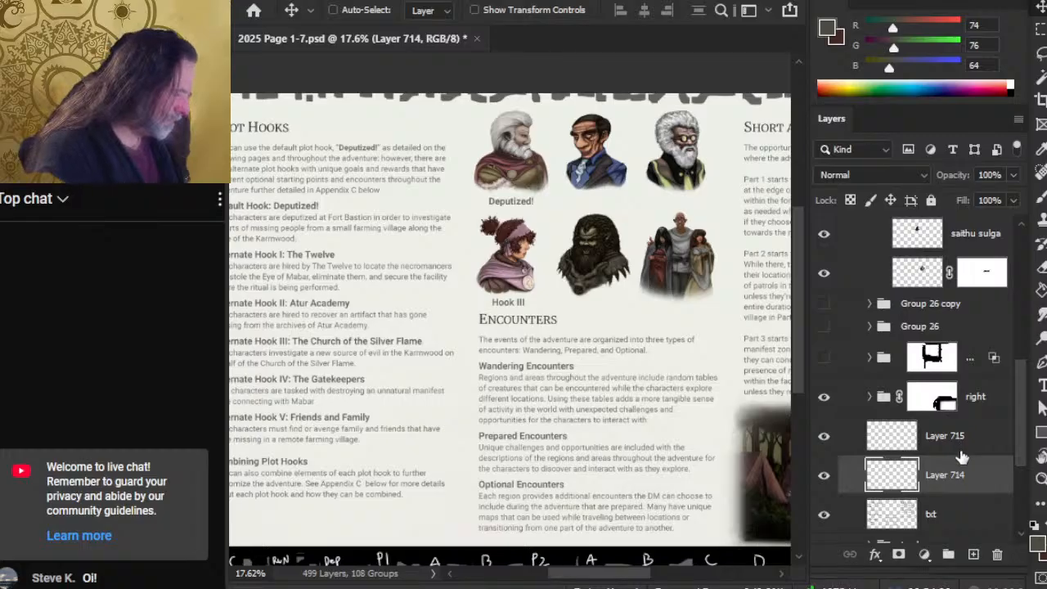
pyautogui.click(953, 520)
pyautogui.moveTo(411, 388); pyautogui.dragTo(604, 363)
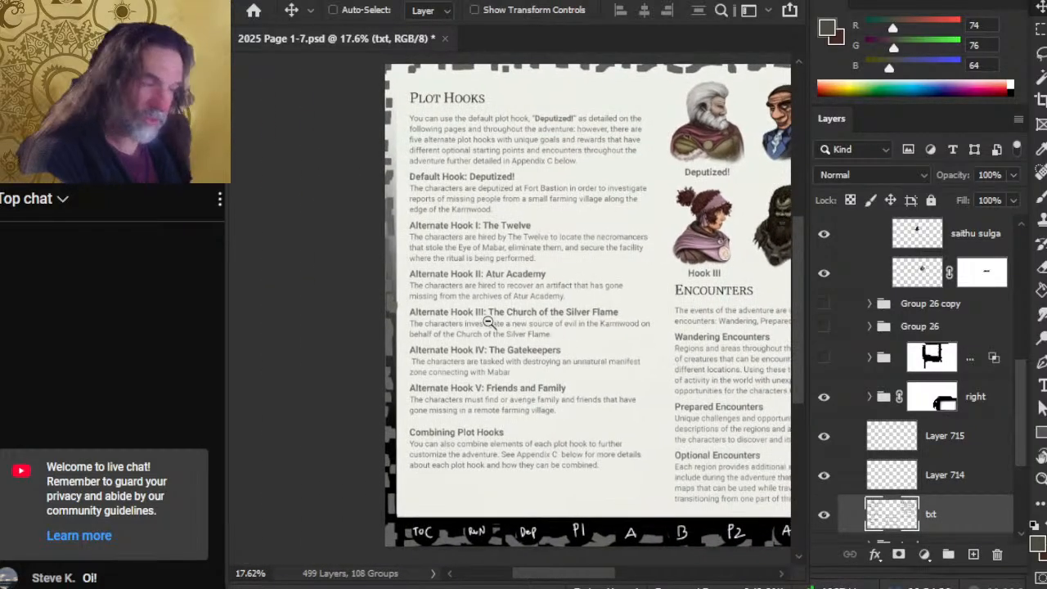
pyautogui.press('z')
pyautogui.moveTo(483, 306); pyautogui.dragTo(523, 328)
pyautogui.press('l')
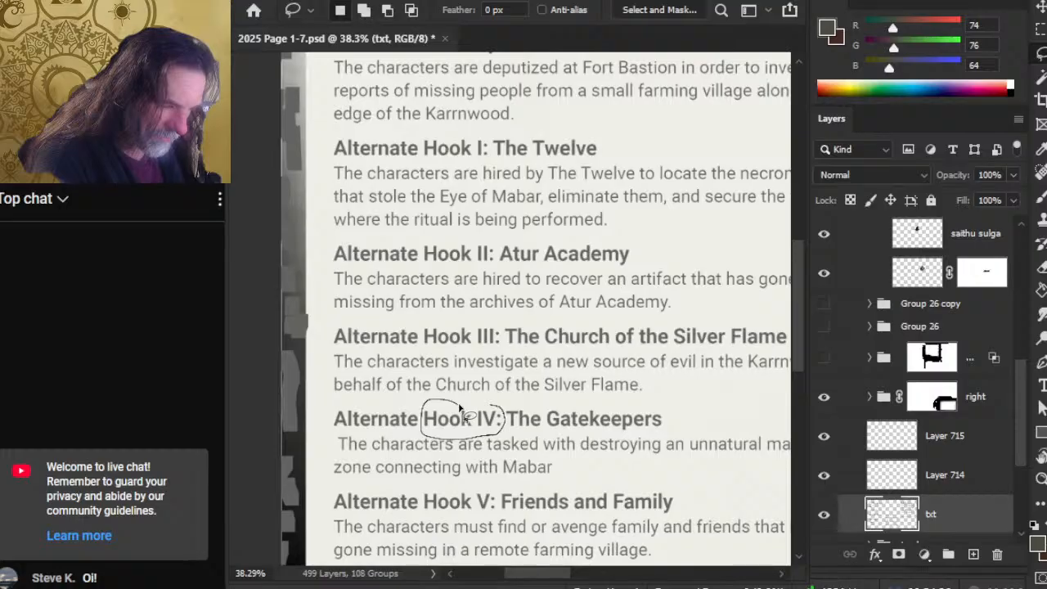
pyautogui.moveTo(461, 409); pyautogui.dragTo(465, 414)
pyautogui.click(994, 471)
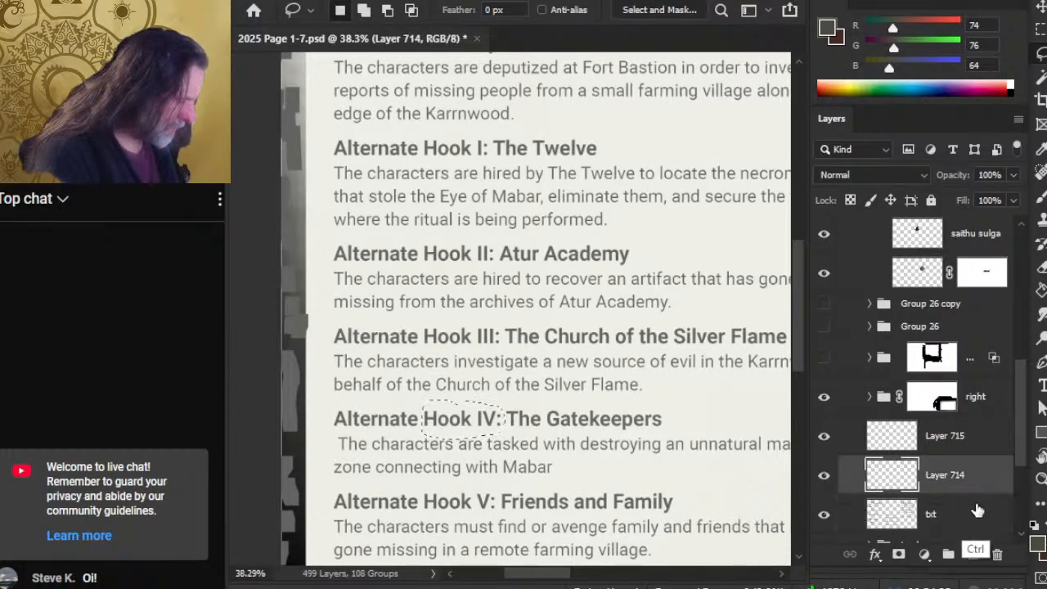
pyautogui.hotkey('ctrl', 'j')
# - Place the copied "Hook IV:" as a caption beneath the bearded green-skinned character's portrait in the lower row
pyautogui.moveTo(647, 442); pyautogui.dragTo(477, 423)
pyautogui.press('v')
pyautogui.moveTo(412, 448); pyautogui.dragTo(662, 322)
pyautogui.moveTo(670, 371); pyautogui.dragTo(349, 444)
pyautogui.moveTo(462, 393); pyautogui.dragTo(761, 368)
pyautogui.moveTo(592, 364); pyautogui.dragTo(615, 357)
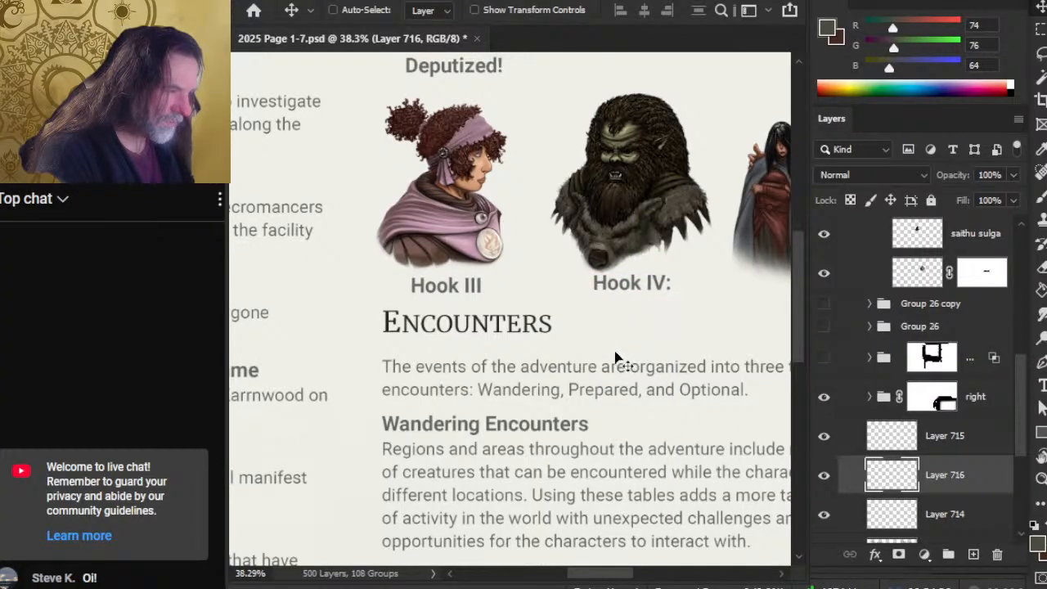
# - Nudge the "Hook IV:" caption slightly left and down until it is level with the "Hook III" caption
pyautogui.press('Left')
pyautogui.press('Left')
pyautogui.press('Left')
pyautogui.press('Left')
pyautogui.press('Left')
pyautogui.press('Down')
pyautogui.press('Down')
pyautogui.press('Down')
pyautogui.press('Down')
pyautogui.press('Down')
pyautogui.press('Down')
pyautogui.press('Down')
pyautogui.press('Down')
pyautogui.press('Down')
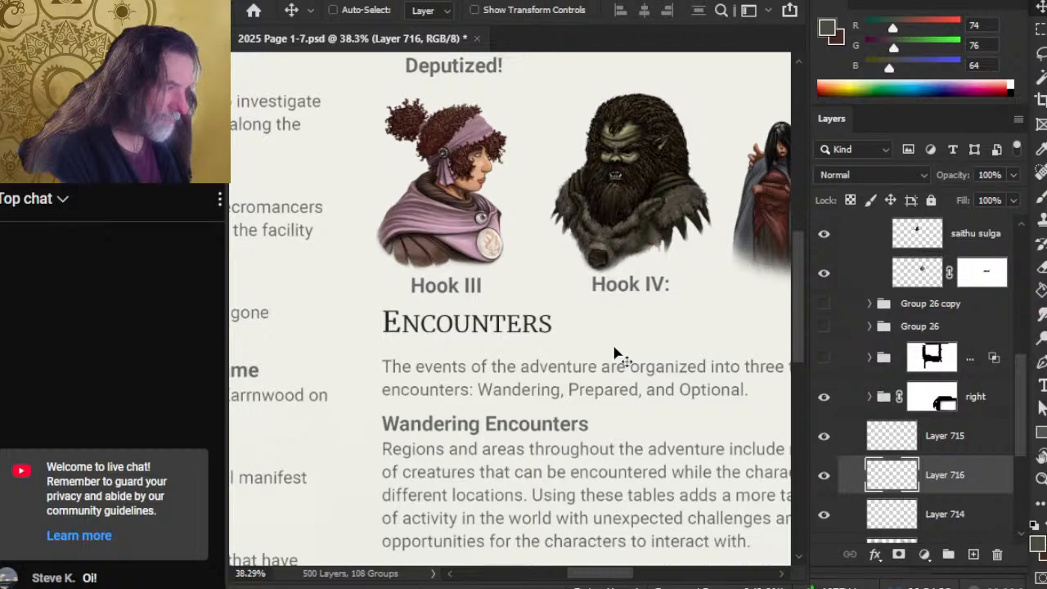
# - Erase the colon from the "Hook IV:" caption under the green-skinned character's portrait
pyautogui.press('e')
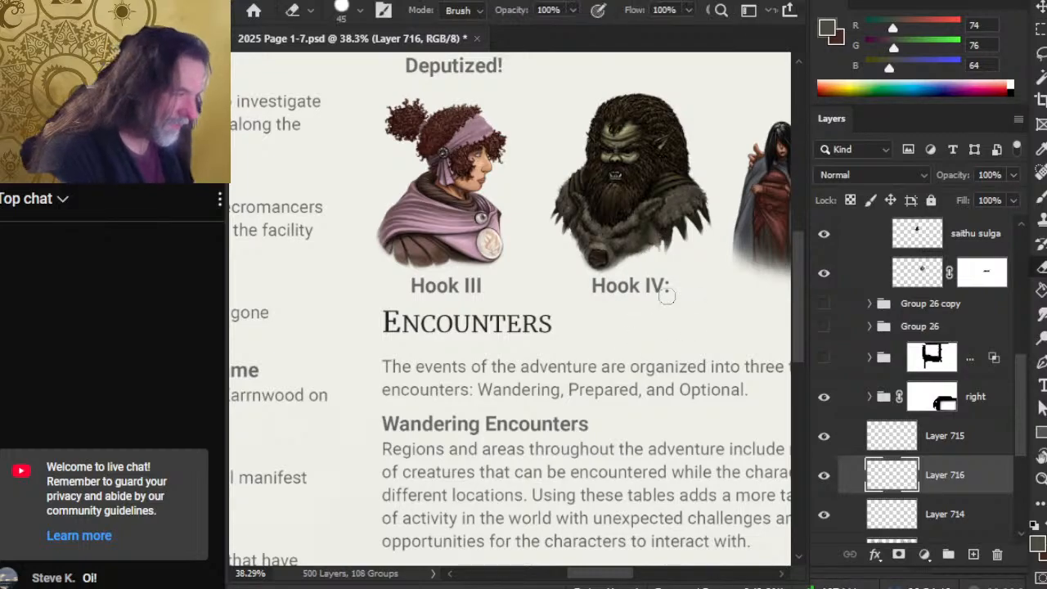
pyautogui.moveTo(665, 286); pyautogui.dragTo(678, 297)
pyautogui.press('z')
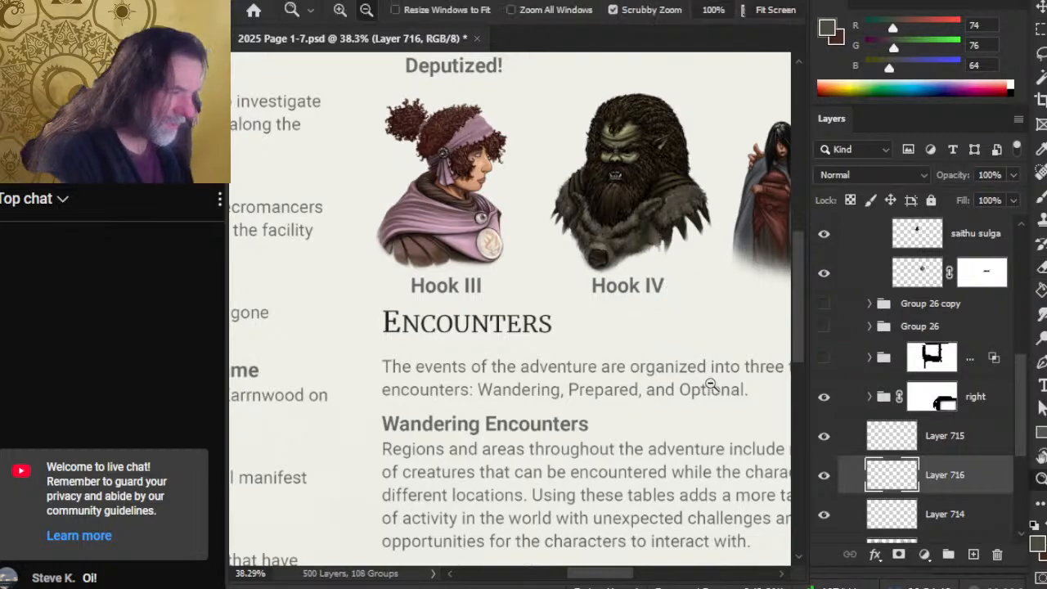
pyautogui.moveTo(710, 381); pyautogui.dragTo(641, 389)
pyautogui.moveTo(722, 423)
pyautogui.mouseDown()
pyautogui.moveTo(680, 334)
pyautogui.moveTo(679, 345)
pyautogui.mouseUp()
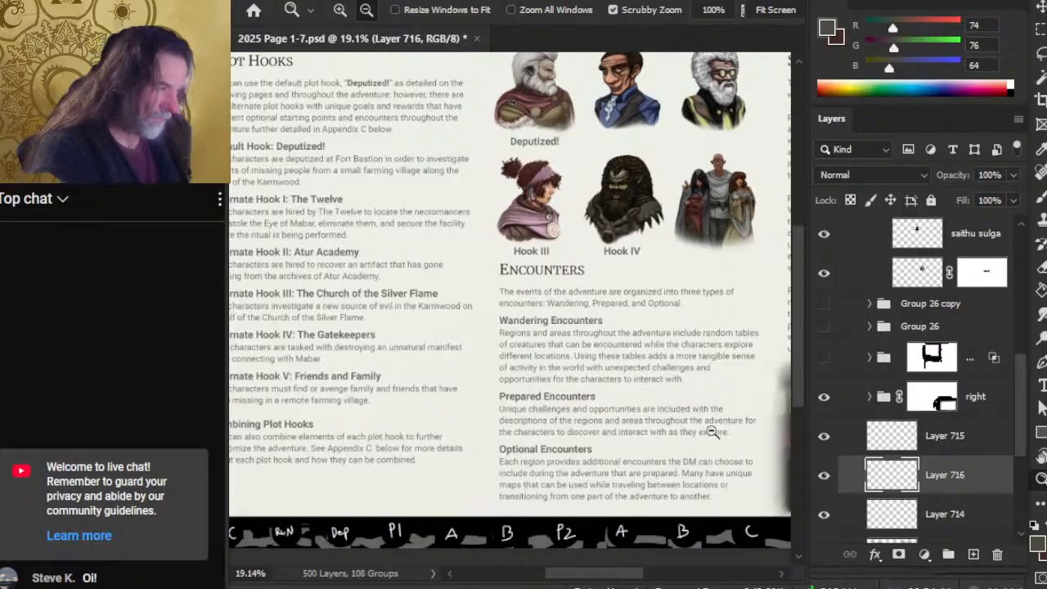
# - Copy "Hook V:" from the Friends and Family heading on the txt layer onto a new layer directly above it
pyautogui.scroll(-2, 1026, 423)
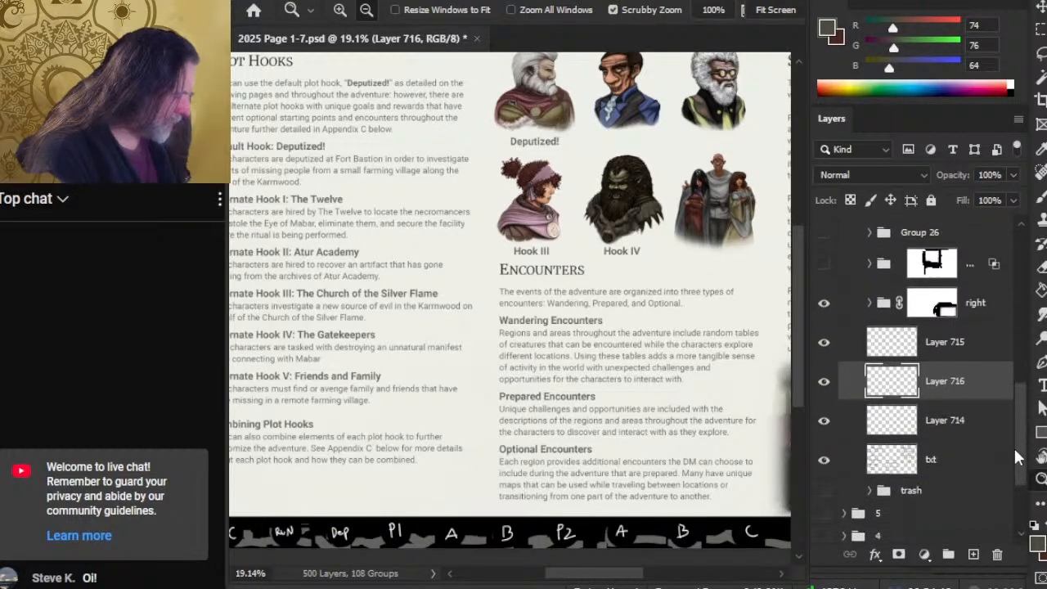
pyautogui.click(900, 460)
pyautogui.moveTo(370, 420); pyautogui.dragTo(516, 378)
pyautogui.moveTo(418, 360); pyautogui.dragTo(509, 357)
pyautogui.press('l')
pyautogui.moveTo(360, 291); pyautogui.dragTo(351, 316)
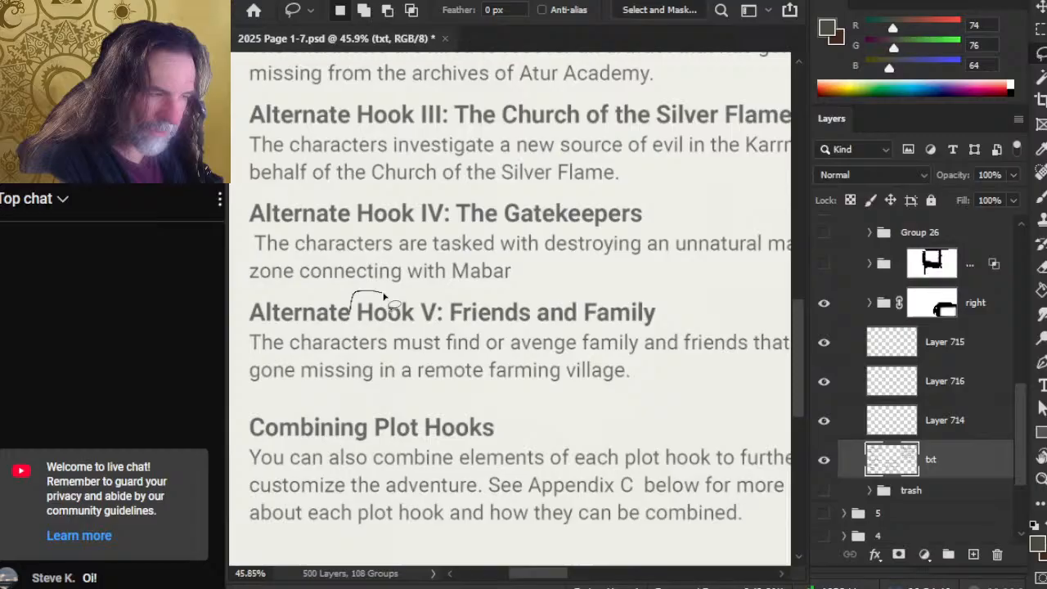
pyautogui.click(389, 288)
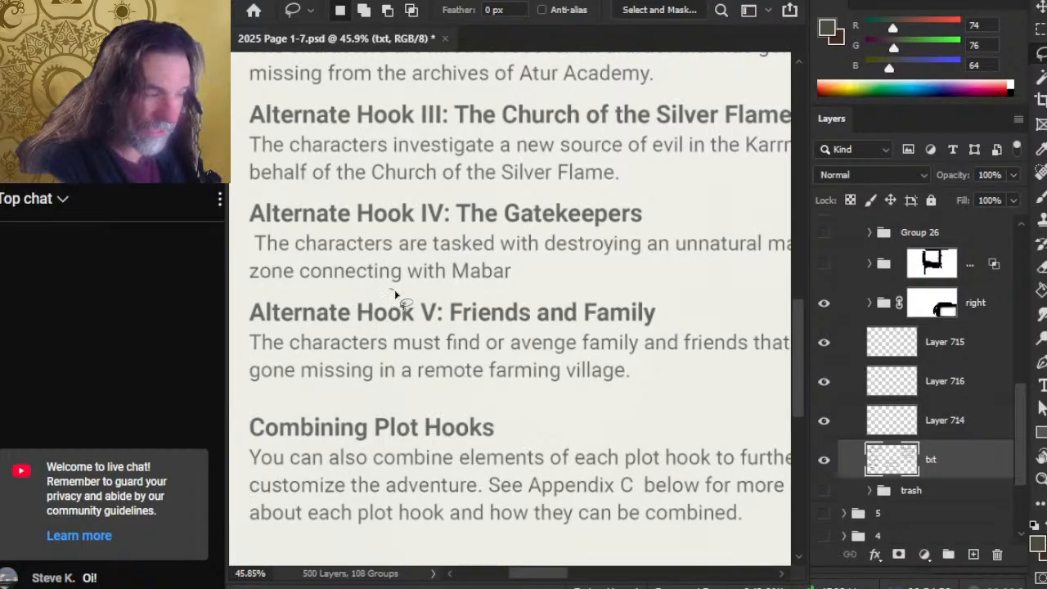
pyautogui.moveTo(358, 299)
pyautogui.mouseDown()
pyautogui.moveTo(395, 283)
pyautogui.moveTo(354, 312)
pyautogui.moveTo(391, 318)
pyautogui.moveTo(353, 304)
pyautogui.moveTo(367, 331)
pyautogui.mouseUp()
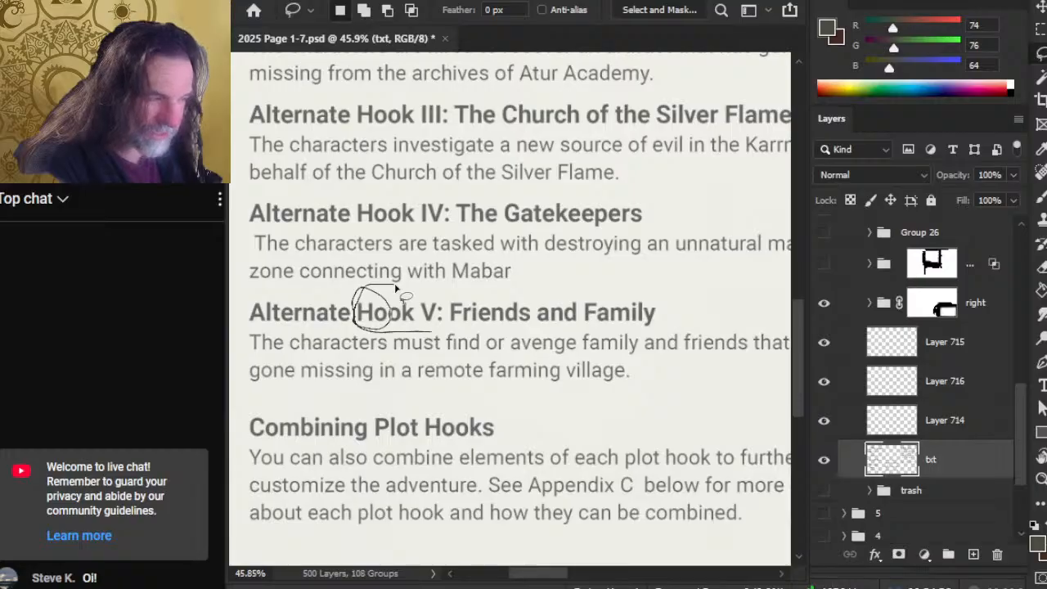
pyautogui.moveTo(396, 288); pyautogui.dragTo(401, 289)
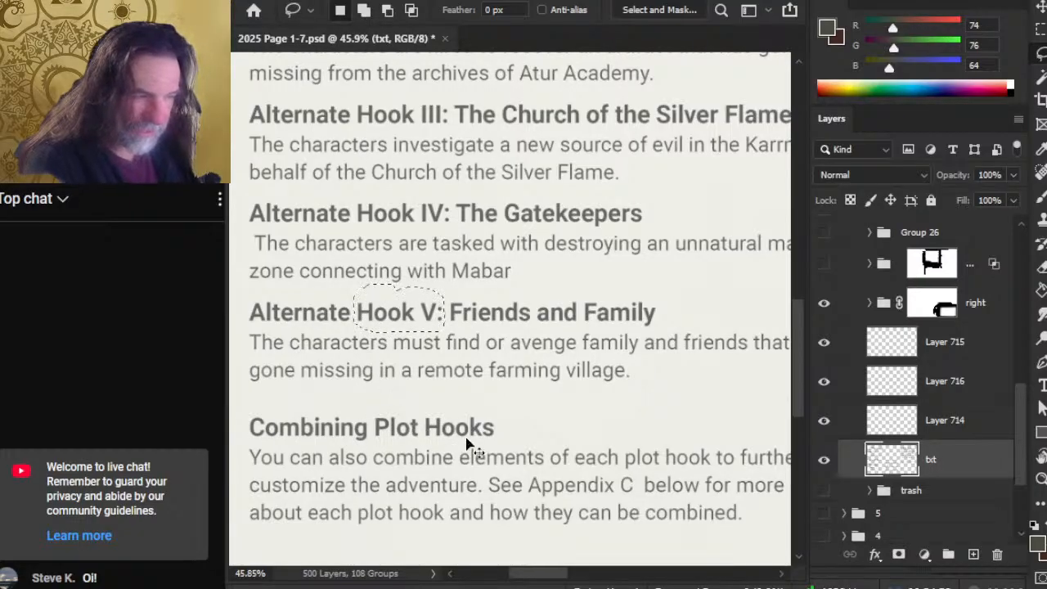
pyautogui.hotkey('ctrl', 'j')
# - Place the copied "Hook V:" as a caption beneath the three-person group portrait, beside the "Hook IV" caption
pyautogui.press('z')
pyautogui.moveTo(720, 459); pyautogui.dragTo(432, 359)
pyautogui.press('v')
pyautogui.moveTo(378, 379); pyautogui.dragTo(501, 377)
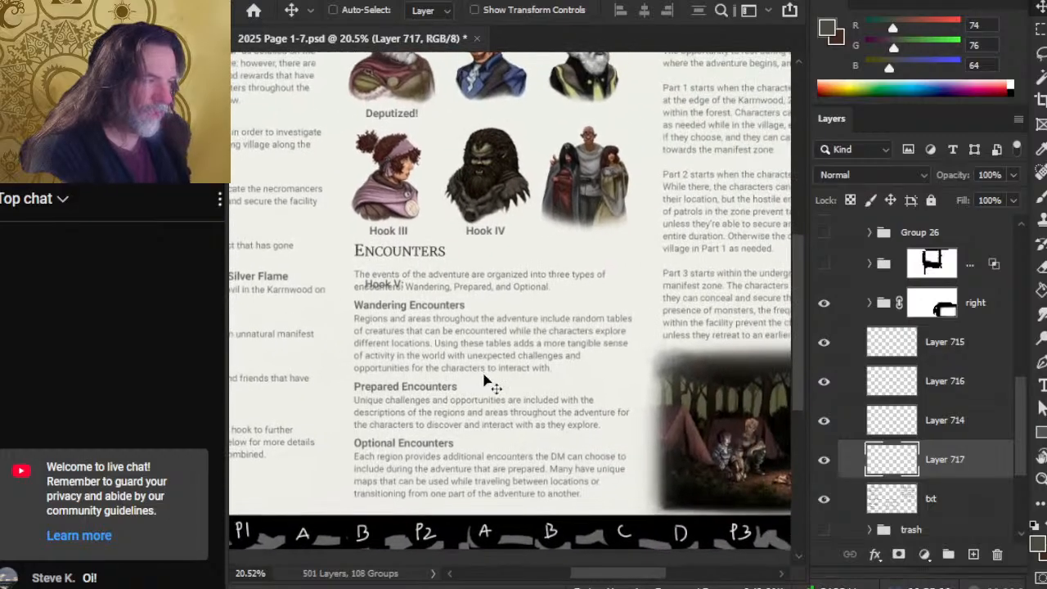
pyautogui.moveTo(431, 358); pyautogui.dragTo(619, 291)
pyautogui.press('z')
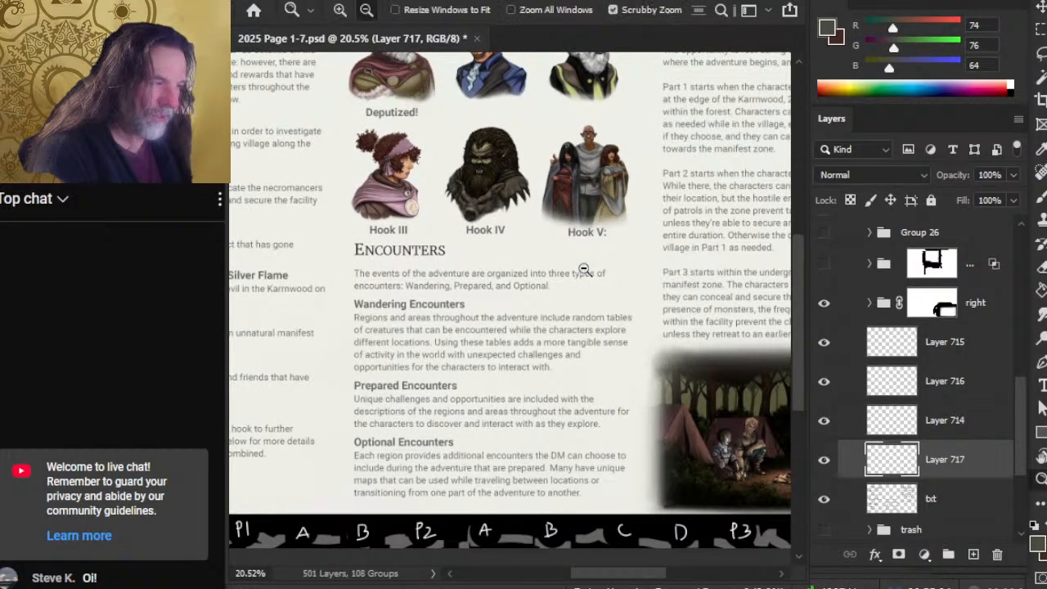
# - Erase the colon from the "Hook V:" caption under the three-person group portrait
pyautogui.moveTo(575, 233)
pyautogui.mouseDown()
pyautogui.moveTo(646, 282)
pyautogui.moveTo(643, 309)
pyautogui.mouseUp()
pyautogui.press('v')
pyautogui.press('b')
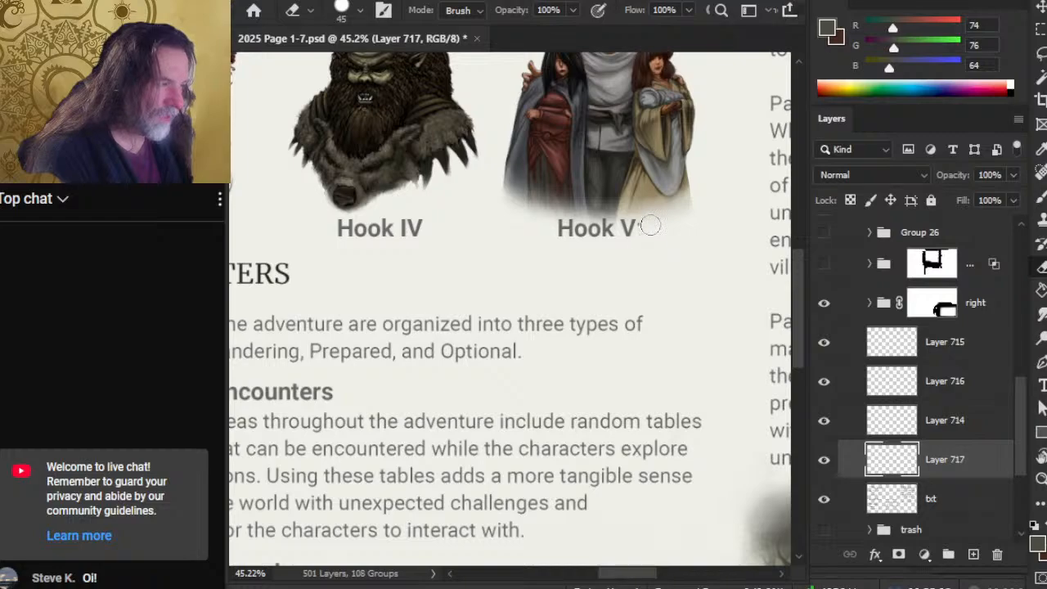
pyautogui.press('z')
pyautogui.moveTo(633, 322); pyautogui.dragTo(548, 448)
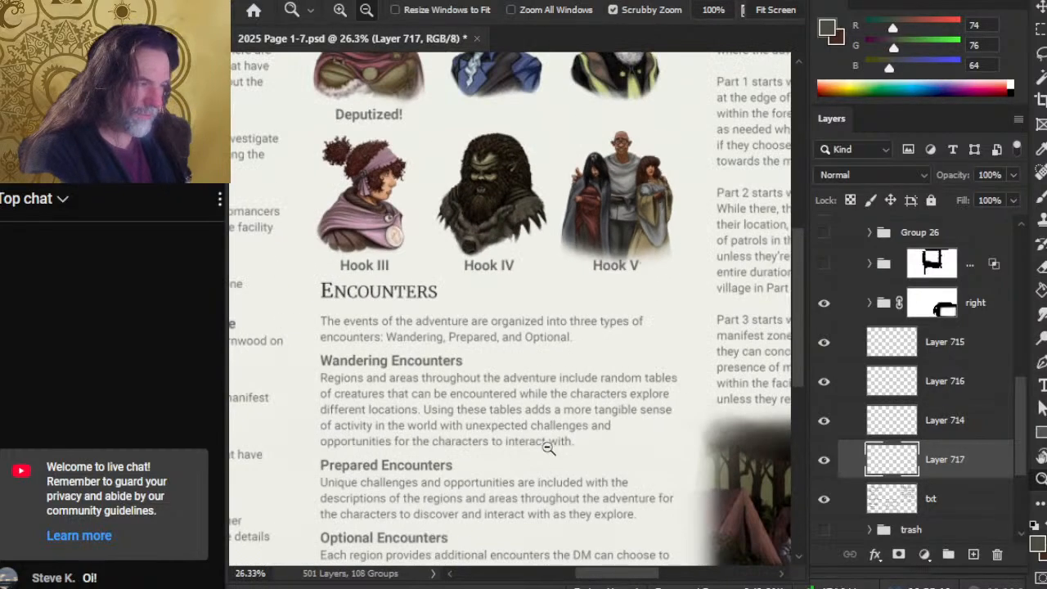
# - Nudge the "Hook V" caption slightly left and fine-tune the horizontal position of the "Deputized!" caption beneath its portrait
pyautogui.press('v')
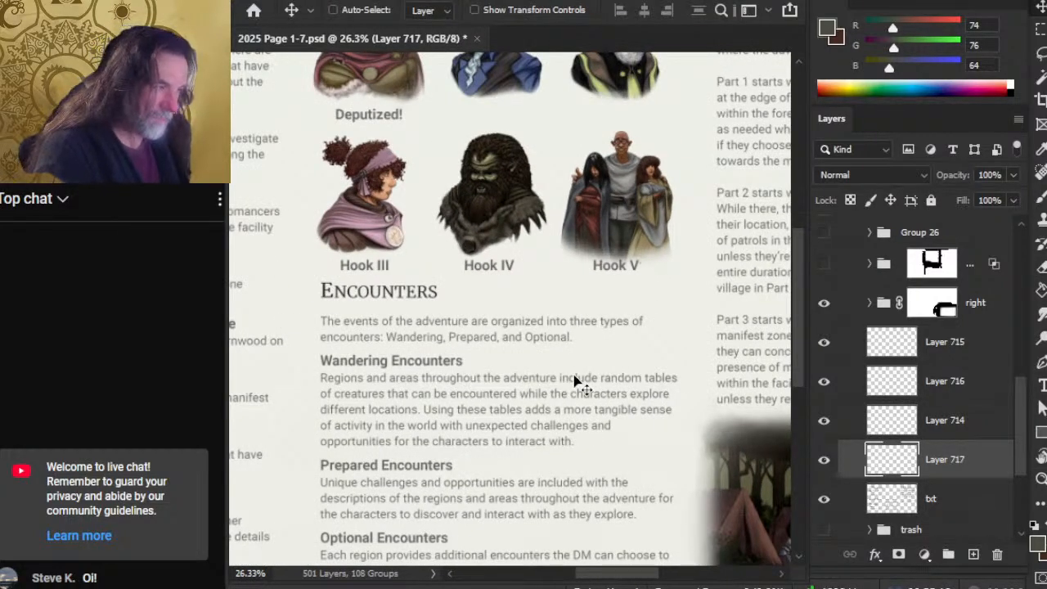
pyautogui.press('Left')
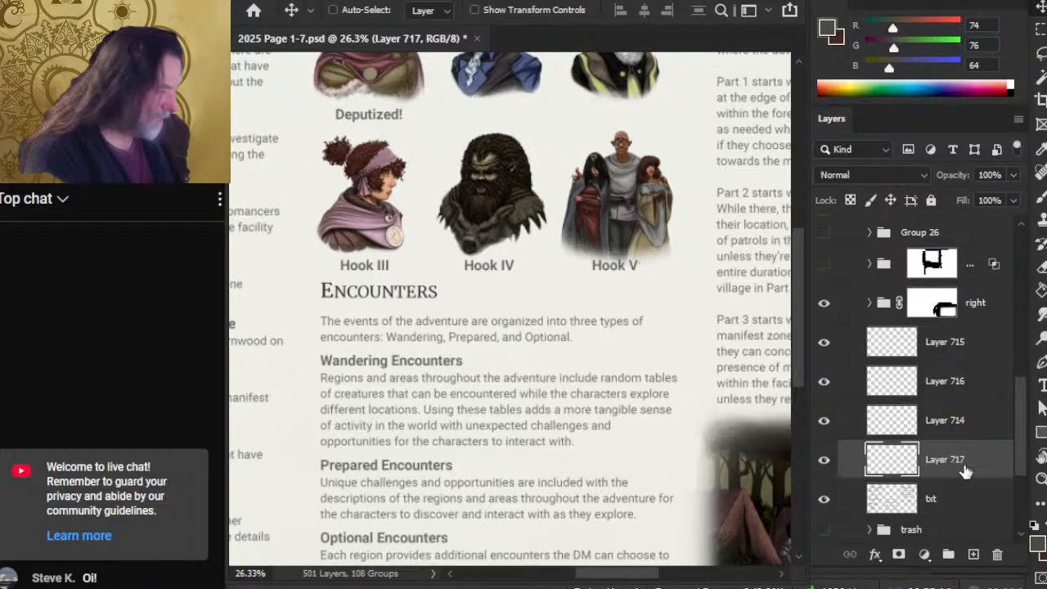
pyautogui.click(958, 429)
pyautogui.press('Right')
pyautogui.press('Right')
pyautogui.press('Right')
pyautogui.press('Right')
pyautogui.press('Right')
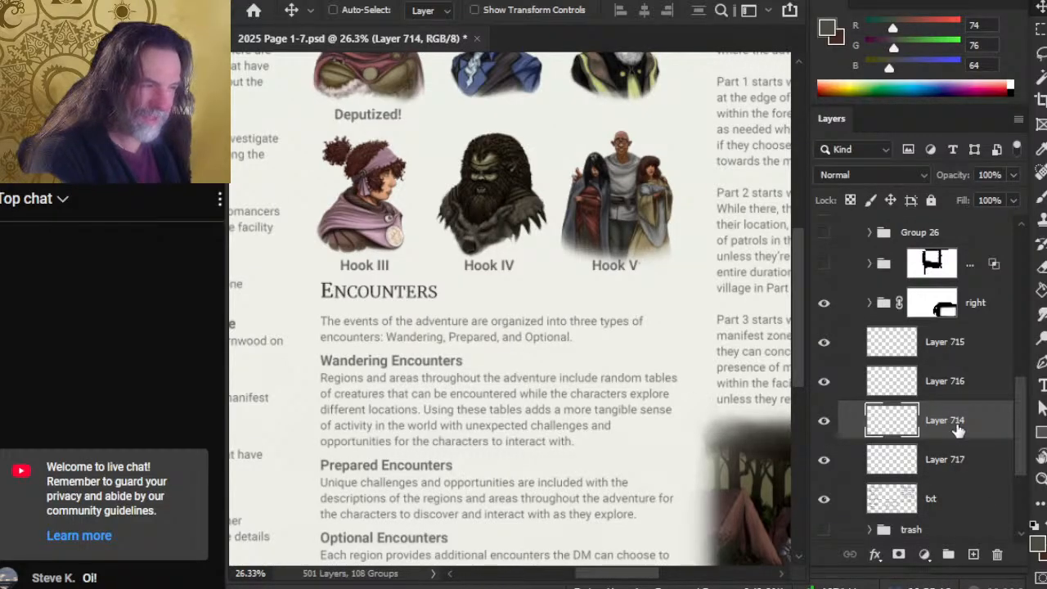
pyautogui.press('Left')
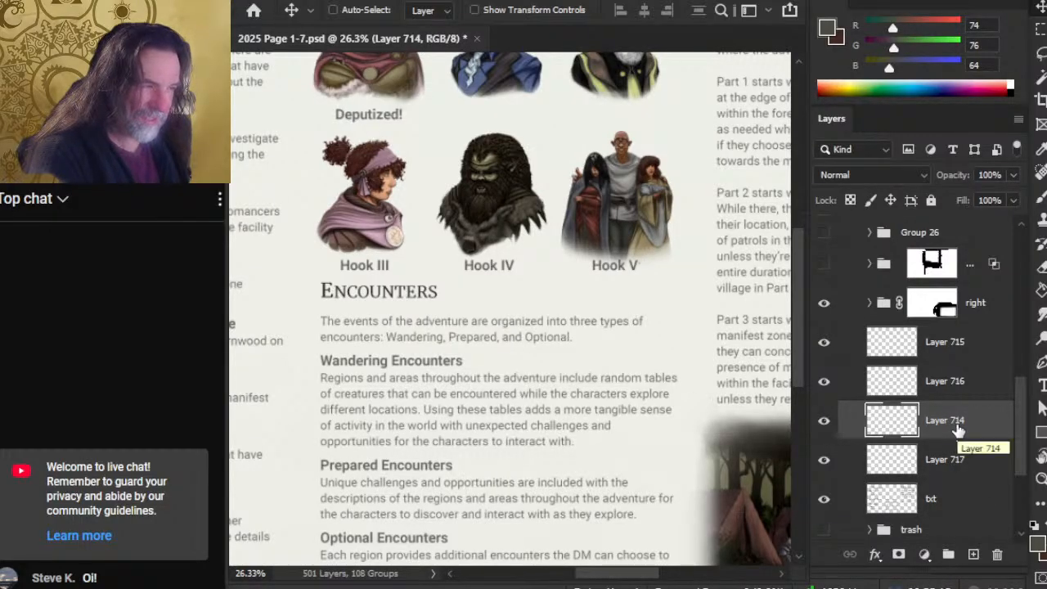
# - Identify the caption layers by toggling their visibility and stack them in the order "Deputized!", "Hook III", "Hook IV", "Hook V" from the top
pyautogui.click(822, 427)
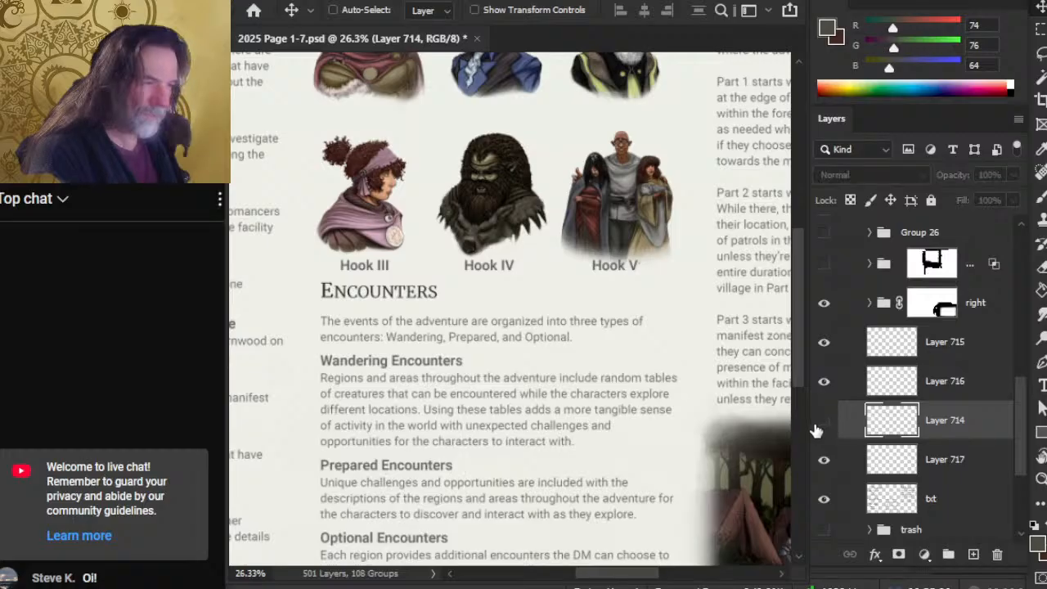
pyautogui.click(823, 431)
pyautogui.moveTo(957, 433); pyautogui.dragTo(900, 367)
pyautogui.click(824, 428)
pyautogui.click(824, 428)
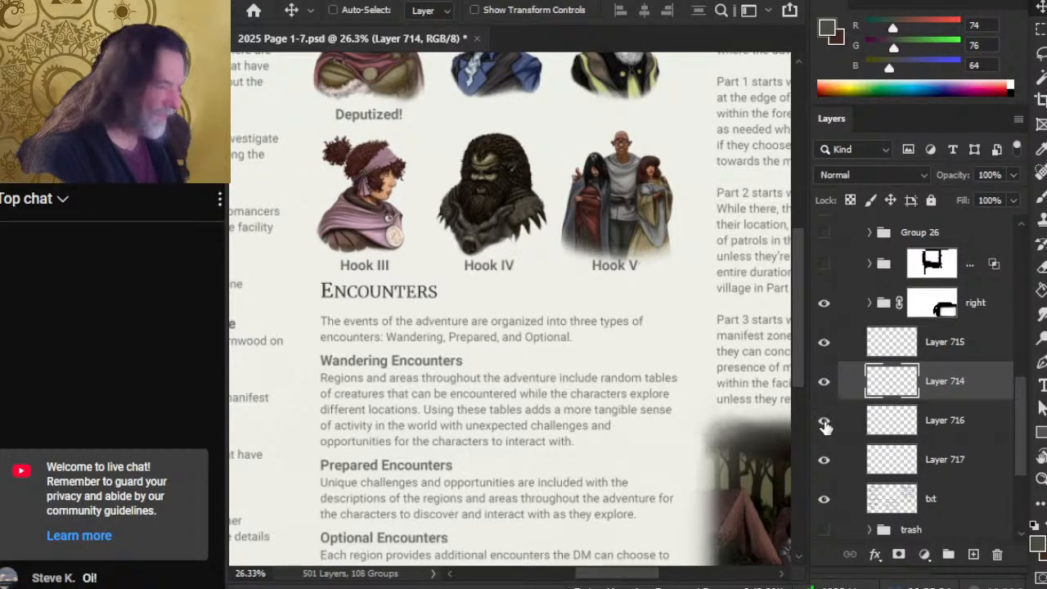
pyautogui.click(825, 465)
pyautogui.click(824, 465)
pyautogui.click(824, 343)
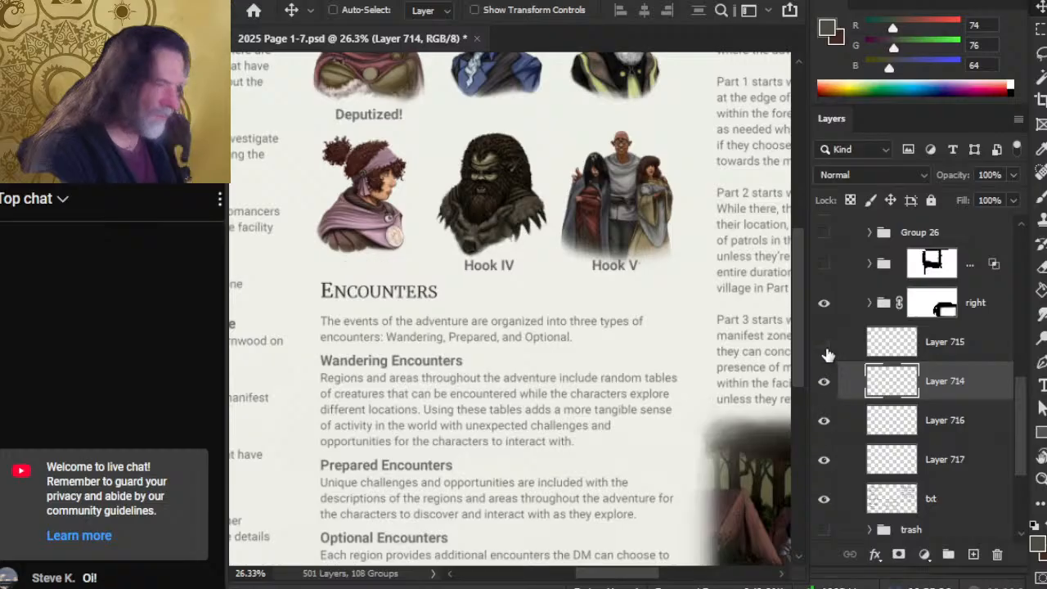
pyautogui.click(825, 352)
pyautogui.moveTo(932, 353); pyautogui.dragTo(920, 407)
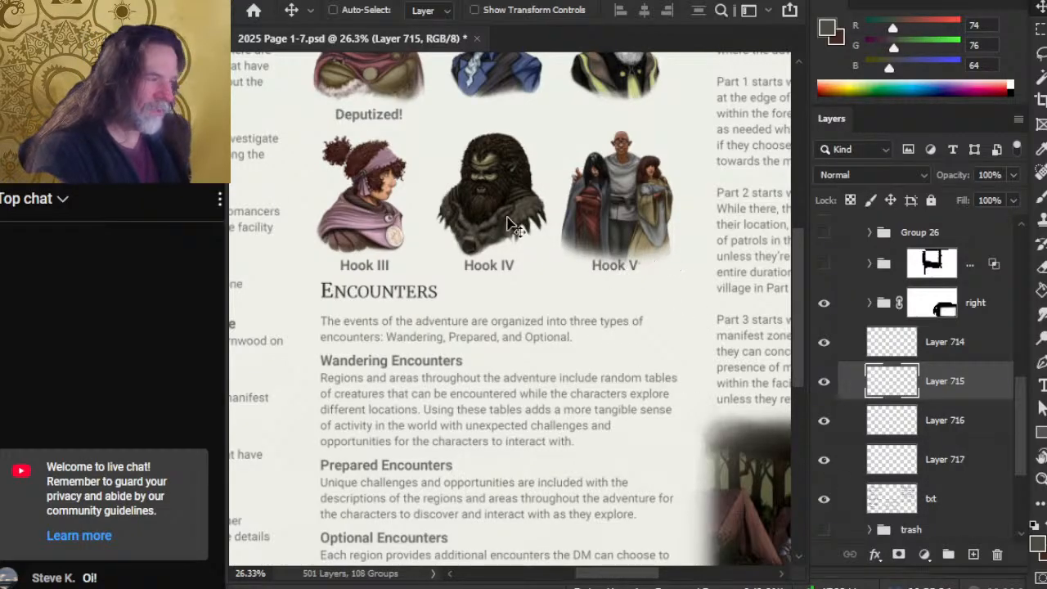
# - Copy "Hook II:" from the Atur Academy heading on the txt layer onto a new layer directly above the "Hook III" caption layer
pyautogui.moveTo(536, 254); pyautogui.dragTo(633, 309)
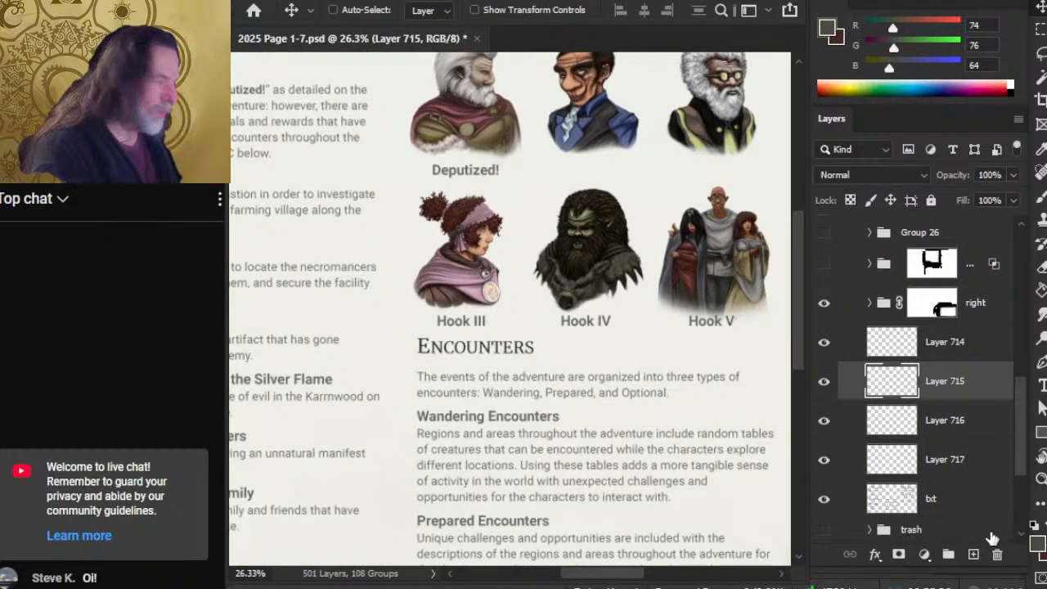
pyautogui.click(957, 501)
pyautogui.moveTo(421, 320); pyautogui.dragTo(654, 337)
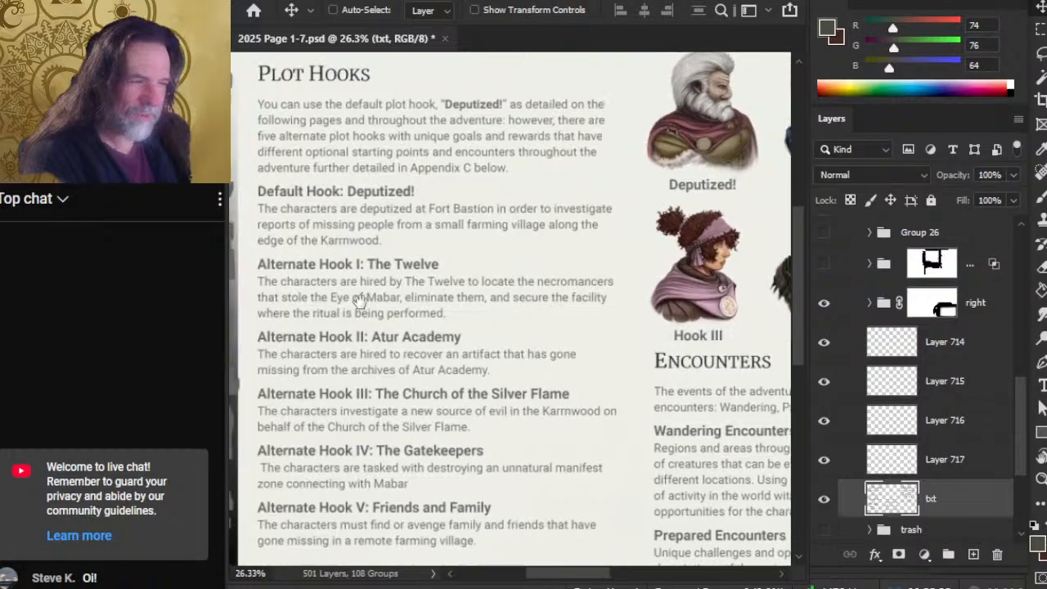
pyautogui.moveTo(360, 300); pyautogui.dragTo(394, 291)
pyautogui.moveTo(360, 323); pyautogui.dragTo(414, 339)
pyautogui.press('l')
pyautogui.moveTo(385, 299)
pyautogui.mouseDown()
pyautogui.moveTo(350, 314)
pyautogui.moveTo(343, 337)
pyautogui.moveTo(357, 358)
pyautogui.moveTo(413, 382)
pyautogui.moveTo(498, 366)
pyautogui.moveTo(507, 334)
pyautogui.mouseUp()
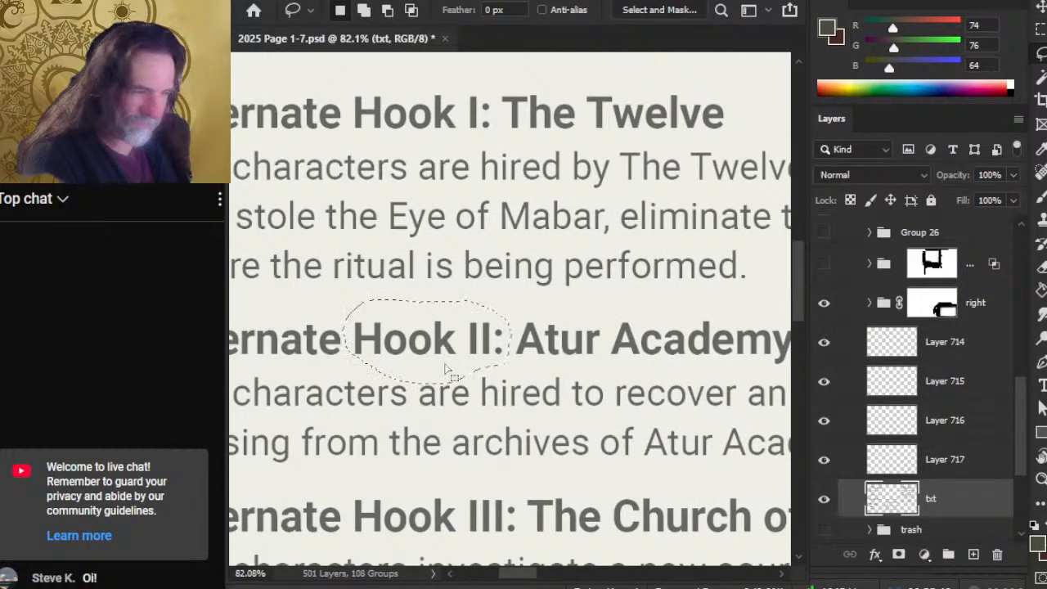
pyautogui.click(968, 384)
pyautogui.hotkey('ctrl', 'v')
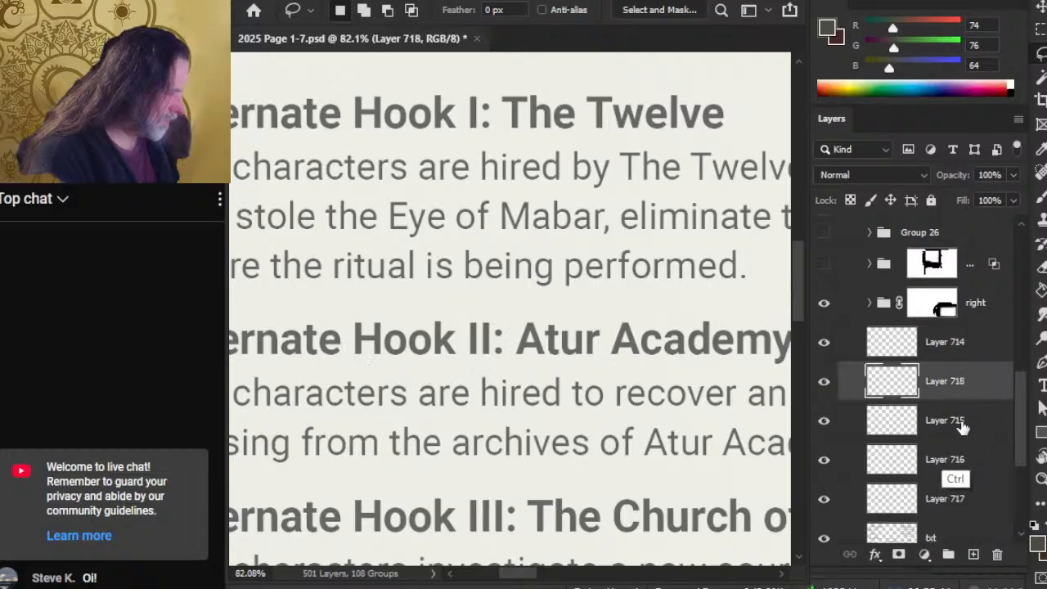
# - Place the copied "Hook II:" as a caption beneath the portrait of the white-bearded man with glasses
pyautogui.moveTo(712, 444); pyautogui.dragTo(582, 436)
pyautogui.moveTo(619, 397); pyautogui.dragTo(388, 359)
pyautogui.press('v')
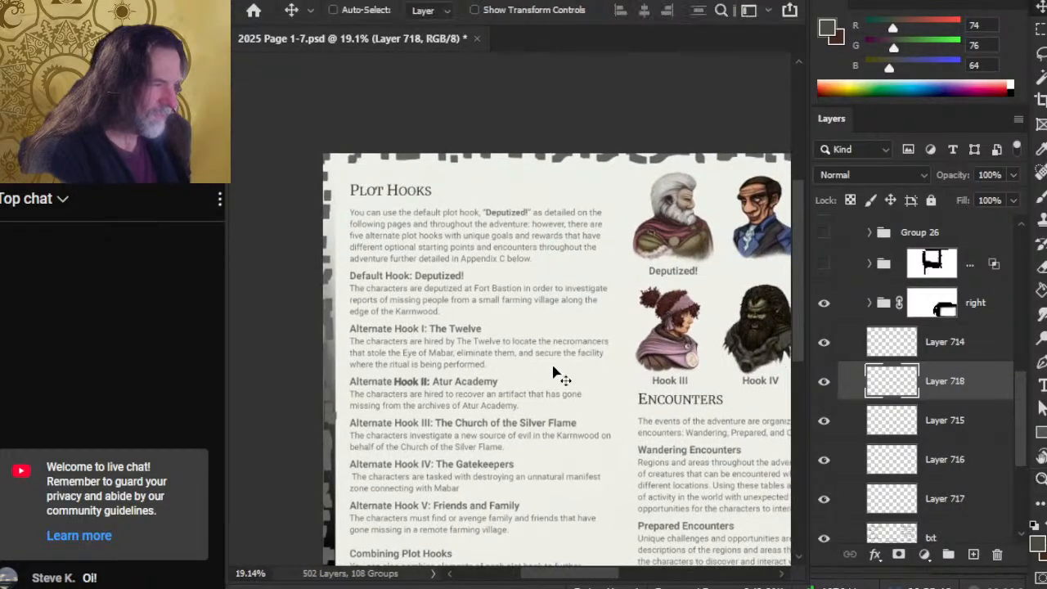
pyautogui.moveTo(536, 387); pyautogui.dragTo(726, 304)
pyautogui.moveTo(642, 375); pyautogui.dragTo(724, 334)
pyautogui.moveTo(675, 267); pyautogui.dragTo(735, 282)
# - Erase the colon from the "Hook II:" caption
pyautogui.press('e')
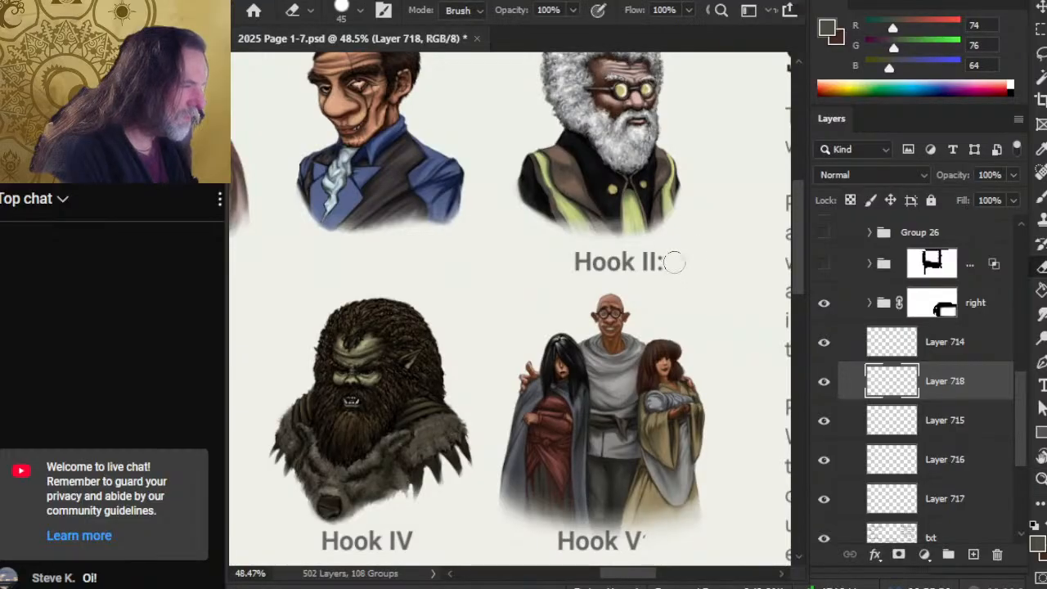
pyautogui.hotkey('alt', 'space')
pyautogui.moveTo(695, 329); pyautogui.dragTo(623, 401)
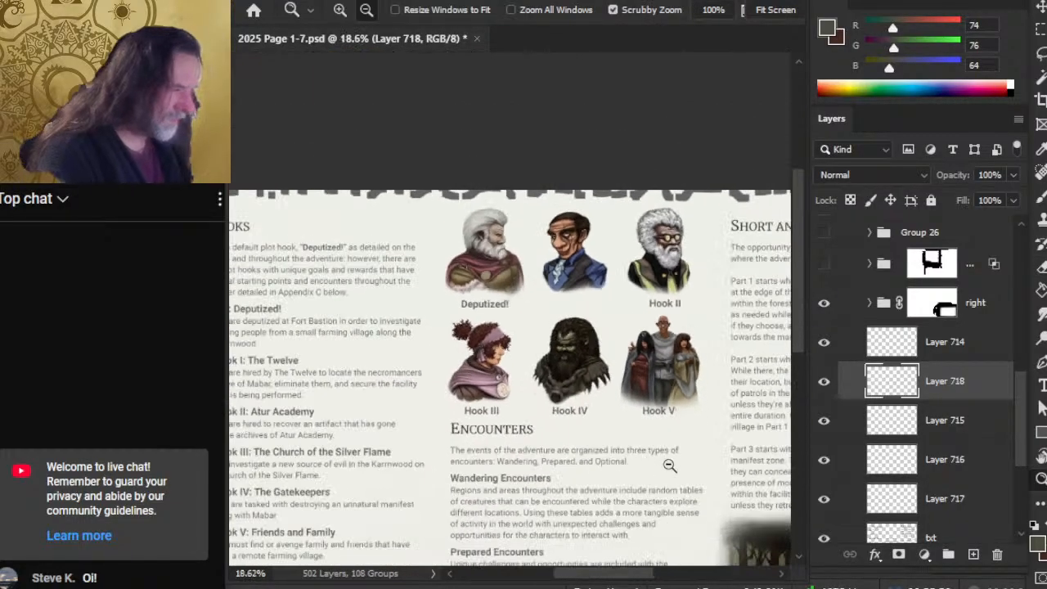
# - Copy "Hook I:" from The Twelve heading on the txt layer onto a new layer directly above the "Hook II" caption layer
pyautogui.click(980, 540)
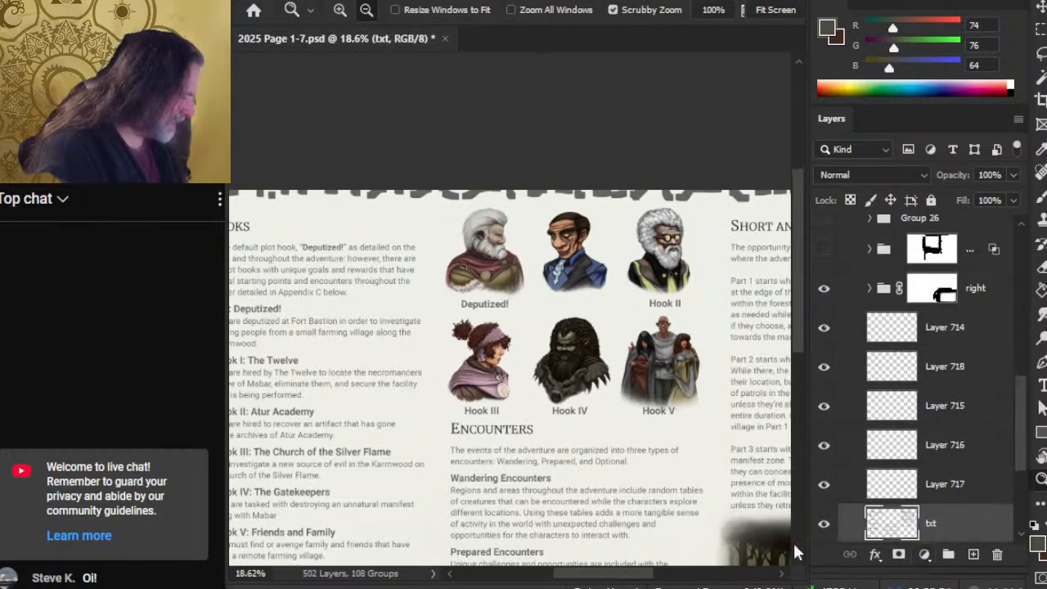
pyautogui.moveTo(467, 421); pyautogui.dragTo(615, 361)
pyautogui.moveTo(419, 301); pyautogui.dragTo(494, 355)
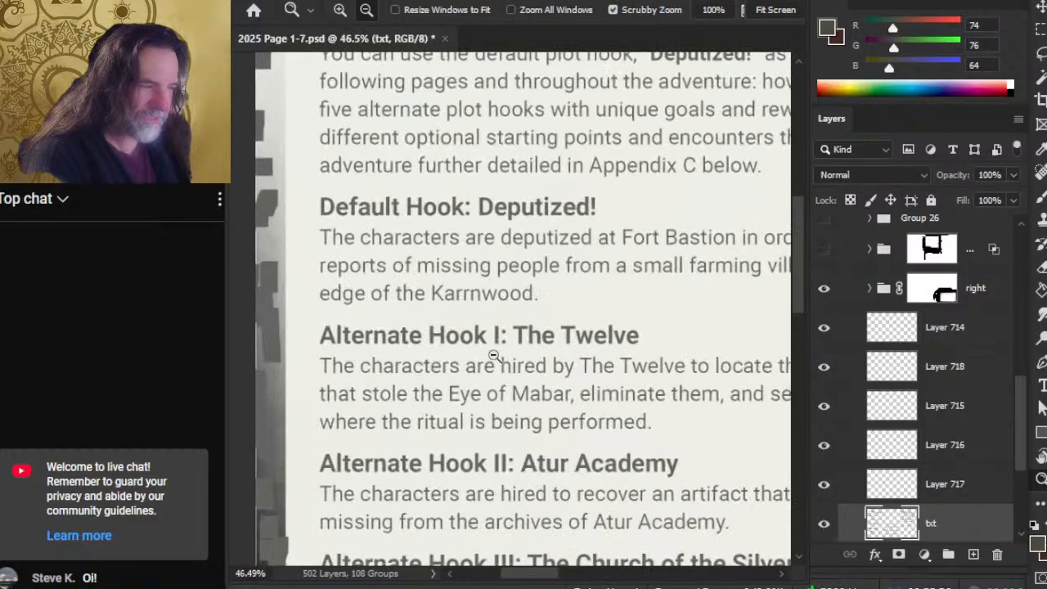
pyautogui.press('l')
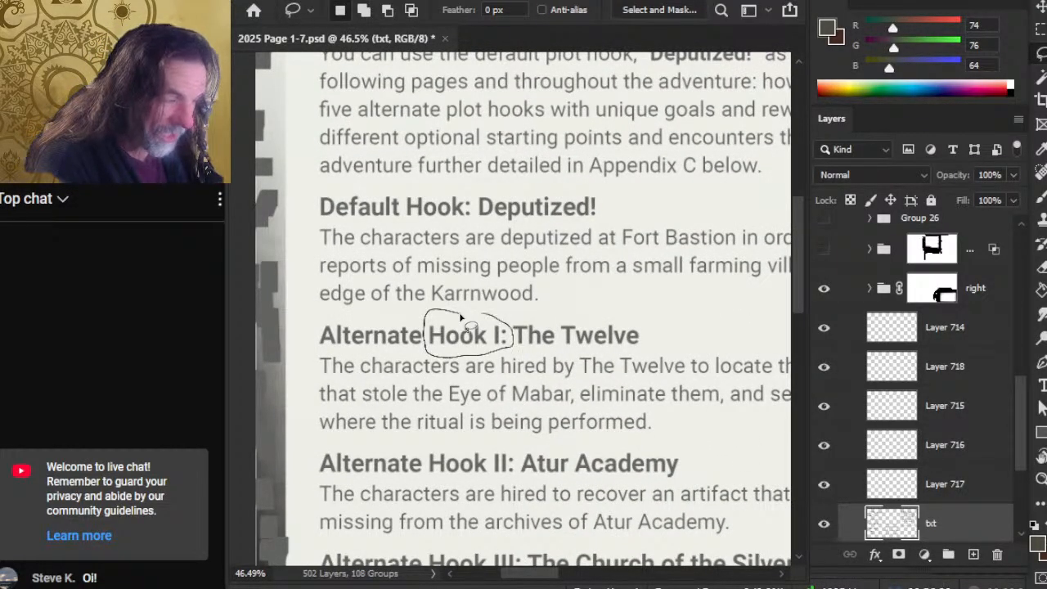
pyautogui.moveTo(461, 318); pyautogui.dragTo(462, 322)
pyautogui.click(992, 378)
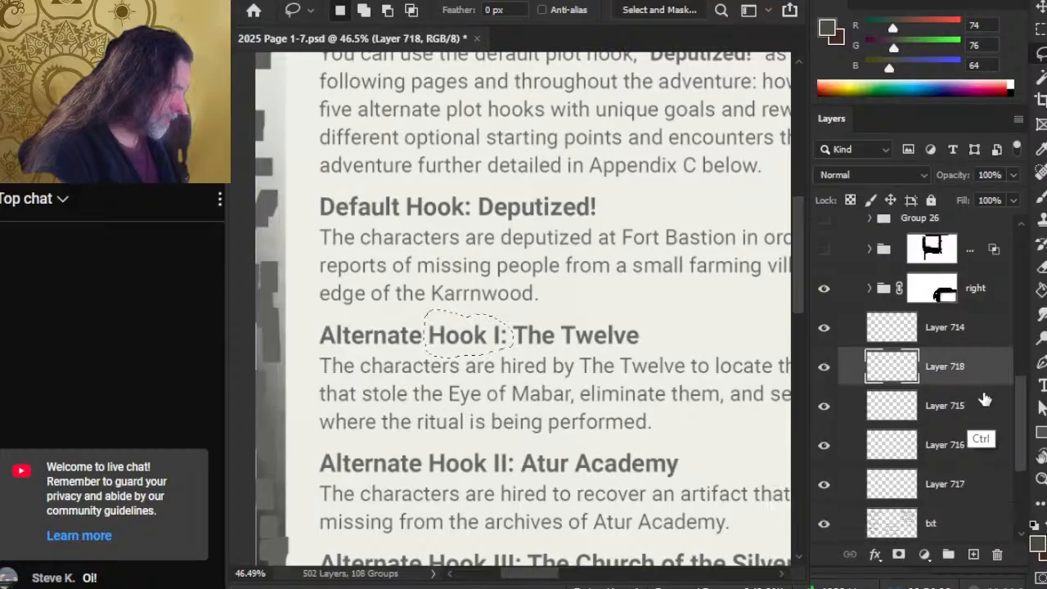
pyautogui.hotkey('ctrl', 'j')
# - Place the copied "Hook I:" as a caption beneath the portrait of the man in the blue suit
pyautogui.press('z')
pyautogui.moveTo(593, 457); pyautogui.dragTo(541, 447)
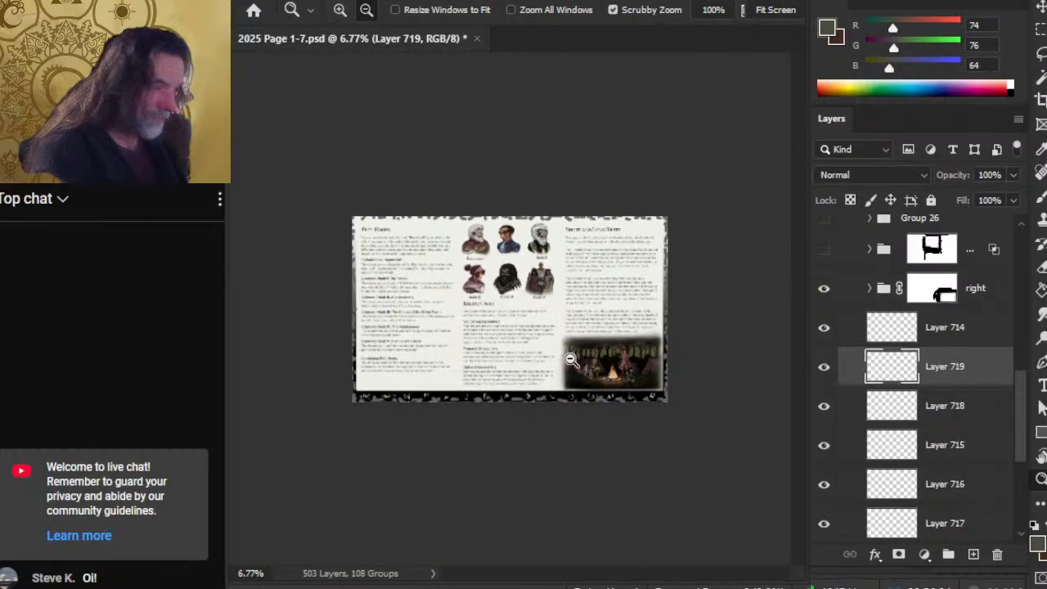
pyautogui.press('v')
pyautogui.moveTo(571, 358)
pyautogui.mouseDown()
pyautogui.moveTo(580, 286)
pyautogui.moveTo(504, 304)
pyautogui.moveTo(561, 306)
pyautogui.moveTo(513, 360)
pyautogui.moveTo(540, 378)
pyautogui.moveTo(530, 378)
pyautogui.mouseUp()
pyautogui.press('z')
pyautogui.moveTo(536, 289); pyautogui.dragTo(640, 342)
# - Erase the colon from the "Hook I:" caption and raise it level with the "Deputized!" caption
pyautogui.press('e')
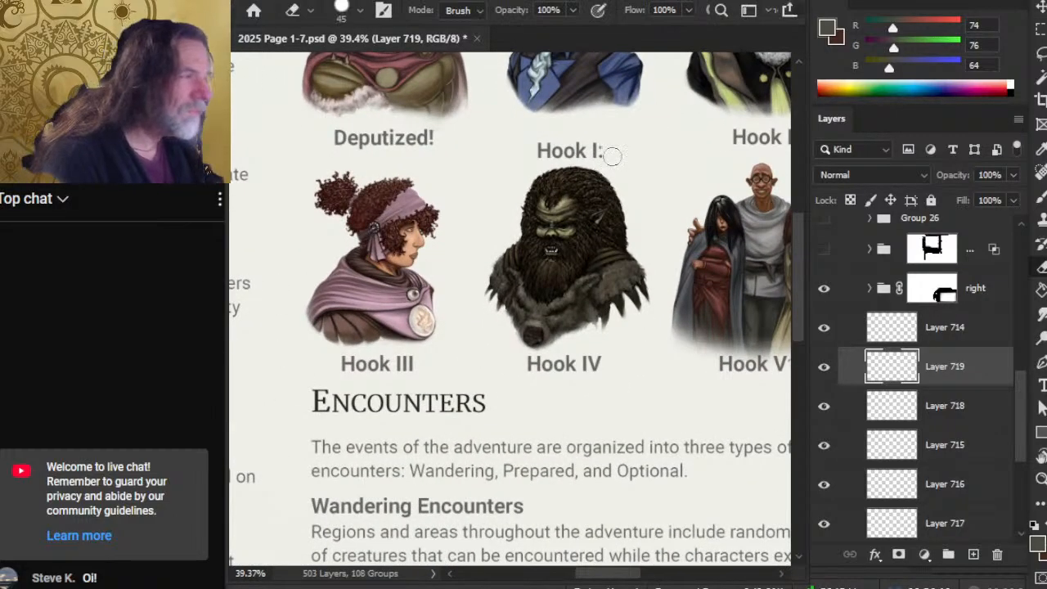
pyautogui.moveTo(626, 218); pyautogui.dragTo(584, 315)
pyautogui.press('v')
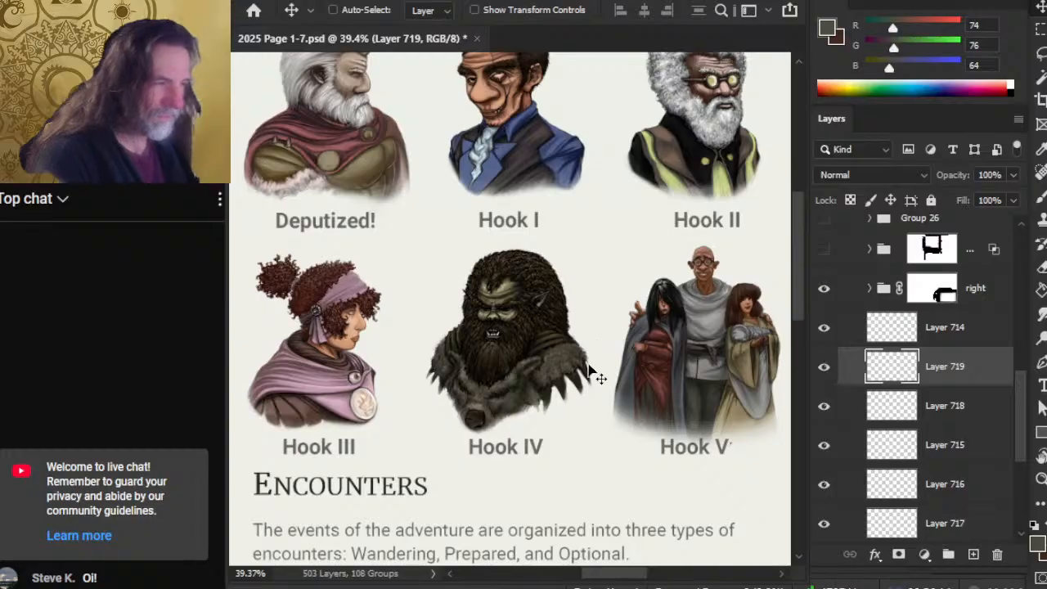
# - Examine the six portrait captions both in the full page layout and up close
pyautogui.press('z')
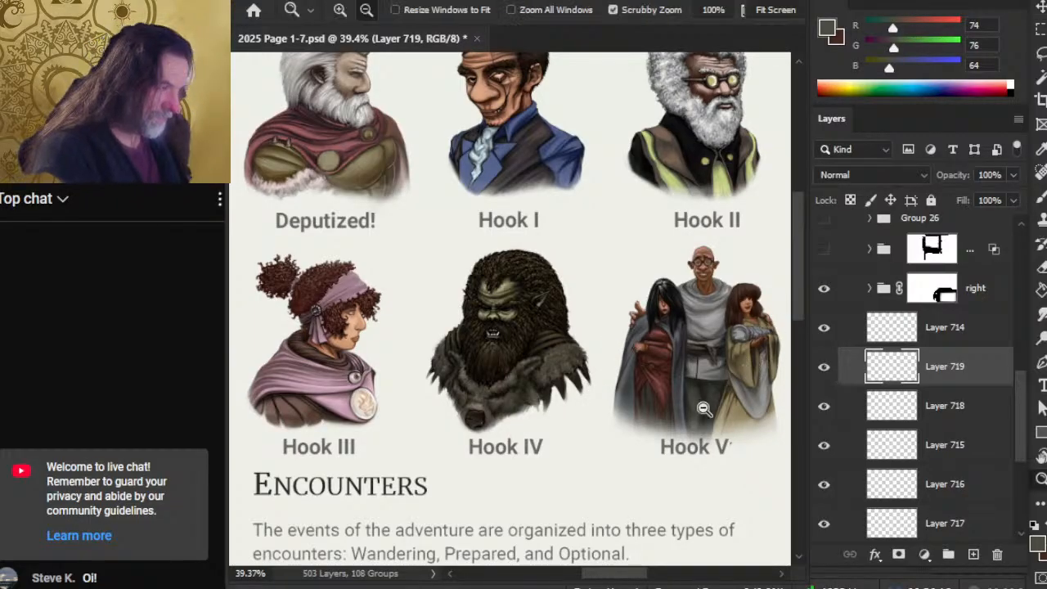
pyautogui.moveTo(705, 408); pyautogui.dragTo(529, 430)
pyautogui.moveTo(559, 374); pyautogui.dragTo(548, 391)
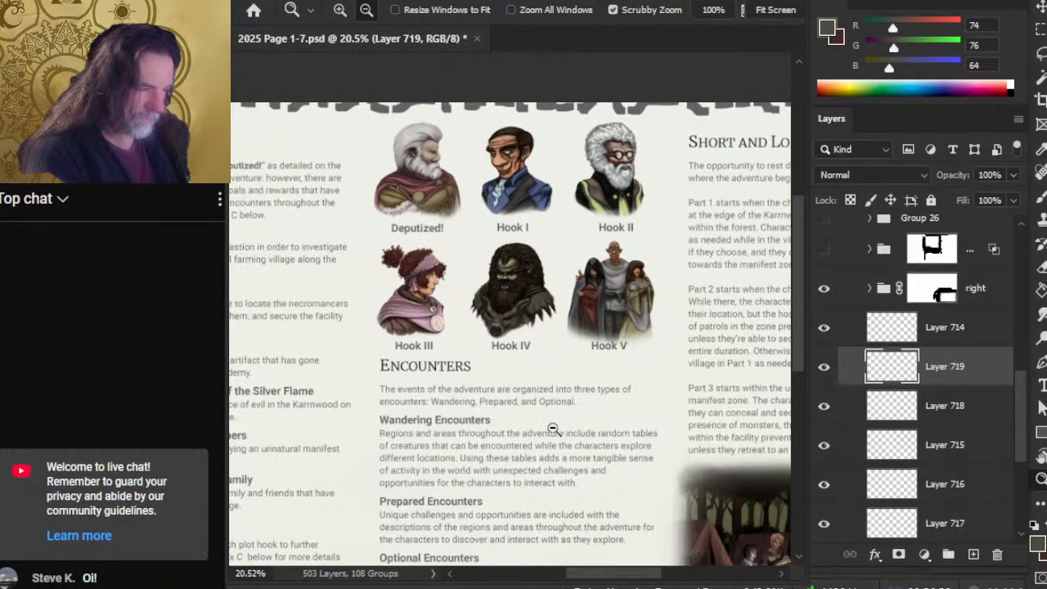
pyautogui.moveTo(553, 429); pyautogui.dragTo(574, 497)
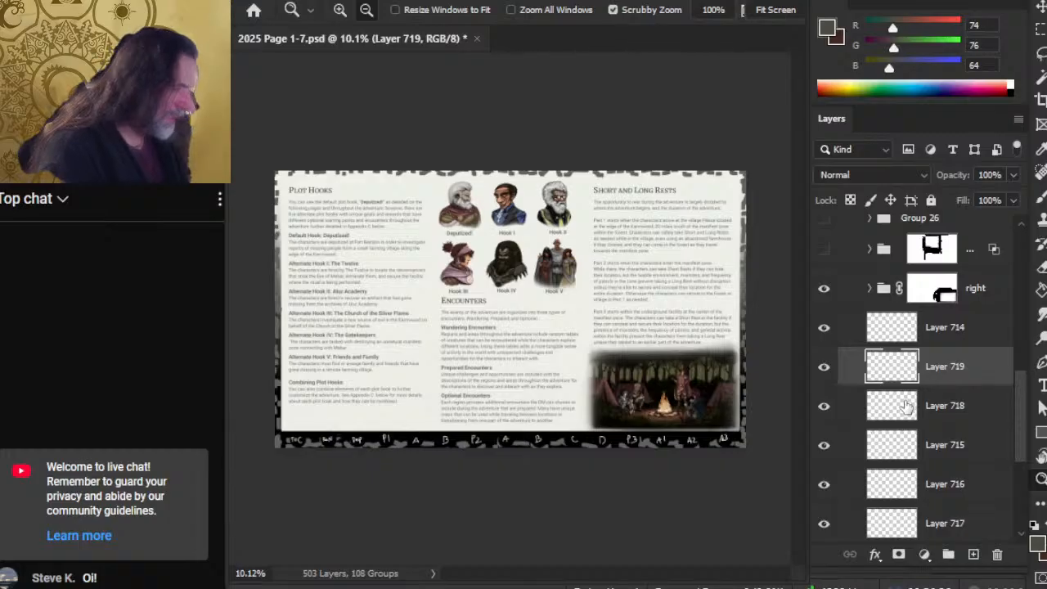
pyautogui.moveTo(434, 302); pyautogui.dragTo(542, 306)
pyautogui.moveTo(620, 469); pyautogui.dragTo(538, 433)
pyautogui.moveTo(464, 224); pyautogui.dragTo(469, 292)
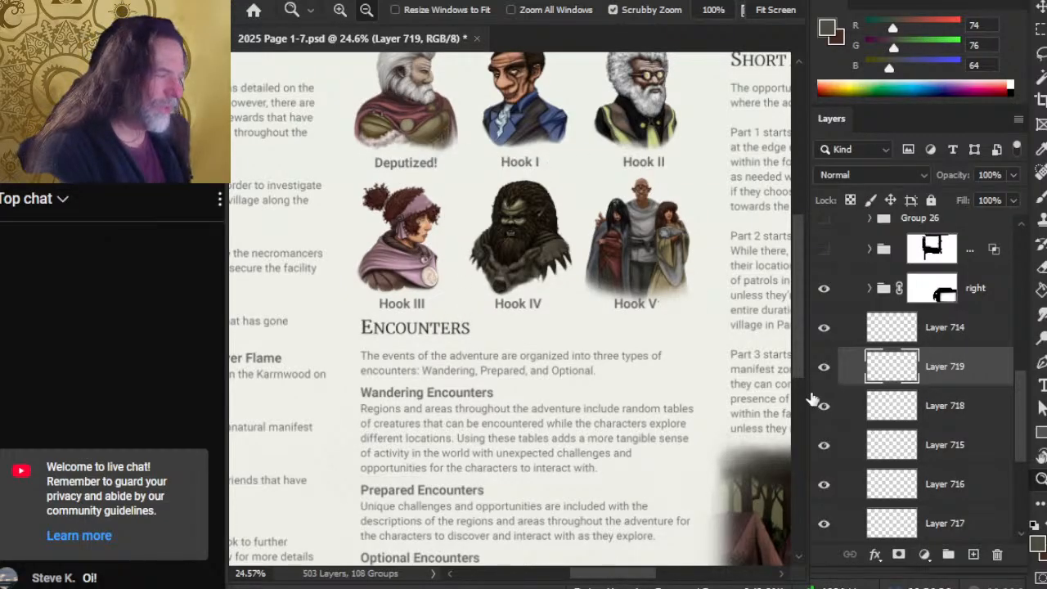
# - Move the "Hook III", "Hook IV" and "Hook V" captions together from below the second-row portraits to just above them
pyautogui.click(947, 456)
pyautogui.keyDown('shift'); pyautogui.click(946, 526); pyautogui.keyUp('shift')
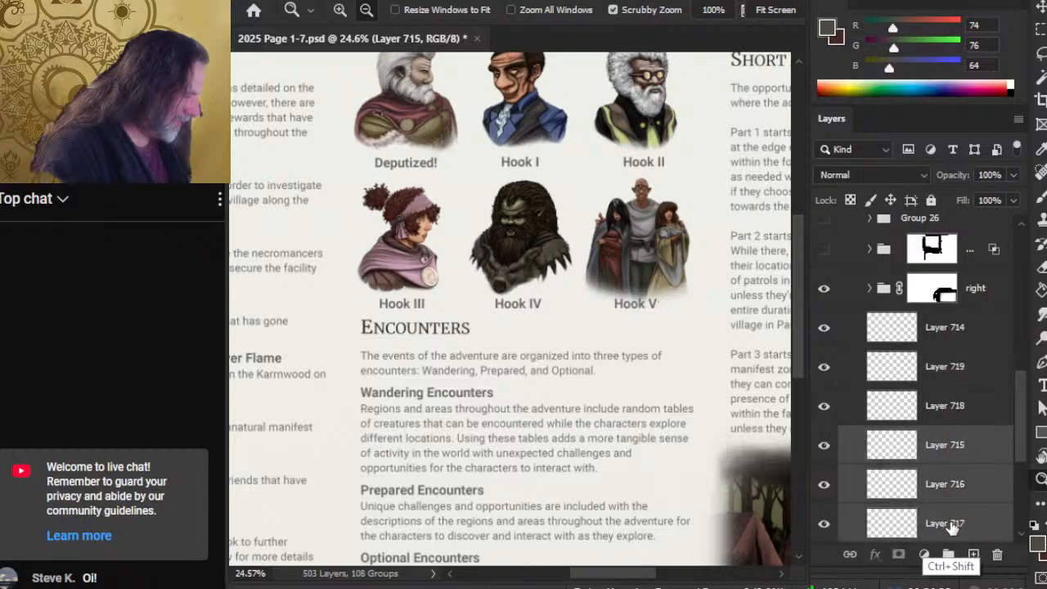
pyautogui.press('v')
pyautogui.moveTo(627, 385); pyautogui.dragTo(649, 278)
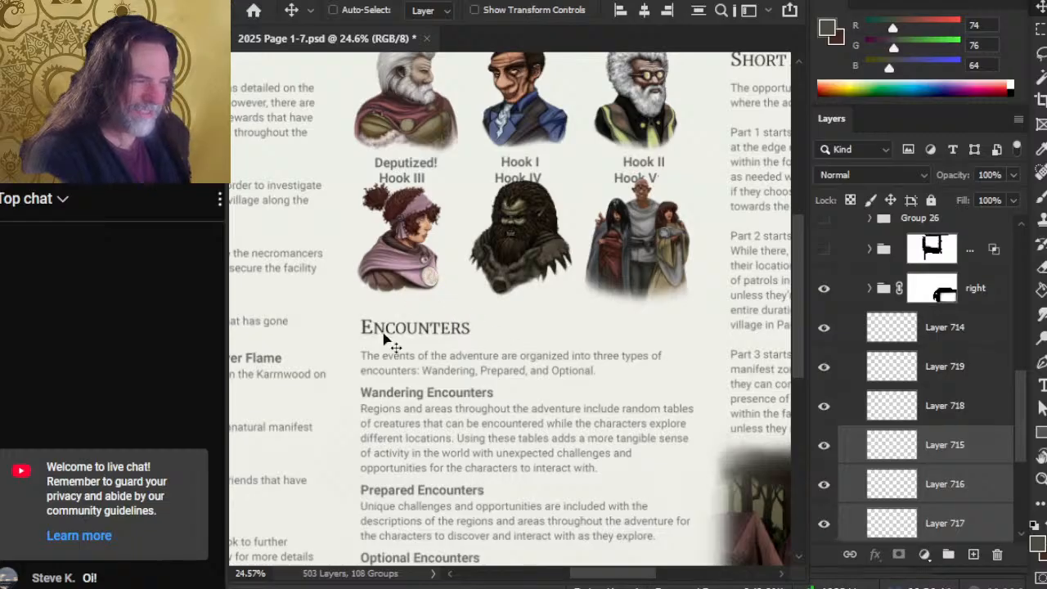
# - Review the relocated captions within the whole page layout and switch to the OBS streaming window
pyautogui.scroll(2, 606, 327)
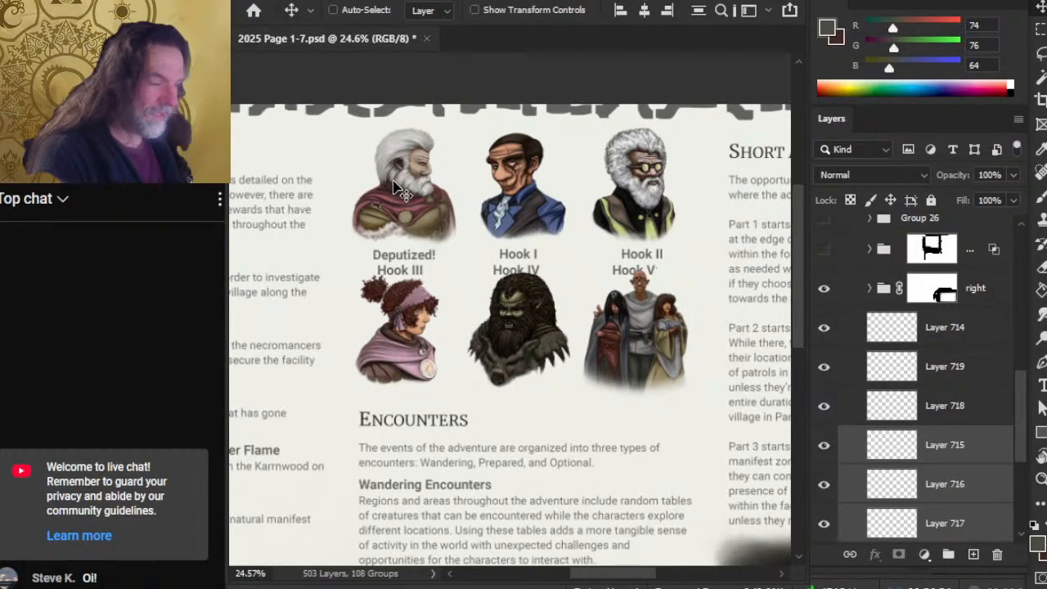
pyautogui.press('z')
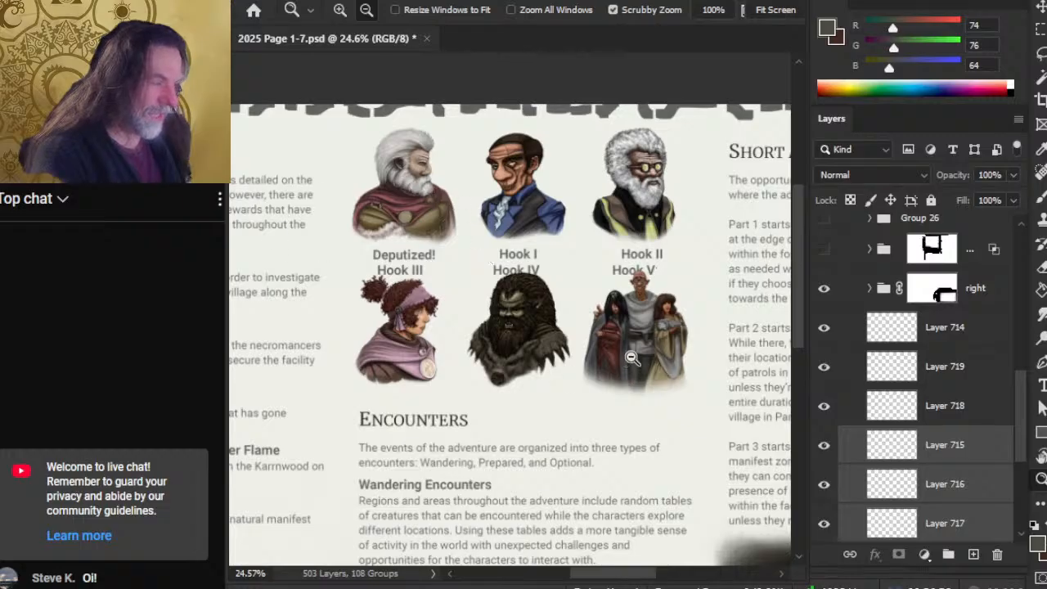
pyautogui.moveTo(631, 359); pyautogui.dragTo(559, 280)
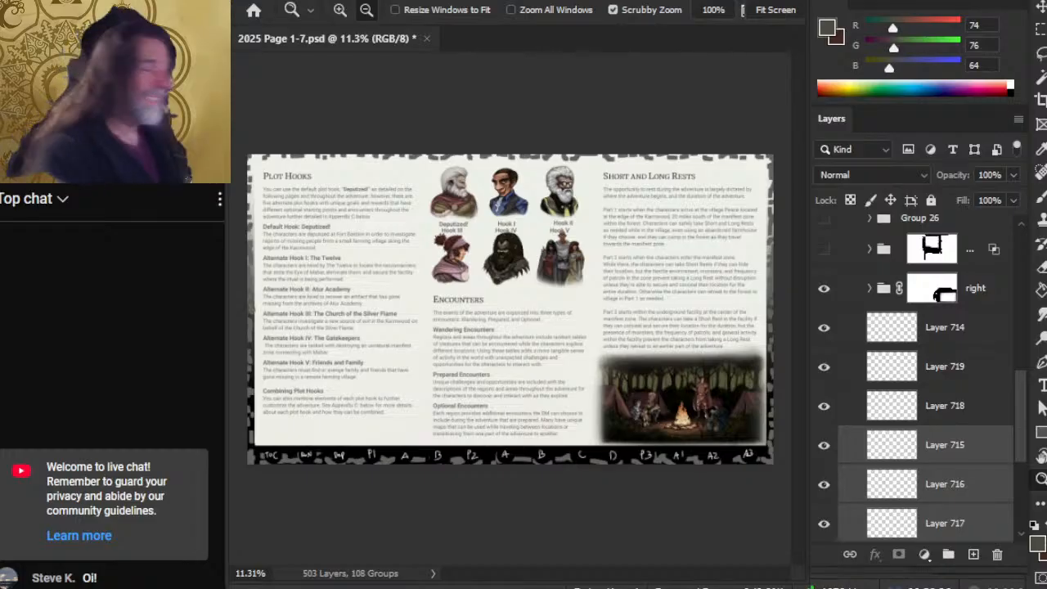
pyautogui.hotkey('alt', 'Tab')
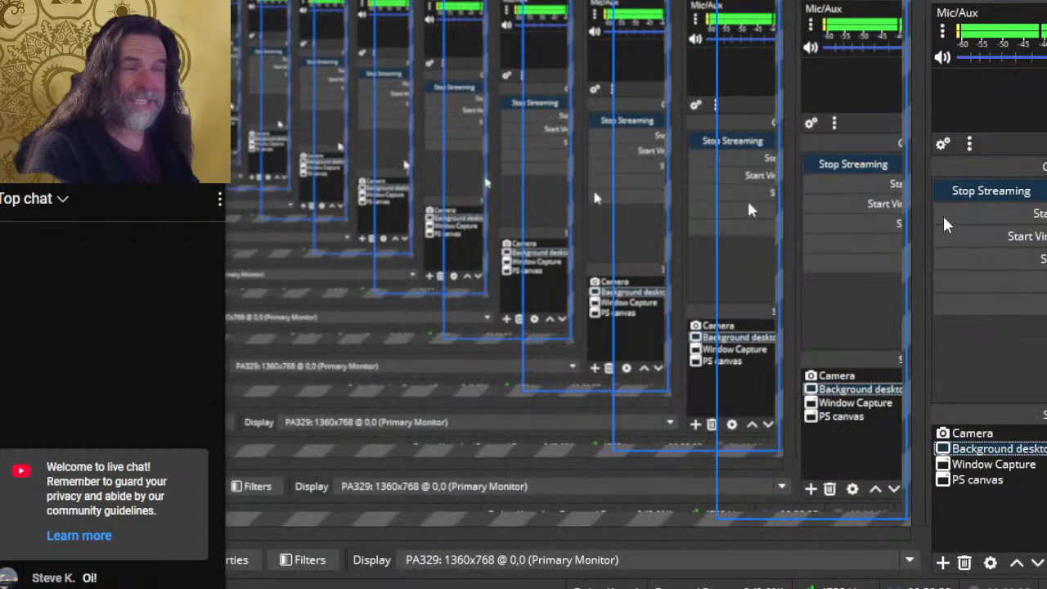